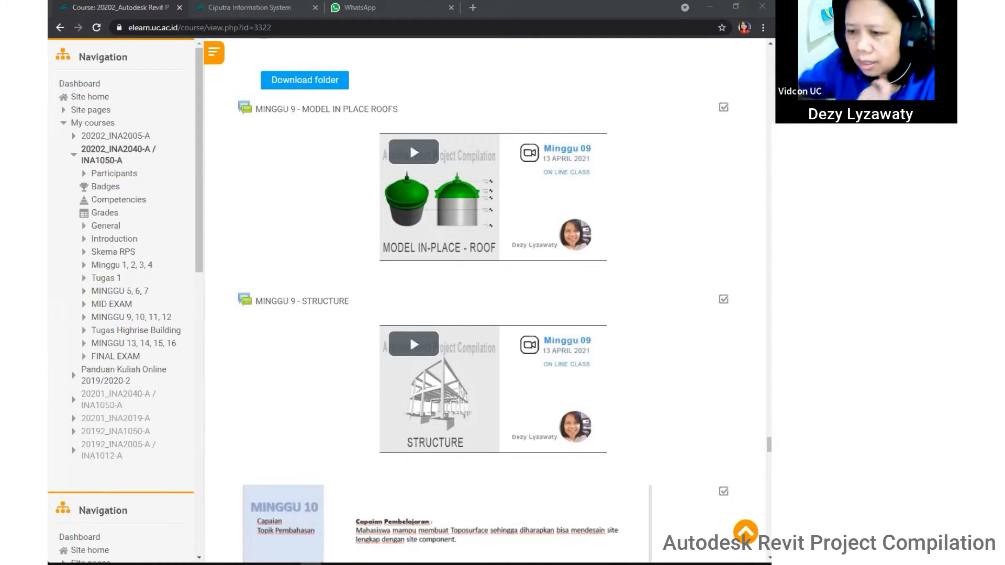
Review the Minggu 9 section of the course page with its roof and structure files and class videos.
{"action": "scroll", "coordinate": [538, 460], "scroll_direction": "down", "scroll_amount": 1}
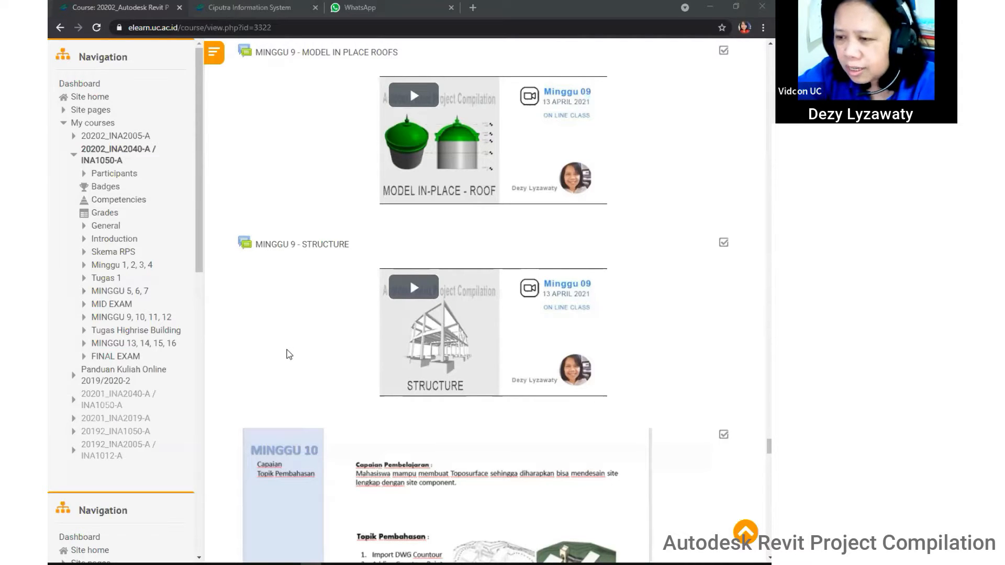
{"action": "scroll", "coordinate": [275, 358], "scroll_direction": "up", "scroll_amount": 3}
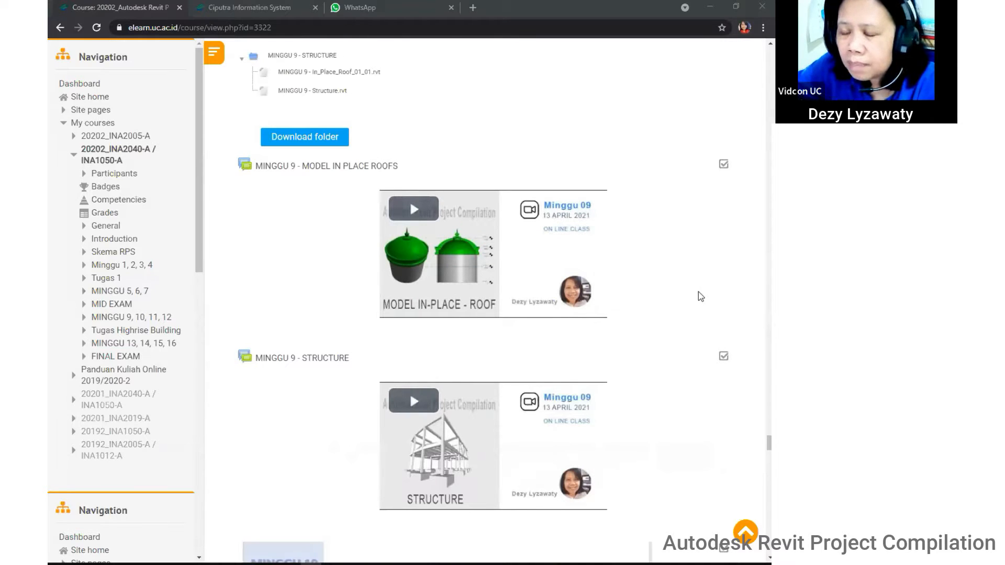
{"action": "scroll", "coordinate": [686, 281], "scroll_direction": "up", "scroll_amount": 3}
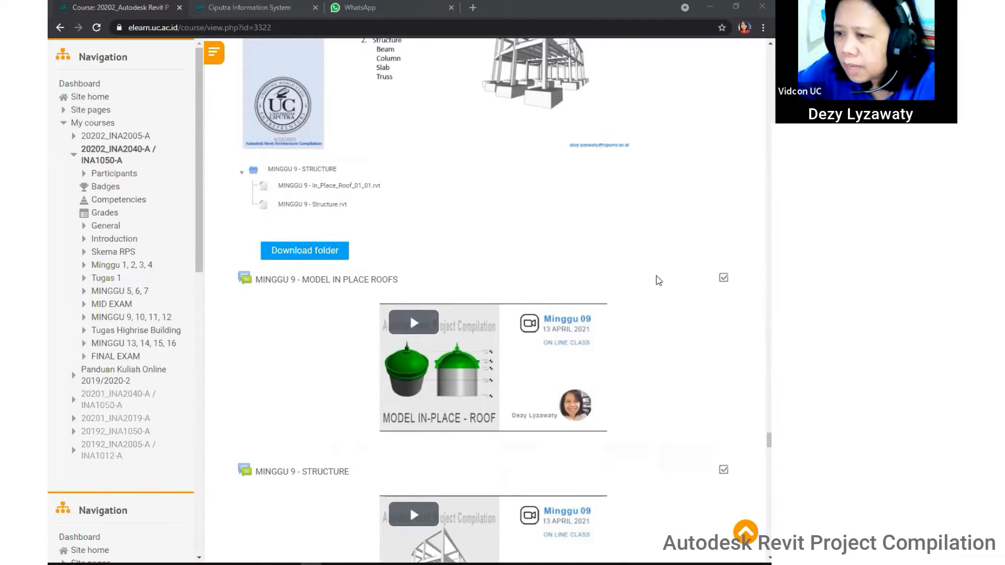
{"action": "scroll", "coordinate": [658, 281], "scroll_direction": "down", "scroll_amount": 3}
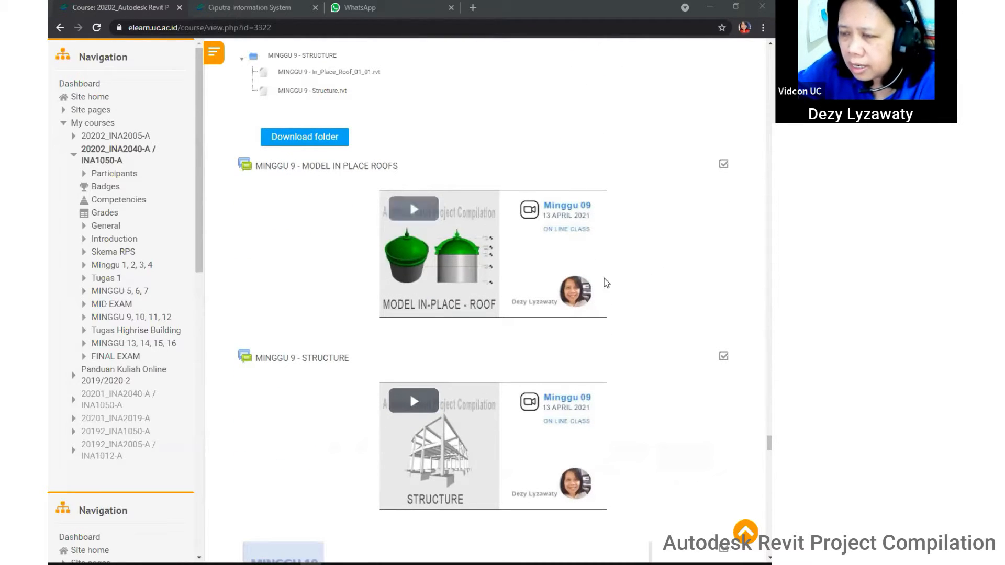
{"action": "scroll", "coordinate": [624, 288], "scroll_direction": "down", "scroll_amount": 3}
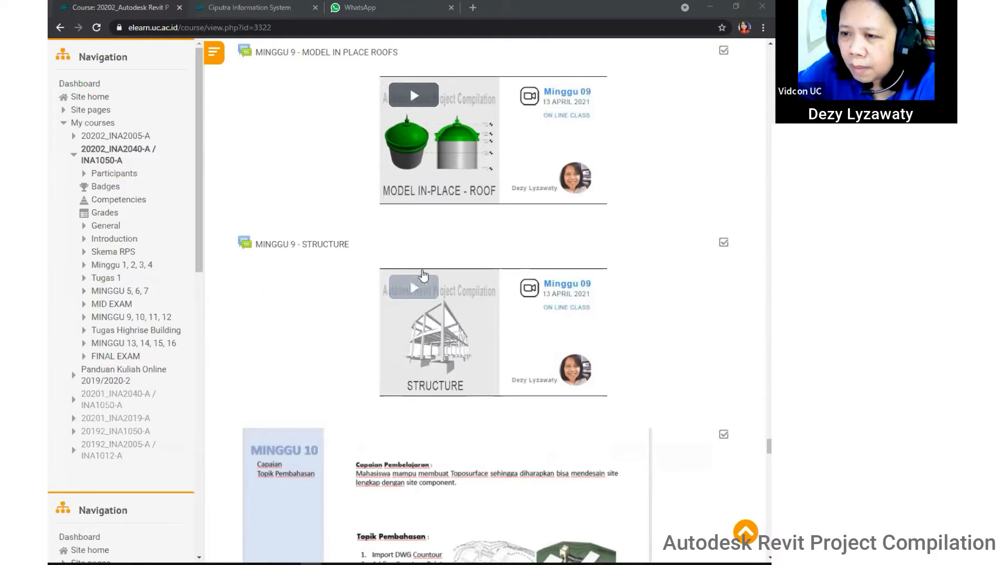
{"action": "scroll", "coordinate": [514, 244], "scroll_direction": "up", "scroll_amount": 4}
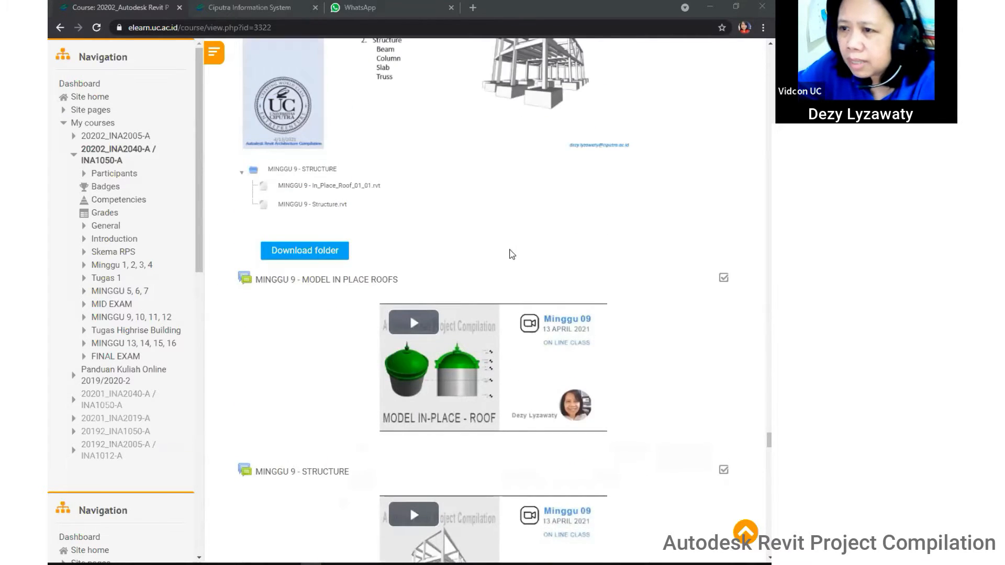
Read the Minggu 10 toposurface topics, the provided files and the Tugas 3A site design brief on the course page.
{"action": "scroll", "coordinate": [513, 242], "scroll_direction": "down", "scroll_amount": 7}
{"action": "scroll", "coordinate": [514, 236], "scroll_direction": "down", "scroll_amount": 1}
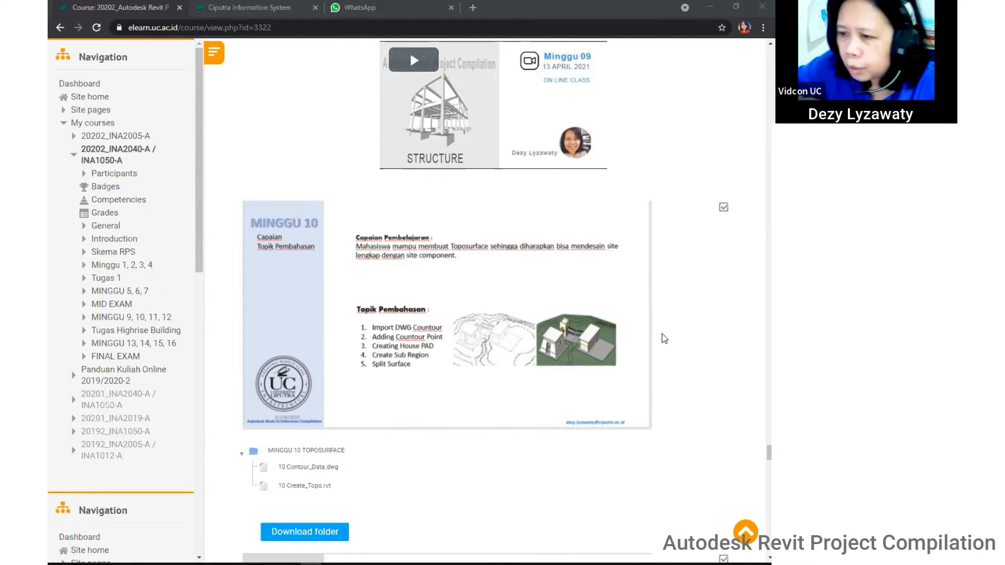
{"action": "scroll", "coordinate": [374, 335], "scroll_direction": "down", "scroll_amount": 1}
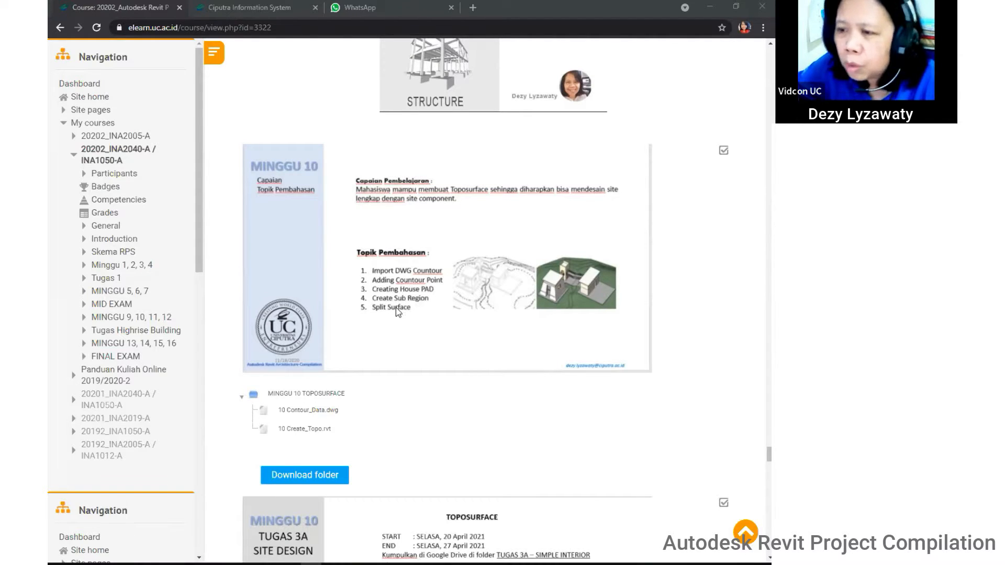
{"action": "scroll", "coordinate": [433, 301], "scroll_direction": "down", "scroll_amount": 1}
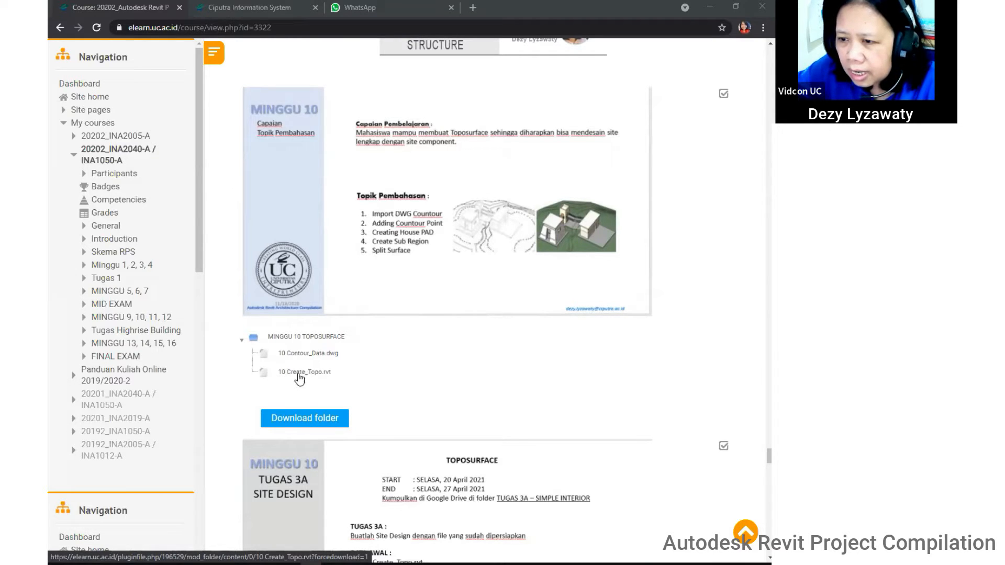
{"action": "scroll", "coordinate": [439, 350], "scroll_direction": "down", "scroll_amount": 2}
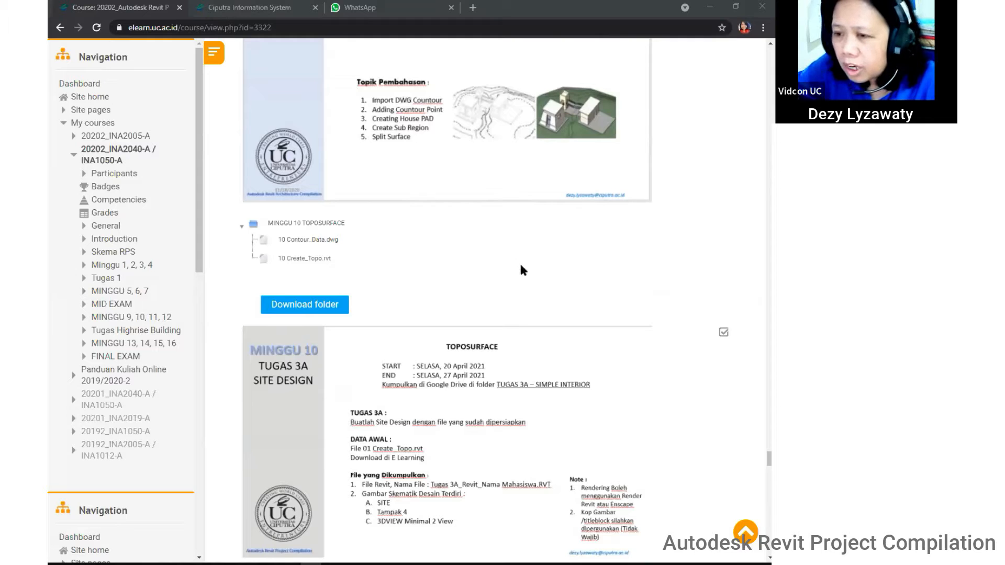
{"action": "scroll", "coordinate": [529, 259], "scroll_direction": "down", "scroll_amount": 2}
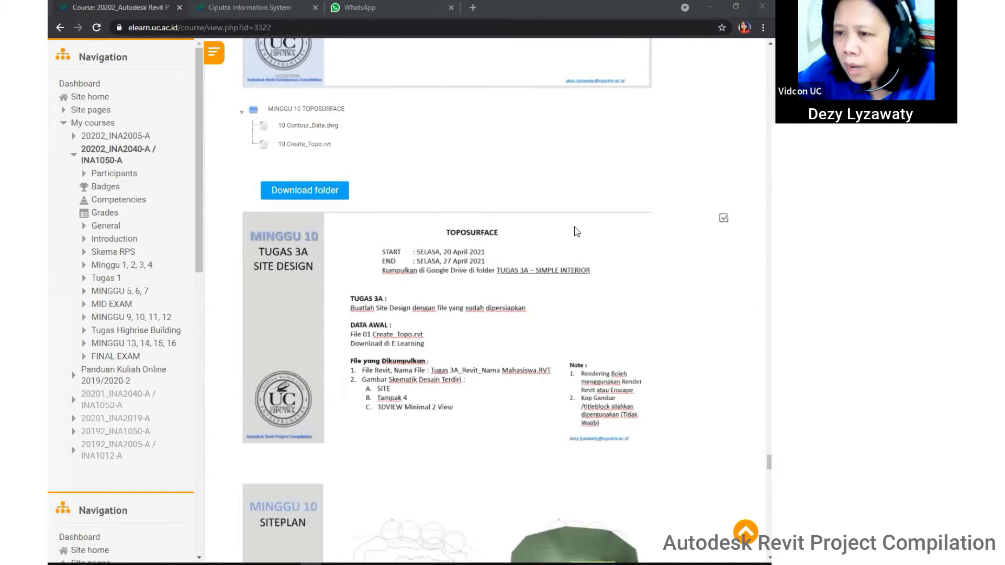
{"action": "scroll", "coordinate": [574, 228], "scroll_direction": "down", "scroll_amount": 1}
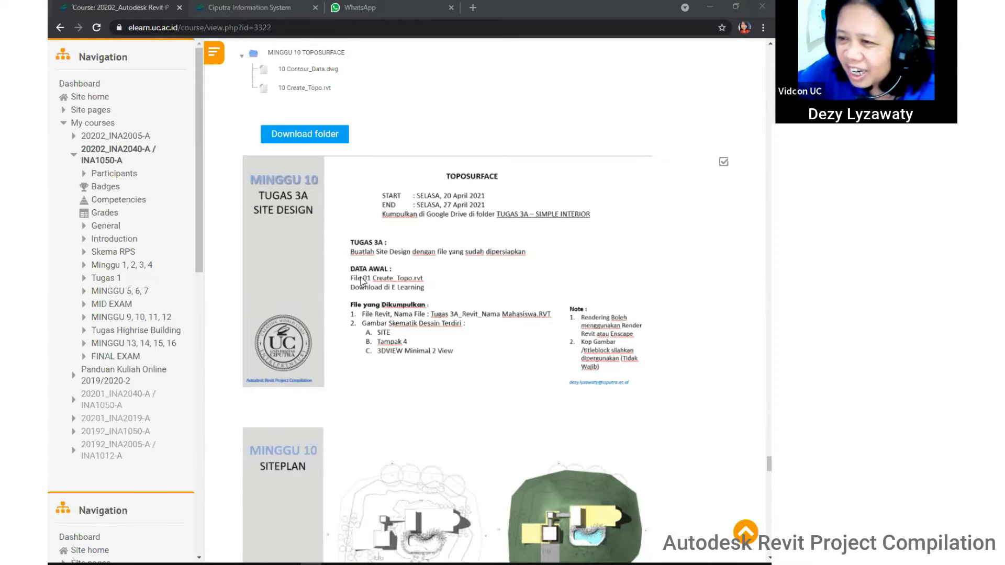
{"action": "scroll", "coordinate": [424, 257], "scroll_direction": "down", "scroll_amount": 1}
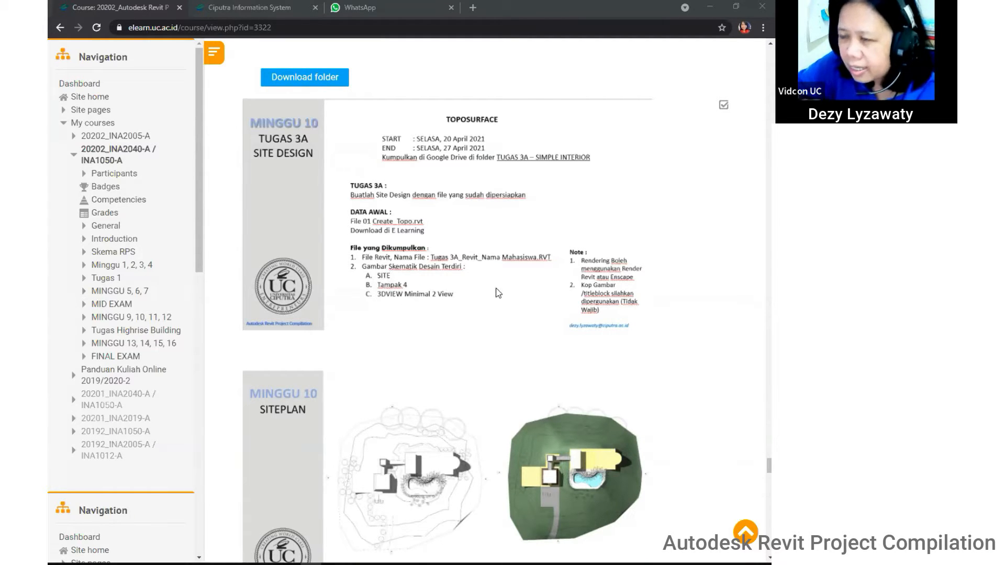
Examine the Minggu 10 siteplan, elevation and 3D view examples, plus the Tugas 3A submission link and starting file.
{"action": "scroll", "coordinate": [516, 292], "scroll_direction": "down", "scroll_amount": 4}
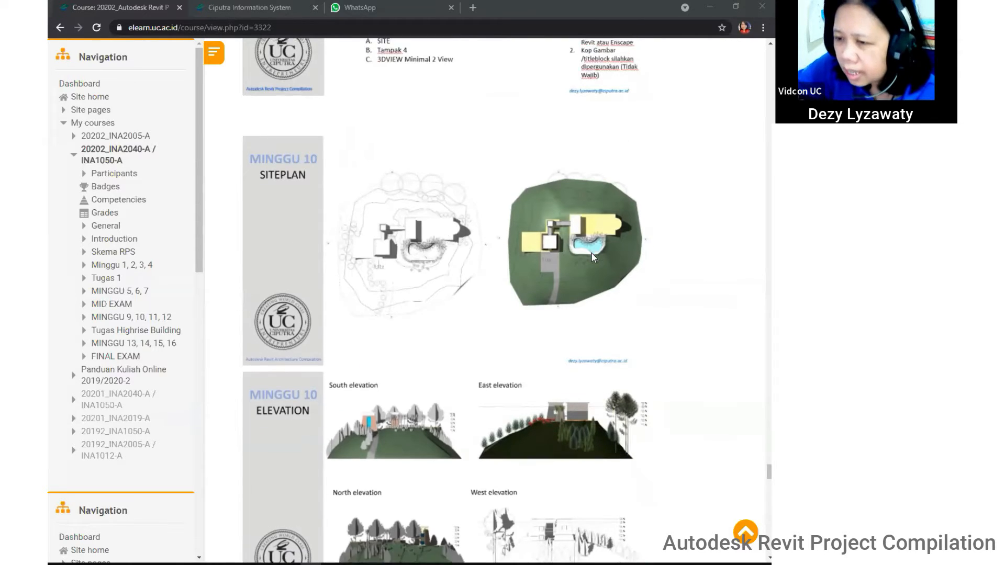
{"action": "scroll", "coordinate": [578, 268], "scroll_direction": "down", "scroll_amount": 3}
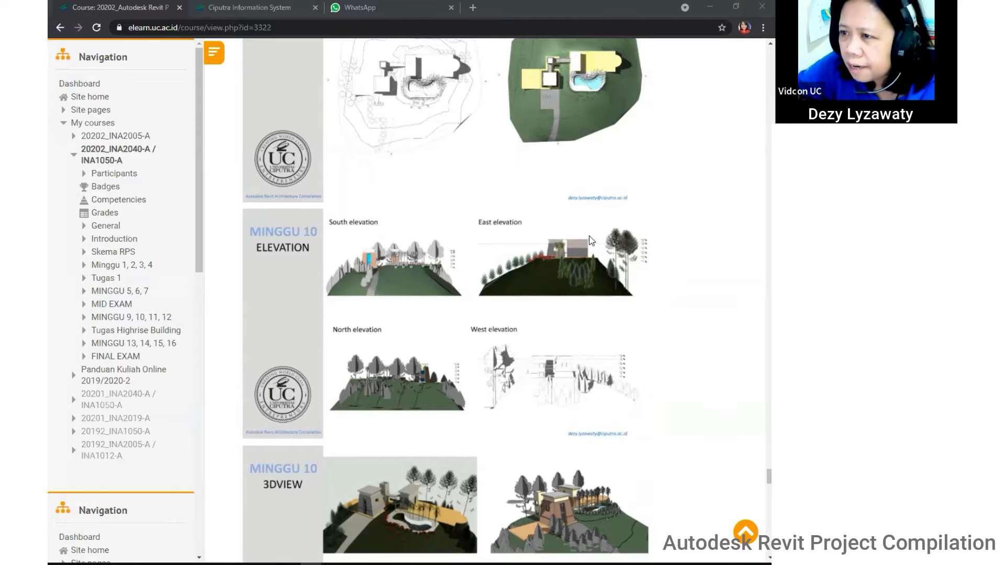
{"action": "scroll", "coordinate": [593, 238], "scroll_direction": "down", "scroll_amount": 4}
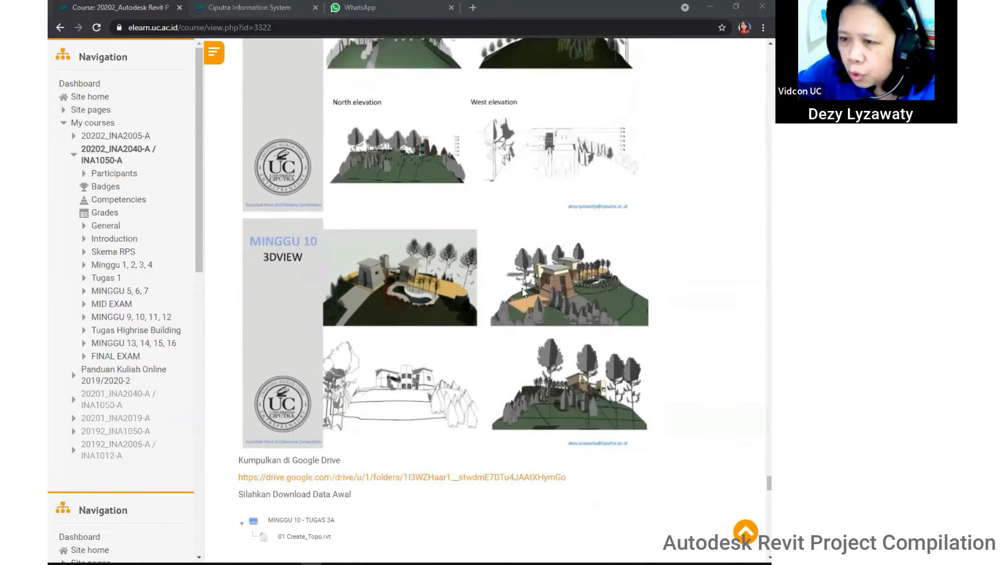
{"action": "scroll", "coordinate": [516, 292], "scroll_direction": "down", "scroll_amount": 1}
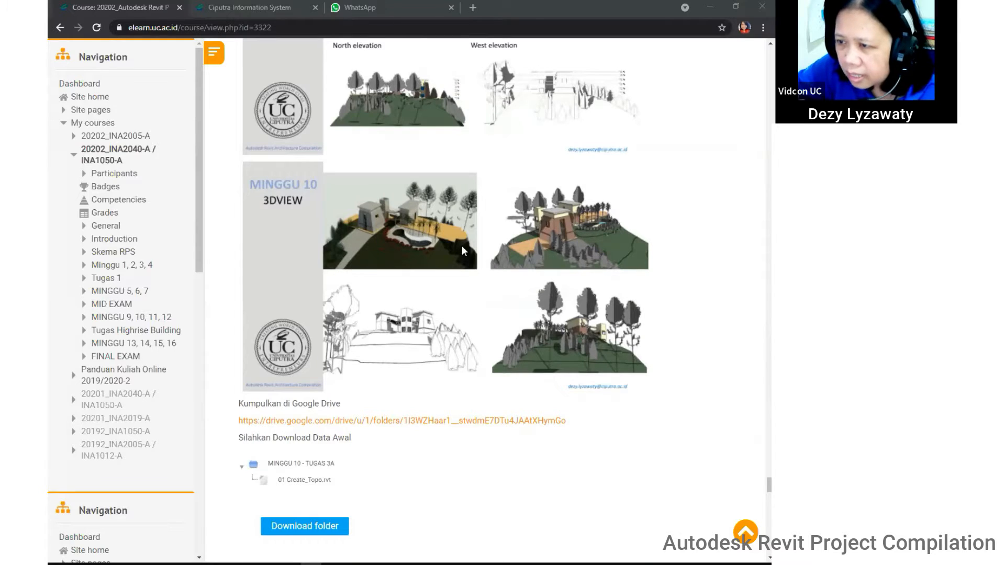
{"action": "scroll", "coordinate": [494, 245], "scroll_direction": "down", "scroll_amount": 2}
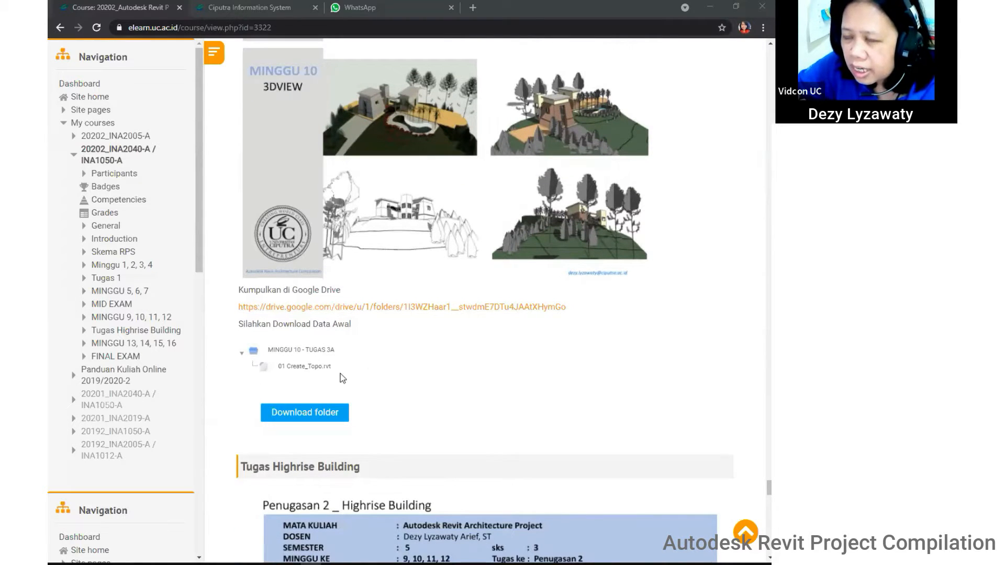
{"action": "scroll", "coordinate": [517, 221], "scroll_direction": "up", "scroll_amount": 5}
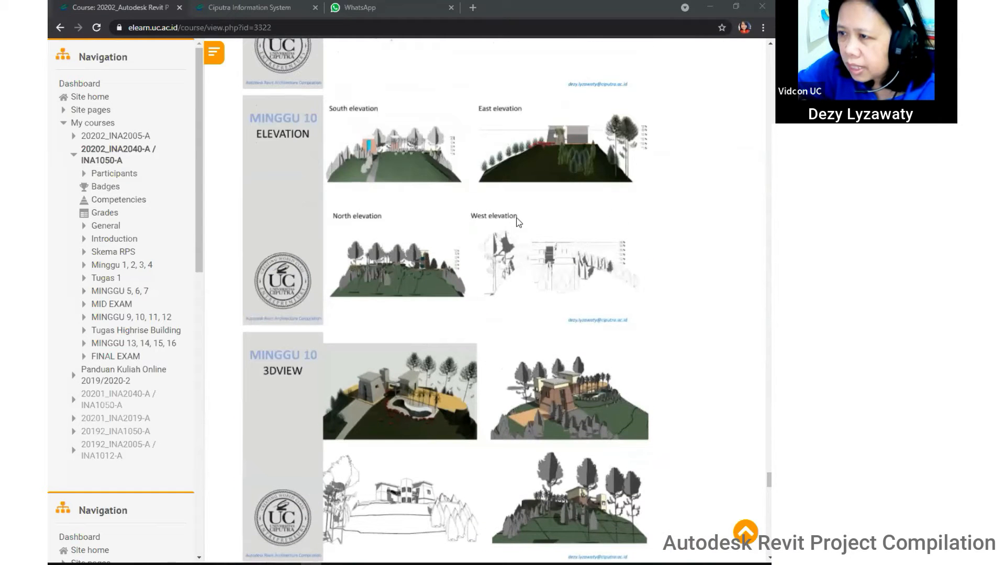
{"action": "scroll", "coordinate": [527, 222], "scroll_direction": "down", "scroll_amount": 2}
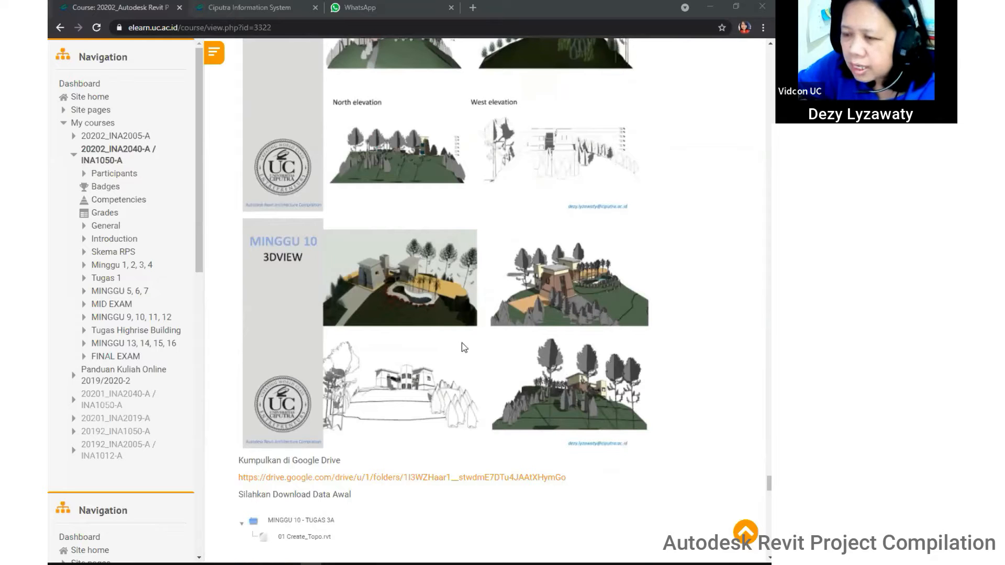
{"action": "scroll", "coordinate": [477, 309], "scroll_direction": "down", "scroll_amount": 4}
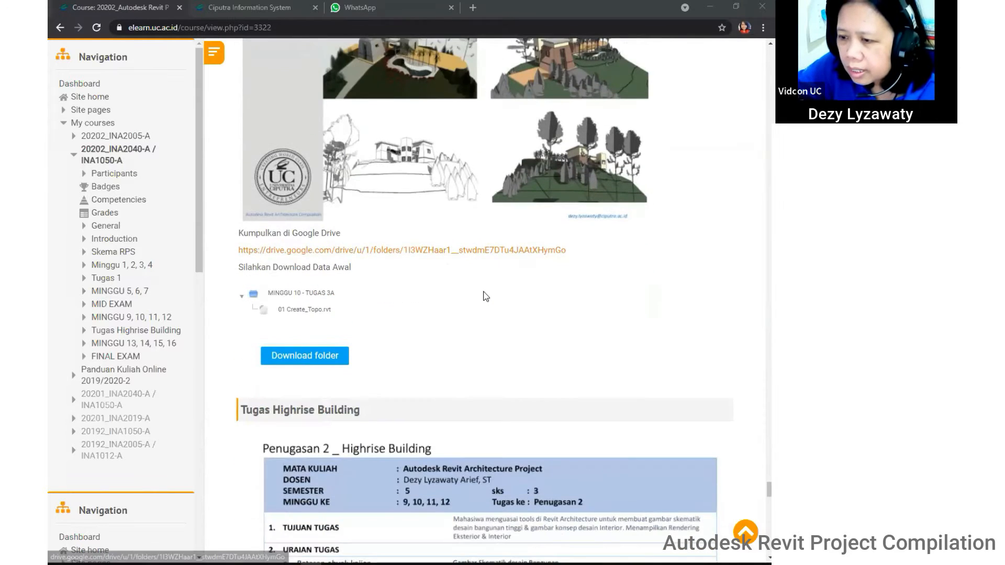
{"action": "scroll", "coordinate": [485, 297], "scroll_direction": "up", "scroll_amount": 5}
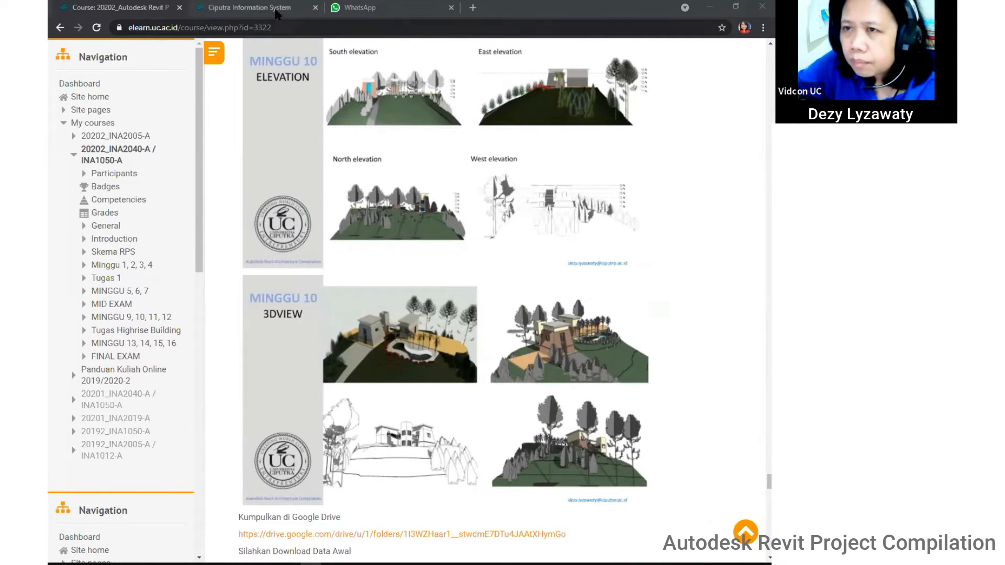
Switch to the Minggu 10 Revit toposurface deck in PowerPoint and look through slides 2 to 6.
{"action": "left_click", "coordinate": [353, 564]}
{"action": "left_click", "coordinate": [138, 331]}
{"action": "left_click", "coordinate": [138, 389]}
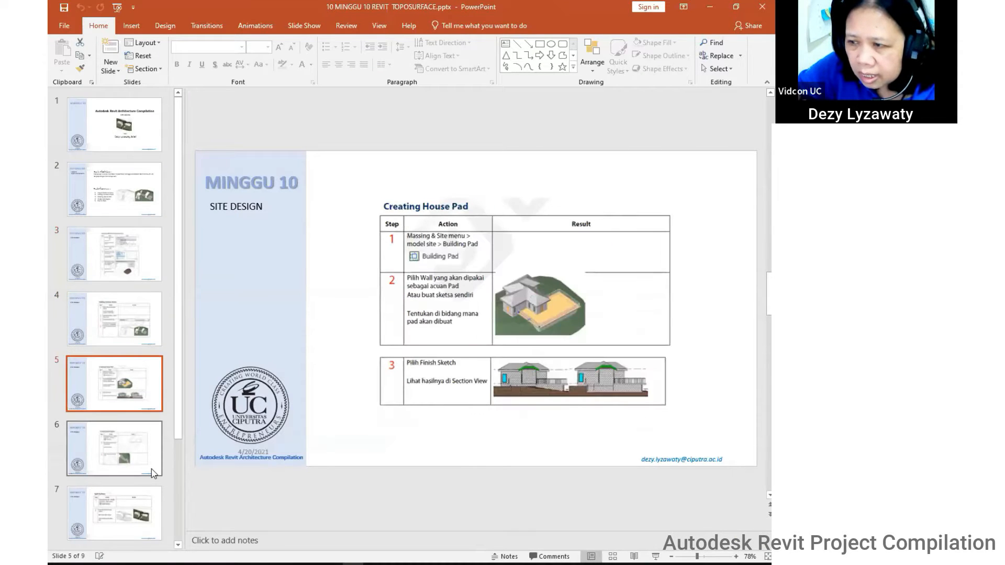
{"action": "left_click", "coordinate": [152, 470]}
{"action": "left_click", "coordinate": [131, 391]}
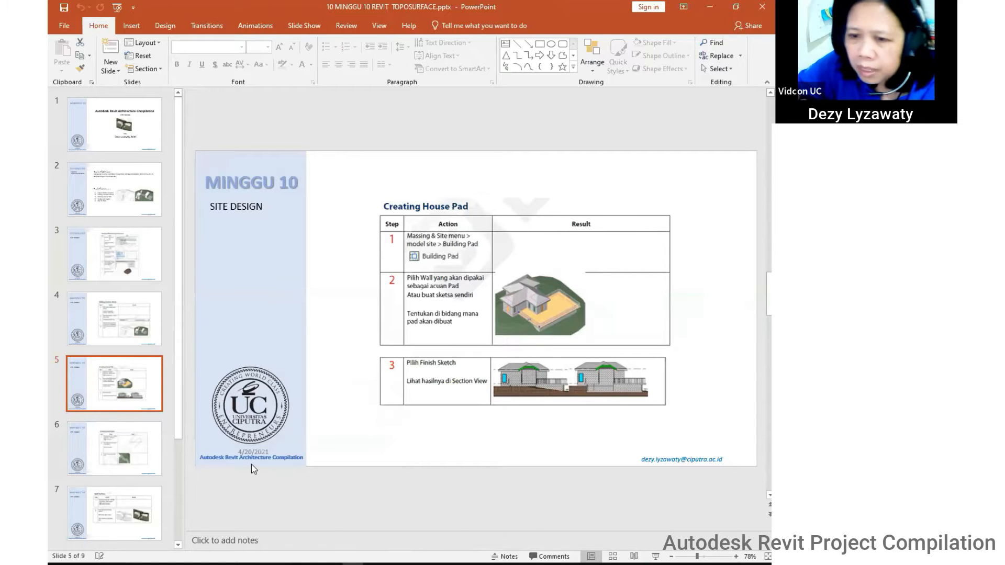
{"action": "left_click", "coordinate": [152, 209]}
{"action": "left_click", "coordinate": [144, 273]}
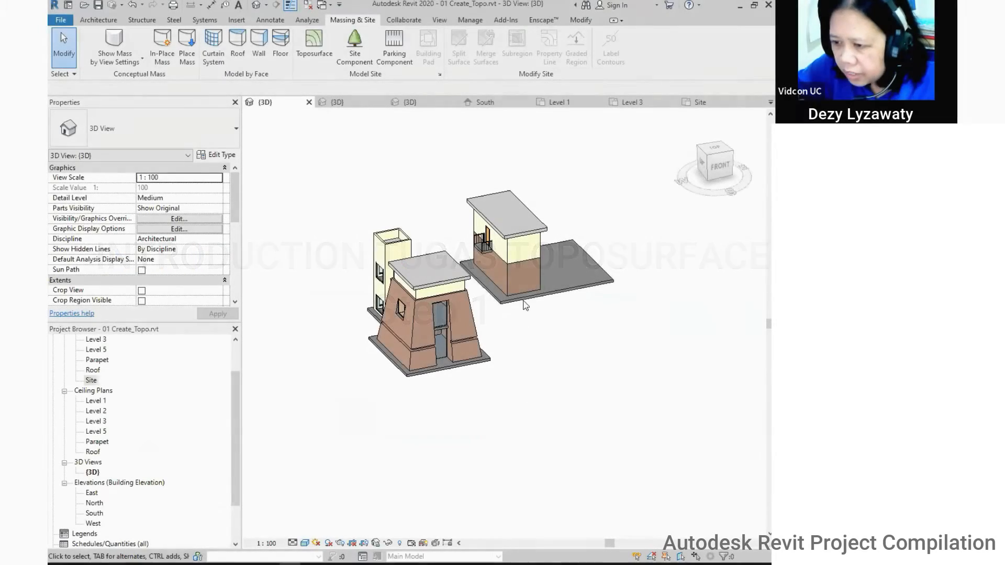
Examine the buildings and floor slabs of 01 Create_Topo.rvt from several angles in Revit's 3D view.
{"action": "mouse_move", "coordinate": [533, 325]}
{"action": "middle_mouse_down", "text": "shift"}
{"action": "mouse_move", "coordinate": [589, 345]}
{"action": "mouse_move", "coordinate": [497, 352]}
{"action": "mouse_move", "coordinate": [501, 310]}
{"action": "mouse_move", "coordinate": [503, 327]}
{"action": "mouse_move", "coordinate": [519, 313]}
{"action": "middle_mouse_up", "text": "shift"}
{"action": "scroll", "coordinate": [501, 311], "scroll_direction": "up", "scroll_amount": 3}
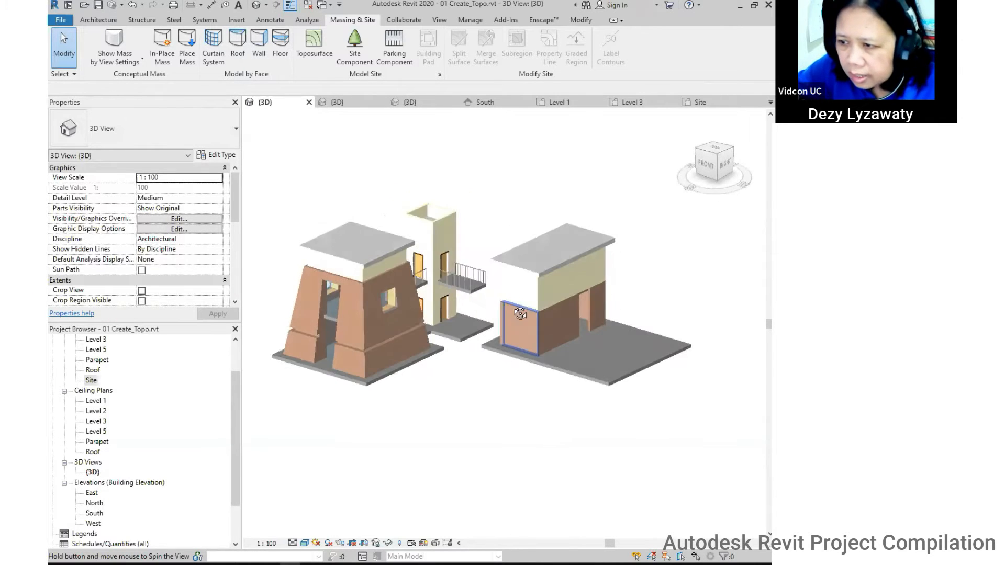
{"action": "middle_click_drag", "start_coordinate": [460, 366], "coordinate": [460, 332], "text": "shift"}
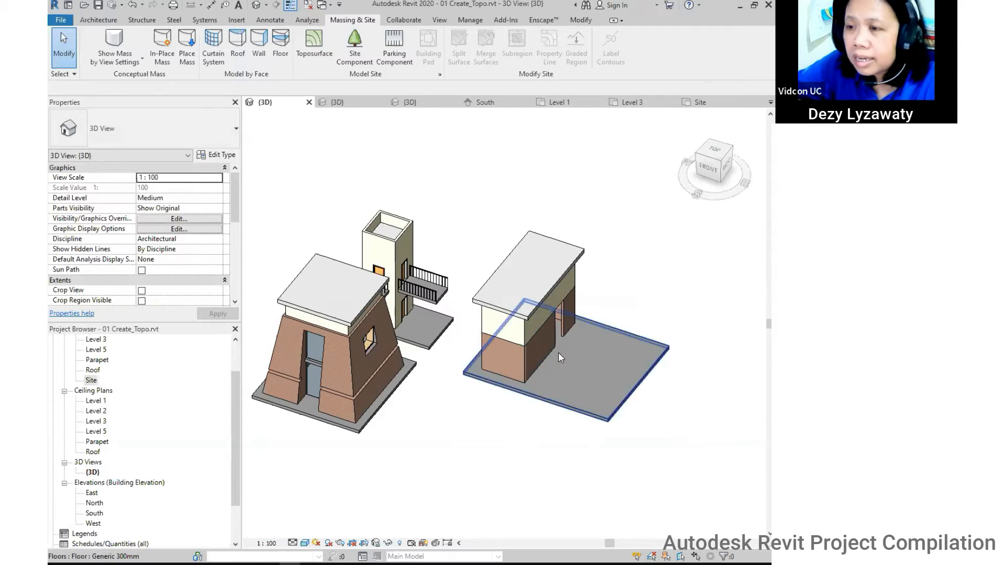
{"action": "middle_click_drag", "start_coordinate": [500, 390], "coordinate": [553, 393], "text": "shift"}
{"action": "middle_click_drag", "start_coordinate": [408, 379], "coordinate": [497, 320], "text": "shift"}
{"action": "scroll", "coordinate": [513, 352], "scroll_direction": "up", "scroll_amount": 1}
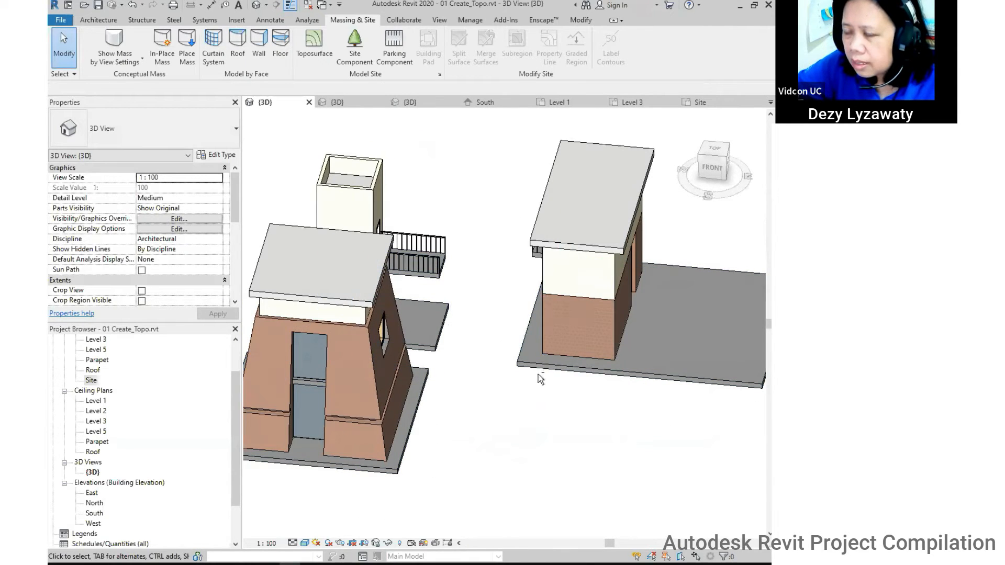
{"action": "scroll", "coordinate": [579, 341], "scroll_direction": "down", "scroll_amount": 2}
{"action": "middle_click_drag", "start_coordinate": [579, 340], "coordinate": [449, 341], "text": "shift"}
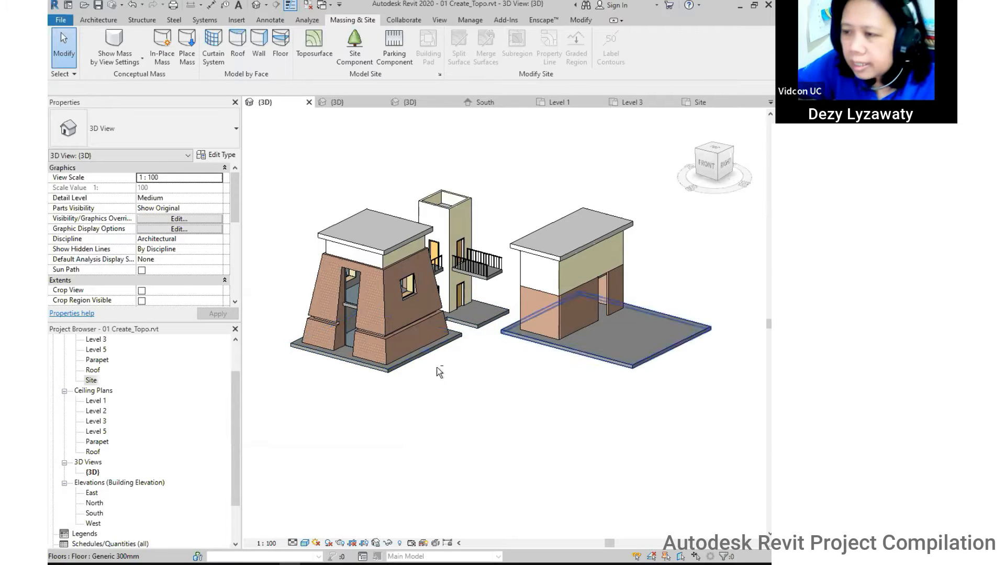
{"action": "middle_click_drag", "start_coordinate": [563, 388], "coordinate": [540, 392], "text": "shift"}
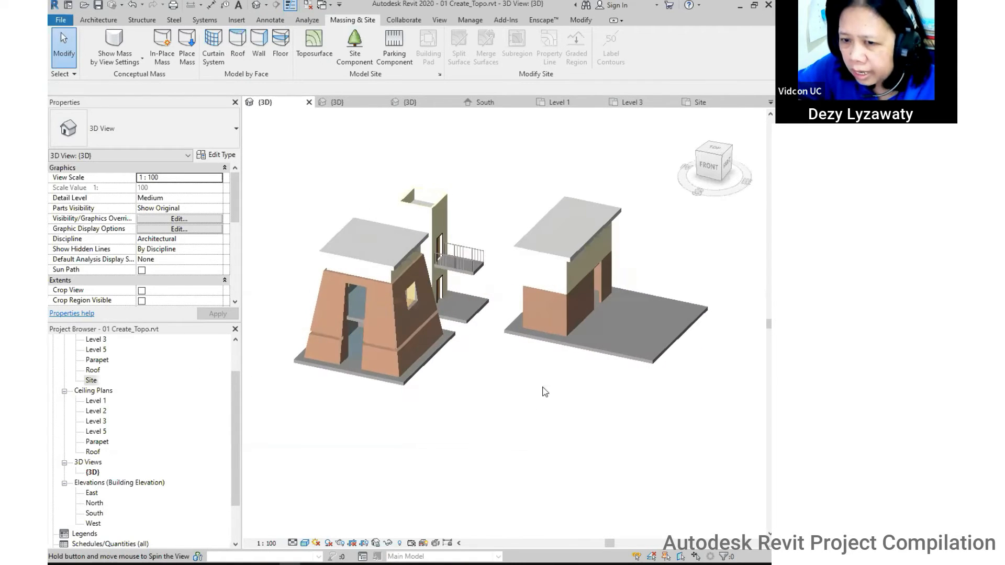
Open the South building elevation and close the Options dialog.
{"action": "left_click_drag", "start_coordinate": [236, 439], "coordinate": [239, 497]}
{"action": "double_click", "coordinate": [93, 463]}
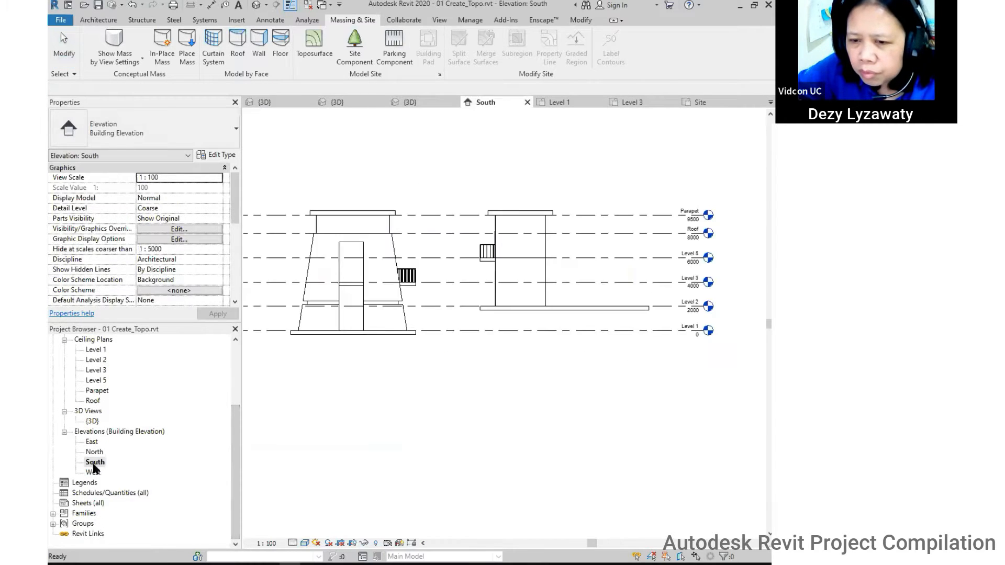
{"action": "left_click", "coordinate": [396, 308]}
{"action": "left_click", "coordinate": [499, 442]}
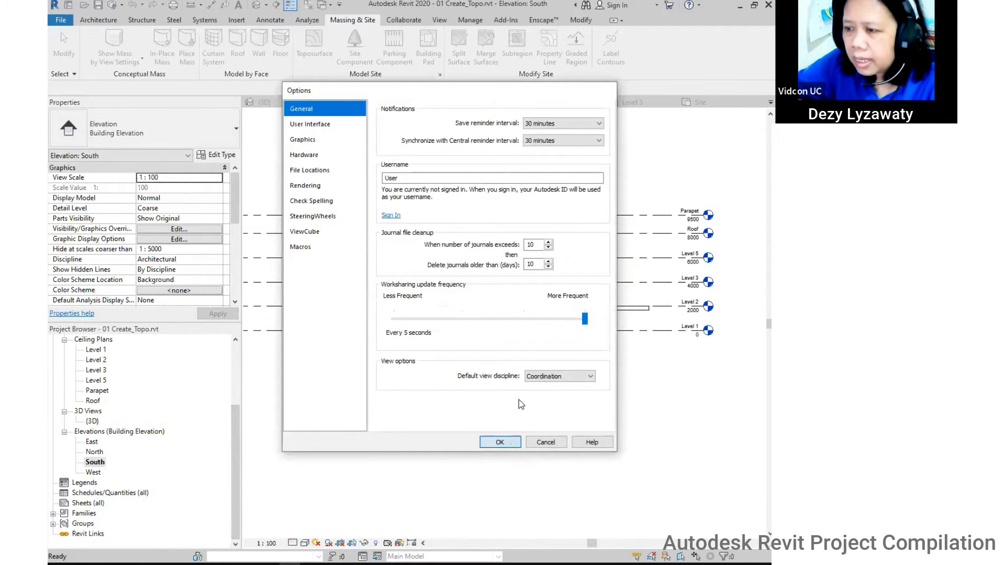
Extend the level lines on the level-head side farther out from the buildings in the South elevation.
{"action": "middle_click_drag", "start_coordinate": [601, 366], "coordinate": [540, 430]}
{"action": "scroll", "coordinate": [540, 431], "scroll_direction": "down", "scroll_amount": 1}
{"action": "scroll", "coordinate": [549, 408], "scroll_direction": "down", "scroll_amount": 1}
{"action": "middle_click_drag", "start_coordinate": [581, 372], "coordinate": [612, 341]}
{"action": "middle_click_drag", "start_coordinate": [573, 375], "coordinate": [523, 370]}
{"action": "scroll", "coordinate": [545, 349], "scroll_direction": "up", "scroll_amount": 1}
{"action": "middle_click_drag", "start_coordinate": [605, 382], "coordinate": [512, 390]}
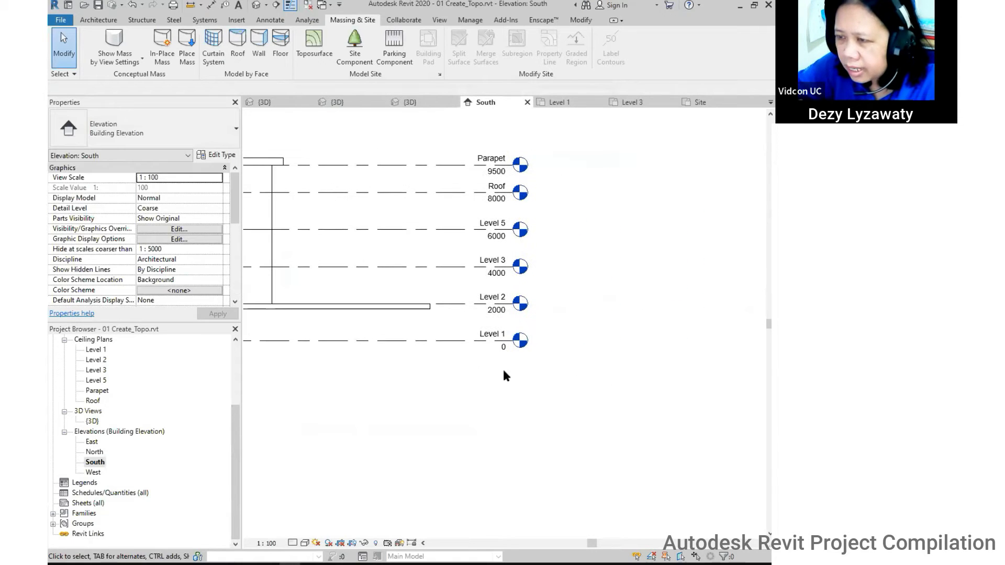
{"action": "left_click", "coordinate": [460, 340]}
{"action": "middle_click_drag", "start_coordinate": [518, 351], "coordinate": [598, 342]}
{"action": "left_click_drag", "start_coordinate": [597, 335], "coordinate": [643, 335]}
{"action": "left_click", "coordinate": [606, 389]}
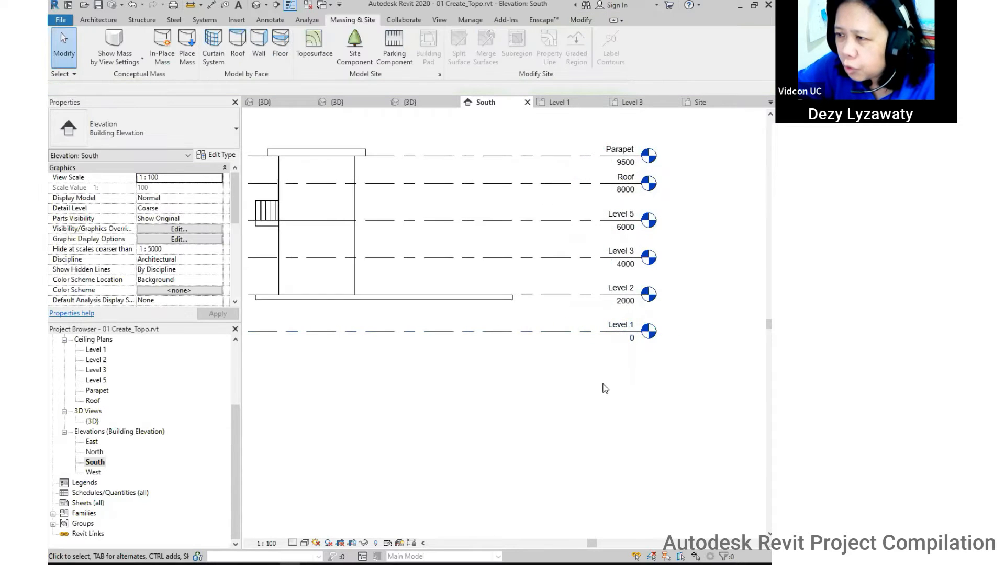
{"action": "scroll", "coordinate": [605, 388], "scroll_direction": "down", "scroll_amount": 2}
{"action": "middle_click_drag", "start_coordinate": [264, 260], "coordinate": [428, 260]}
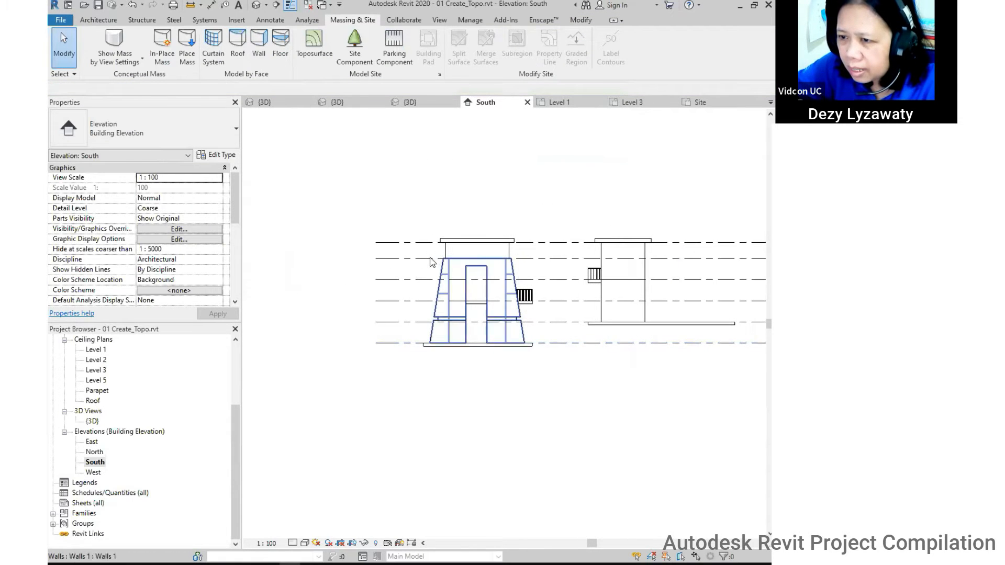
Extend the level lines farther out from the buildings on the end without level heads in the South elevation.
{"action": "left_click", "coordinate": [389, 242]}
{"action": "left_click_drag", "start_coordinate": [372, 243], "coordinate": [287, 239]}
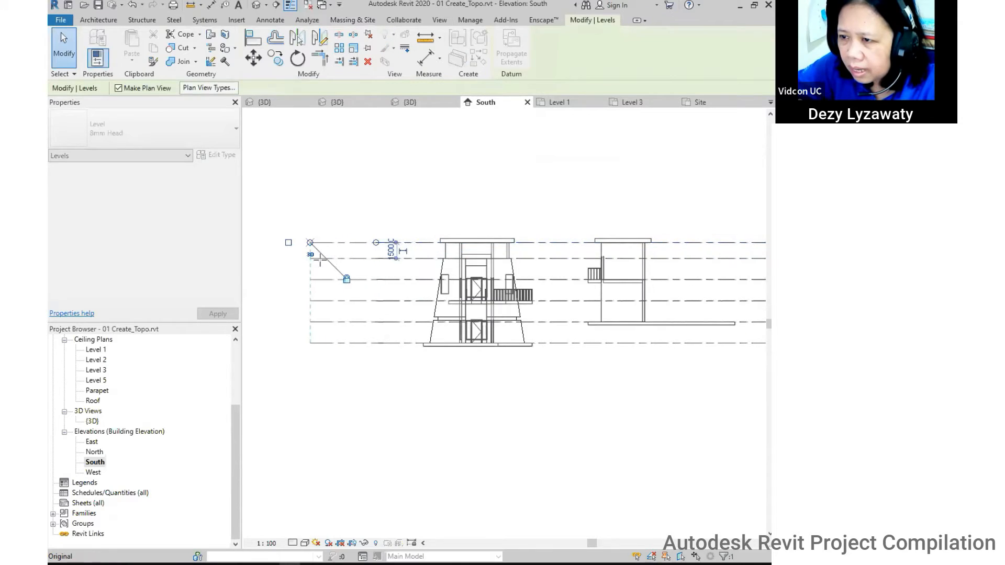
{"action": "left_click", "coordinate": [659, 417]}
{"action": "middle_click_drag", "start_coordinate": [659, 417], "coordinate": [477, 390]}
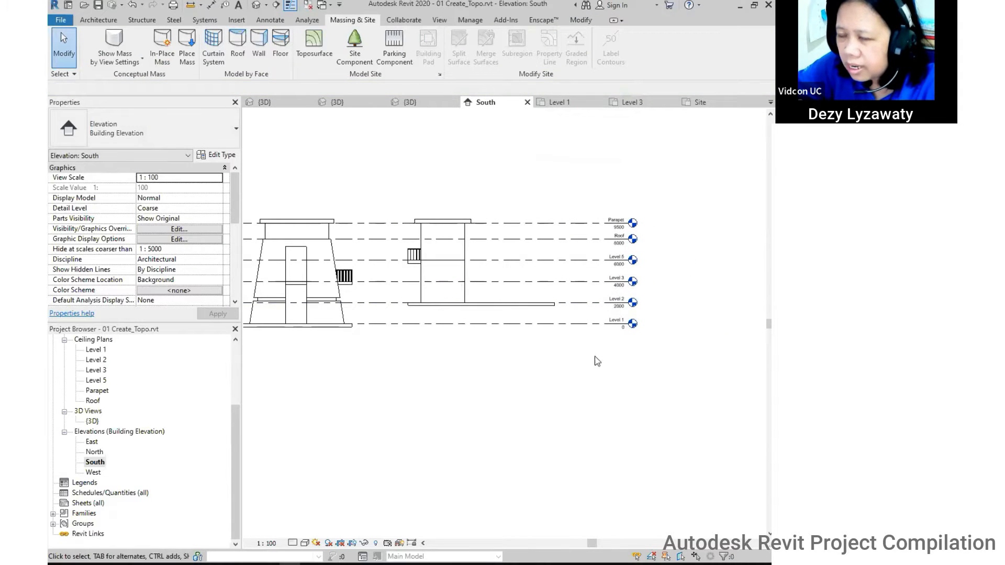
{"action": "middle_click_drag", "start_coordinate": [589, 361], "coordinate": [636, 361]}
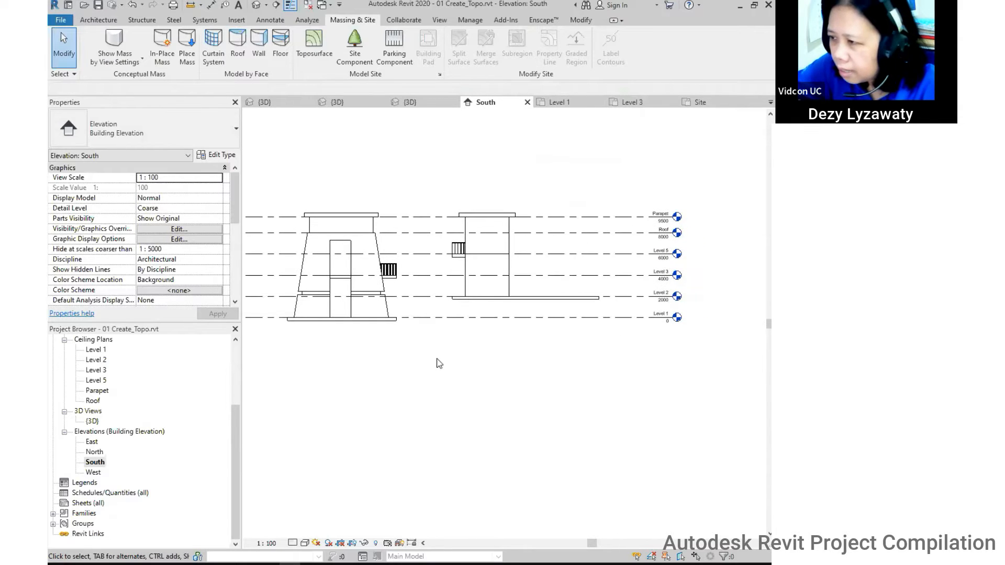
{"action": "left_click", "coordinate": [643, 321]}
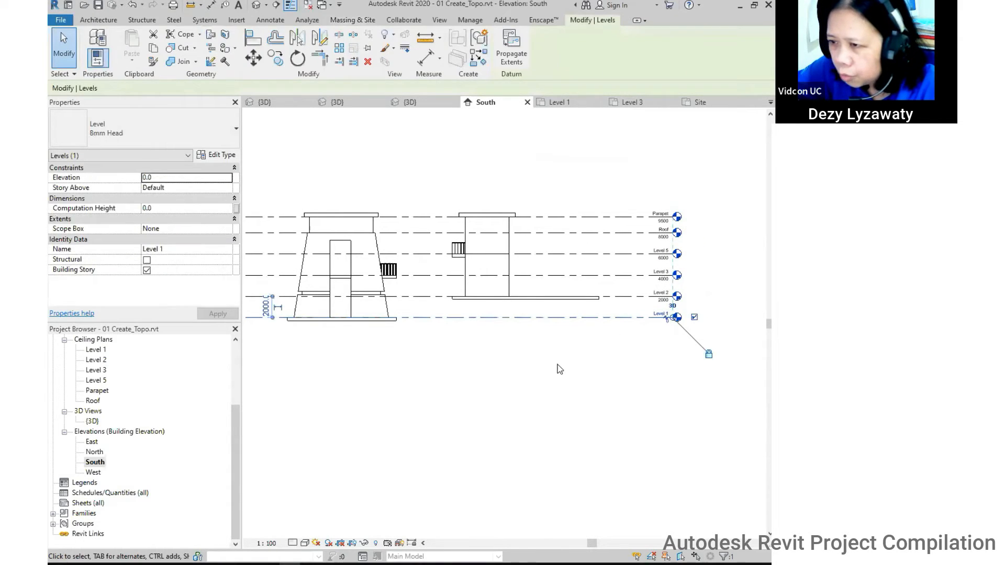
{"action": "left_click", "coordinate": [542, 364]}
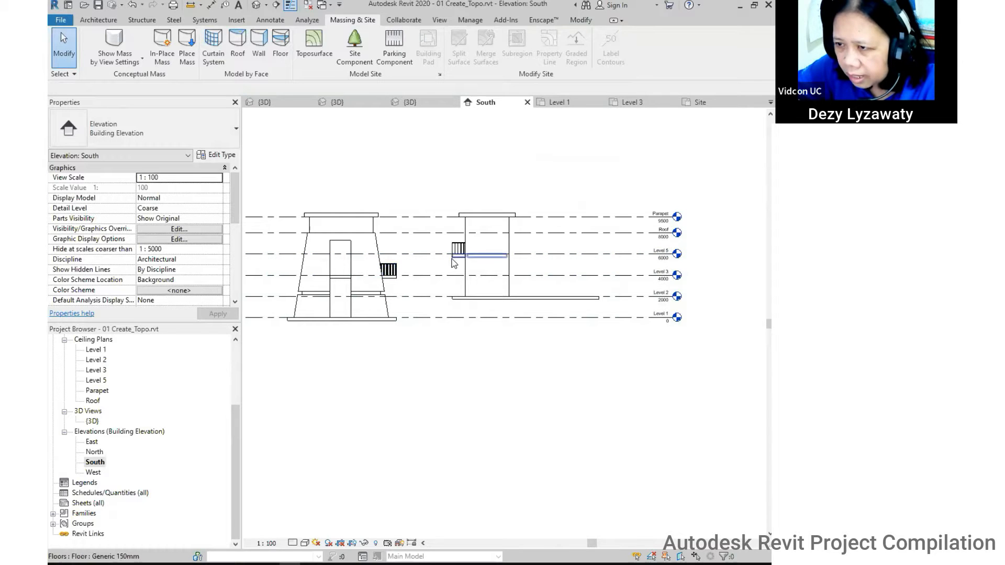
{"action": "middle_click_drag", "start_coordinate": [580, 362], "coordinate": [650, 378]}
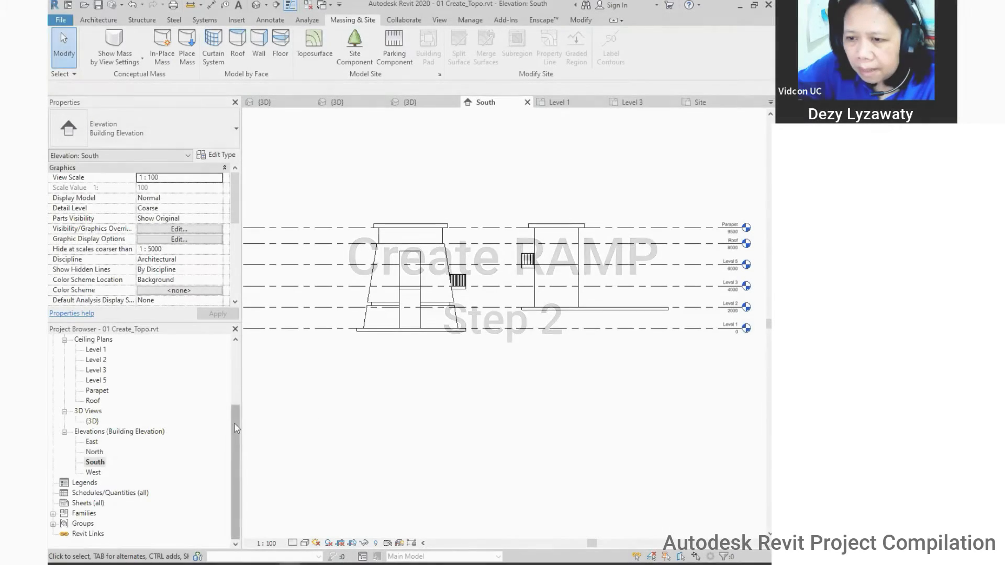
Open the Level 1 floor plan with both buildings in view.
{"action": "left_click_drag", "start_coordinate": [234, 428], "coordinate": [254, 351]}
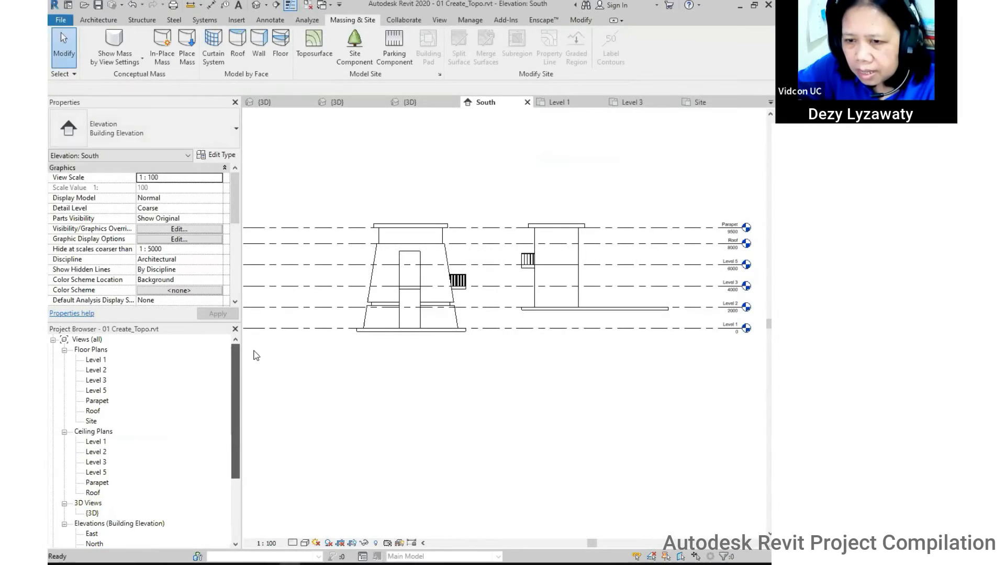
{"action": "double_click", "coordinate": [95, 360]}
{"action": "scroll", "coordinate": [375, 376], "scroll_direction": "down", "scroll_amount": 5}
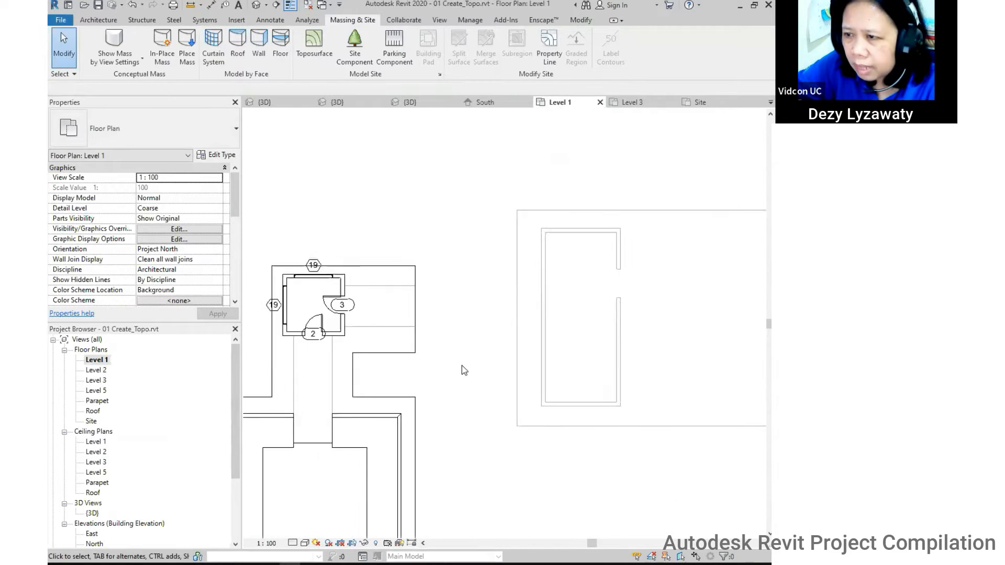
{"action": "middle_click_drag", "start_coordinate": [512, 406], "coordinate": [518, 346]}
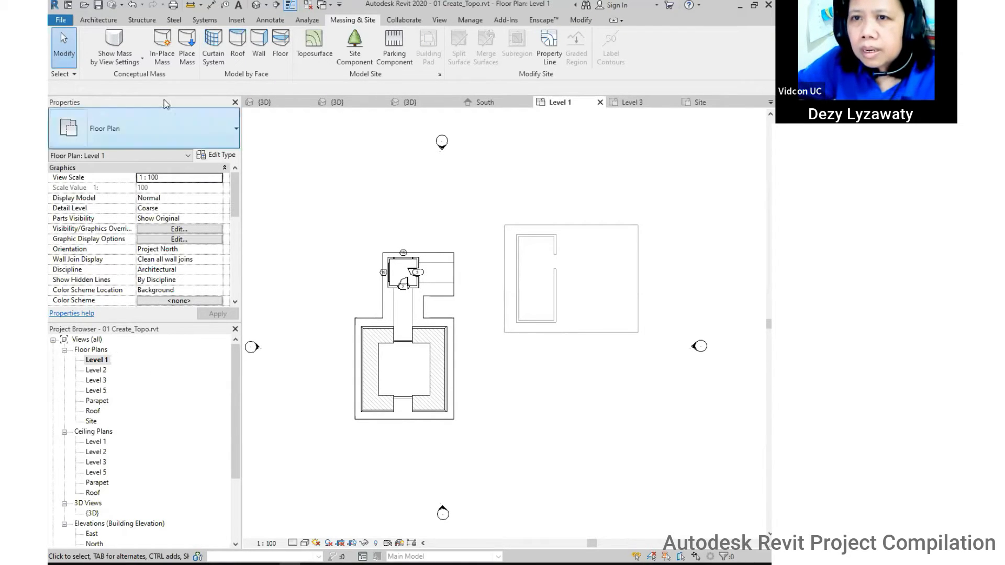
Sketch a straight ramp run 2000 mm long from the slab edge outside door 3 toward the neighbouring building, from Level 1 to Level 2.
{"action": "left_click", "coordinate": [99, 20]}
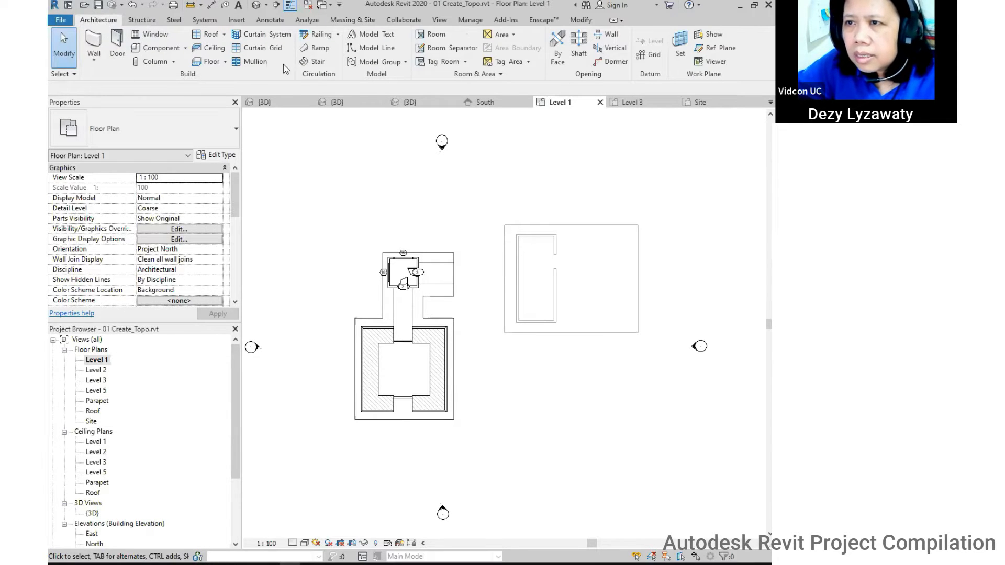
{"action": "left_click", "coordinate": [320, 51]}
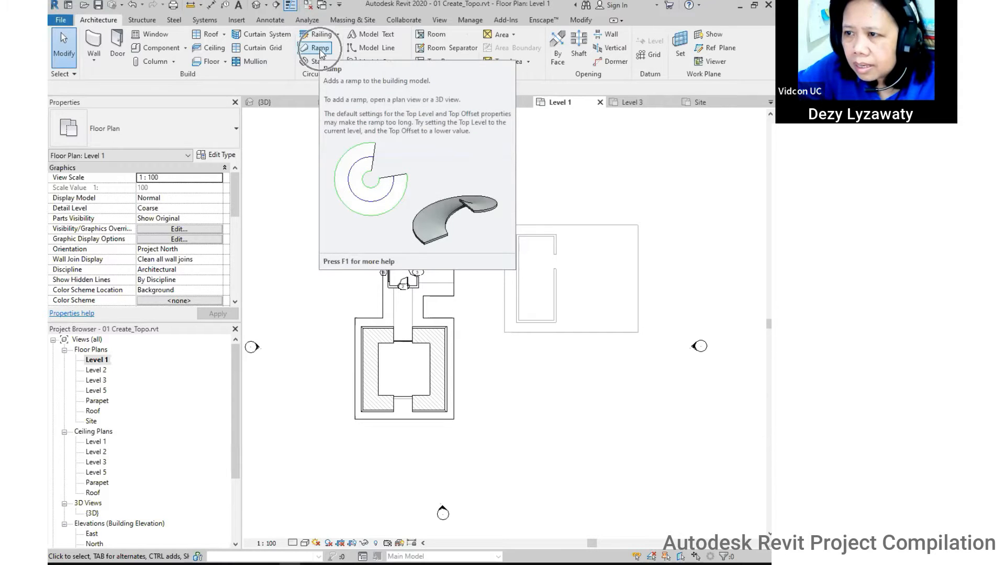
{"action": "left_click", "coordinate": [320, 51]}
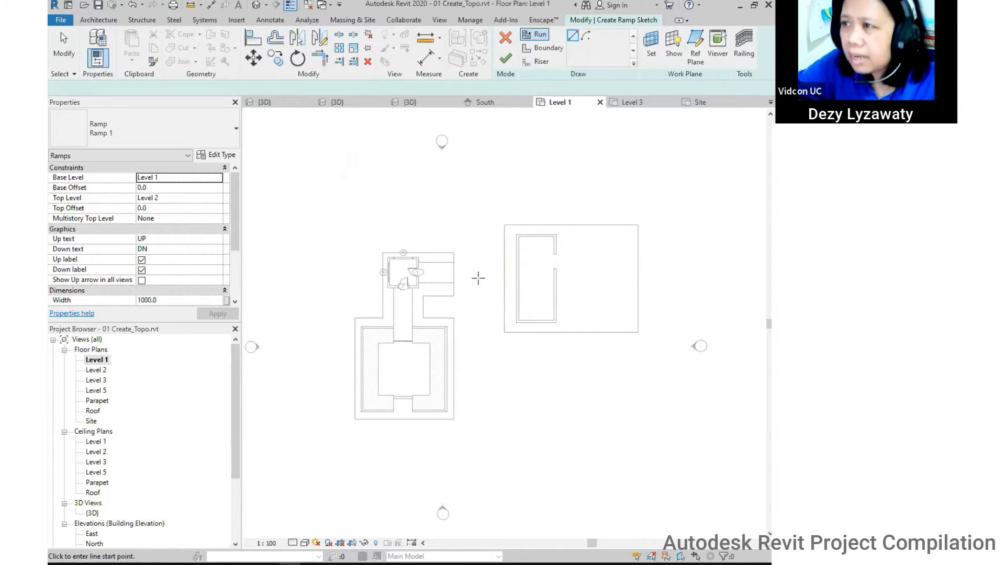
{"action": "scroll", "coordinate": [502, 267], "scroll_direction": "up", "scroll_amount": 1}
{"action": "middle_click_drag", "start_coordinate": [503, 267], "coordinate": [421, 285]}
{"action": "scroll", "coordinate": [391, 278], "scroll_direction": "up", "scroll_amount": 1}
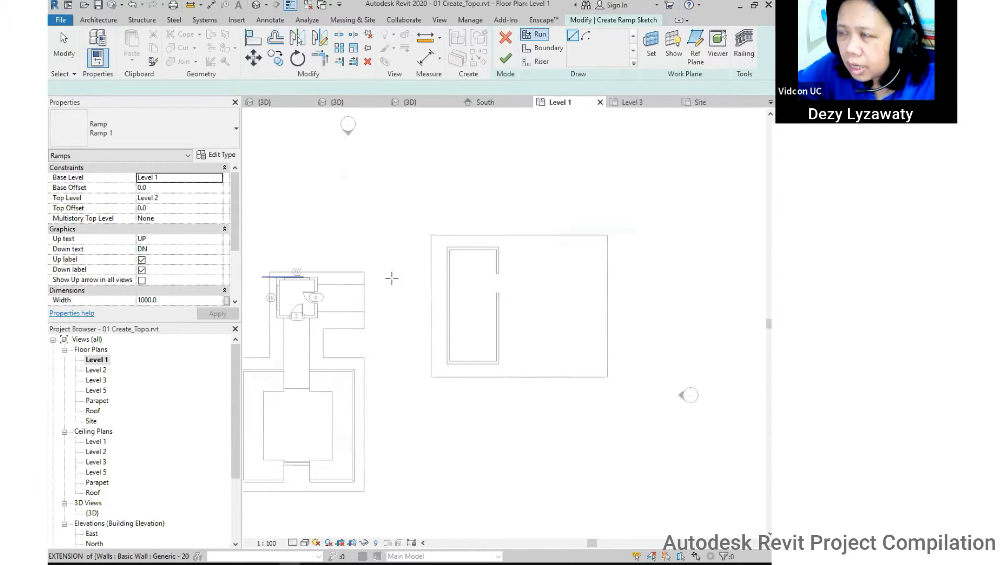
{"action": "left_click", "coordinate": [360, 301]}
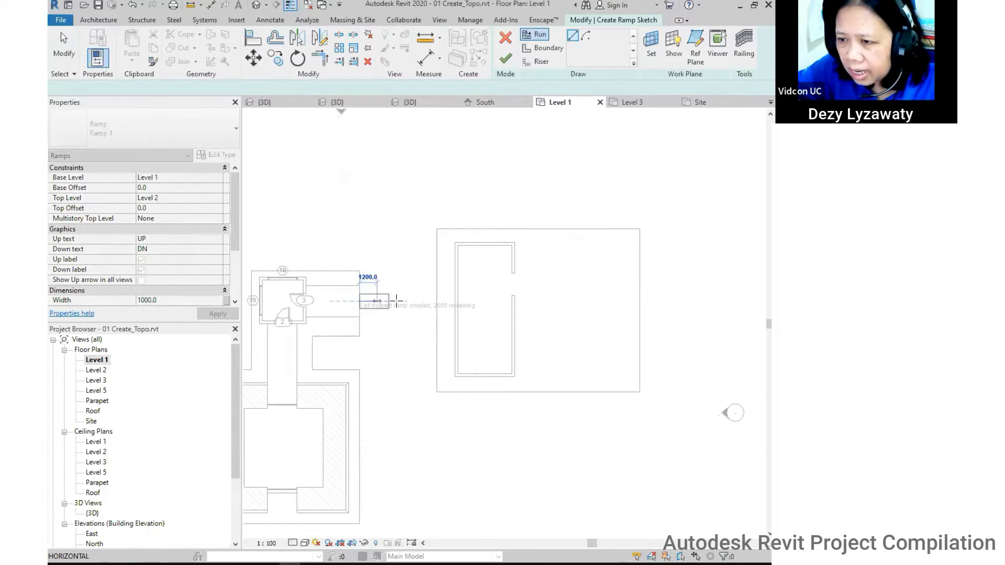
{"action": "left_click", "coordinate": [582, 300]}
{"action": "scroll", "coordinate": [462, 328], "scroll_direction": "up", "scroll_amount": 3}
{"action": "scroll", "coordinate": [462, 328], "scroll_direction": "up", "scroll_amount": 1}
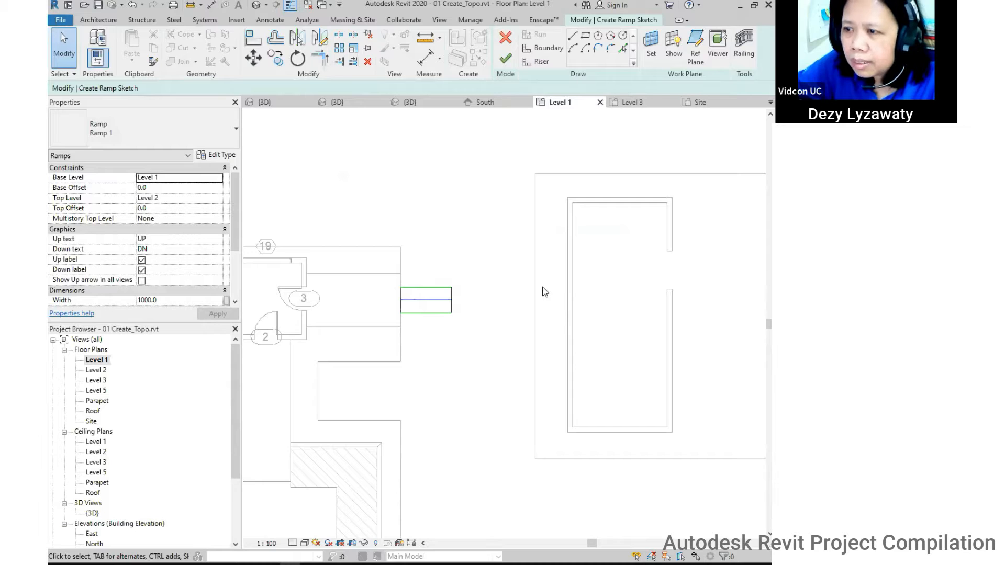
Move the ramp sketch's far riser line to the edge of the neighbouring building's floor slab.
{"action": "middle_click_drag", "start_coordinate": [488, 326], "coordinate": [475, 312]}
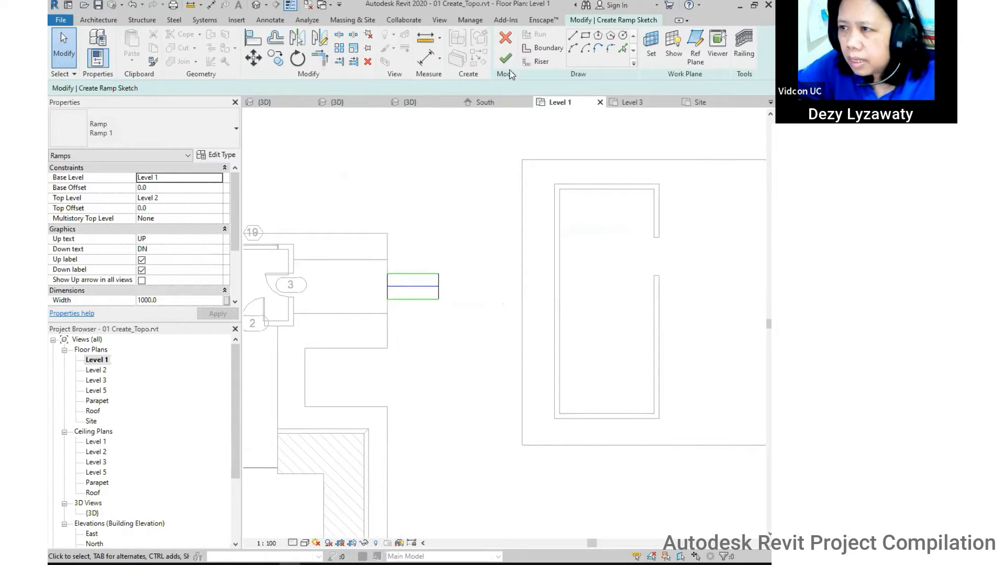
{"action": "left_click", "coordinate": [439, 283]}
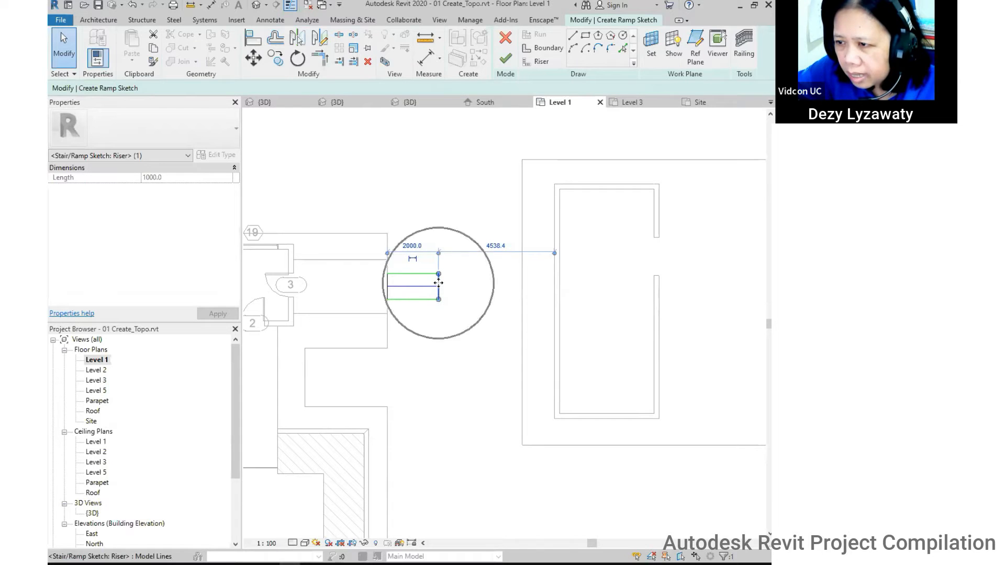
{"action": "left_click_drag", "start_coordinate": [454, 284], "coordinate": [521, 282]}
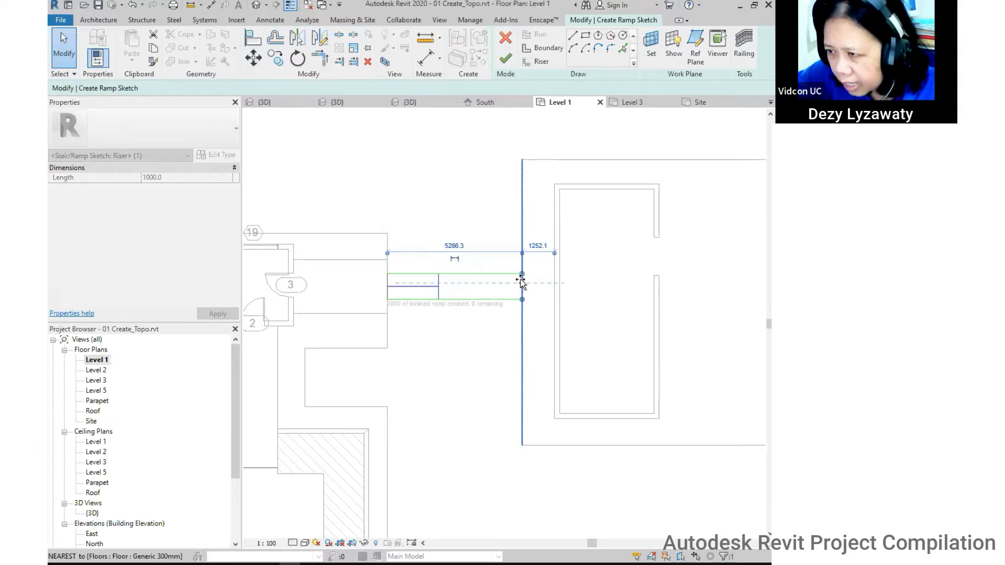
{"action": "left_click", "coordinate": [444, 390]}
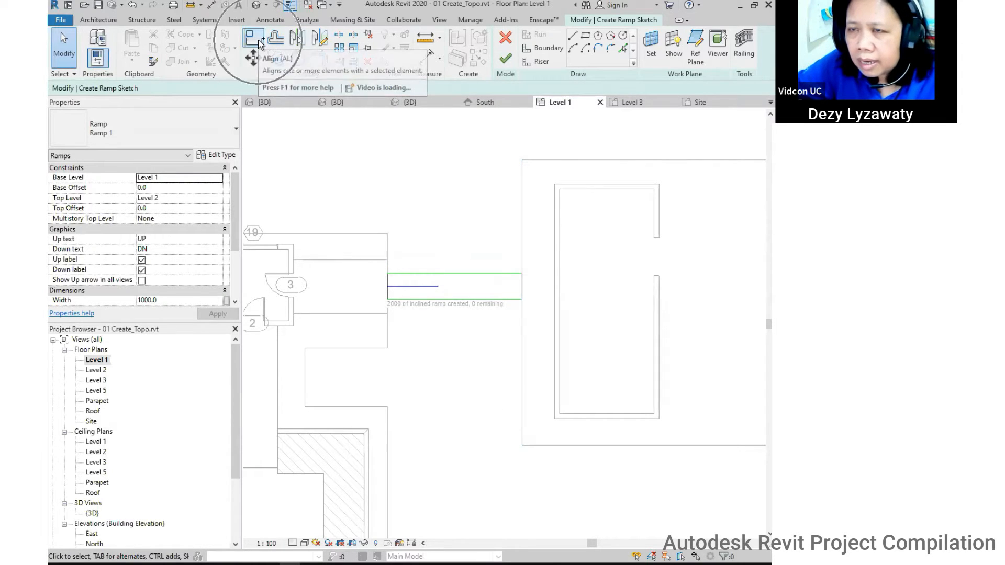
Align both side boundaries of the ramp sketch with the two walkway edges outside door 3 and finish the ramp.
{"action": "left_click", "coordinate": [254, 39]}
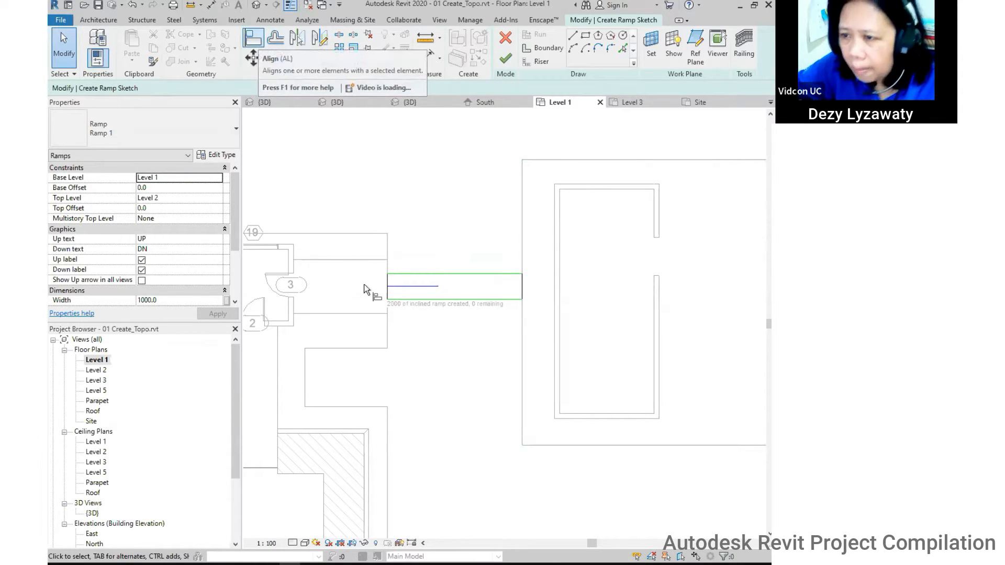
{"action": "left_click", "coordinate": [373, 259]}
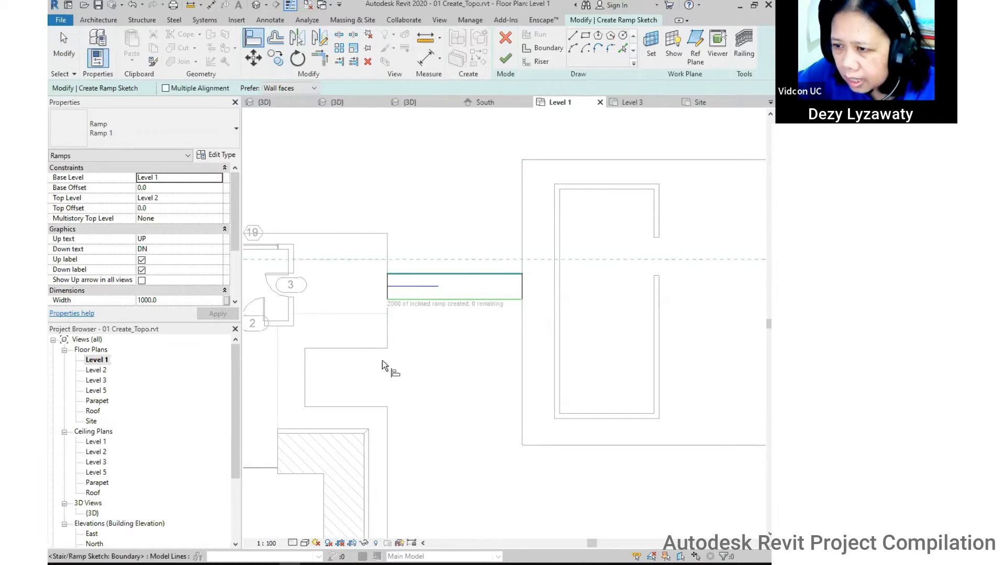
{"action": "left_click", "coordinate": [370, 313]}
{"action": "left_click", "coordinate": [511, 300]}
{"action": "key", "text": "Escape"}
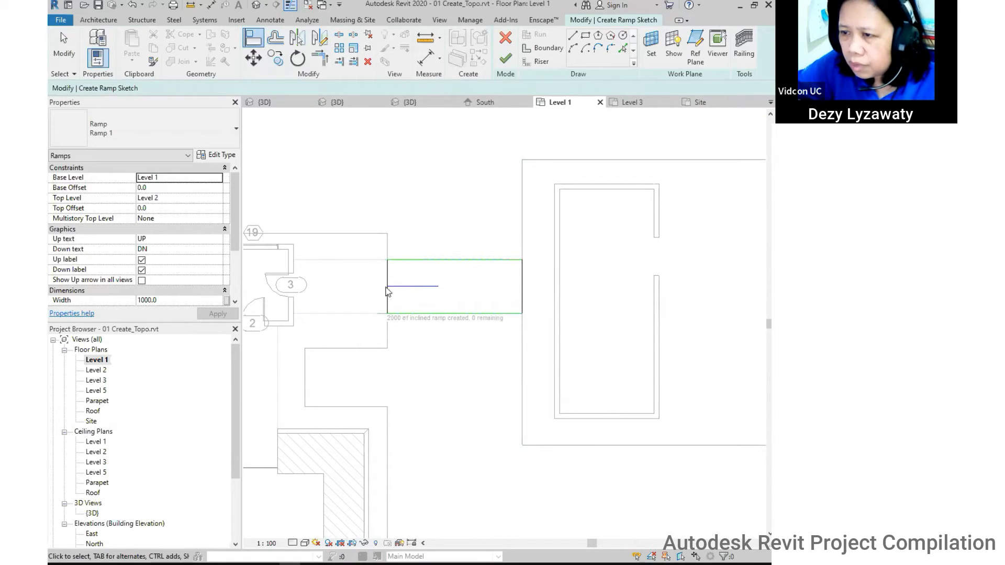
{"action": "key", "text": "Escape"}
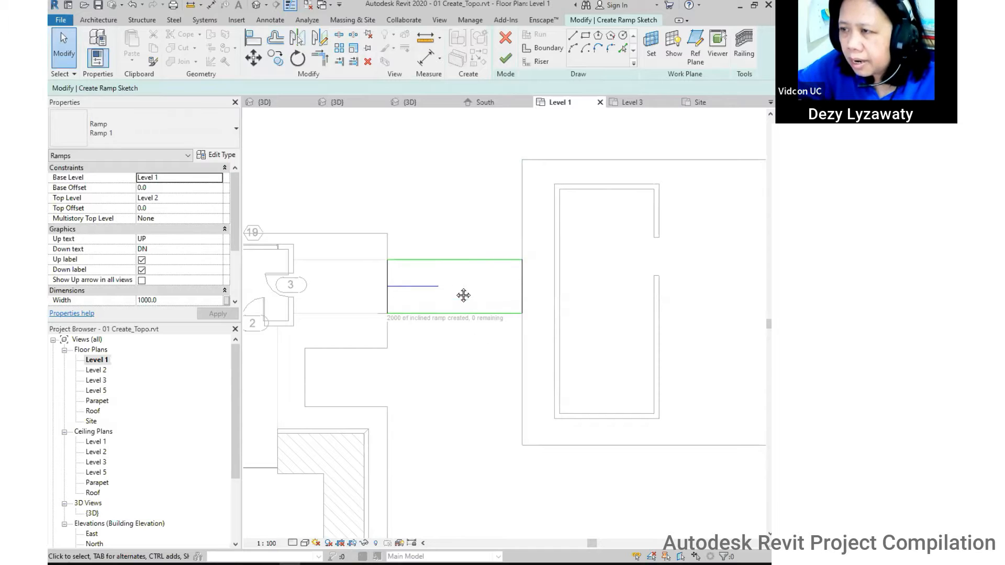
{"action": "middle_click_drag", "start_coordinate": [463, 296], "coordinate": [442, 262]}
{"action": "scroll", "coordinate": [442, 263], "scroll_direction": "down", "scroll_amount": 1}
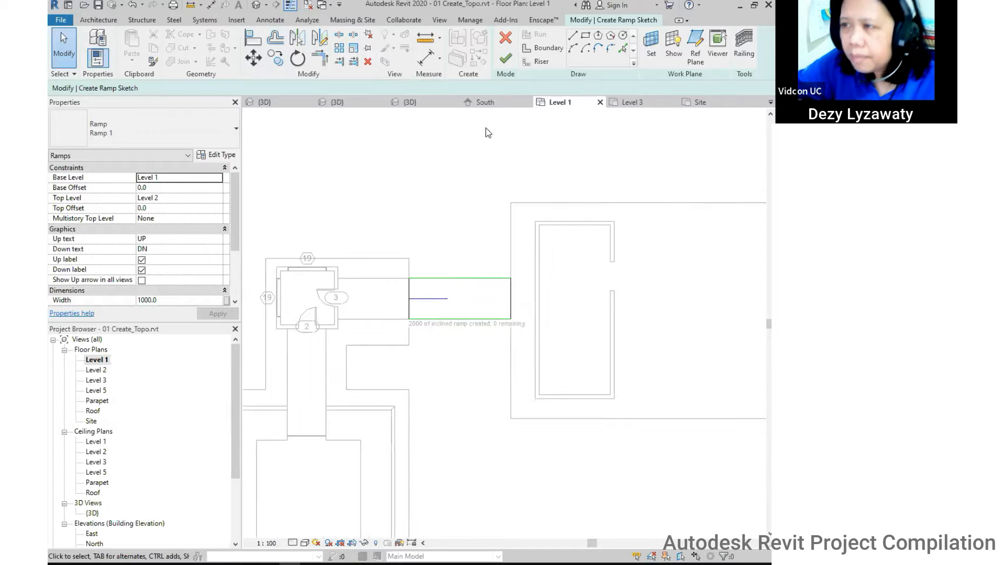
{"action": "left_click", "coordinate": [506, 62]}
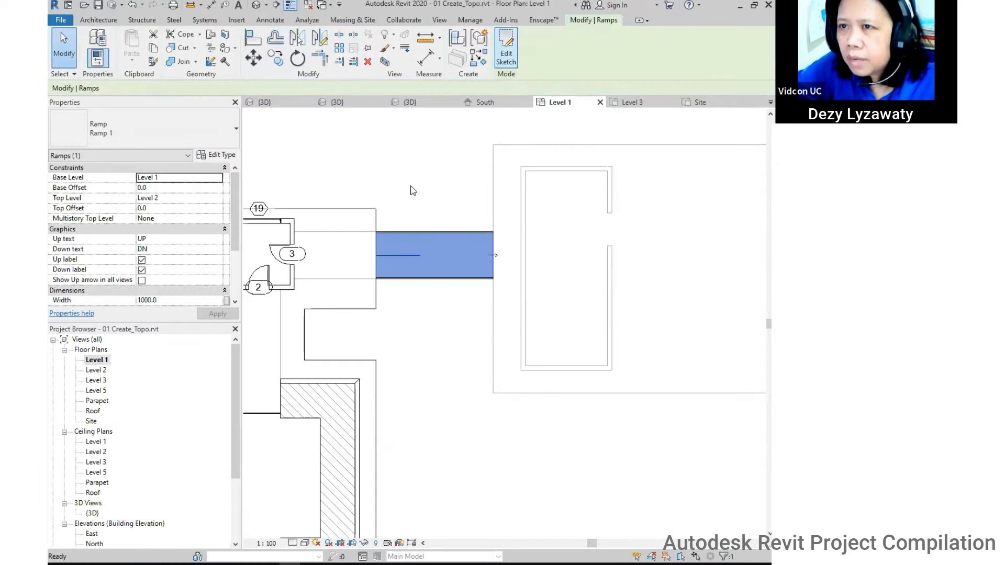
{"action": "key", "text": "Escape"}
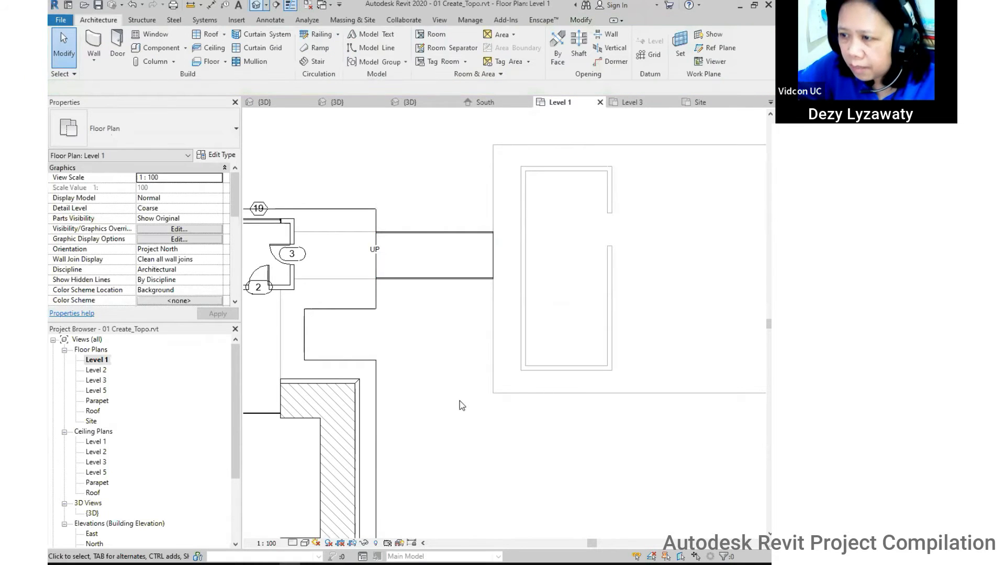
Delete both railings of the new ramp in the 3D view.
{"action": "key", "text": "3"}
{"action": "key", "text": "d"}
{"action": "middle_click_drag", "start_coordinate": [528, 361], "coordinate": [513, 387], "text": "shift"}
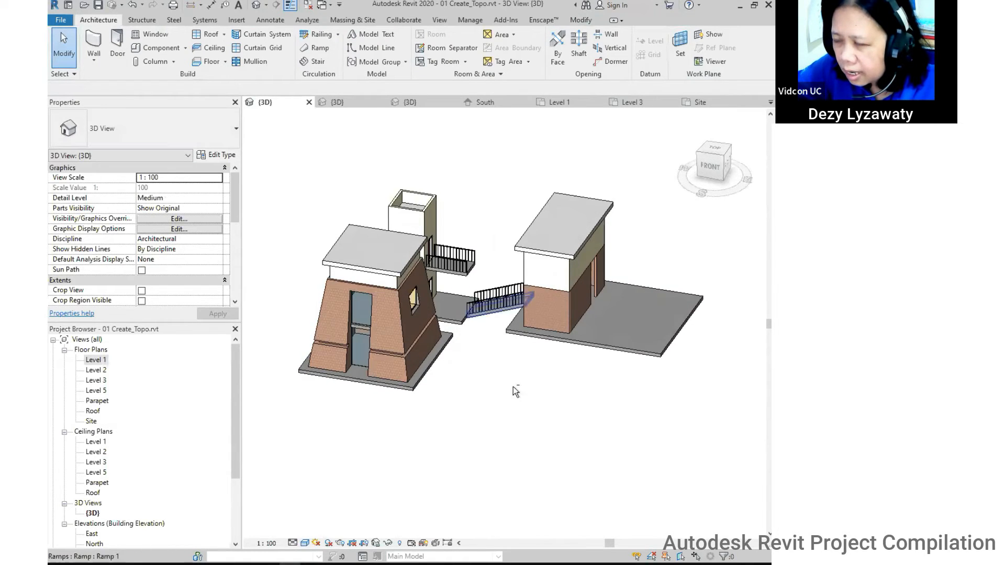
{"action": "scroll", "coordinate": [512, 387], "scroll_direction": "up", "scroll_amount": 5}
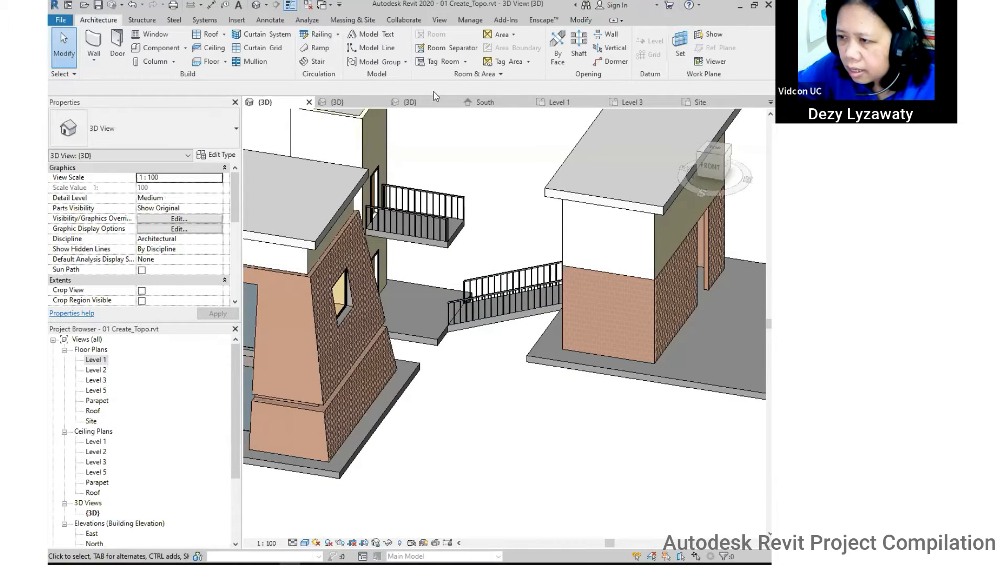
{"action": "left_click", "coordinate": [511, 281]}
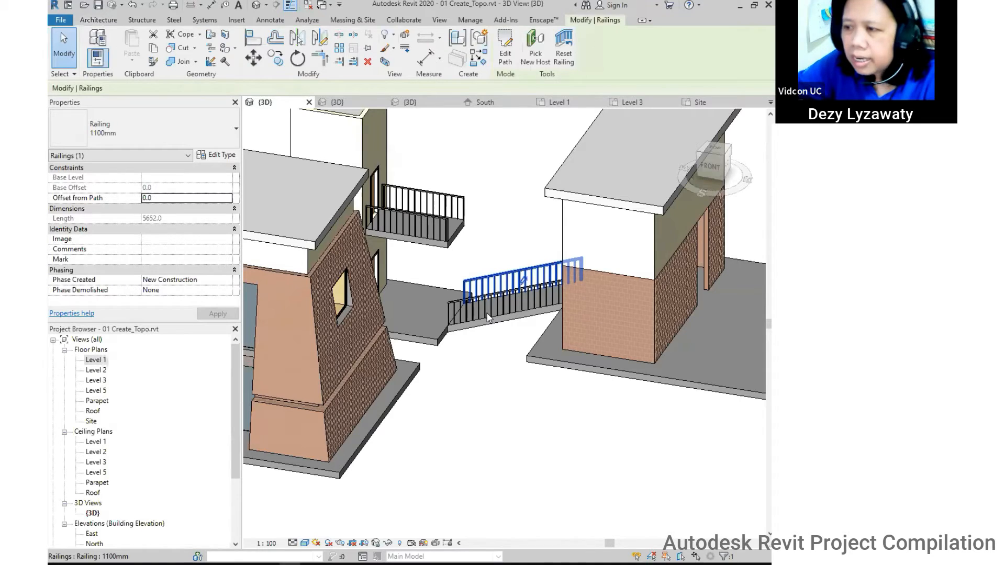
{"action": "key", "text": "Delete"}
{"action": "left_click", "coordinate": [513, 307]}
{"action": "key", "text": "Delete"}
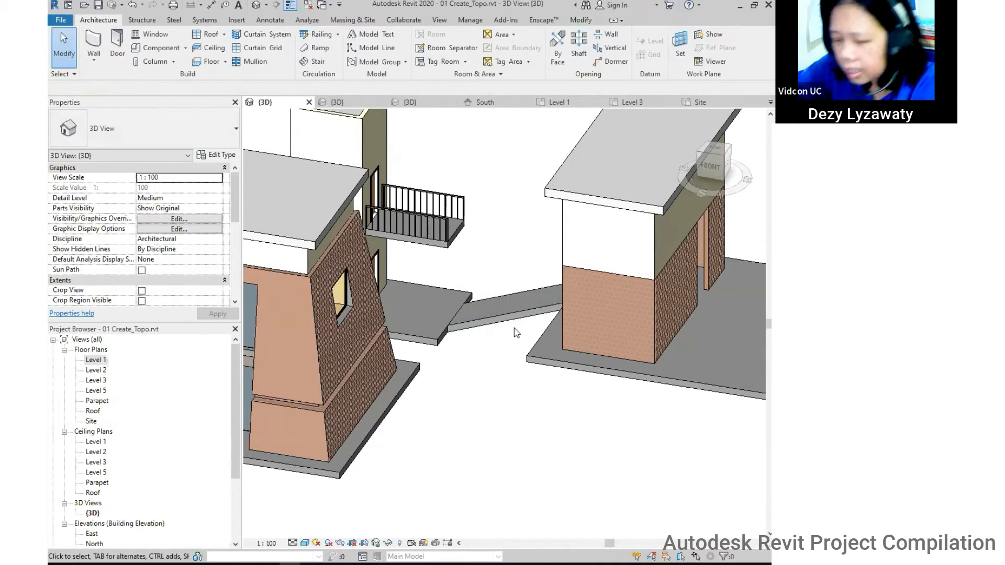
Sketch a straight ramp run 2000 mm long on the Level 3 plan, from the walkway edge's midpoint toward the neighbouring building, from Level 3 to Level 5.
{"action": "middle_click_drag", "start_coordinate": [561, 320], "coordinate": [578, 387], "text": "shift"}
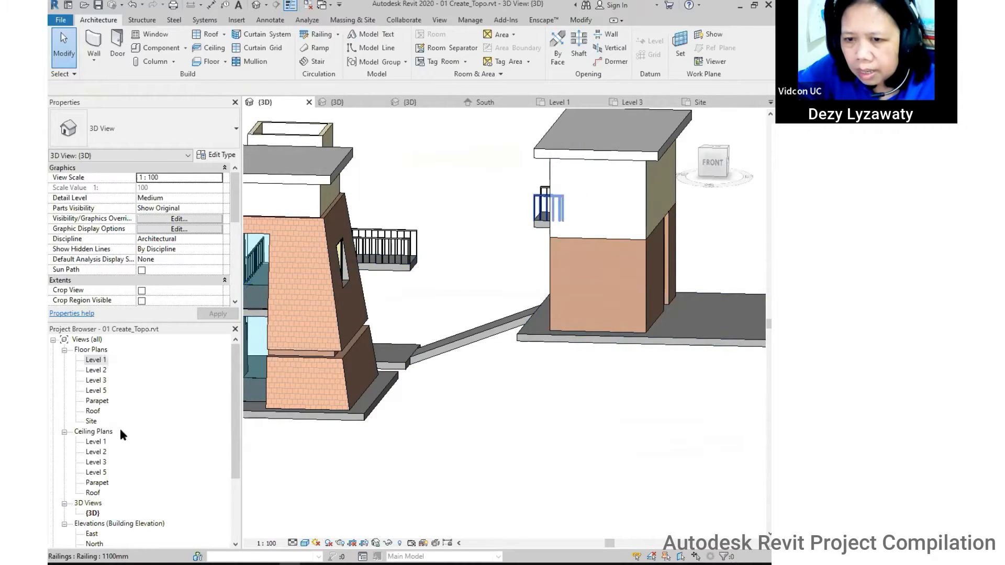
{"action": "key", "text": "ctrl"}
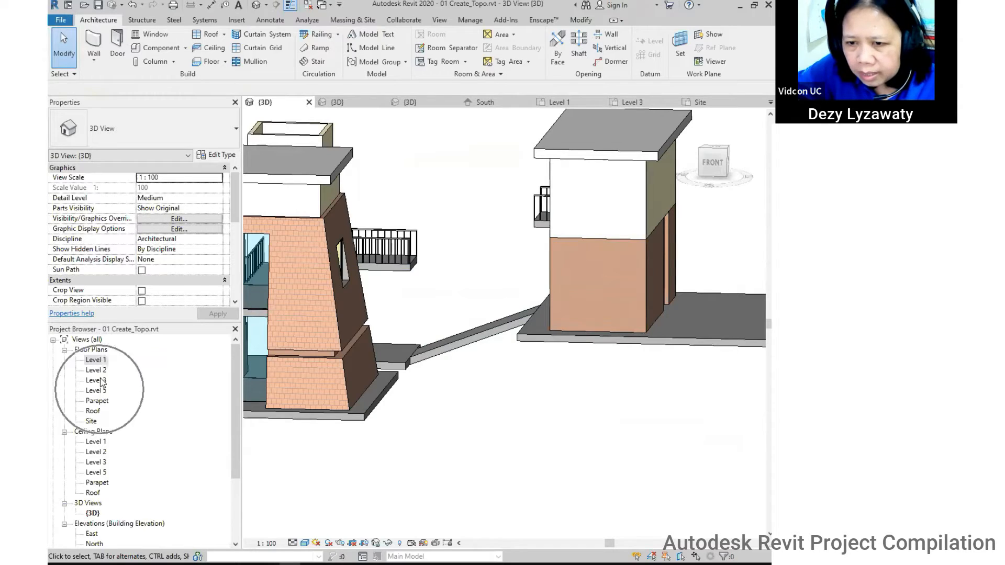
{"action": "key", "text": "ctrl"}
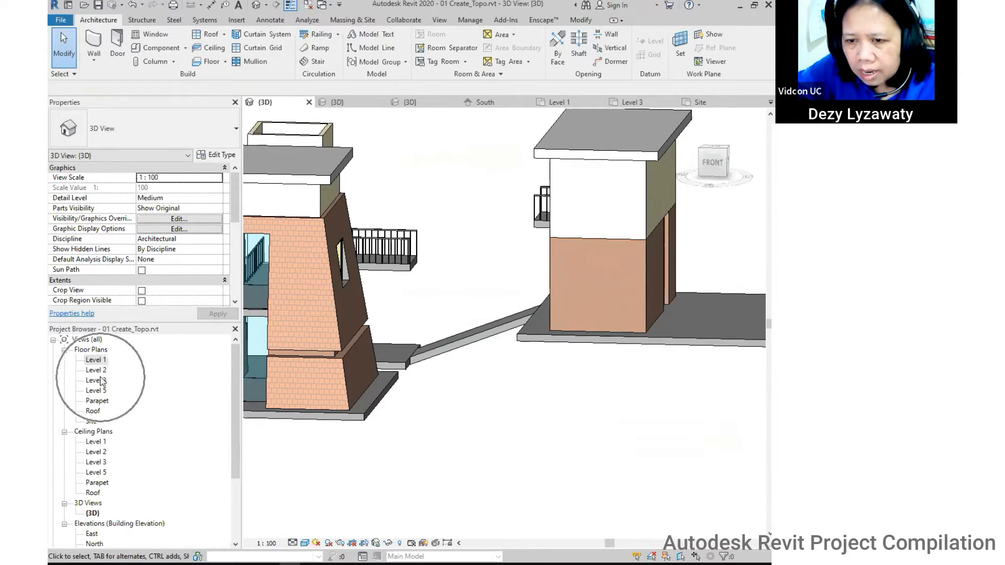
{"action": "double_click", "coordinate": [97, 380]}
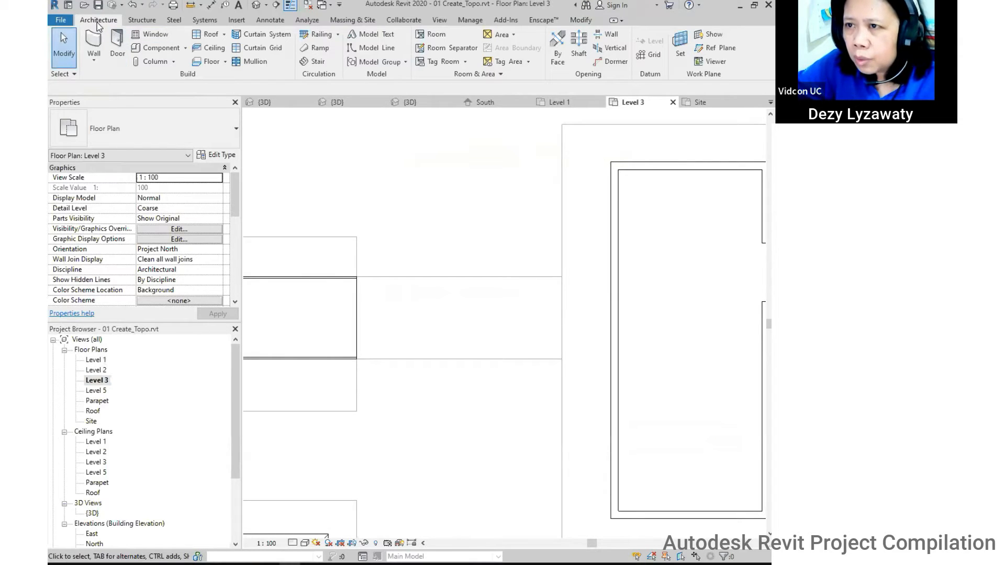
{"action": "left_click", "coordinate": [316, 49]}
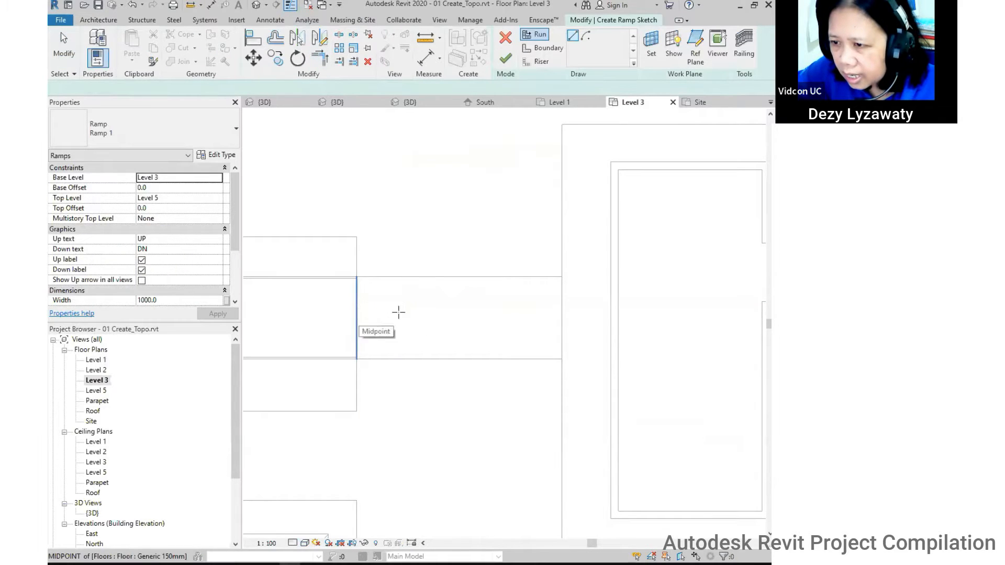
{"action": "left_click", "coordinate": [398, 313]}
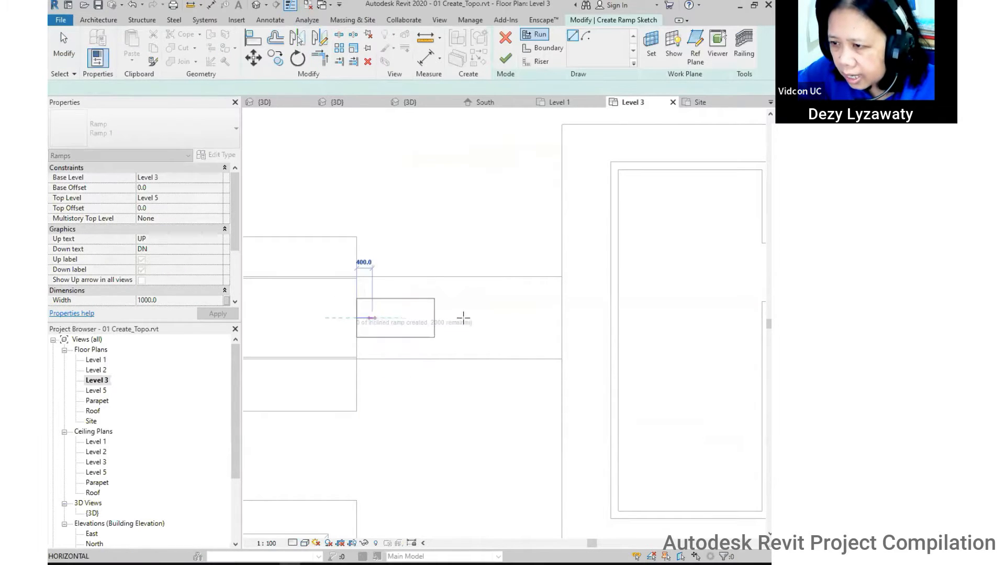
{"action": "left_click", "coordinate": [585, 341]}
{"action": "key", "text": "Escape"}
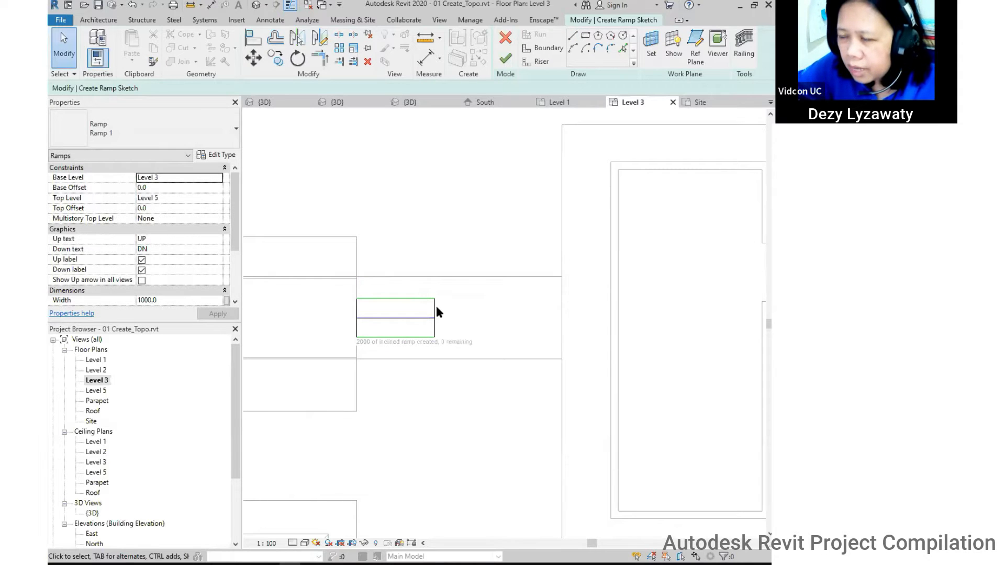
Move the far riser line of the upper ramp sketch to the edge of the neighbouring building's floor slab.
{"action": "left_click", "coordinate": [434, 309]}
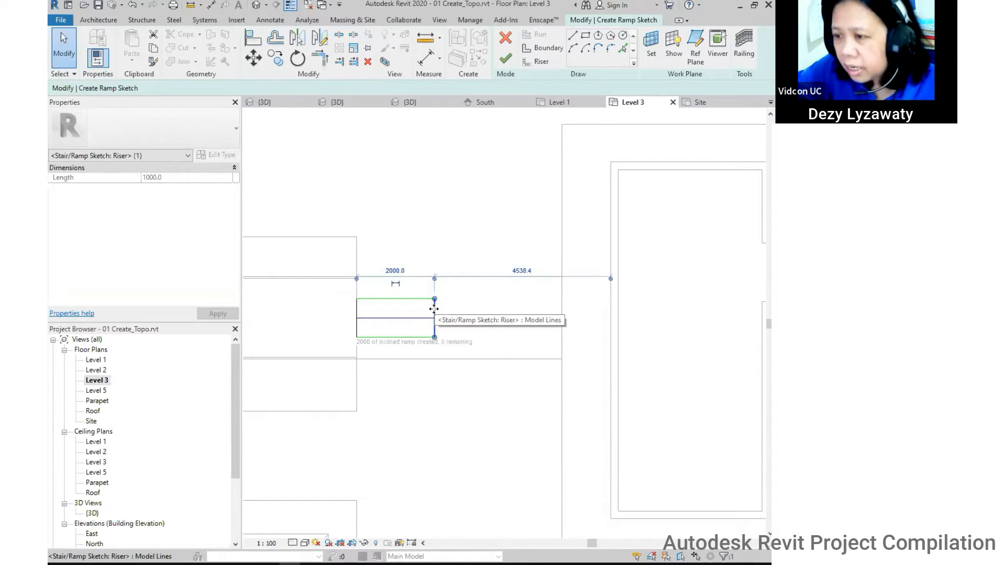
{"action": "key", "text": "ctrl"}
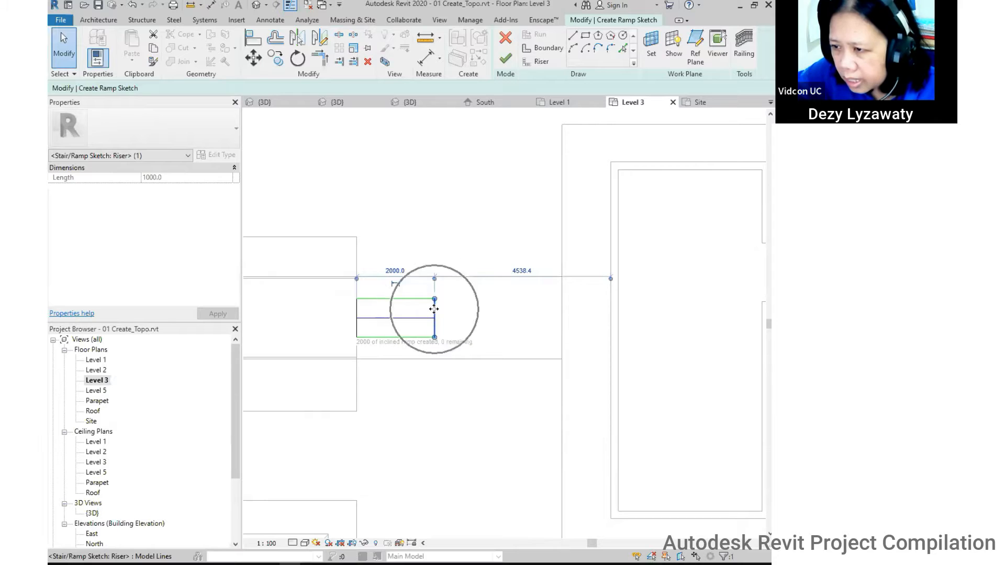
{"action": "key", "text": "ctrl"}
{"action": "left_click_drag", "start_coordinate": [434, 309], "coordinate": [561, 312]}
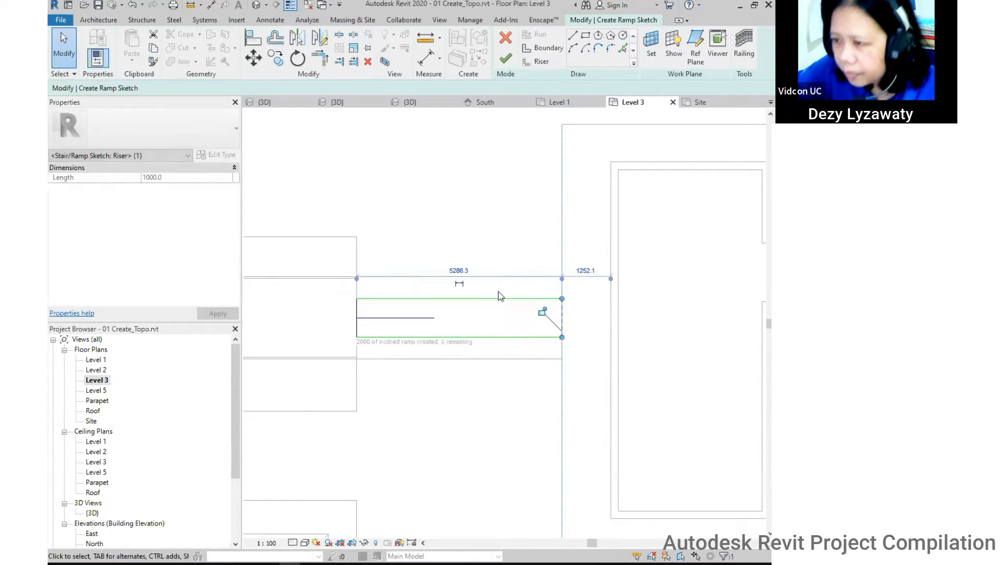
{"action": "left_click", "coordinate": [450, 321]}
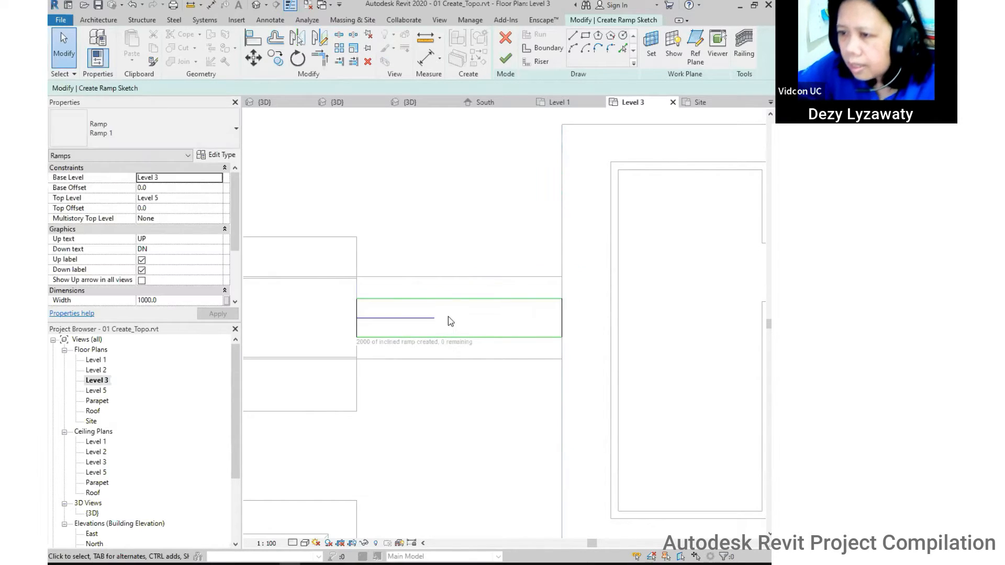
Align both side boundaries of the upper ramp sketch with the edges of the walkway and finish the ramp.
{"action": "left_click", "coordinate": [253, 48]}
{"action": "left_click", "coordinate": [402, 276]}
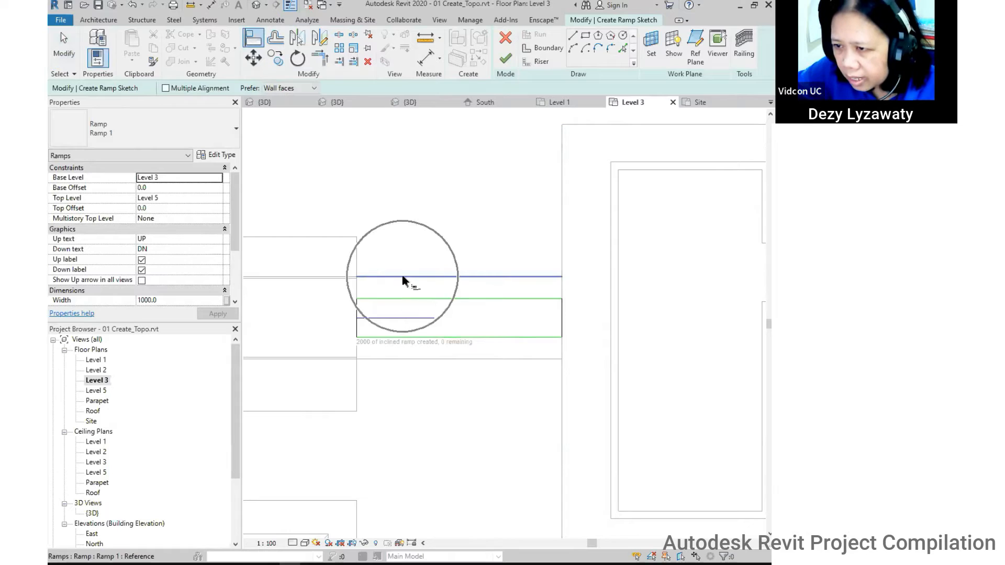
{"action": "left_click", "coordinate": [421, 299]}
{"action": "left_click", "coordinate": [434, 359]}
{"action": "left_click", "coordinate": [450, 339]}
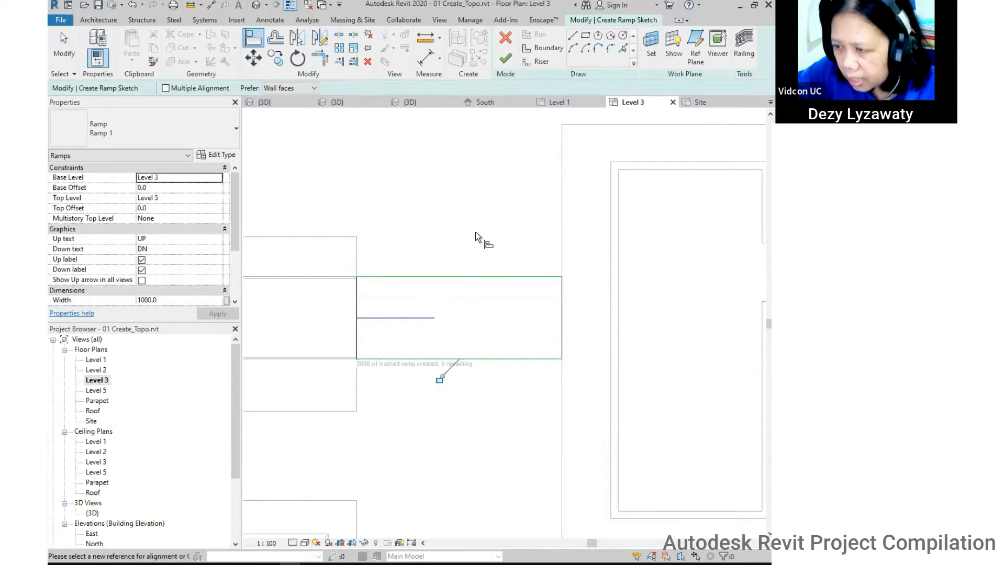
{"action": "left_click", "coordinate": [506, 61]}
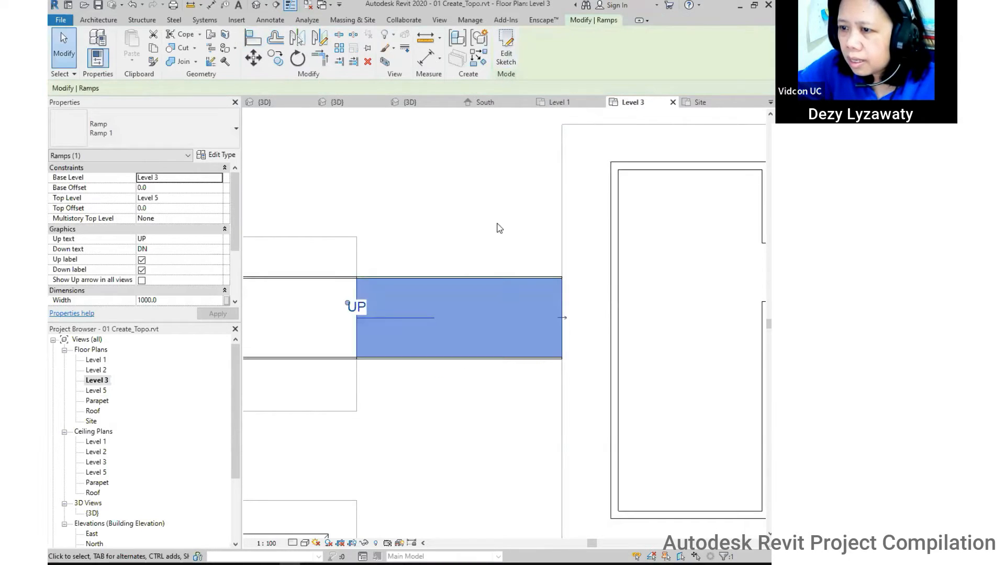
Examine the upper ramp and its connection between the two buildings in the 3D view.
{"action": "left_click", "coordinate": [256, 6]}
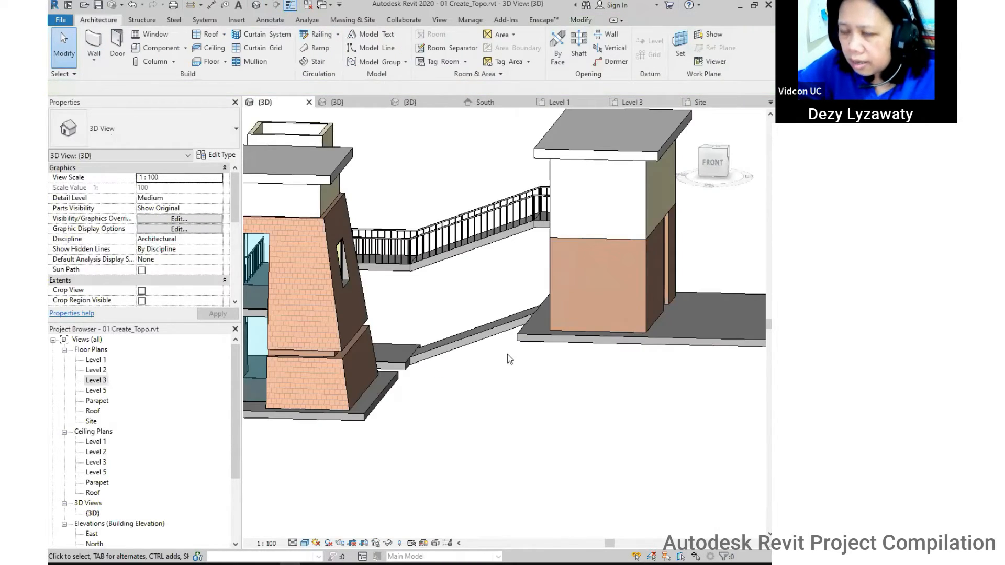
{"action": "middle_click_drag", "start_coordinate": [433, 310], "coordinate": [194, 390], "text": "shift"}
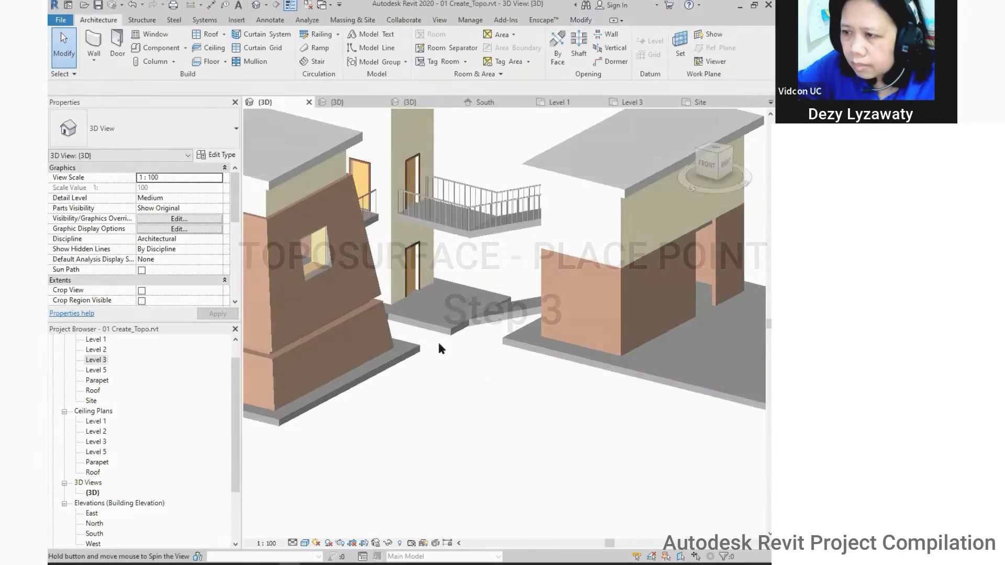
{"action": "scroll", "coordinate": [438, 348], "scroll_direction": "down", "scroll_amount": 5}
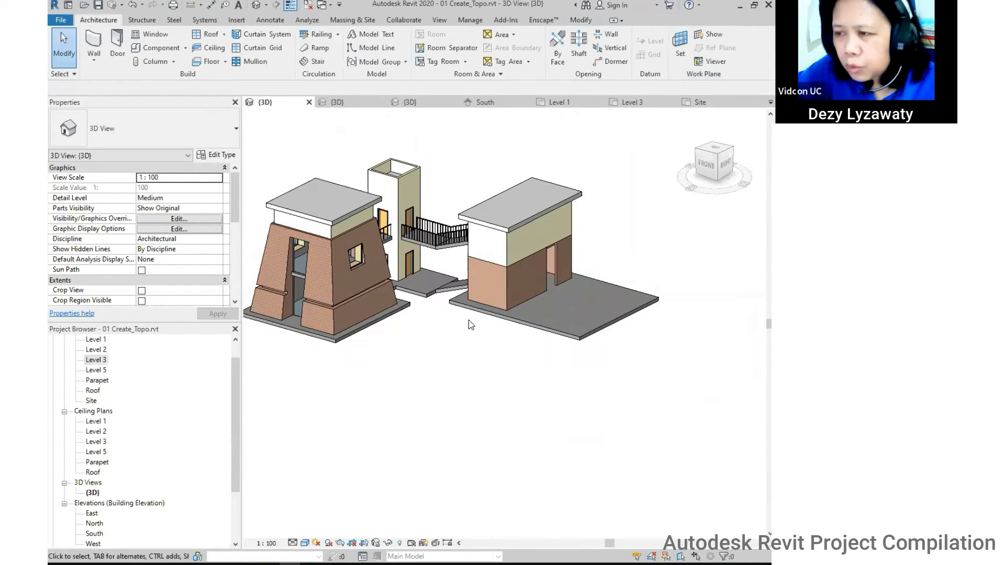
{"action": "scroll", "coordinate": [442, 330], "scroll_direction": "down", "scroll_amount": 2}
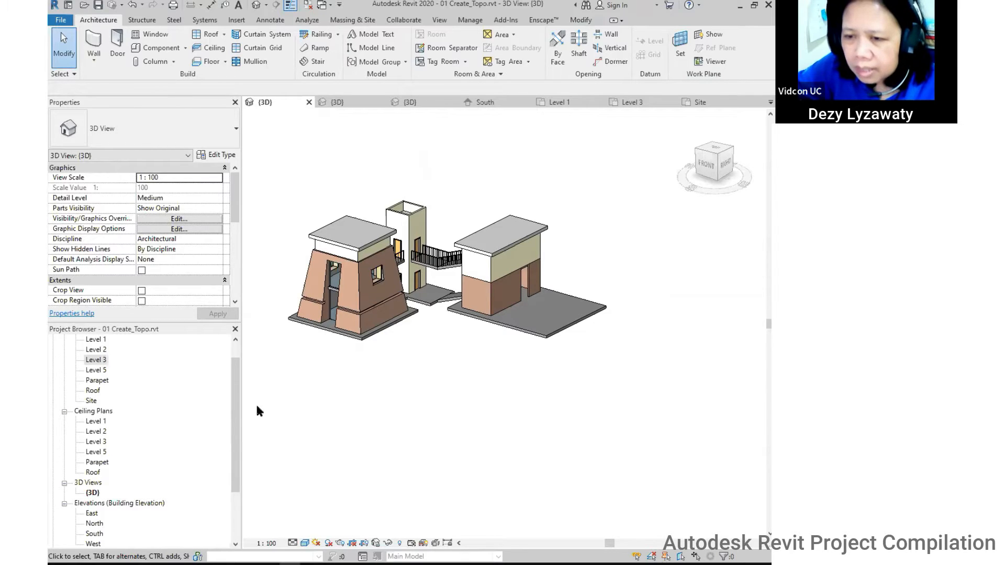
{"action": "scroll", "coordinate": [131, 418], "scroll_direction": "up", "scroll_amount": 1}
Open the Site floor plan with both buildings in view.
{"action": "left_click", "coordinate": [96, 380]}
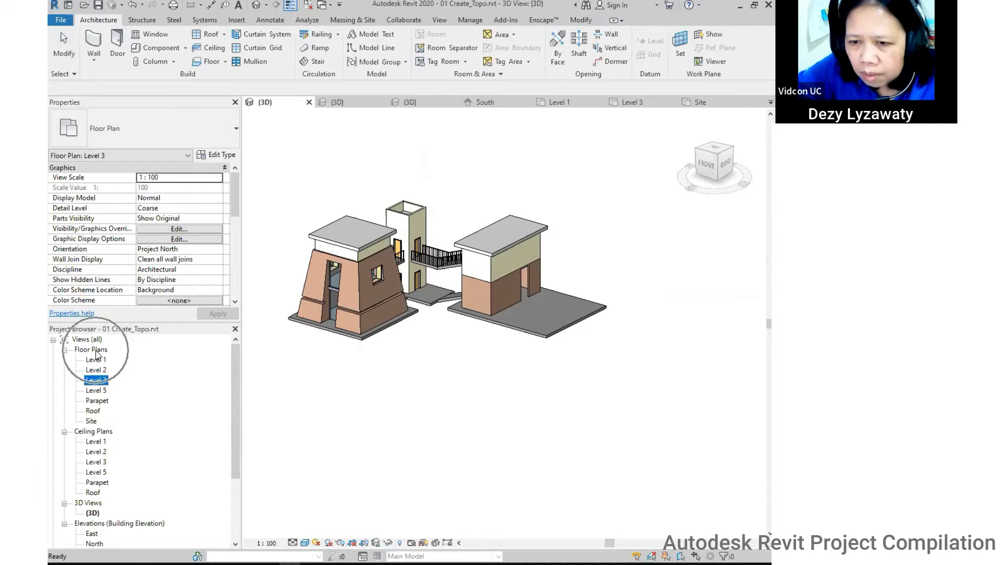
{"action": "double_click", "coordinate": [91, 421]}
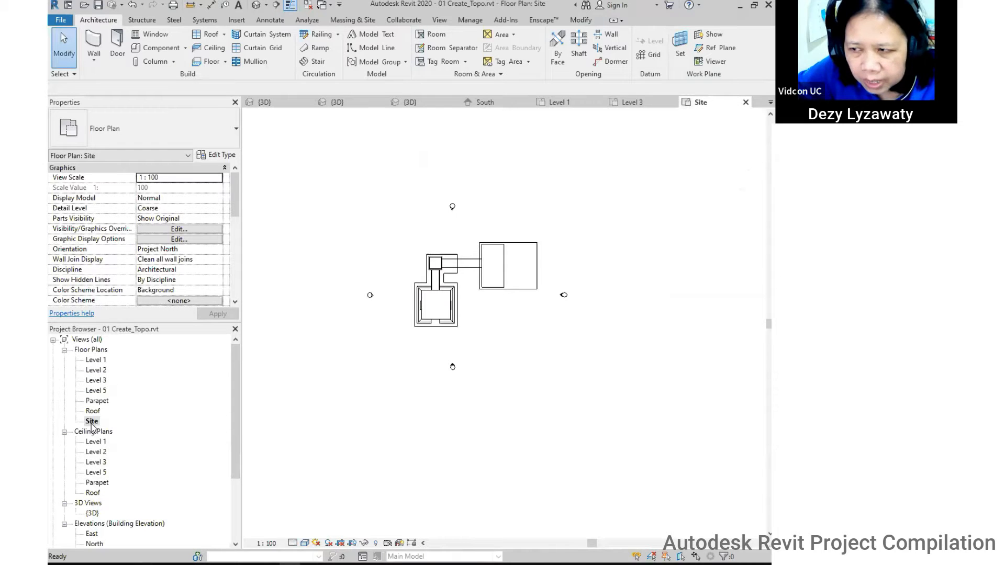
{"action": "mouse_move", "coordinate": [392, 370]}
{"action": "middle_mouse_down"}
{"action": "mouse_move", "coordinate": [395, 393]}
{"action": "mouse_move", "coordinate": [395, 352]}
{"action": "middle_mouse_up"}
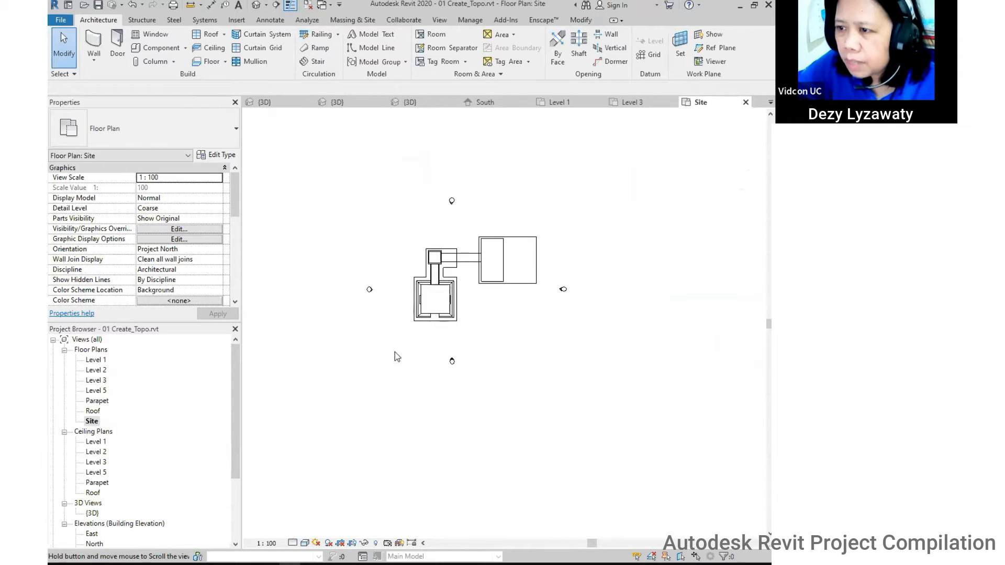
{"action": "scroll", "coordinate": [401, 336], "scroll_direction": "up", "scroll_amount": 1}
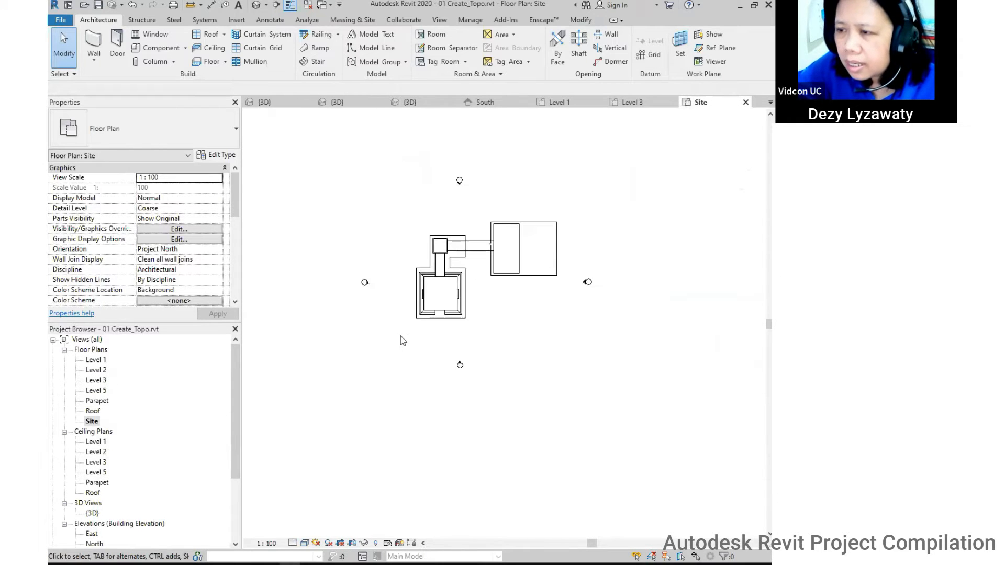
{"action": "left_click", "coordinate": [347, 21]}
{"action": "left_click", "coordinate": [325, 63]}
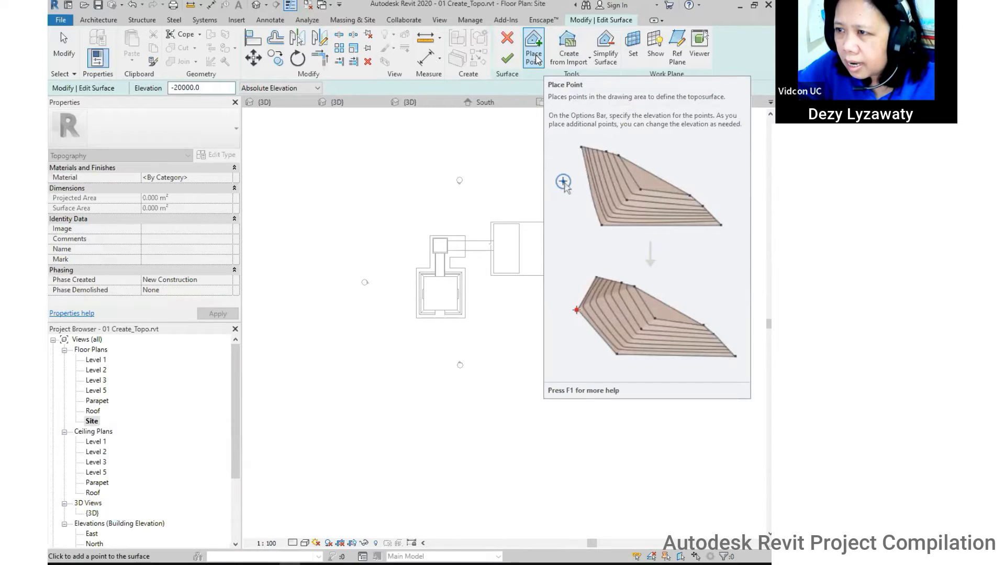
{"action": "middle_click_drag", "start_coordinate": [593, 241], "coordinate": [577, 228]}
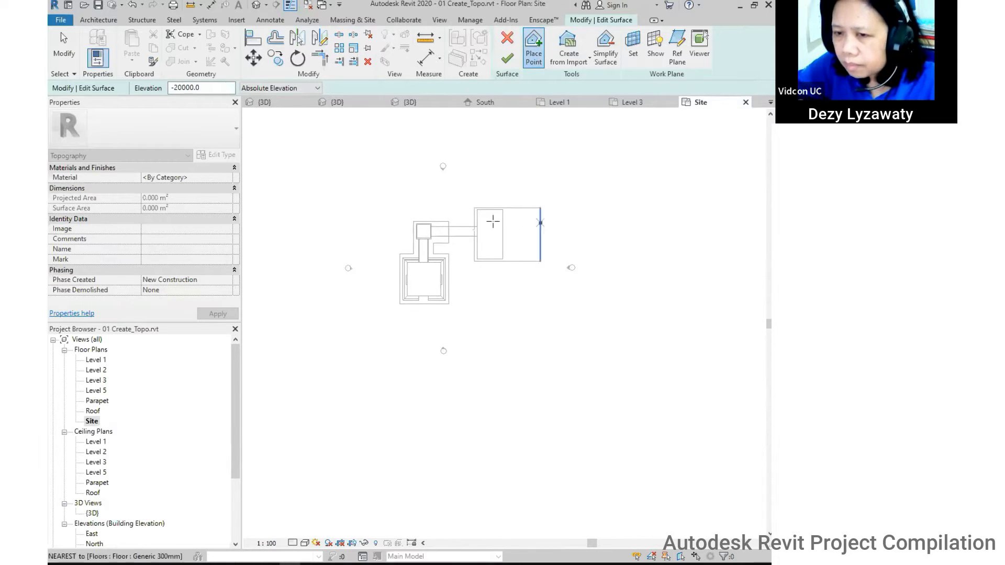
{"action": "key", "text": "Escape"}
{"action": "left_click", "coordinate": [509, 37]}
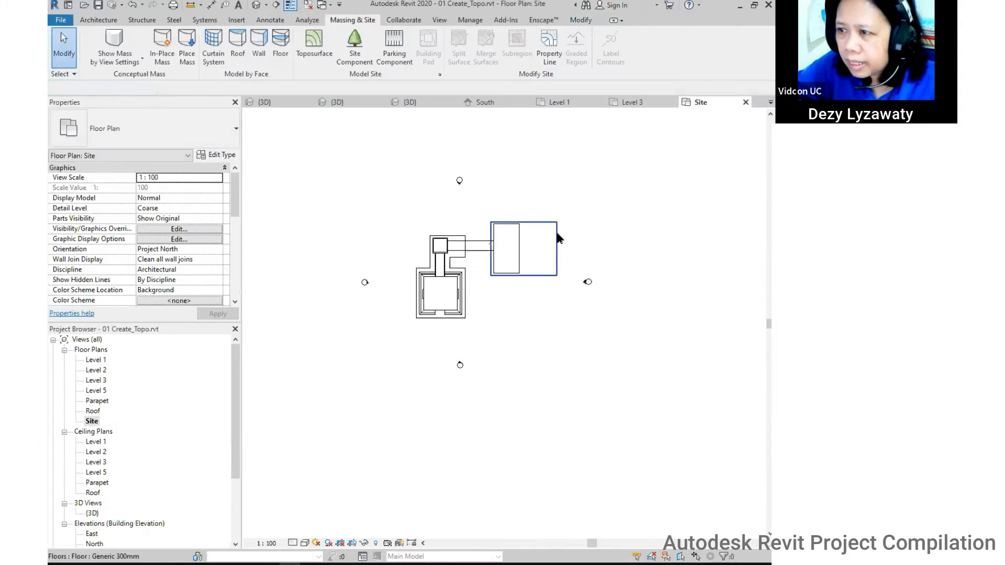
Open the South elevation and bring both buildings, the ramps and the level heads into view.
{"action": "left_click_drag", "start_coordinate": [233, 399], "coordinate": [234, 472]}
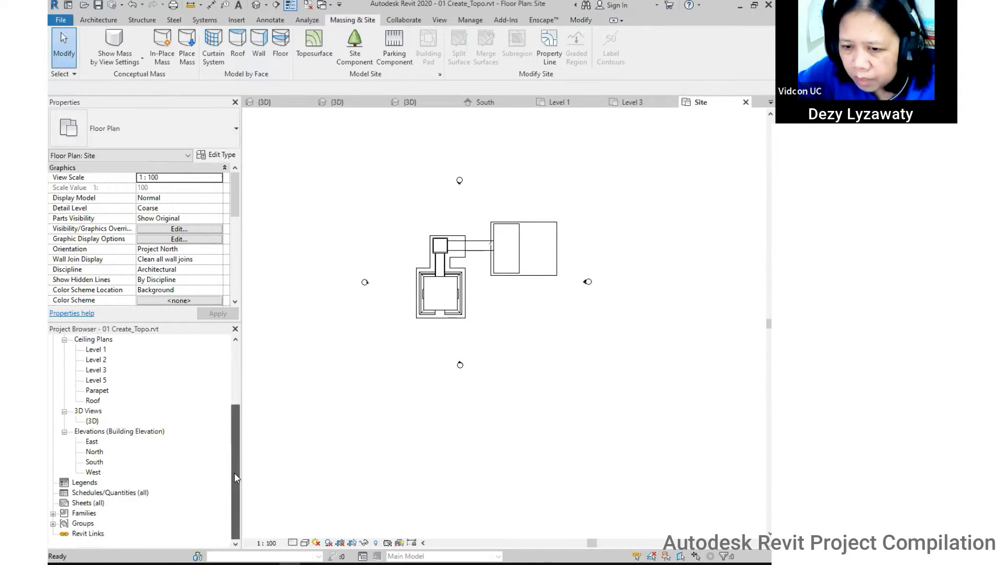
{"action": "left_click", "coordinate": [93, 462]}
{"action": "double_click", "coordinate": [92, 464]}
{"action": "middle_click_drag", "start_coordinate": [536, 421], "coordinate": [453, 401]}
{"action": "scroll", "coordinate": [477, 359], "scroll_direction": "down", "scroll_amount": 1}
{"action": "middle_click_drag", "start_coordinate": [482, 363], "coordinate": [571, 275]}
{"action": "scroll", "coordinate": [662, 235], "scroll_direction": "up", "scroll_amount": 1}
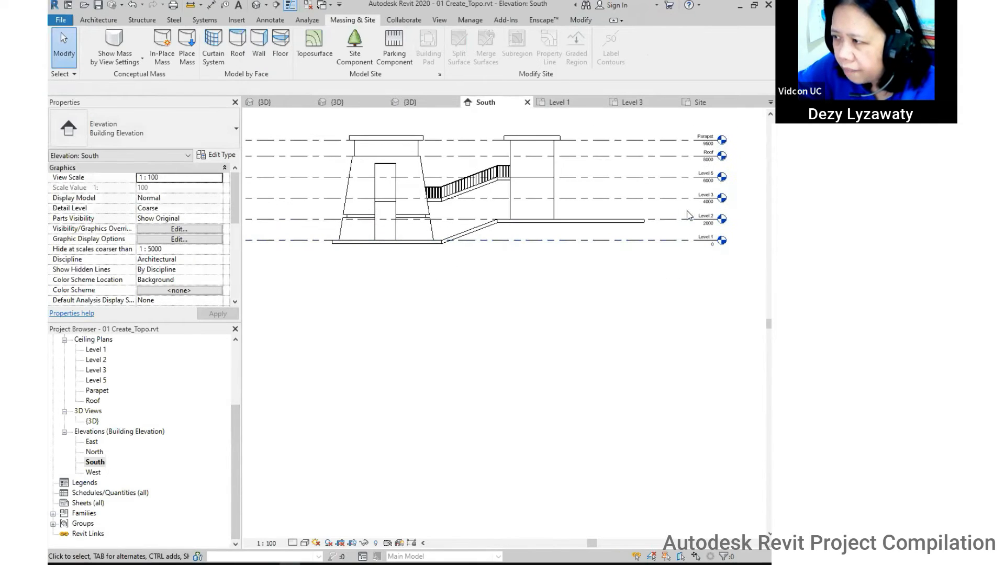
{"action": "middle_click_drag", "start_coordinate": [673, 222], "coordinate": [662, 234]}
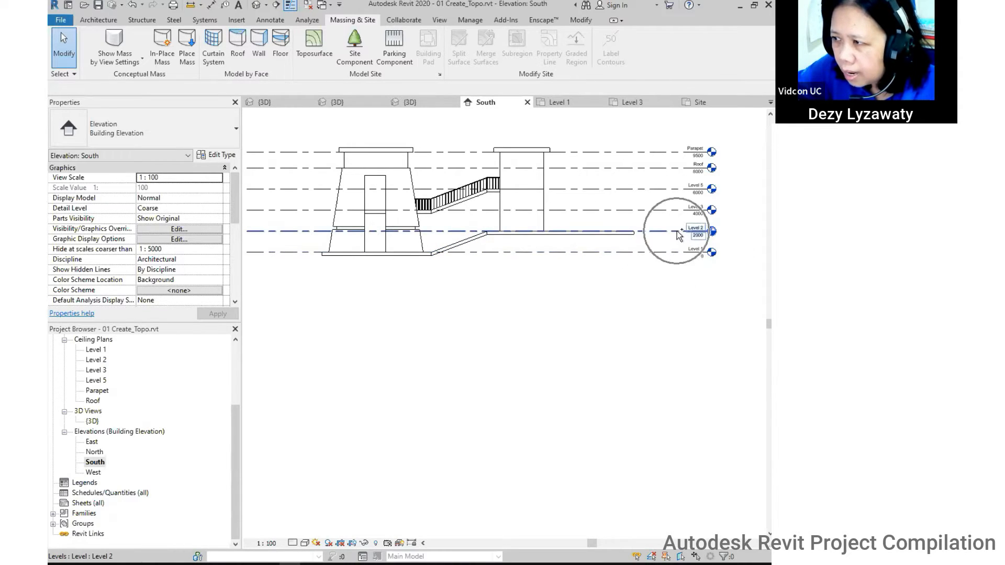
Examine the type, thickness and underside of the neighbouring building's floor slab relative to Level 2, and the main building's slab relative to Level 1.
{"action": "left_click", "coordinate": [629, 236]}
{"action": "key", "text": "ctrl"}
{"action": "key", "text": "ctrl"}
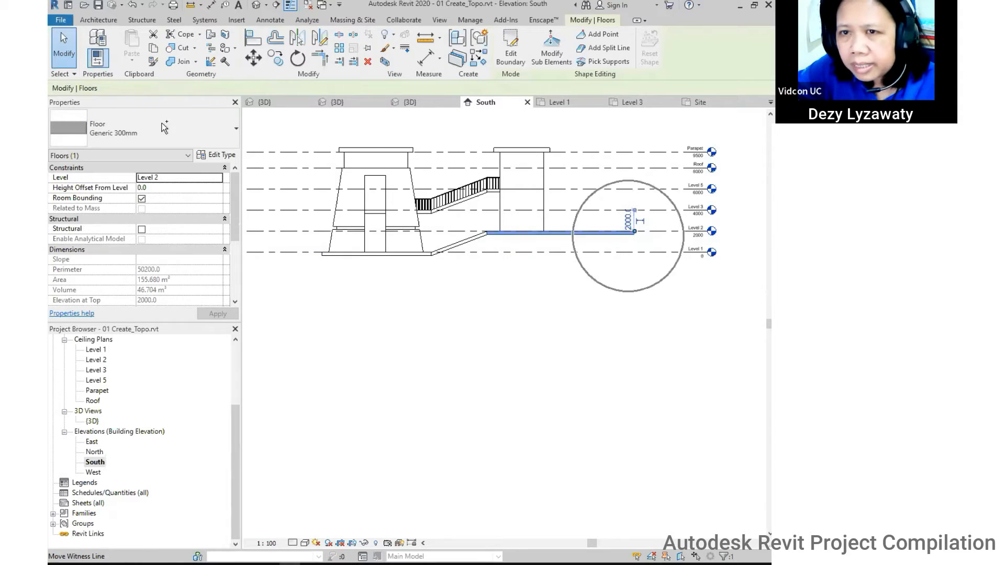
{"action": "key", "text": "ctrl"}
{"action": "key", "text": "ctrl"}
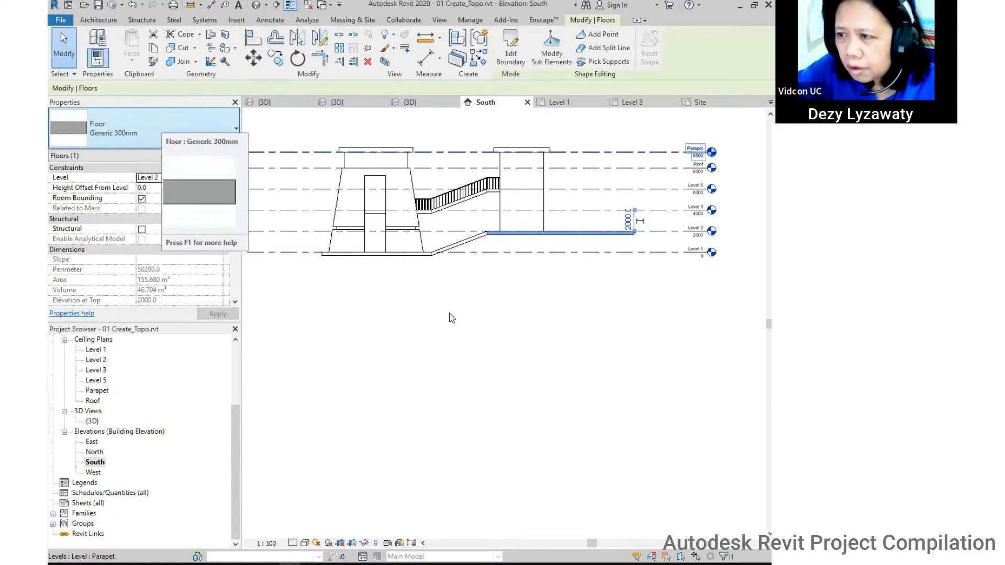
{"action": "left_click", "coordinate": [658, 245]}
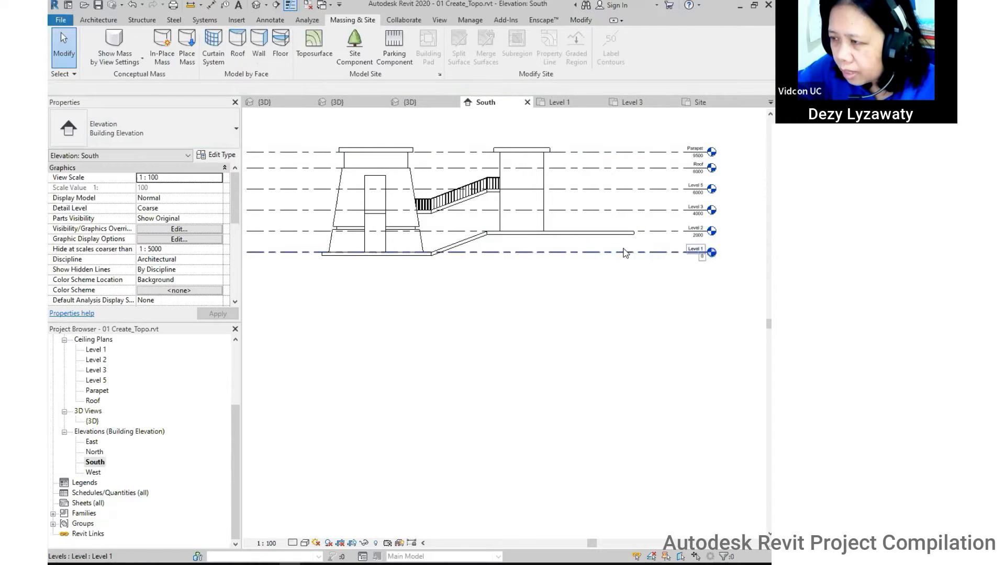
{"action": "scroll", "coordinate": [623, 241], "scroll_direction": "up", "scroll_amount": 2}
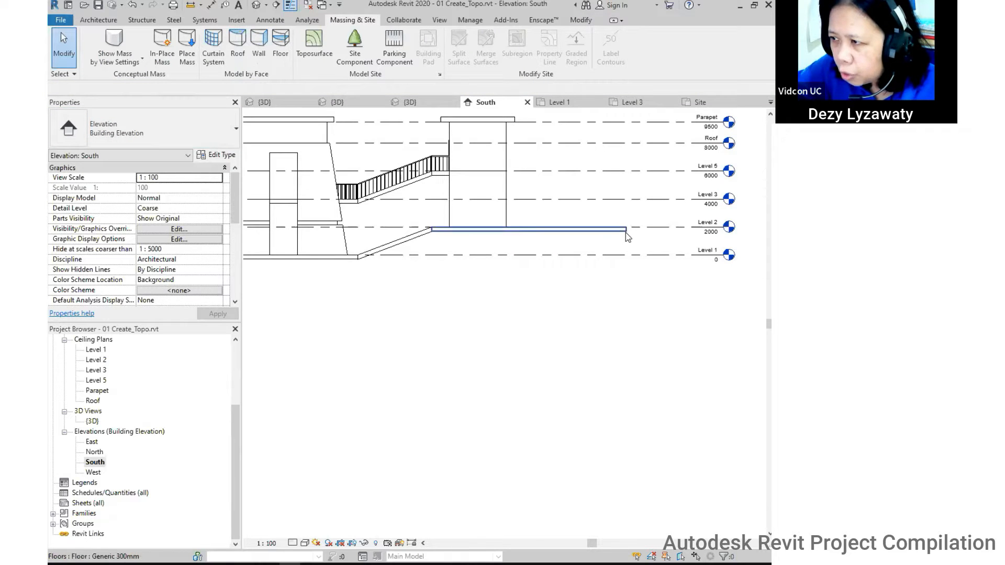
{"action": "key", "text": "ctrl"}
{"action": "key", "text": "ctrl"}
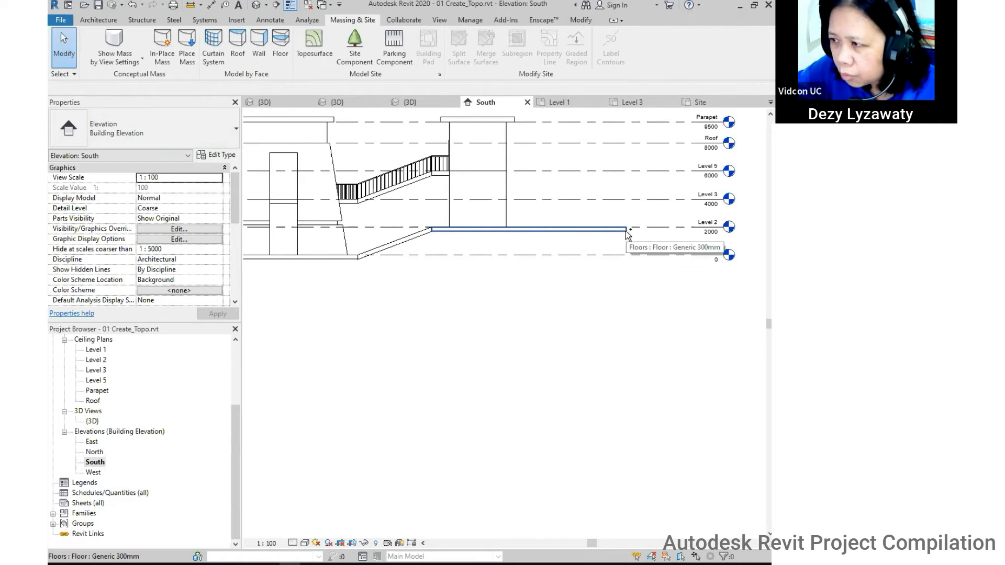
{"action": "key", "text": "ctrl"}
{"action": "key", "text": "ctrl"}
{"action": "mouse_move", "coordinate": [413, 300]}
{"action": "middle_mouse_down"}
{"action": "mouse_move", "coordinate": [477, 299]}
{"action": "mouse_move", "coordinate": [412, 289]}
{"action": "middle_mouse_up"}
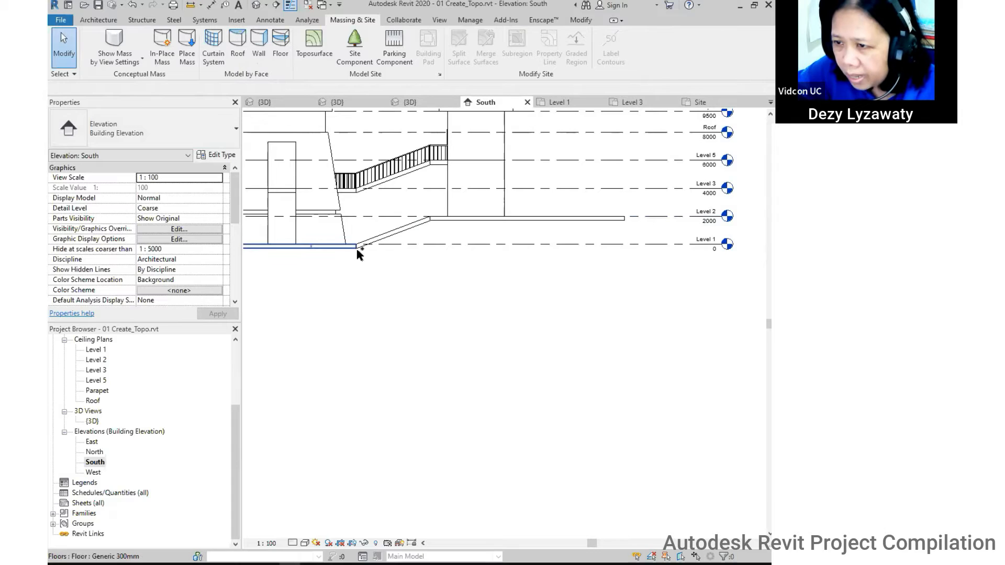
{"action": "middle_click_drag", "start_coordinate": [482, 315], "coordinate": [352, 278]}
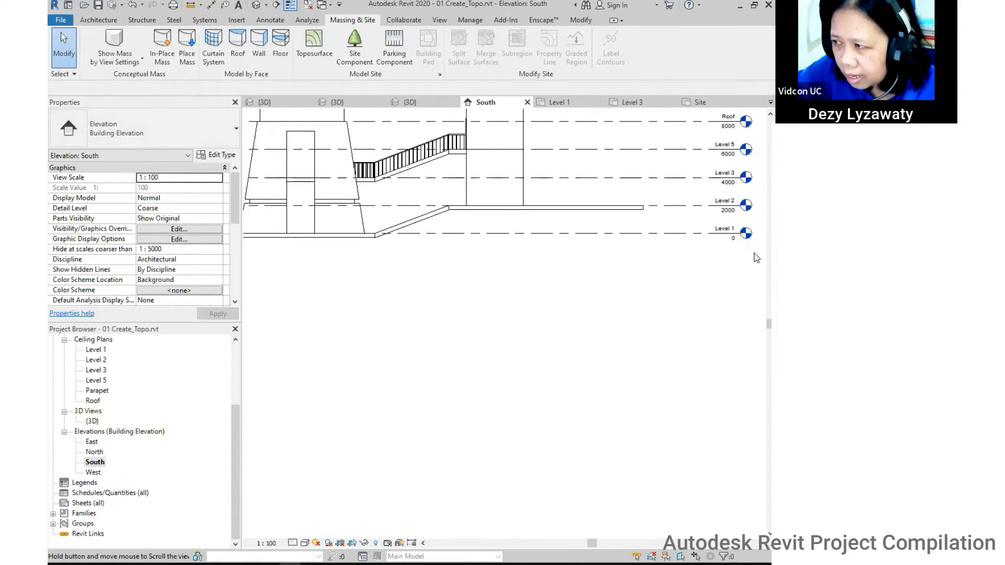
Bring the full South elevation into view and return to the Site floor plan with both buildings visible.
{"action": "scroll", "coordinate": [486, 278], "scroll_direction": "down", "scroll_amount": 4}
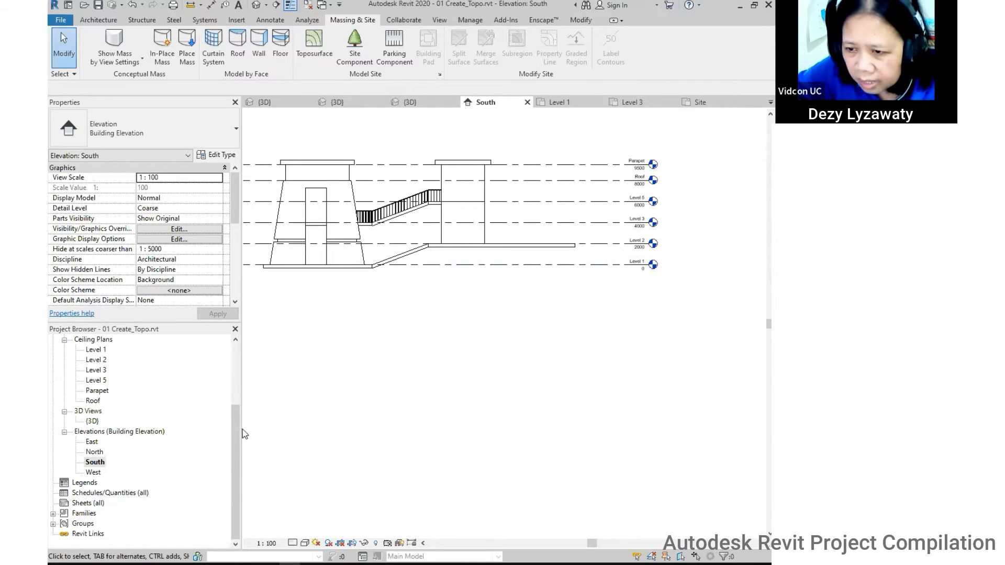
{"action": "left_click_drag", "start_coordinate": [235, 416], "coordinate": [236, 353]}
{"action": "scroll", "coordinate": [491, 374], "scroll_direction": "down", "scroll_amount": 1}
{"action": "scroll", "coordinate": [485, 305], "scroll_direction": "up", "scroll_amount": 3}
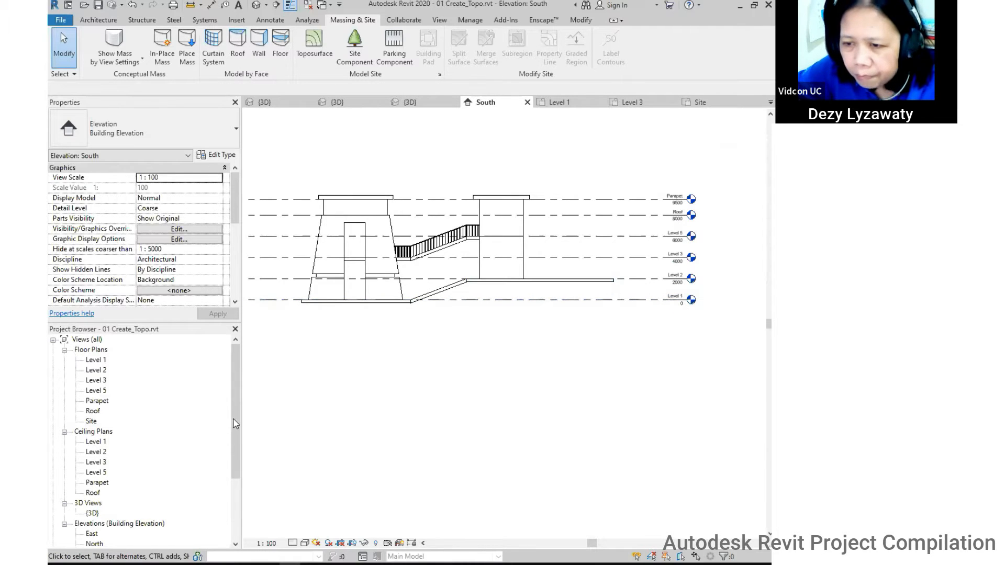
{"action": "left_click", "coordinate": [103, 354]}
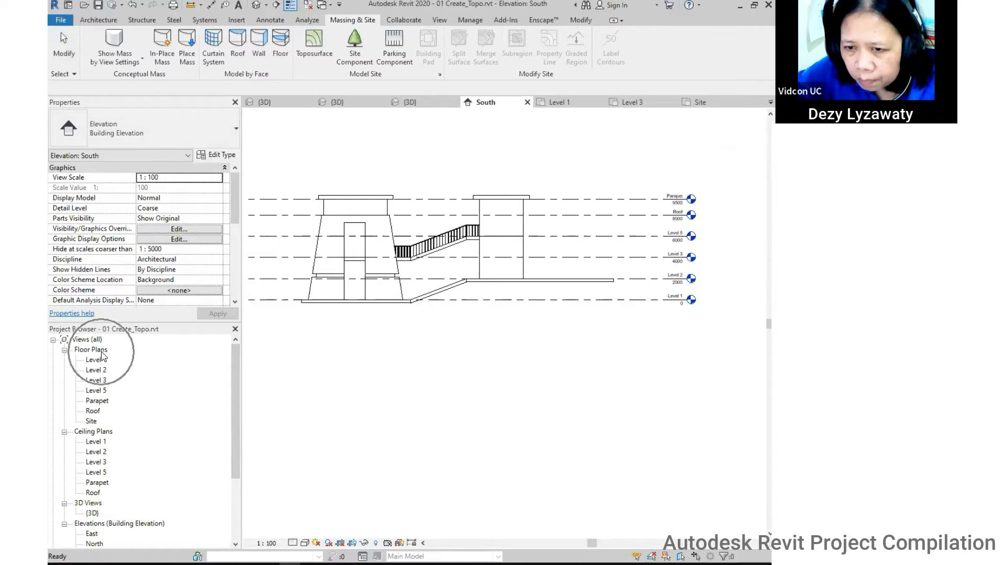
{"action": "double_click", "coordinate": [91, 421]}
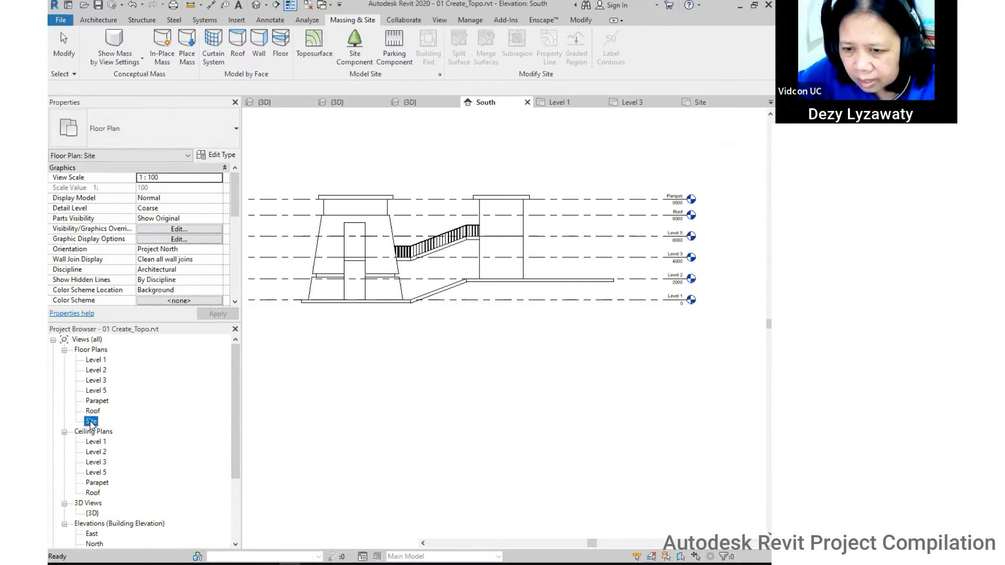
{"action": "scroll", "coordinate": [389, 301], "scroll_direction": "up", "scroll_amount": 2}
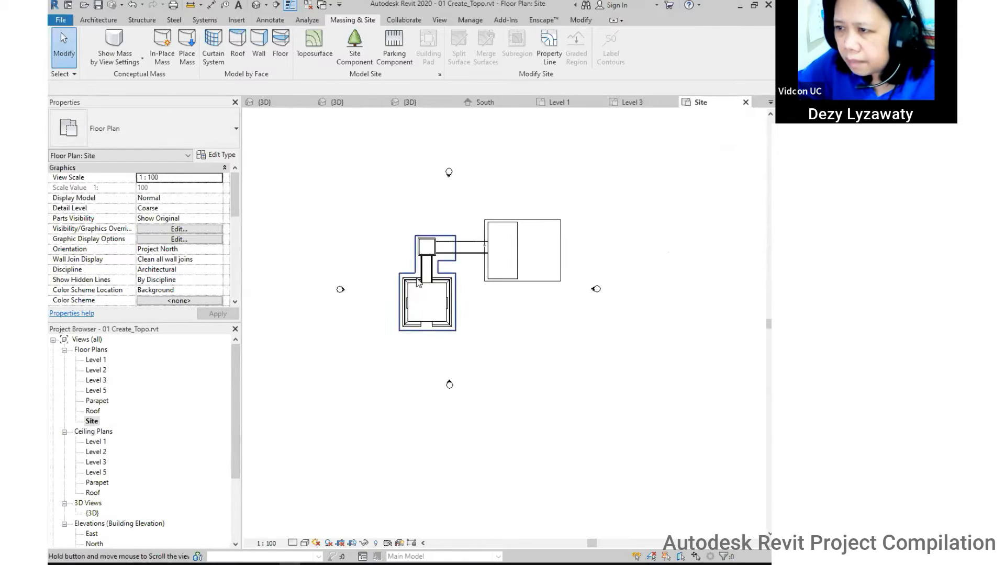
Start a toposurface and place points at absolute elevation 1700 on the four corners of the neighbouring building's floor slab.
{"action": "left_click", "coordinate": [371, 21]}
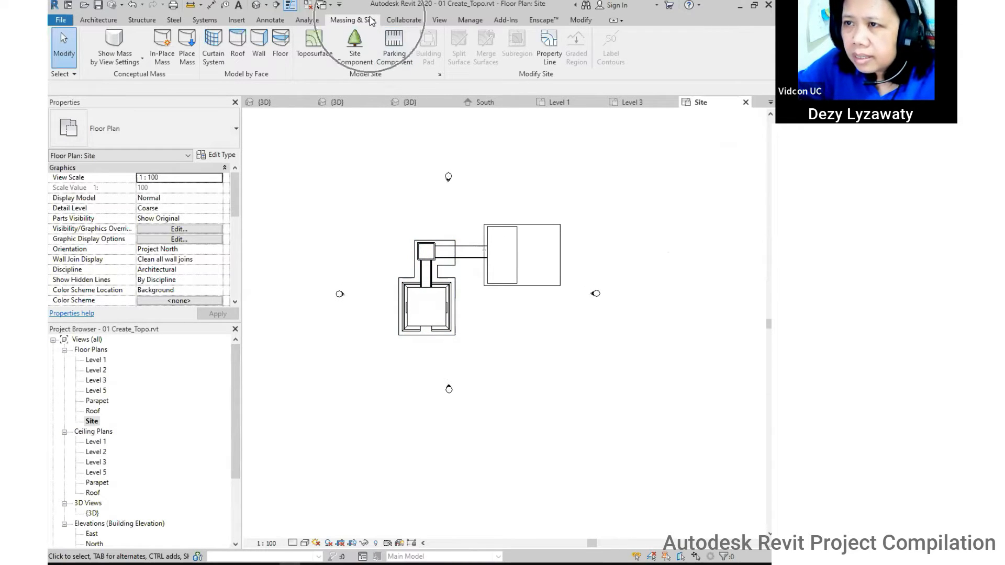
{"action": "left_click", "coordinate": [314, 49]}
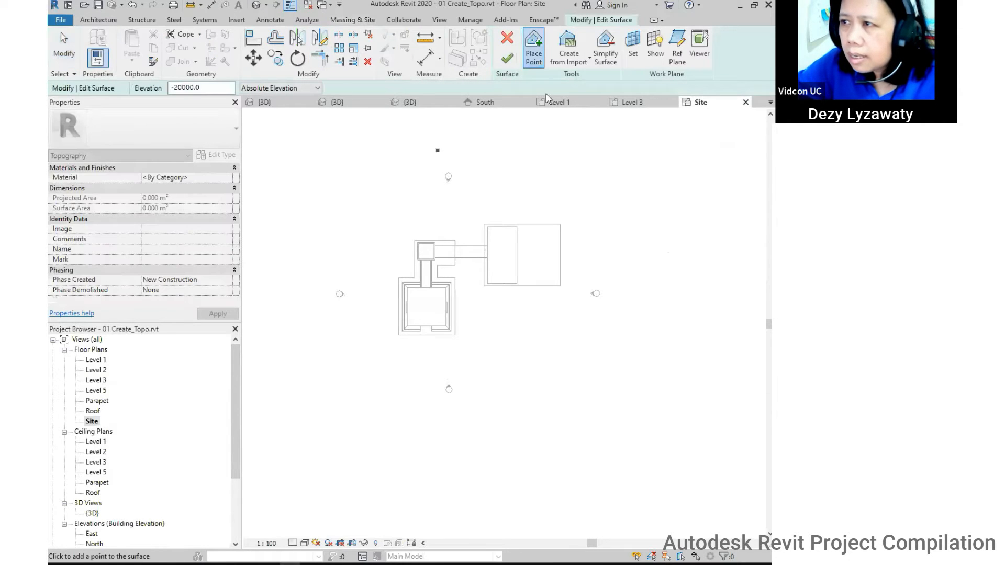
{"action": "left_click", "coordinate": [535, 58]}
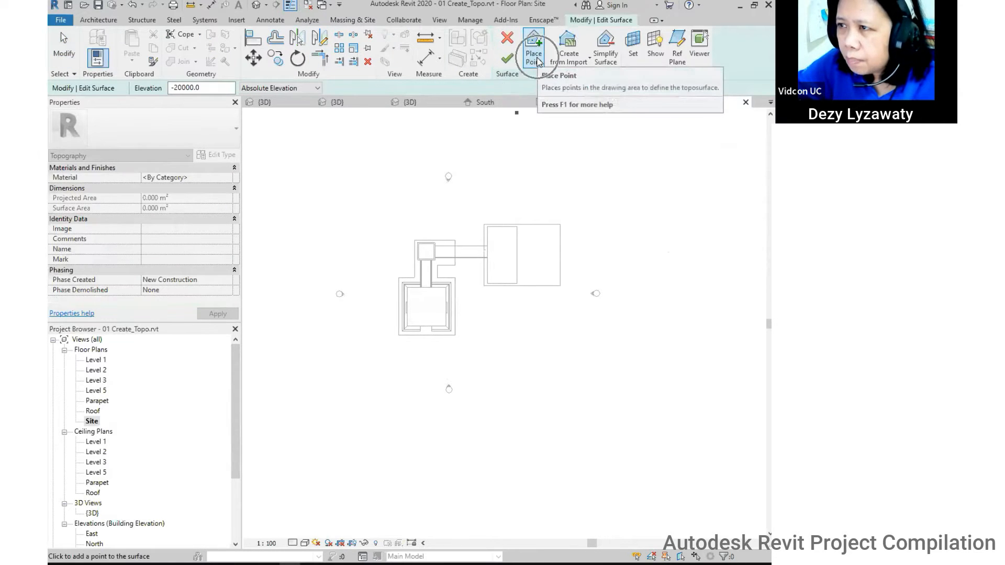
{"action": "double_click", "coordinate": [186, 87]}
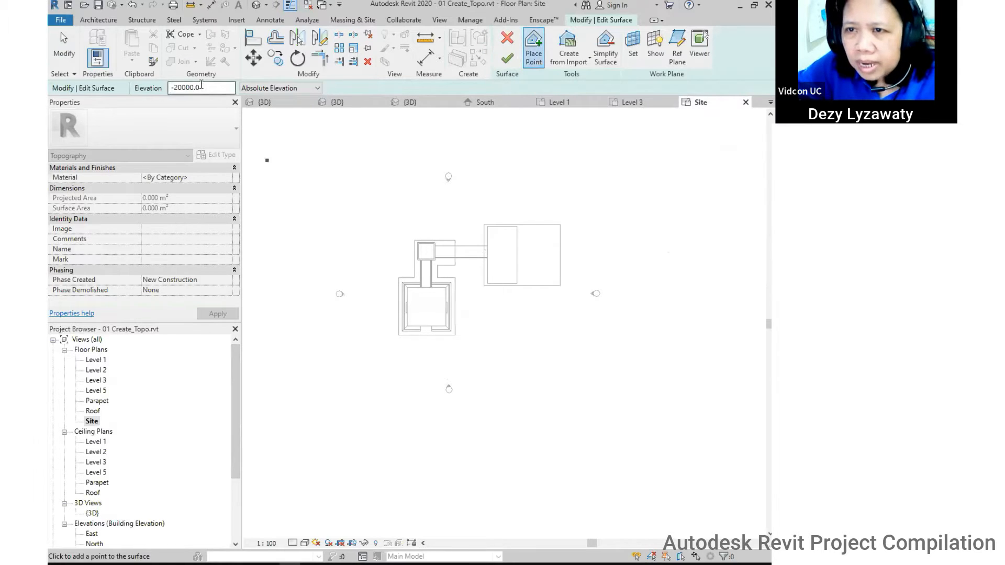
{"action": "key", "text": "BackSpace"}
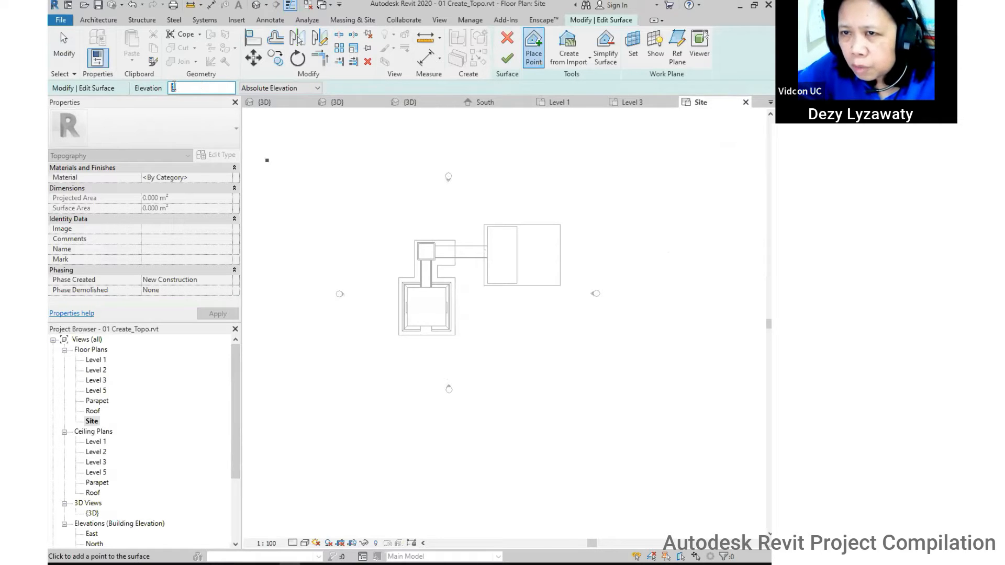
{"action": "key", "text": "ctrl"}
{"action": "key", "text": "ctrl"}
{"action": "key", "text": "ctrl"}
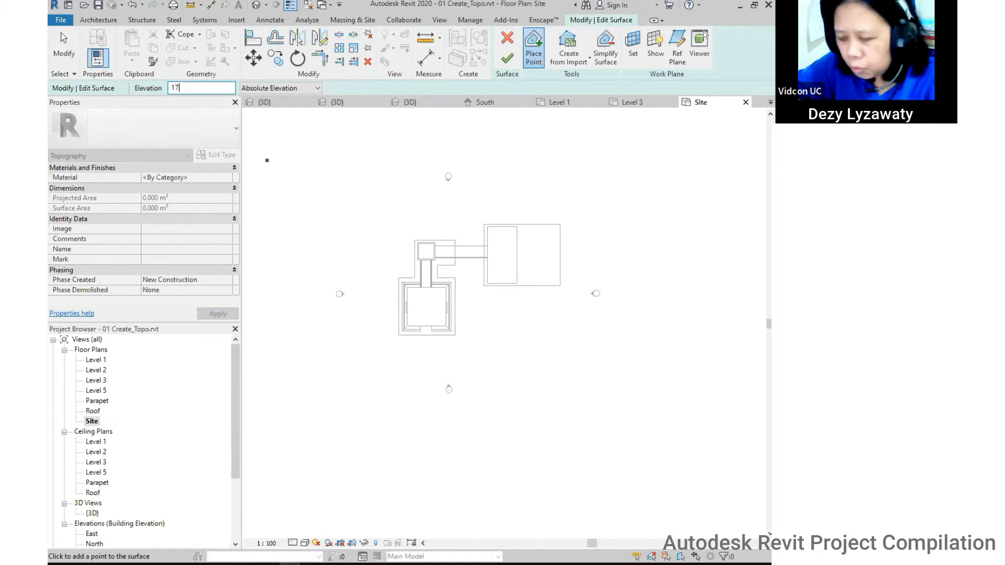
{"action": "key", "text": "ctrl"}
{"action": "key", "text": "ctrl"}
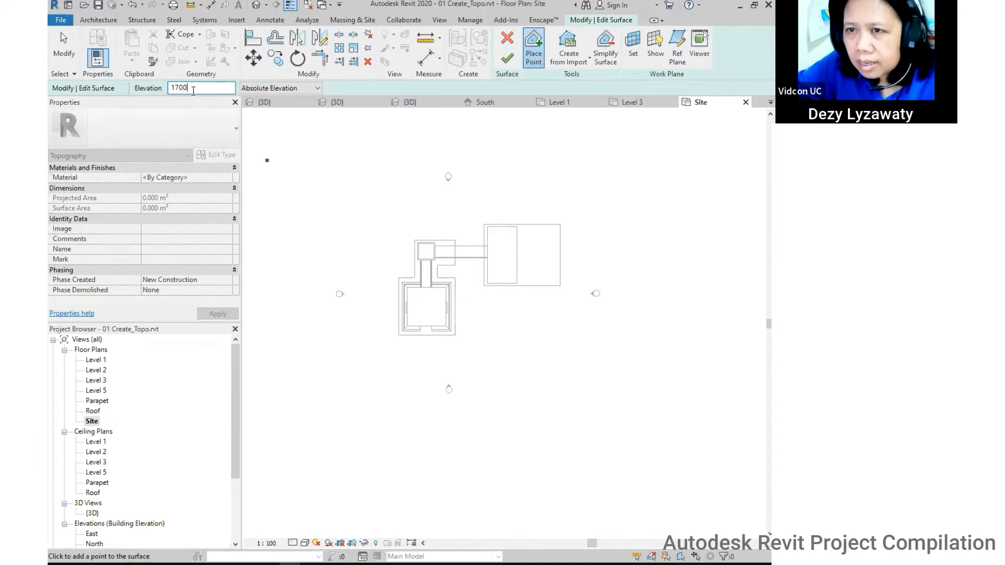
{"action": "left_click", "coordinate": [559, 225]}
{"action": "left_click", "coordinate": [560, 286]}
{"action": "left_click", "coordinate": [484, 285]}
{"action": "left_click", "coordinate": [484, 225]}
Place eight more points at elevation 1700 in a loose ring around the neighbouring building's slab.
{"action": "left_click", "coordinate": [484, 206]}
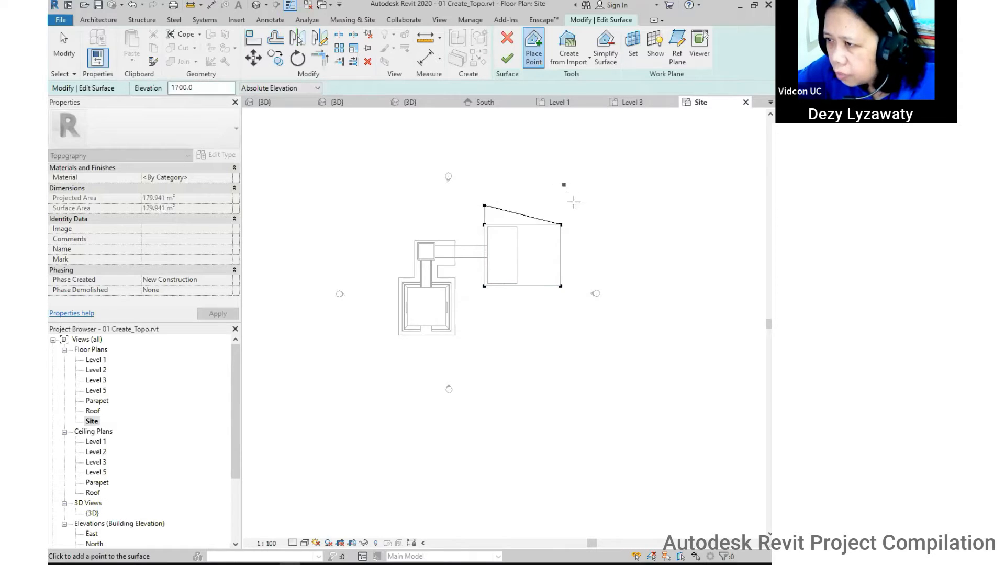
{"action": "left_click", "coordinate": [574, 205]}
{"action": "left_click", "coordinate": [588, 271]}
{"action": "left_click", "coordinate": [561, 314]}
{"action": "left_click", "coordinate": [488, 309]}
{"action": "left_click", "coordinate": [473, 283]}
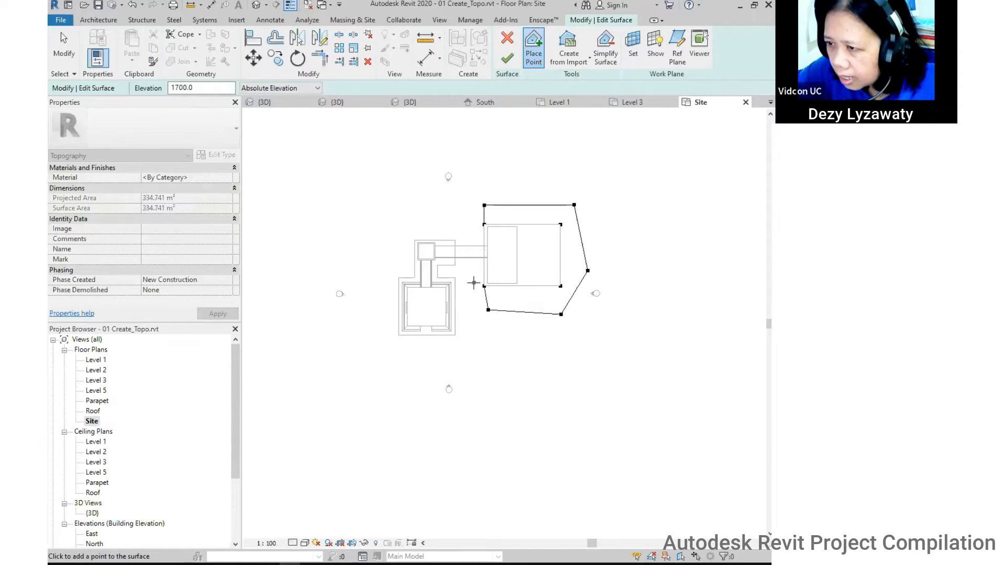
{"action": "left_click", "coordinate": [472, 224]}
{"action": "left_click", "coordinate": [474, 210]}
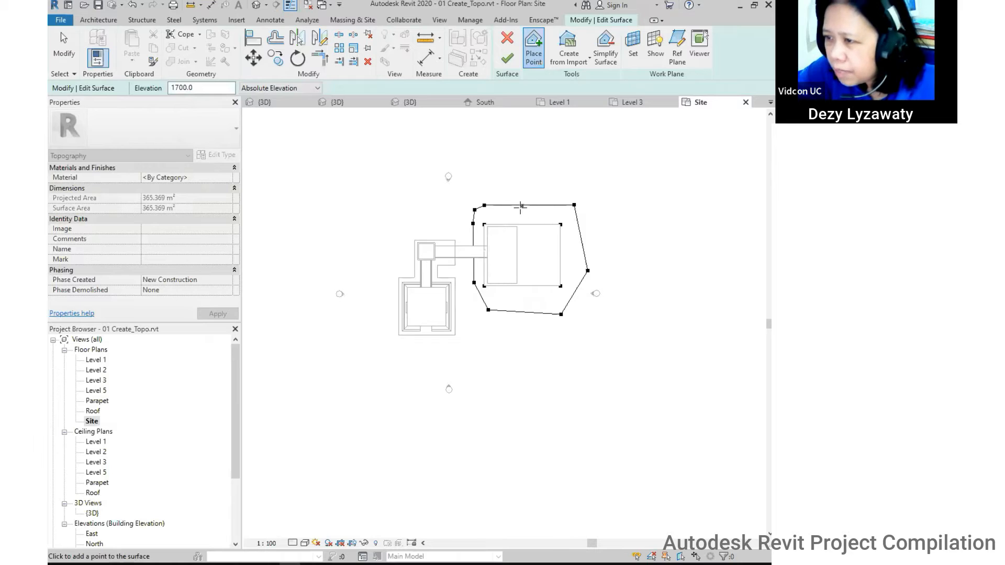
Set the point elevation to -300 and place points on all corners of the main building's L-shaped floor slab outline.
{"action": "mouse_move", "coordinate": [519, 253]}
{"action": "middle_mouse_down"}
{"action": "mouse_move", "coordinate": [524, 236]}
{"action": "mouse_move", "coordinate": [515, 239]}
{"action": "middle_mouse_up"}
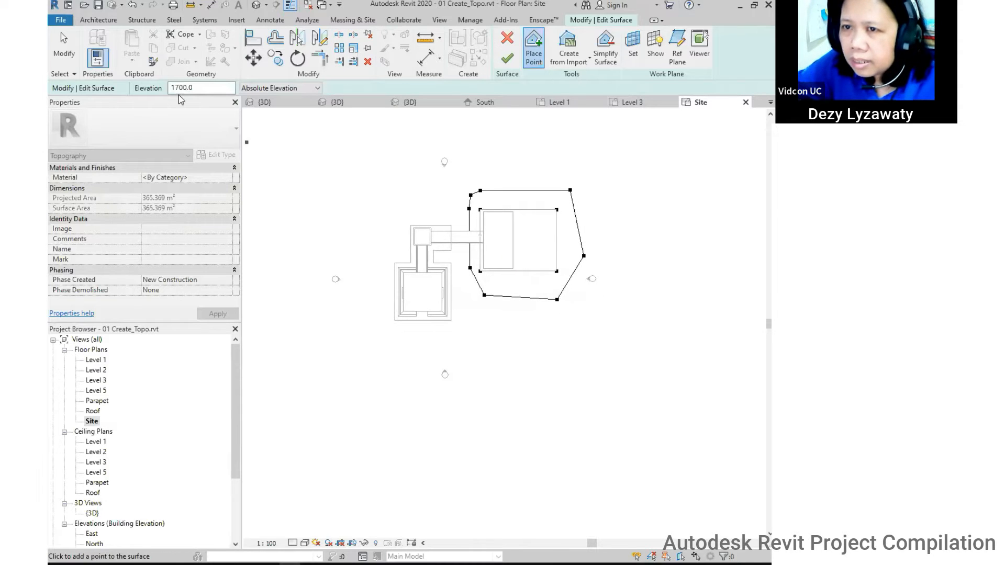
{"action": "left_click", "coordinate": [419, 298]}
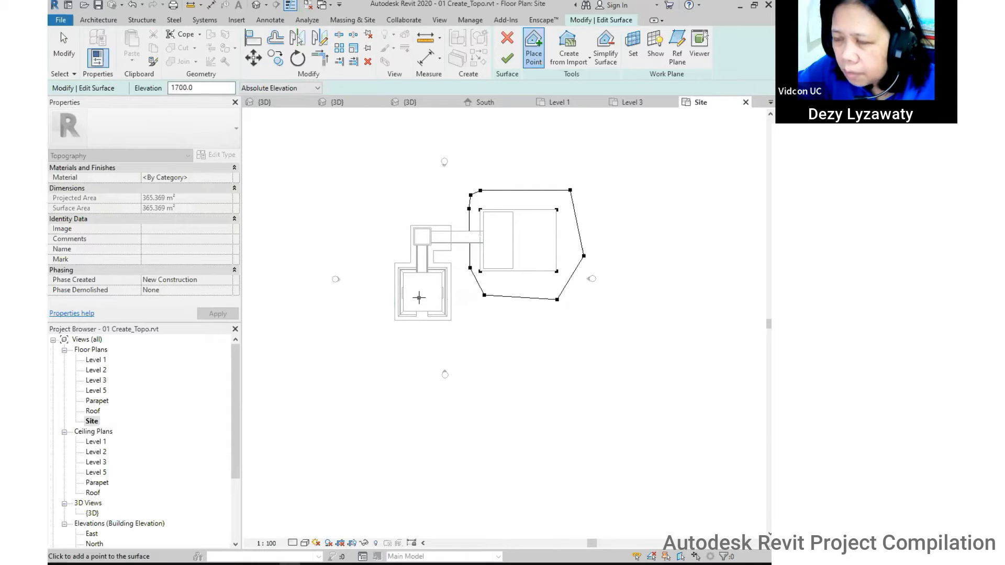
{"action": "double_click", "coordinate": [202, 86]}
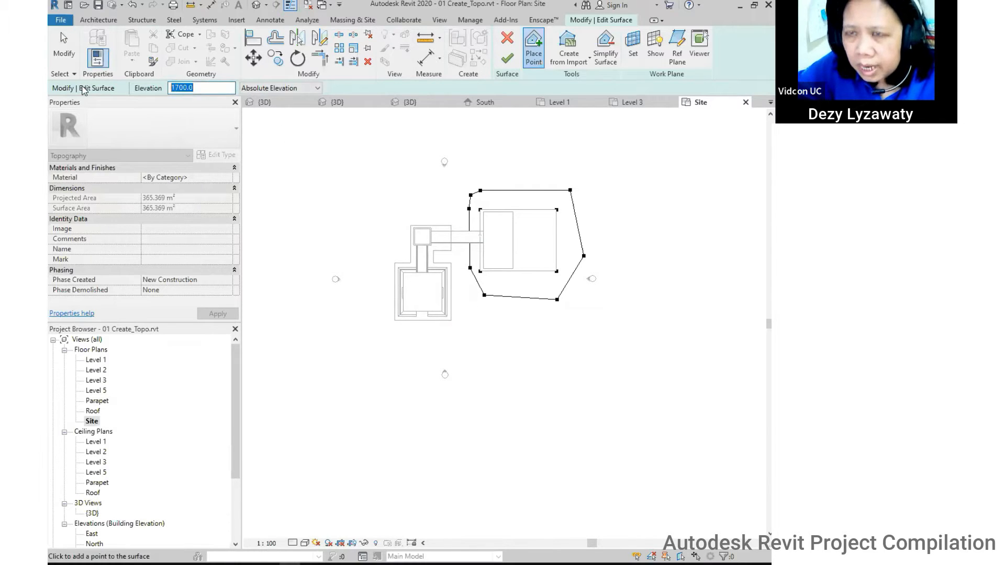
{"action": "type", "text": "-300"}
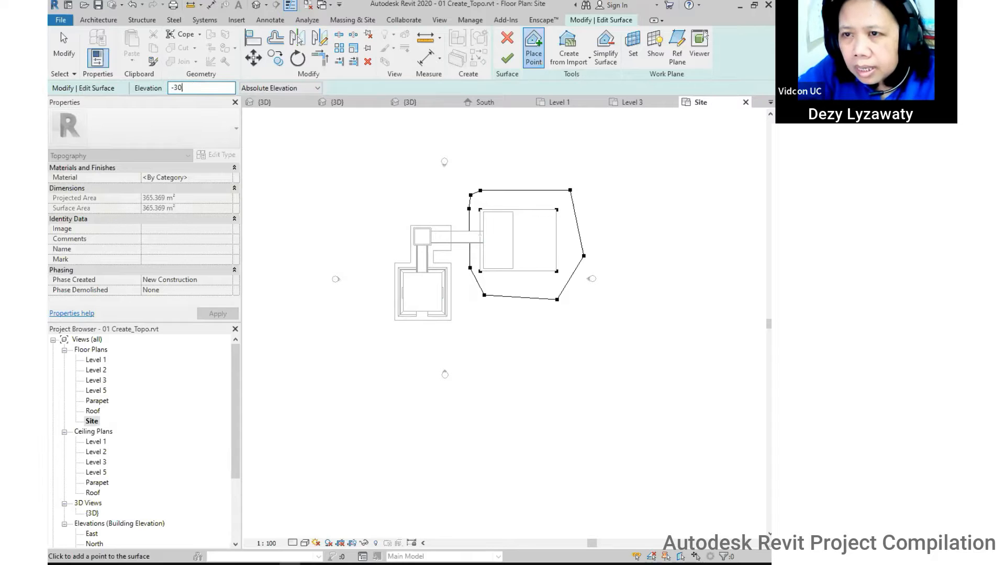
{"action": "left_click", "coordinate": [451, 225]}
{"action": "left_click", "coordinate": [410, 226]}
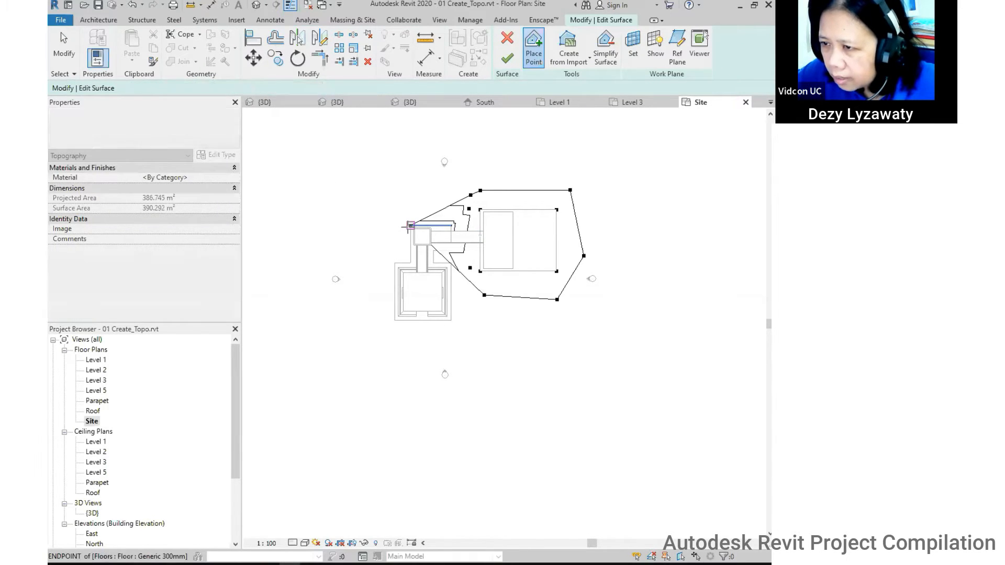
{"action": "left_click", "coordinate": [409, 261]}
{"action": "left_click", "coordinate": [393, 262]}
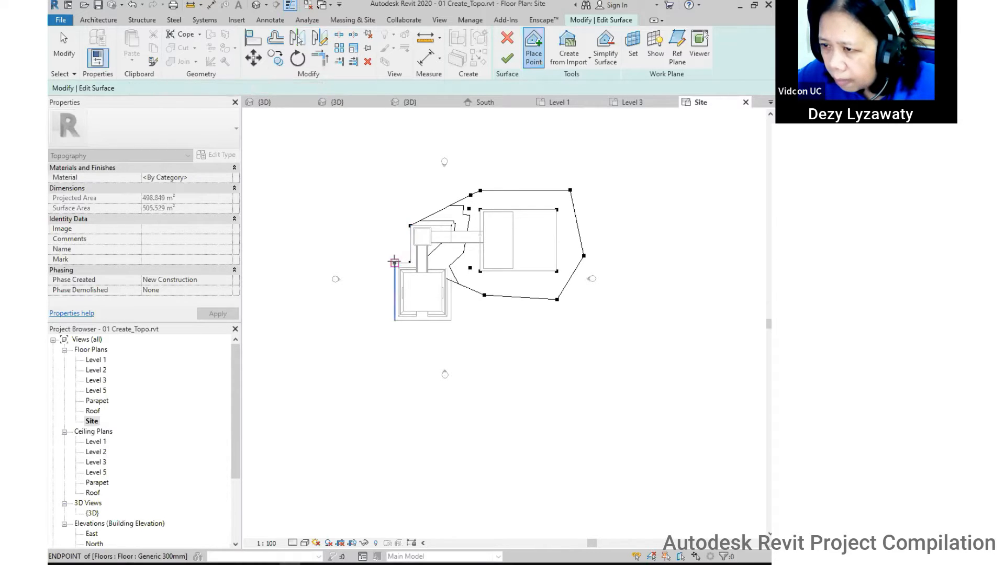
{"action": "left_click", "coordinate": [393, 320]}
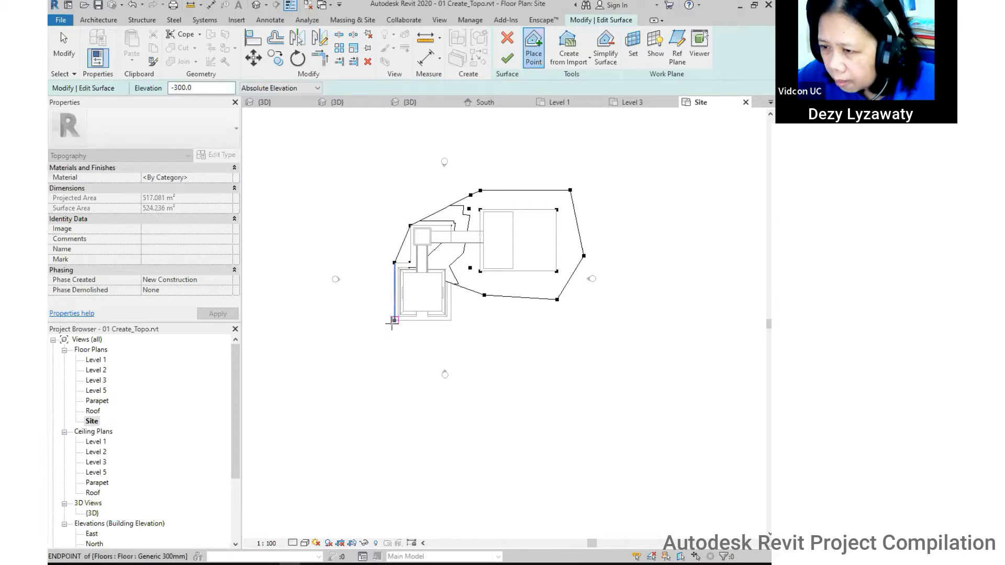
{"action": "left_click", "coordinate": [451, 321]}
{"action": "left_click", "coordinate": [451, 263]}
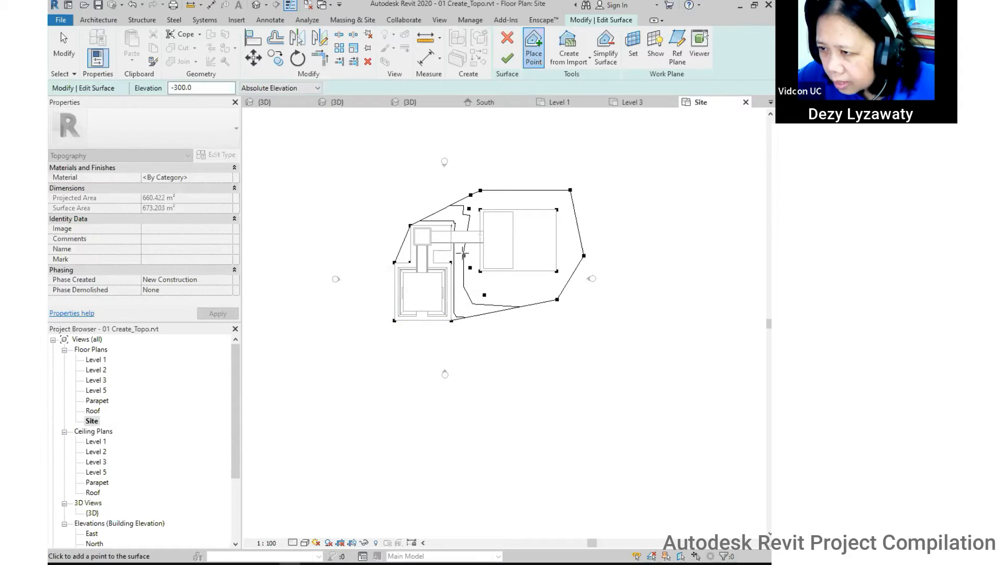
Place seven points at elevation -300 around the main building, running from its southeast side past the west to the north.
{"action": "left_click", "coordinate": [459, 346]}
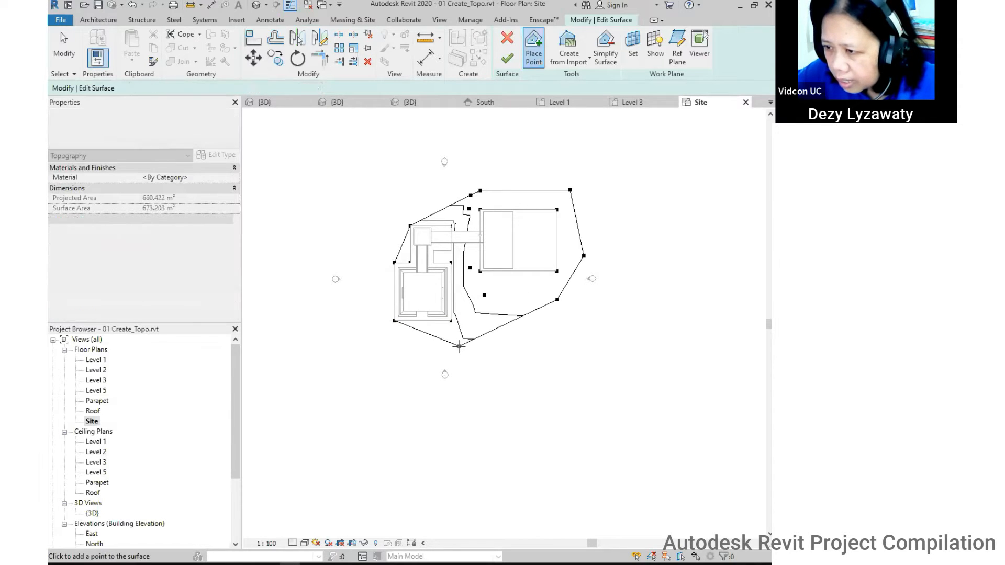
{"action": "left_click", "coordinate": [417, 343]}
{"action": "left_click", "coordinate": [372, 316]}
{"action": "left_click", "coordinate": [369, 242]}
{"action": "left_click", "coordinate": [386, 200]}
{"action": "left_click", "coordinate": [415, 188]}
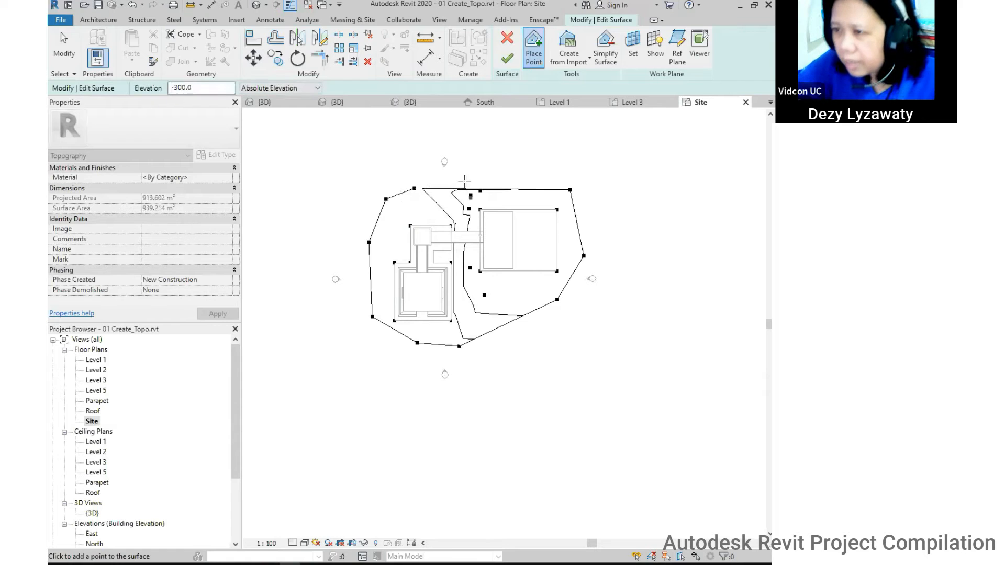
{"action": "left_click", "coordinate": [446, 182]}
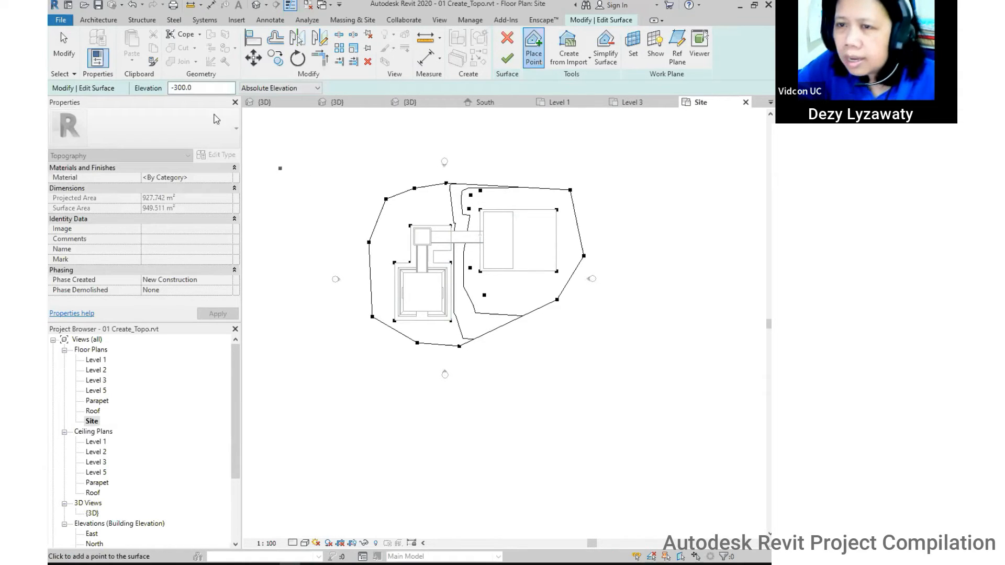
Set the point elevation to -5000 and place six points outside the surface boundary along the neighbouring building's north, east and southeast sides.
{"action": "double_click", "coordinate": [186, 88]}
{"action": "type", "text": "-"}
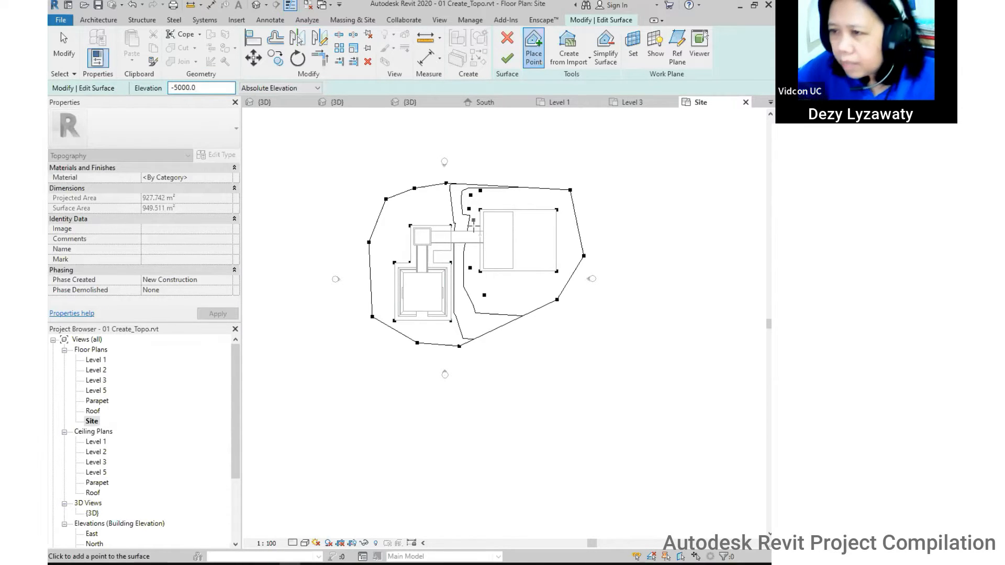
{"action": "scroll", "coordinate": [457, 267], "scroll_direction": "down", "scroll_amount": 2}
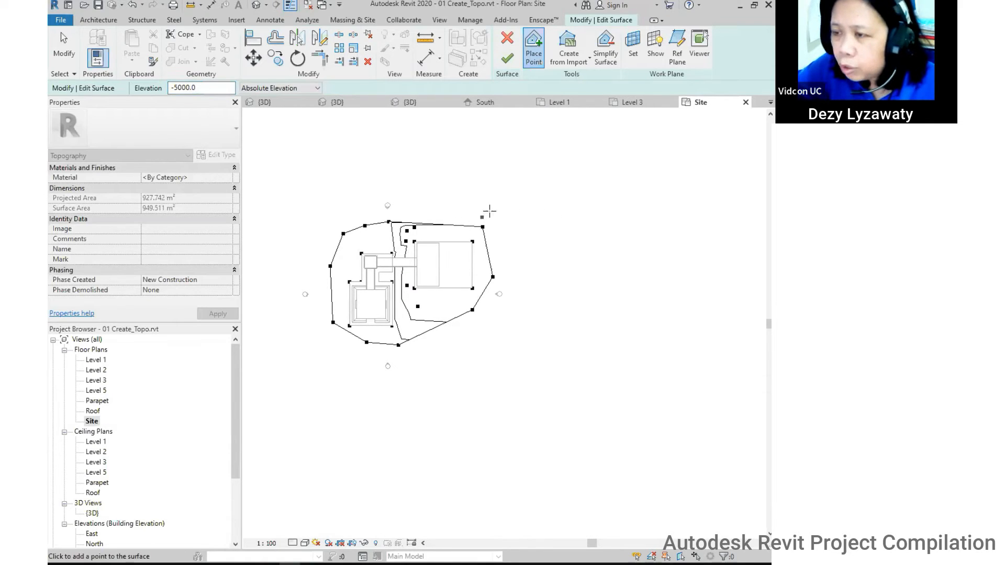
{"action": "scroll", "coordinate": [415, 193], "scroll_direction": "up", "scroll_amount": 1}
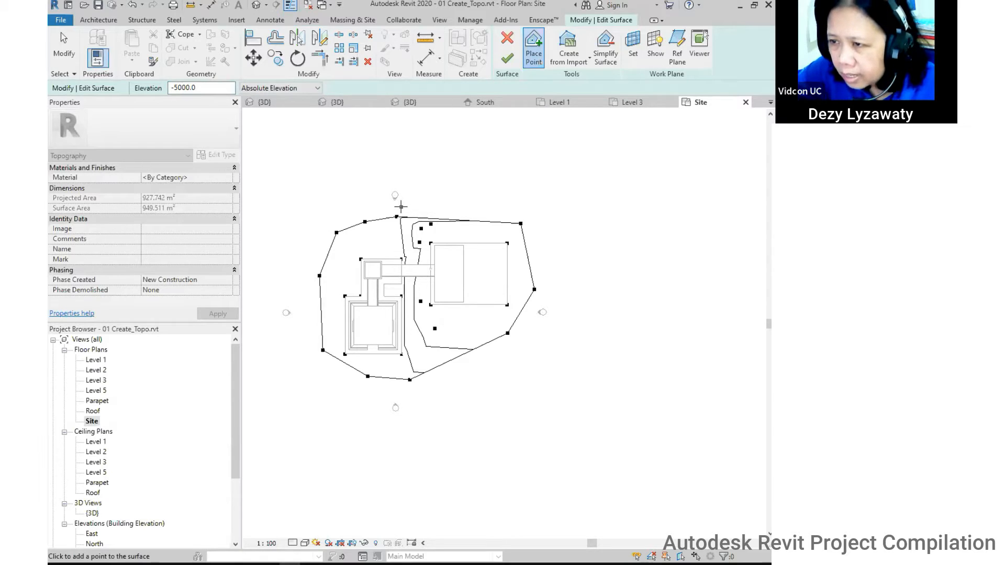
{"action": "left_click", "coordinate": [403, 205]}
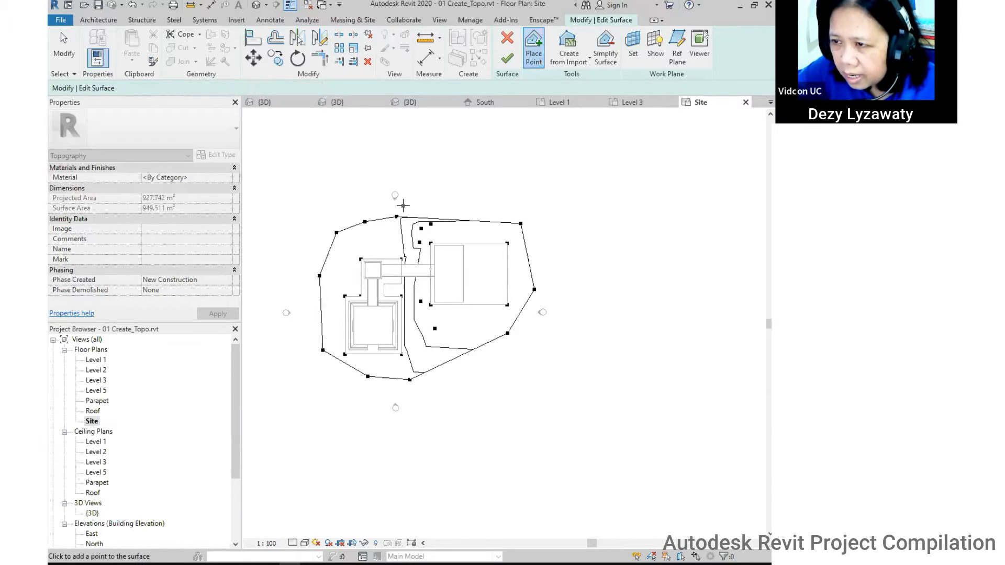
{"action": "left_click", "coordinate": [467, 204]}
{"action": "left_click", "coordinate": [531, 210]}
{"action": "left_click", "coordinate": [545, 266]}
{"action": "left_click", "coordinate": [538, 320]}
{"action": "left_click", "coordinate": [516, 348]}
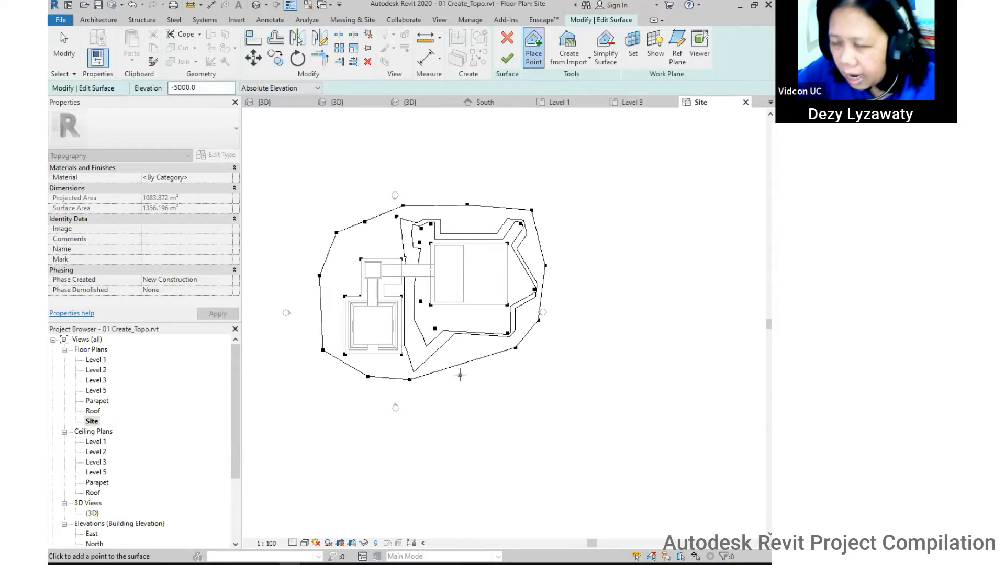
Place five points at elevation -5000 outside the surface boundary around the main building's north, west and south sides.
{"action": "middle_click_drag", "start_coordinate": [460, 375], "coordinate": [561, 368]}
{"action": "scroll", "coordinate": [557, 370], "scroll_direction": "down", "scroll_amount": 1}
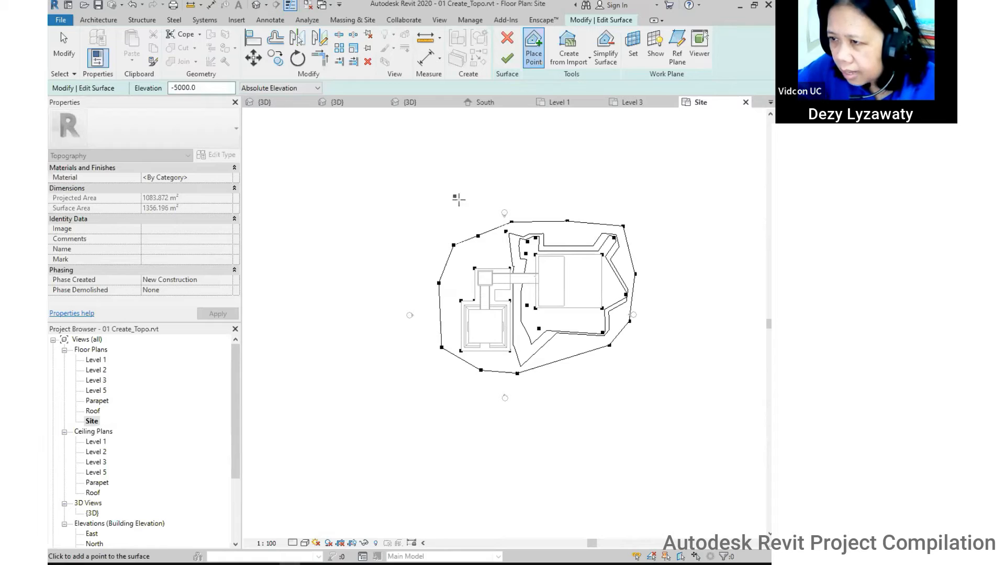
{"action": "left_click", "coordinate": [475, 203]}
{"action": "left_click", "coordinate": [421, 230]}
{"action": "left_click", "coordinate": [408, 250]}
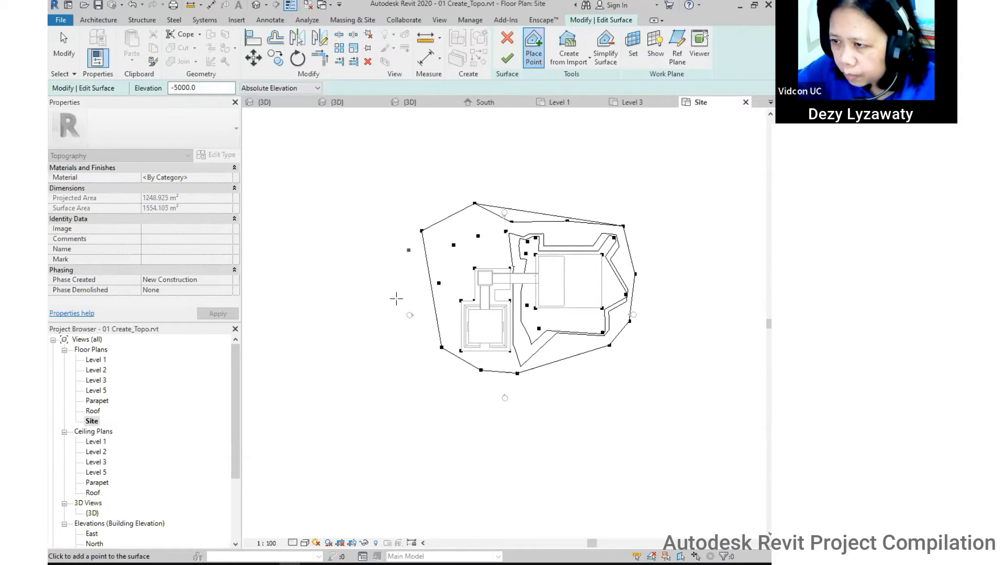
{"action": "left_click", "coordinate": [389, 324]}
{"action": "left_click", "coordinate": [403, 380]}
{"action": "left_click", "coordinate": [478, 412]}
{"action": "middle_click_drag", "start_coordinate": [571, 424], "coordinate": [537, 435]}
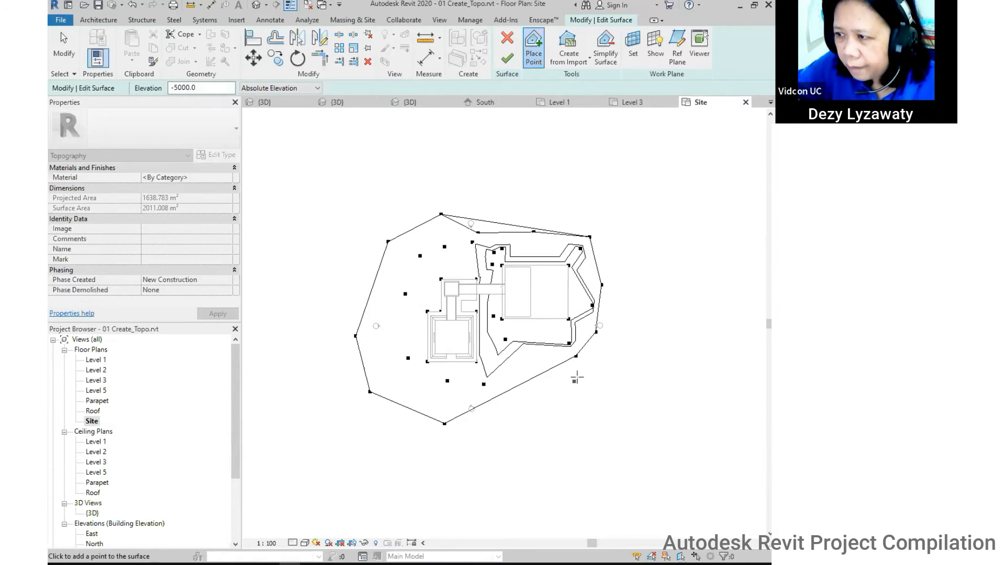
{"action": "scroll", "coordinate": [576, 376], "scroll_direction": "up", "scroll_amount": 1}
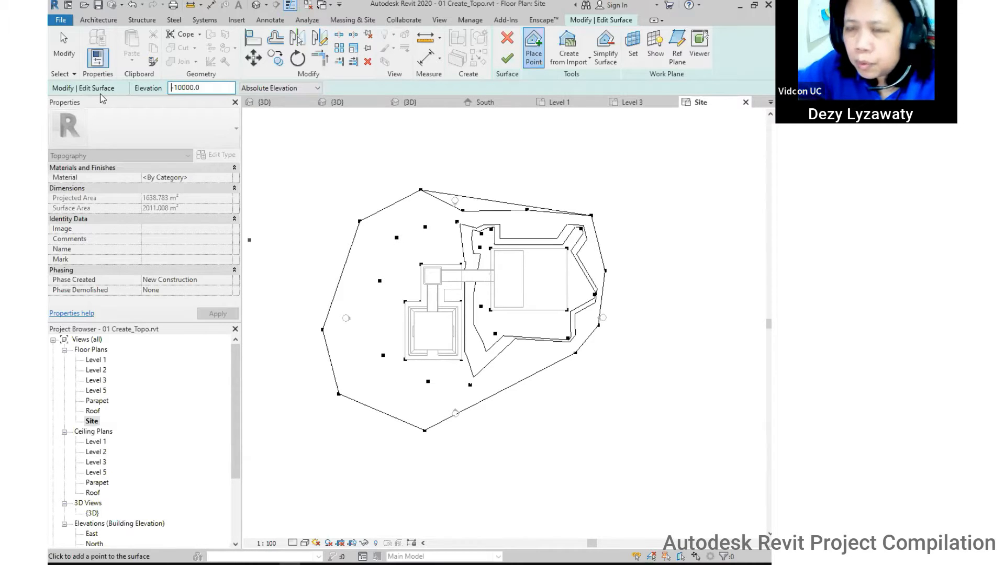
Place points at elevation -10000 outside the surface boundary along the neighbouring building's east, southeast and north sides.
{"action": "left_click", "coordinate": [609, 216]}
{"action": "left_click", "coordinate": [615, 285]}
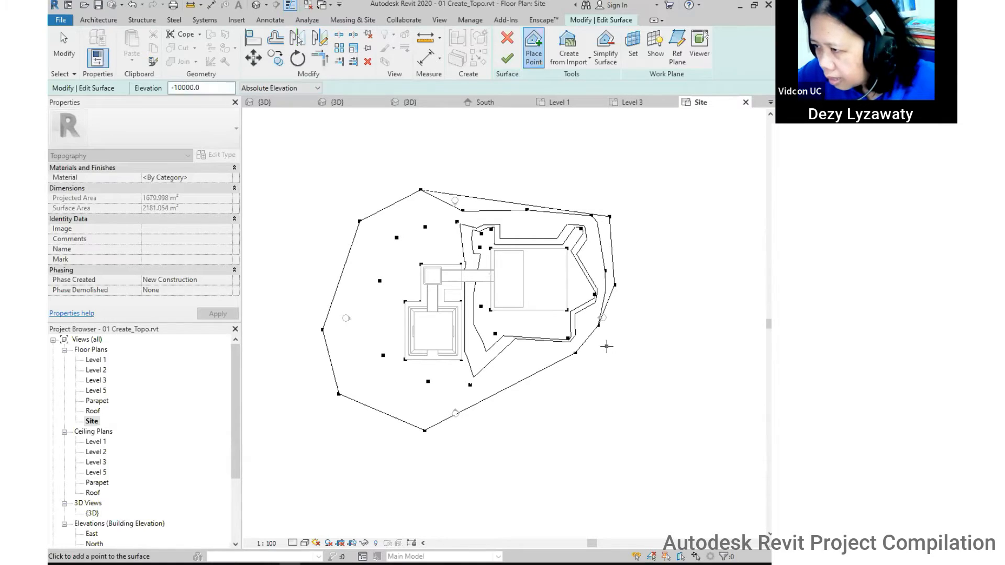
{"action": "left_click", "coordinate": [554, 384]}
{"action": "left_click", "coordinate": [584, 197]}
{"action": "left_click", "coordinate": [544, 186]}
{"action": "middle_click_drag", "start_coordinate": [429, 174], "coordinate": [520, 175]}
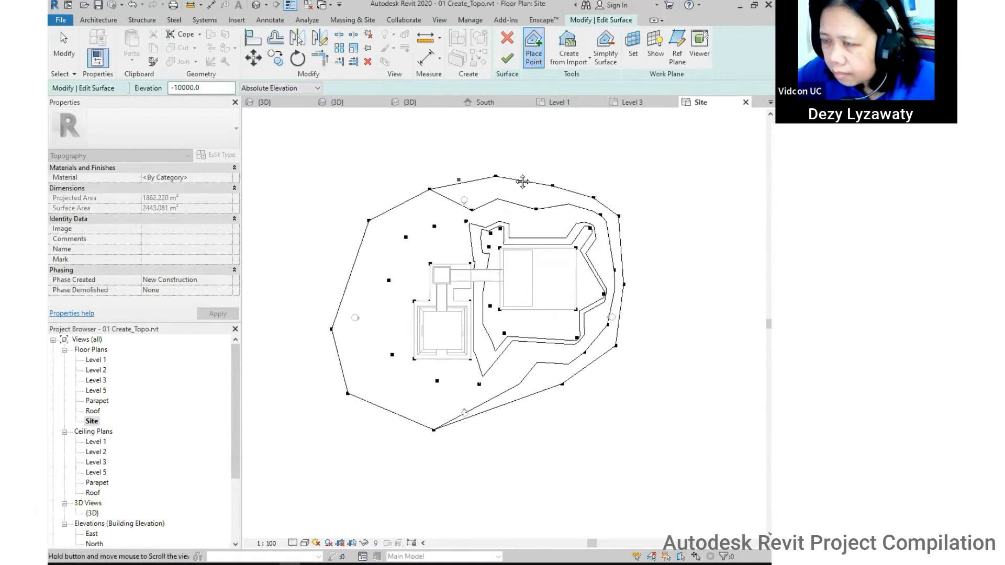
Continue the ring of points at elevation -10000 around the main building's northwest, west and southwest sides.
{"action": "left_click", "coordinate": [504, 156]}
{"action": "left_click", "coordinate": [382, 251]}
{"action": "left_click", "coordinate": [400, 389]}
{"action": "left_click", "coordinate": [466, 441]}
{"action": "left_click", "coordinate": [495, 389]}
Set the point elevation to -15000 and place points outside the boundary along the surface's southeast, east and north sides.
{"action": "scroll", "coordinate": [495, 397], "scroll_direction": "down", "scroll_amount": 1}
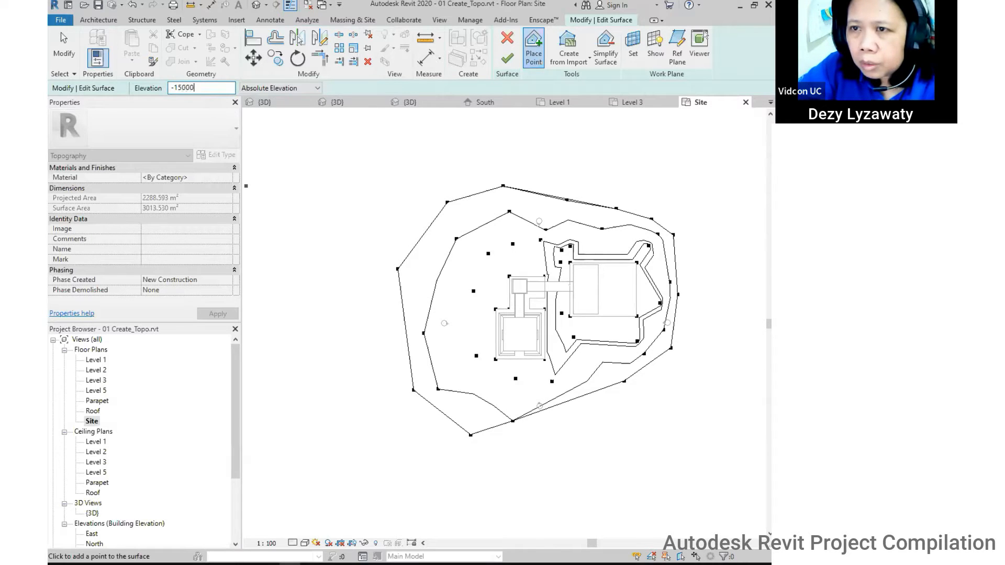
{"action": "middle_click_drag", "start_coordinate": [619, 281], "coordinate": [539, 281]}
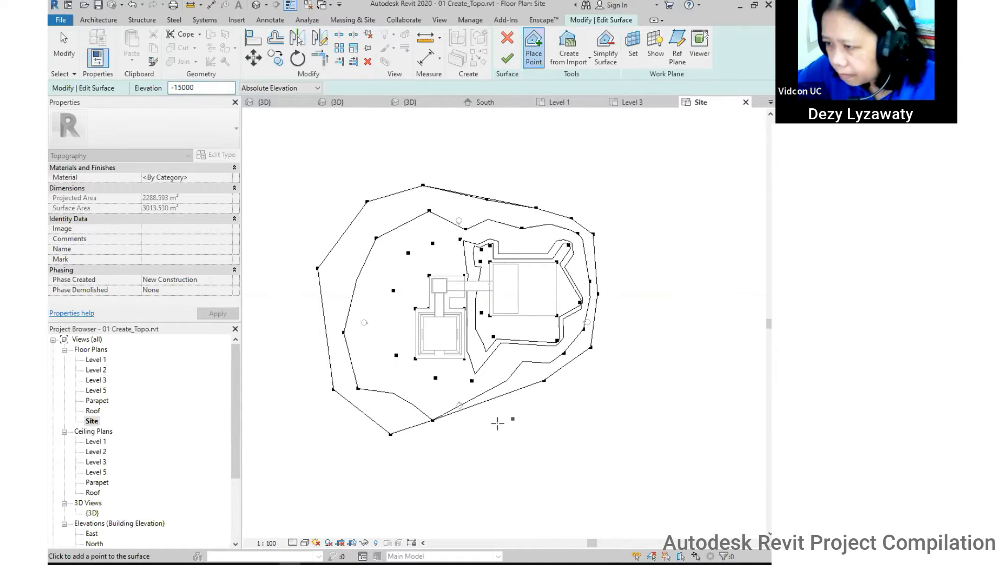
{"action": "left_click", "coordinate": [595, 400]}
{"action": "left_click", "coordinate": [634, 336]}
{"action": "left_click", "coordinate": [633, 260]}
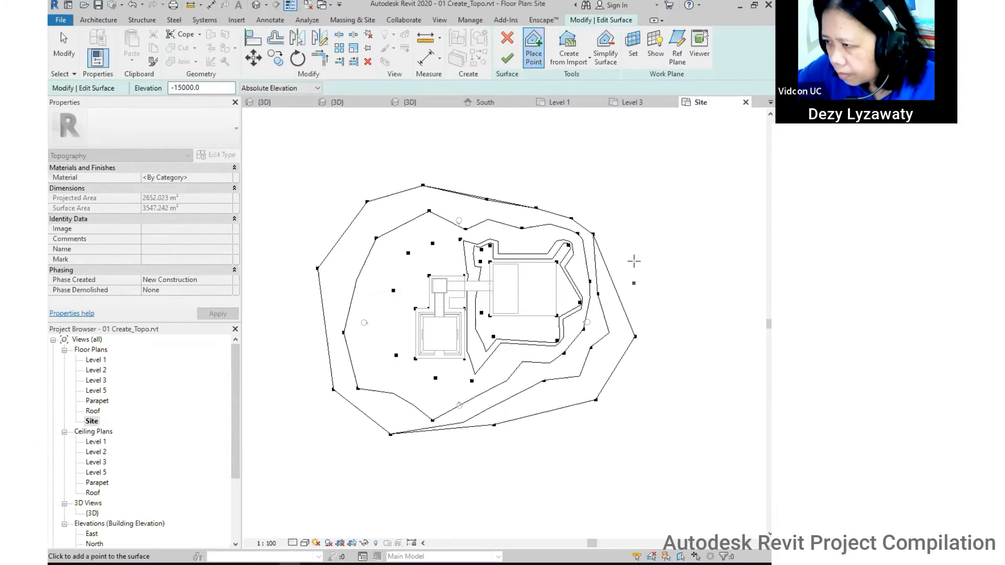
{"action": "left_click", "coordinate": [607, 193]}
{"action": "left_click", "coordinate": [501, 156]}
{"action": "middle_click_drag", "start_coordinate": [441, 155], "coordinate": [470, 174]}
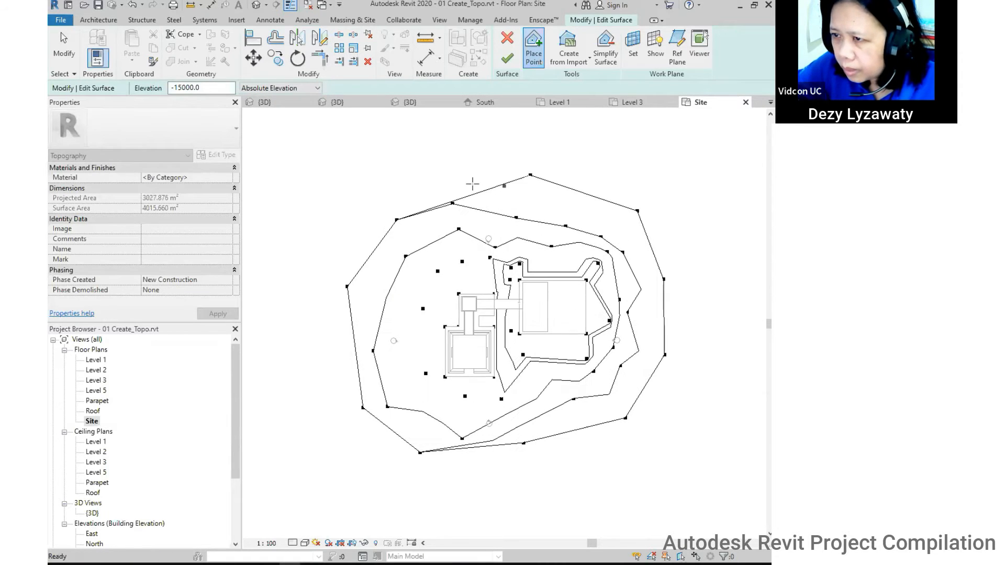
Continue the points at elevation -15000 outside the boundary from the north around the west side to the south.
{"action": "left_click", "coordinate": [470, 173]}
{"action": "left_click", "coordinate": [397, 192]}
{"action": "left_click", "coordinate": [349, 234]}
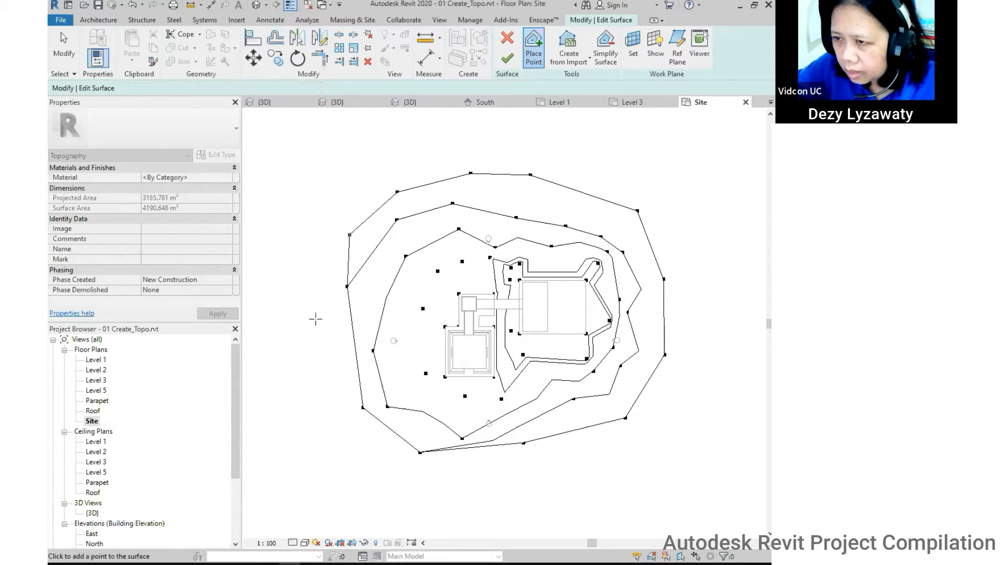
{"action": "left_click", "coordinate": [330, 346]}
{"action": "left_click", "coordinate": [357, 440]}
{"action": "left_click", "coordinate": [428, 476]}
{"action": "left_click", "coordinate": [500, 473]}
{"action": "left_click", "coordinate": [514, 469]}
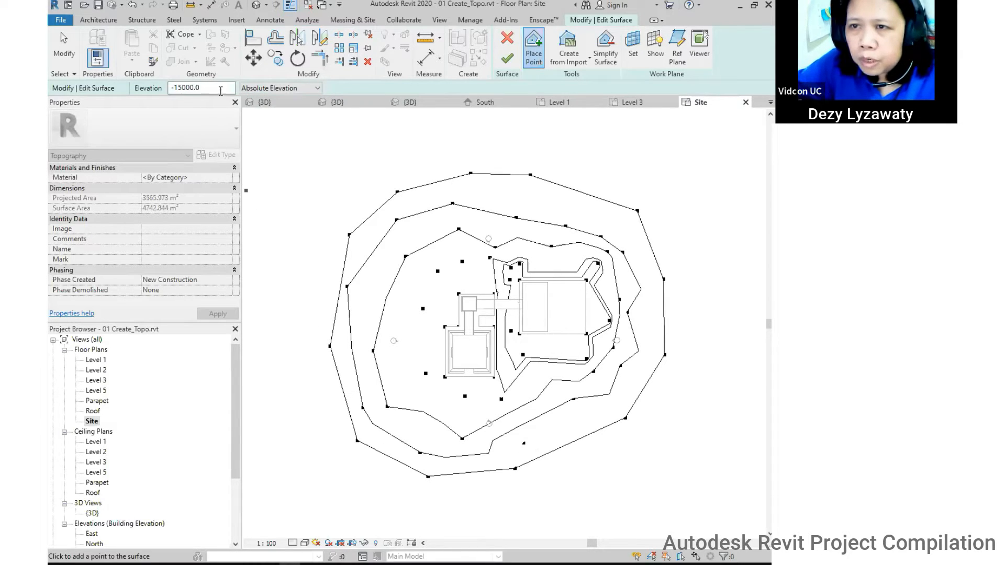
Set the point elevation to -20000 and place points outside the boundary along the northeast, east, southeast and south sides.
{"action": "type", "text": "-200"}
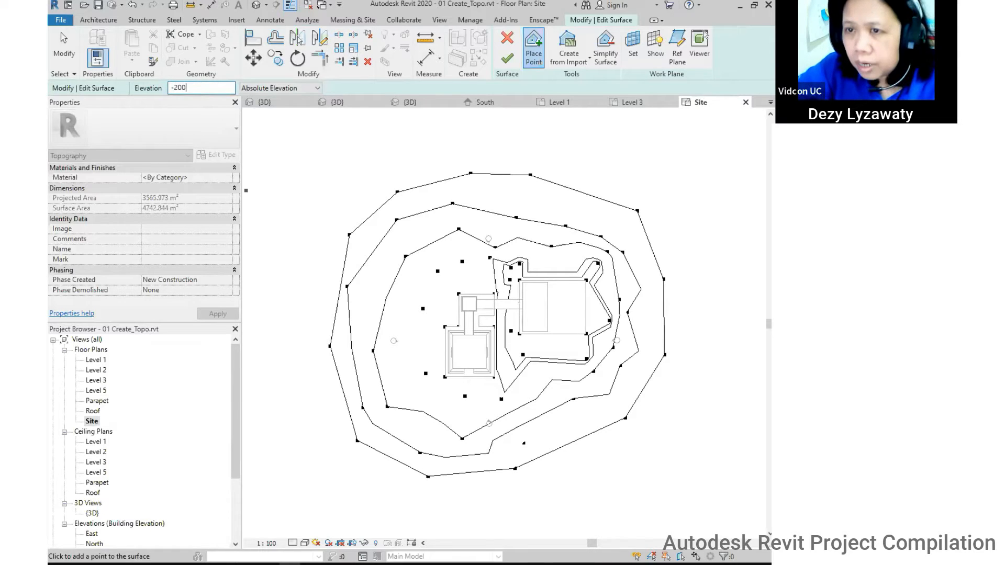
{"action": "scroll", "coordinate": [248, 219], "scroll_direction": "down", "scroll_amount": 2}
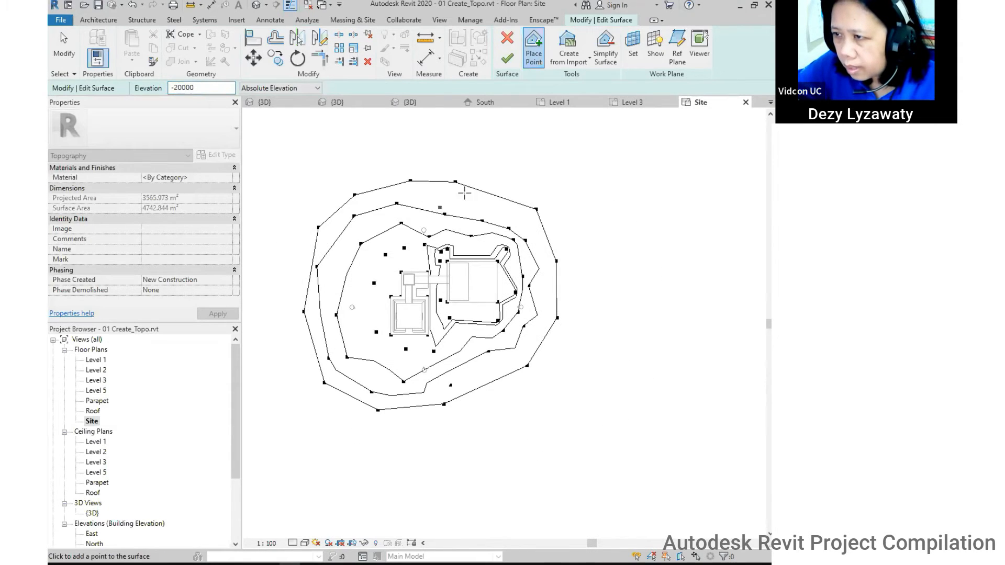
{"action": "left_click", "coordinate": [495, 182]}
{"action": "left_click", "coordinate": [566, 219]}
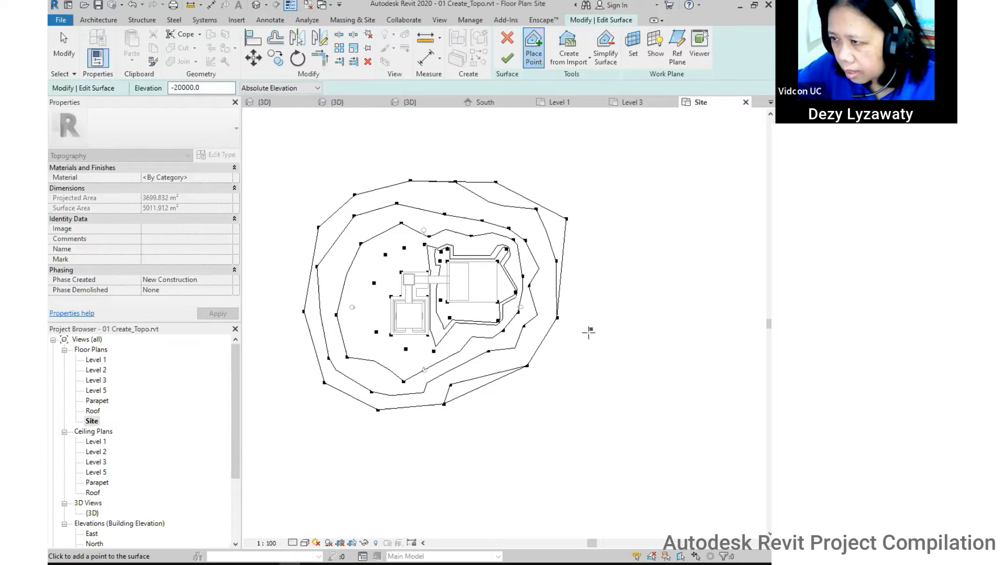
{"action": "left_click", "coordinate": [553, 401]}
{"action": "left_click", "coordinate": [405, 440]}
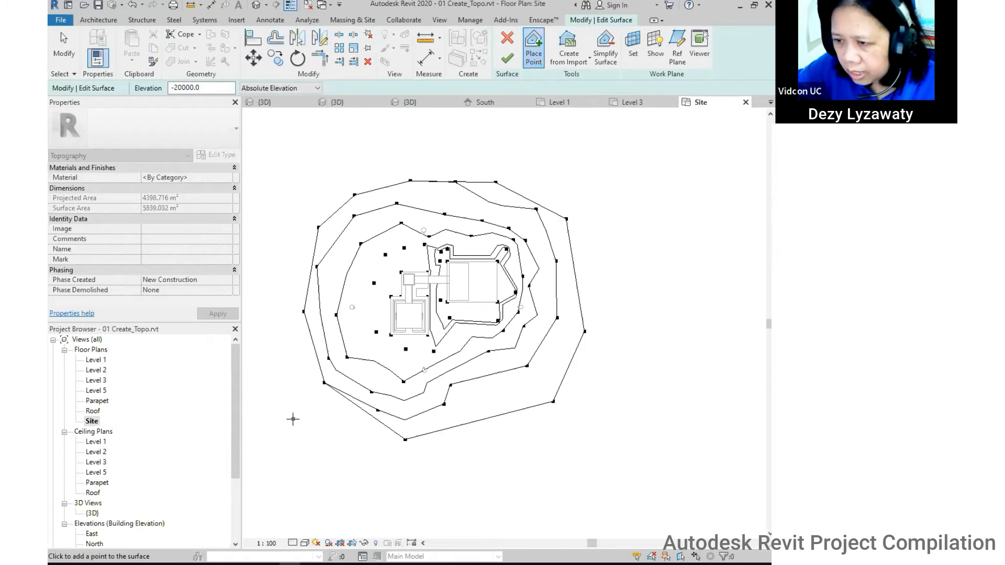
Close the outer ring at elevation -20000 with points along the southwest, west, northwest and north sides.
{"action": "left_click", "coordinate": [291, 417]}
{"action": "middle_click_drag", "start_coordinate": [296, 371], "coordinate": [386, 381]}
{"action": "left_click", "coordinate": [359, 375]}
{"action": "left_click", "coordinate": [379, 266]}
{"action": "left_click", "coordinate": [398, 208]}
{"action": "left_click", "coordinate": [428, 183]}
{"action": "left_click", "coordinate": [496, 167]}
{"action": "middle_click_drag", "start_coordinate": [550, 172], "coordinate": [513, 185]}
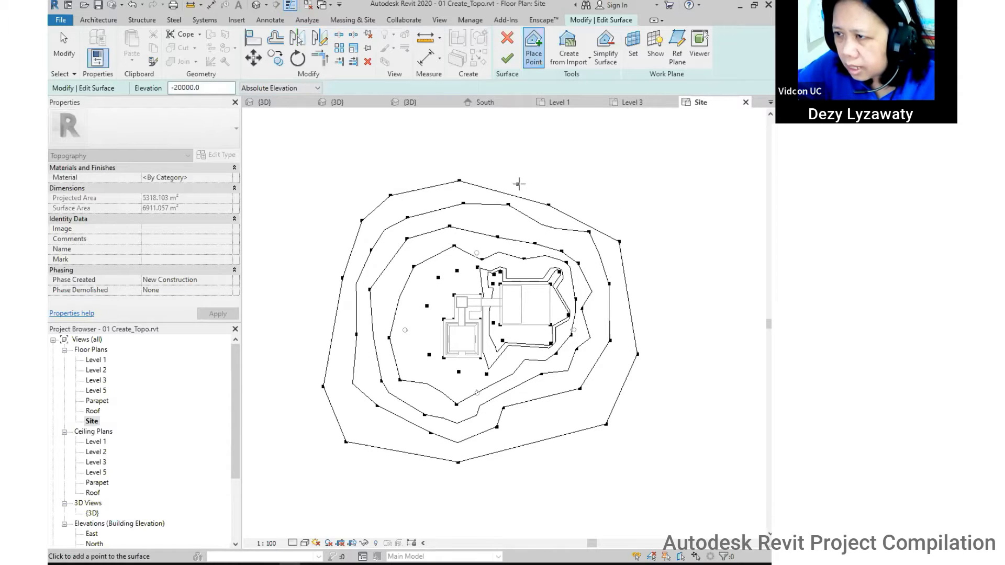
{"action": "left_click", "coordinate": [324, 260]}
{"action": "left_click", "coordinate": [309, 342]}
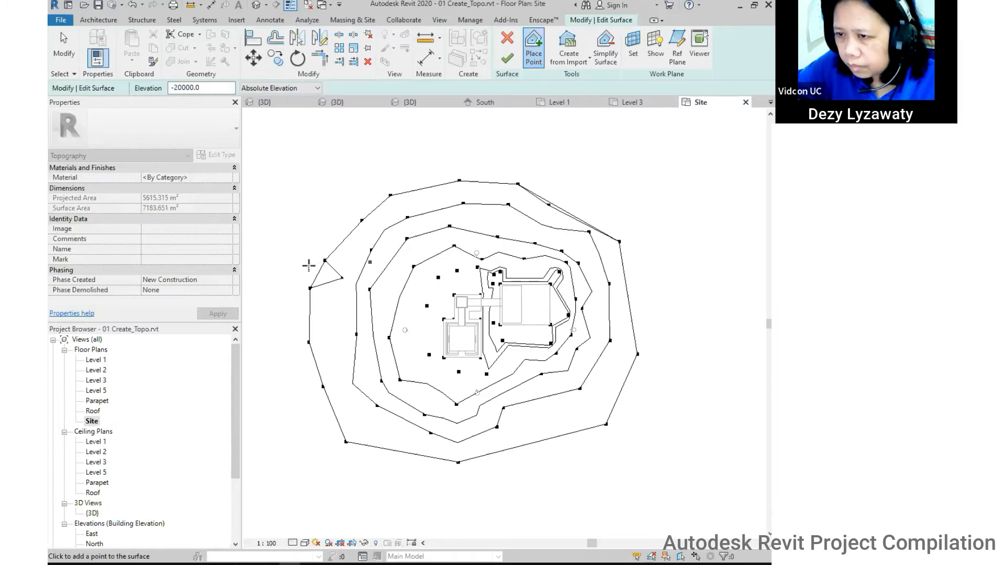
Finish the toposurface and inspect the terrain around the buildings in the default 3D view.
{"action": "scroll", "coordinate": [409, 238], "scroll_direction": "down", "scroll_amount": 3}
{"action": "middle_click_drag", "start_coordinate": [492, 211], "coordinate": [462, 157]}
{"action": "scroll", "coordinate": [454, 234], "scroll_direction": "up", "scroll_amount": 2}
{"action": "scroll", "coordinate": [535, 223], "scroll_direction": "up", "scroll_amount": 1}
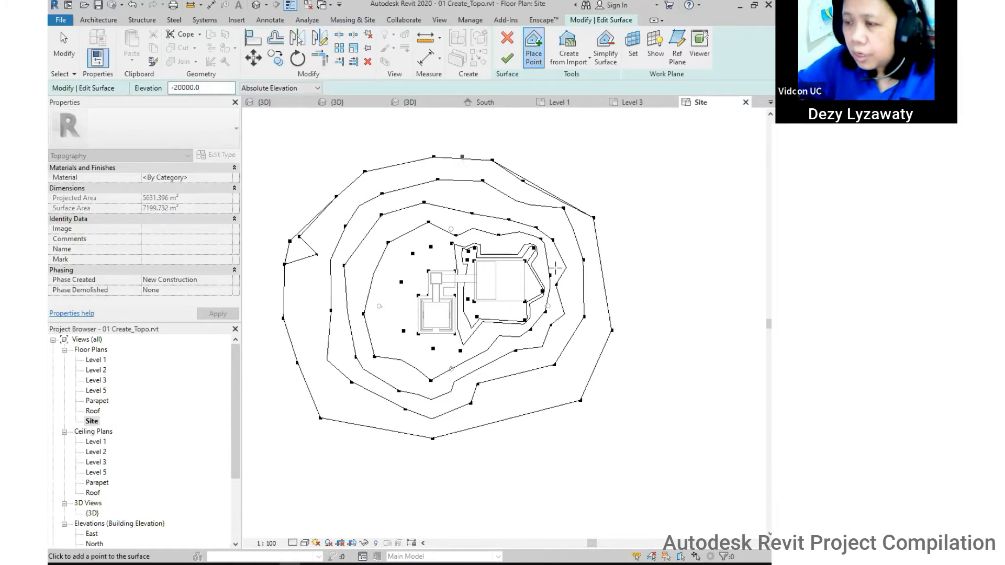
{"action": "middle_click_drag", "start_coordinate": [559, 272], "coordinate": [555, 253]}
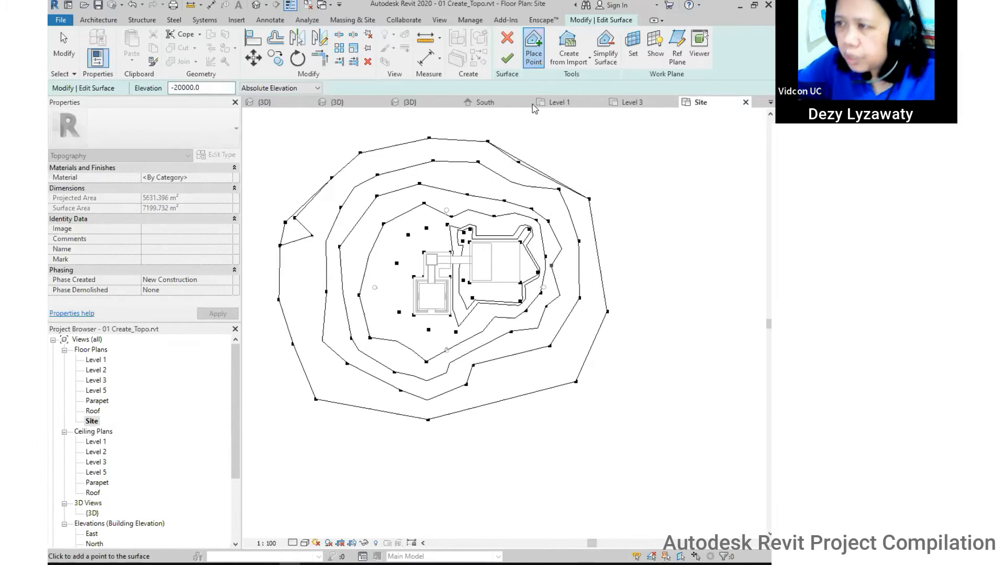
{"action": "left_click", "coordinate": [508, 60]}
{"action": "middle_click_drag", "start_coordinate": [491, 356], "coordinate": [496, 357]}
{"action": "scroll", "coordinate": [496, 358], "scroll_direction": "down", "scroll_amount": 1}
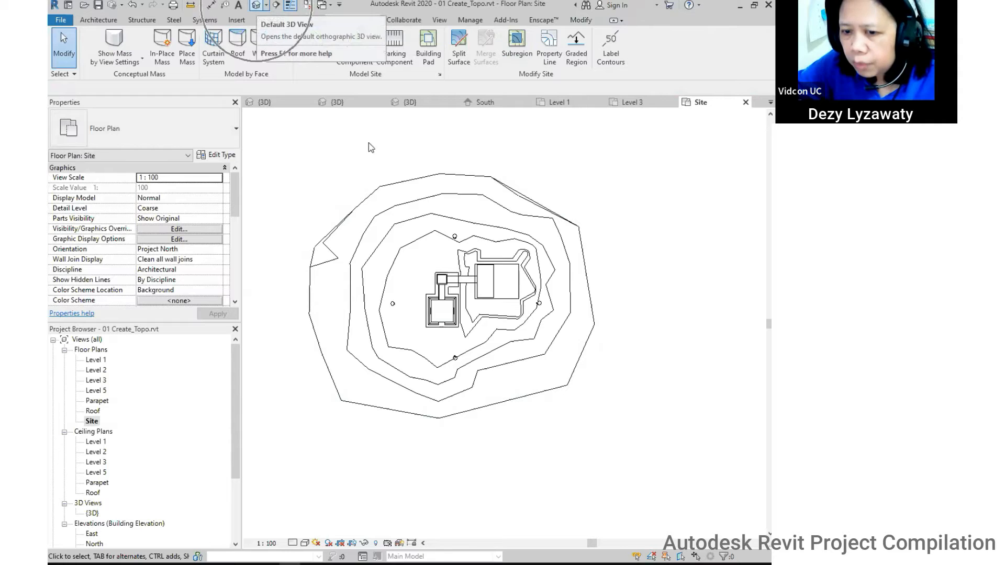
{"action": "scroll", "coordinate": [607, 385], "scroll_direction": "down", "scroll_amount": 2}
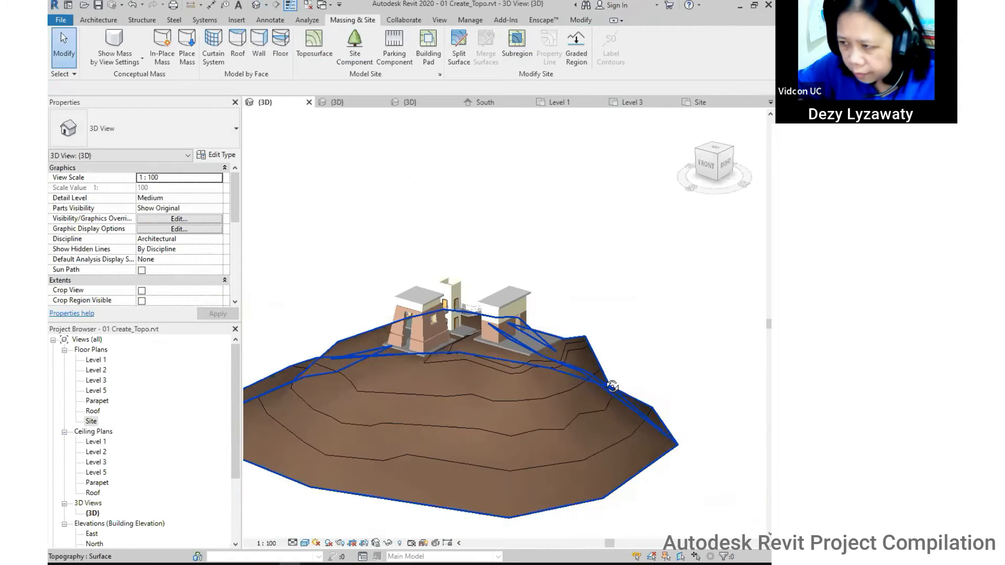
{"action": "middle_click_drag", "start_coordinate": [556, 385], "coordinate": [491, 479], "text": "shift"}
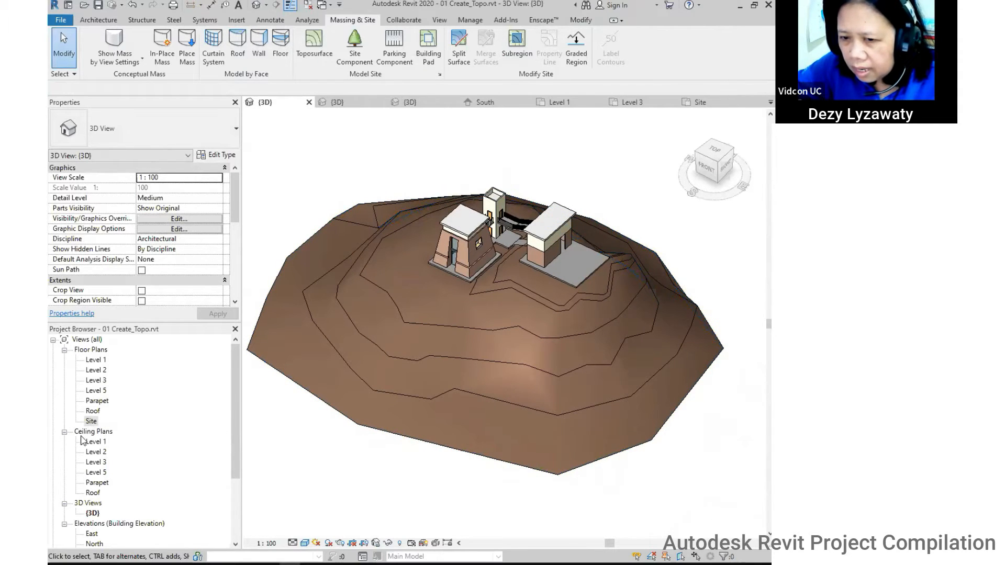
Reopen the toposurface for editing in the Site plan and reposition the points along the neighbouring building's east side.
{"action": "double_click", "coordinate": [92, 421]}
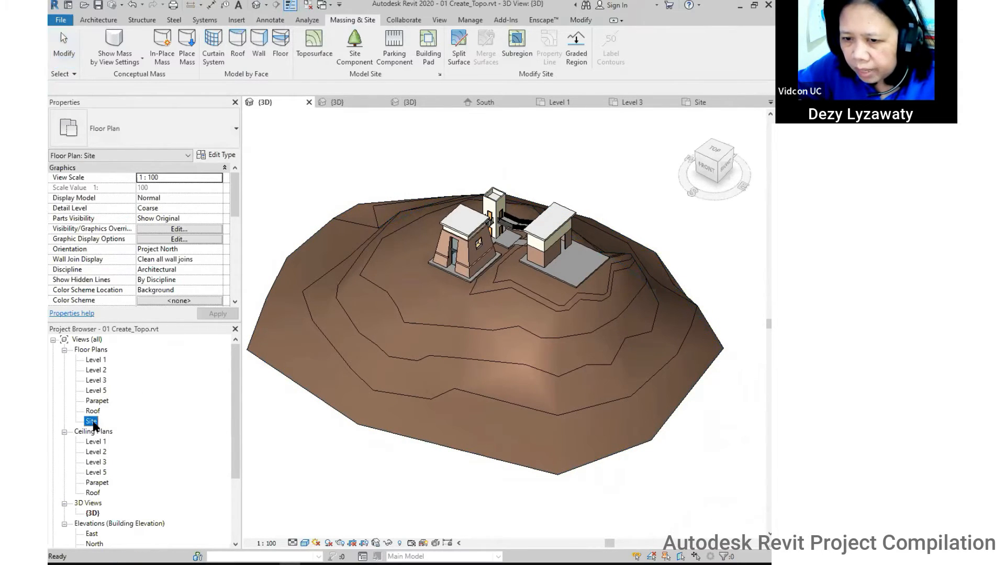
{"action": "left_click", "coordinate": [544, 390]}
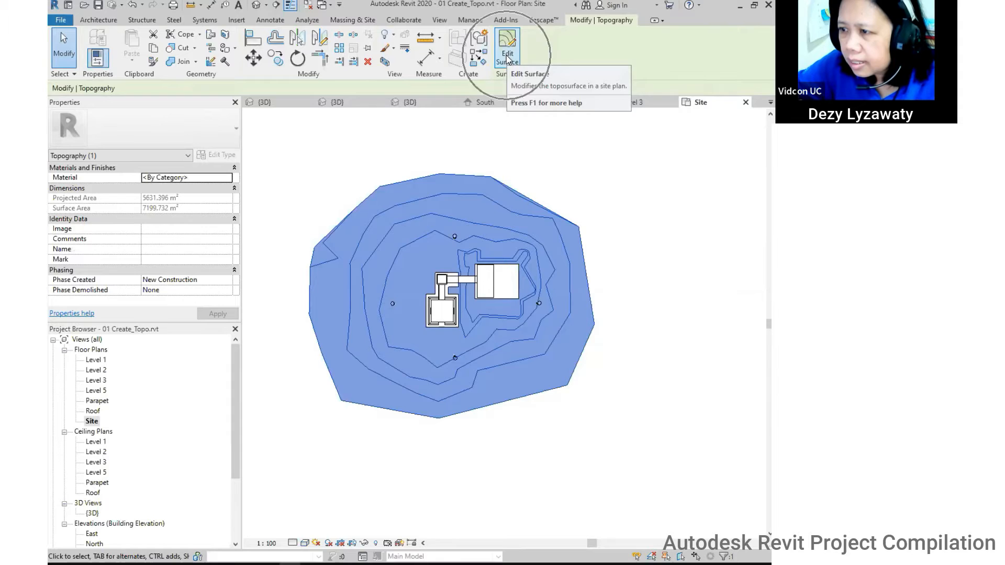
{"action": "left_click", "coordinate": [507, 58]}
{"action": "scroll", "coordinate": [527, 264], "scroll_direction": "up", "scroll_amount": 6}
{"action": "scroll", "coordinate": [523, 259], "scroll_direction": "up", "scroll_amount": 2}
{"action": "left_click", "coordinate": [495, 225]}
{"action": "scroll", "coordinate": [492, 222], "scroll_direction": "up", "scroll_amount": 3}
{"action": "left_click_drag", "start_coordinate": [507, 225], "coordinate": [506, 222]}
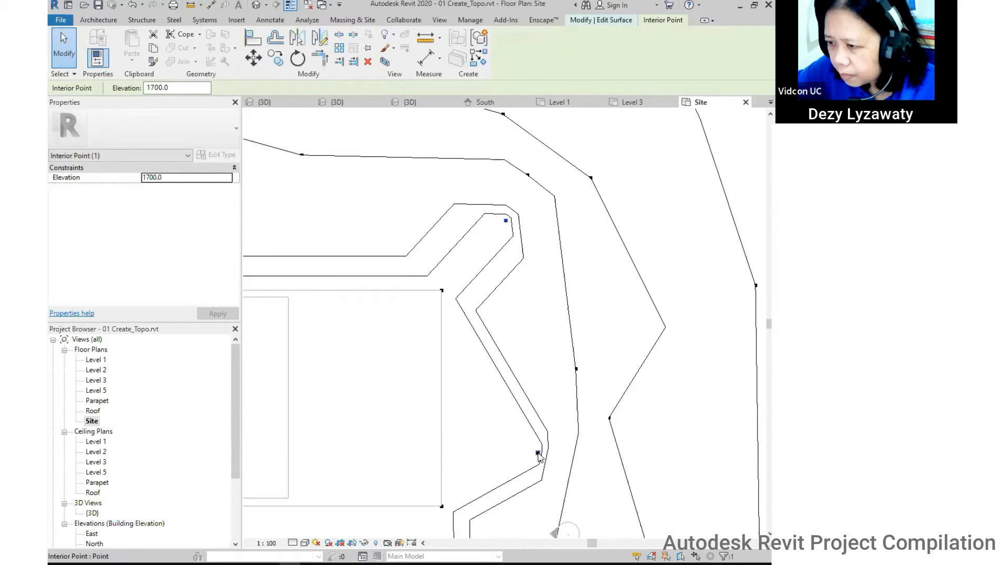
{"action": "left_click_drag", "start_coordinate": [538, 452], "coordinate": [556, 445]}
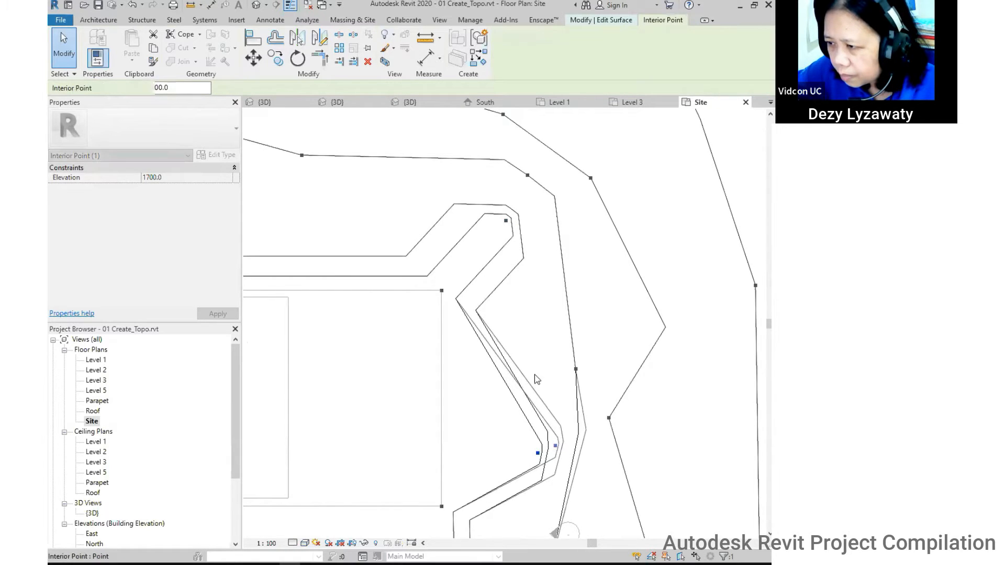
{"action": "scroll", "coordinate": [571, 387], "scroll_direction": "down", "scroll_amount": 2}
{"action": "left_click_drag", "start_coordinate": [566, 365], "coordinate": [665, 410]}
Shift the points west and northwest of the neighbouring building further outward to reshape the contours there.
{"action": "scroll", "coordinate": [652, 408], "scroll_direction": "down", "scroll_amount": 2}
{"action": "middle_click_drag", "start_coordinate": [653, 361], "coordinate": [681, 268]}
{"action": "scroll", "coordinate": [655, 378], "scroll_direction": "down", "scroll_amount": 1}
{"action": "middle_click_drag", "start_coordinate": [655, 379], "coordinate": [726, 365]}
{"action": "scroll", "coordinate": [528, 353], "scroll_direction": "up", "scroll_amount": 1}
{"action": "left_click", "coordinate": [533, 348]}
{"action": "scroll", "coordinate": [533, 349], "scroll_direction": "up", "scroll_amount": 1}
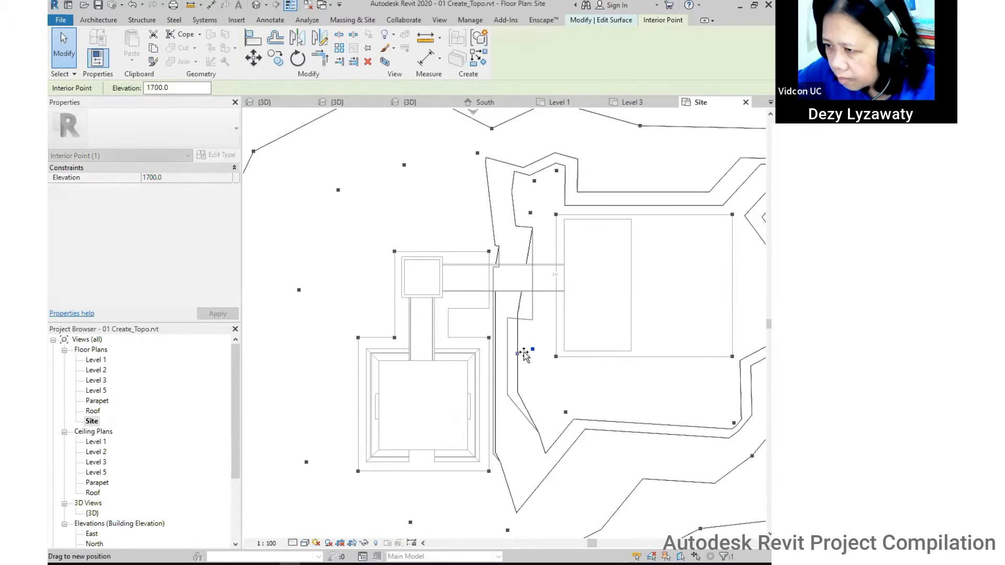
{"action": "scroll", "coordinate": [522, 356], "scroll_direction": "down", "scroll_amount": 1}
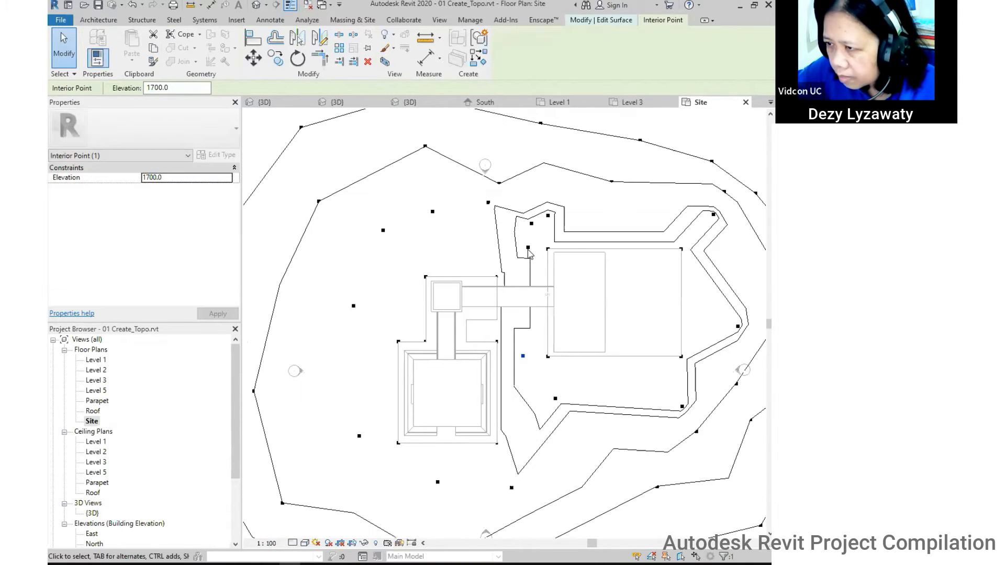
{"action": "left_click_drag", "start_coordinate": [520, 251], "coordinate": [516, 248]}
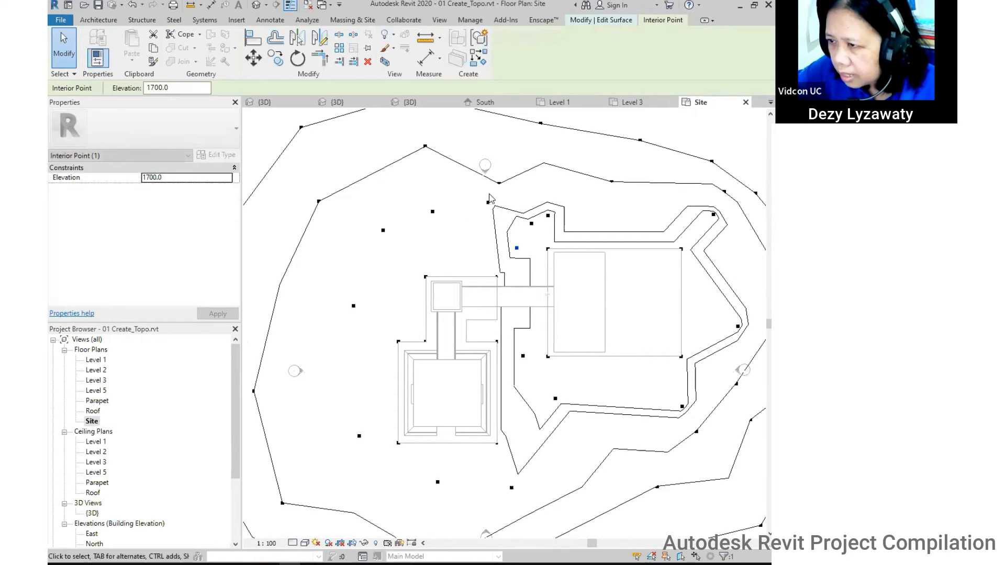
{"action": "left_click", "coordinate": [488, 202]}
{"action": "left_click_drag", "start_coordinate": [475, 200], "coordinate": [470, 202]}
{"action": "mouse_move", "coordinate": [530, 224]}
{"action": "left_mouse_down"}
{"action": "mouse_move", "coordinate": [528, 211]}
{"action": "mouse_move", "coordinate": [547, 216]}
{"action": "left_mouse_up"}
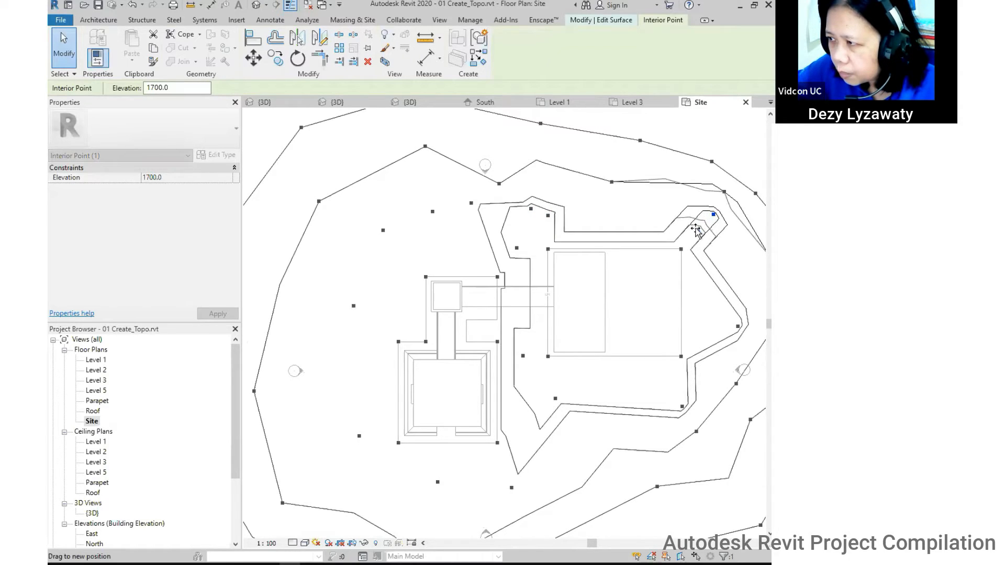
Finish the surface edit and examine the reshaped terrain from several sides in the default 3D view.
{"action": "scroll", "coordinate": [547, 246], "scroll_direction": "down", "scroll_amount": 3}
{"action": "middle_click_drag", "start_coordinate": [671, 291], "coordinate": [613, 313]}
{"action": "left_click", "coordinate": [701, 311]}
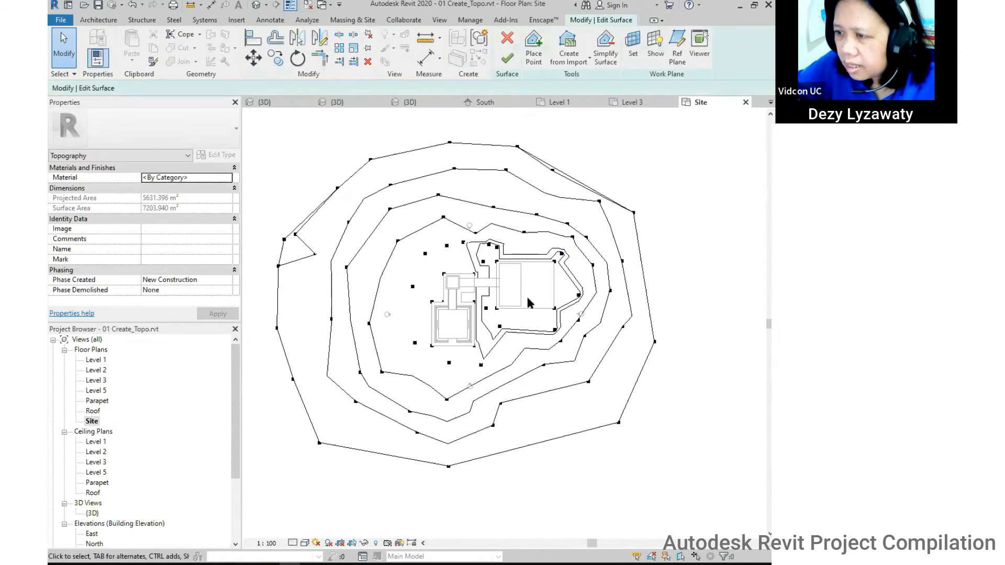
{"action": "scroll", "coordinate": [525, 292], "scroll_direction": "down", "scroll_amount": 1}
{"action": "left_click", "coordinate": [507, 60]}
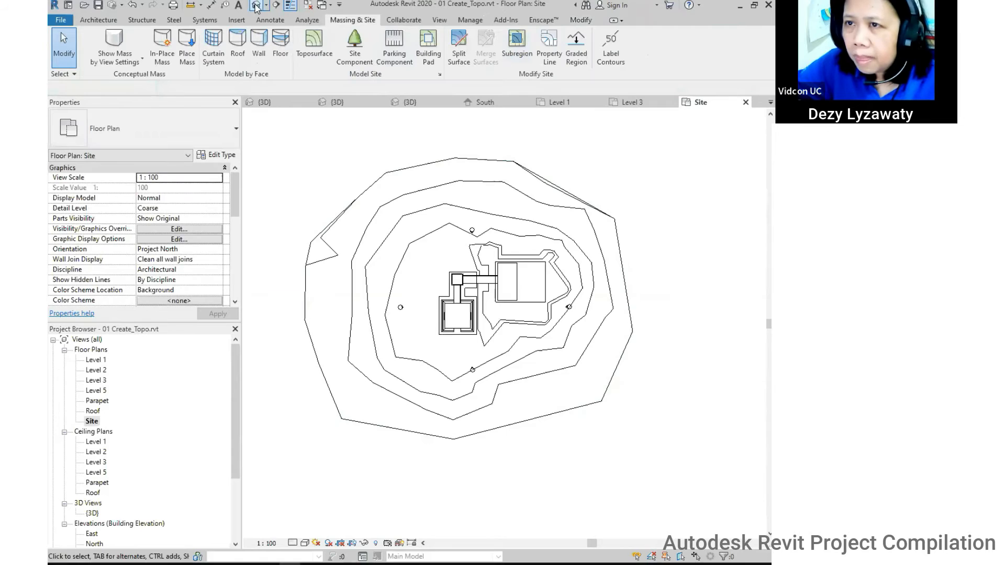
{"action": "left_click", "coordinate": [255, 6]}
{"action": "middle_click_drag", "start_coordinate": [505, 267], "coordinate": [632, 265], "text": "shift"}
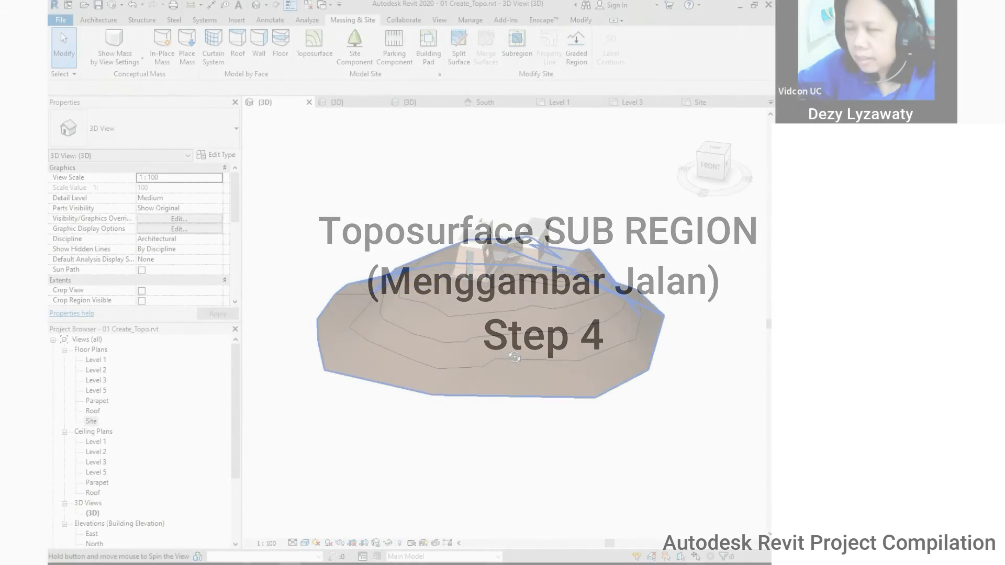
{"action": "middle_click_drag", "start_coordinate": [431, 361], "coordinate": [471, 324], "text": "shift"}
{"action": "scroll", "coordinate": [539, 325], "scroll_direction": "up", "scroll_amount": 1}
{"action": "middle_click_drag", "start_coordinate": [538, 325], "coordinate": [485, 256]}
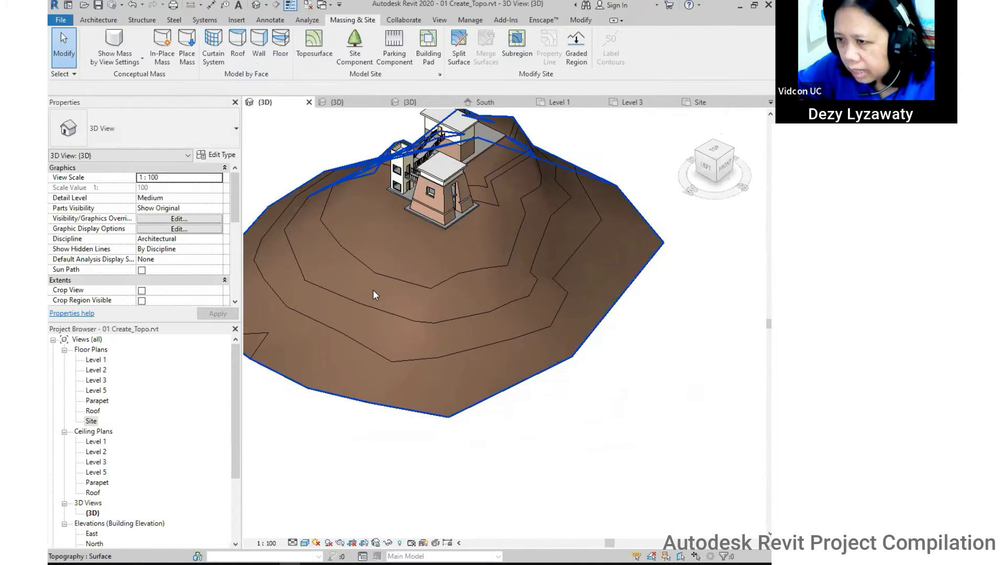
{"action": "middle_click_drag", "start_coordinate": [339, 376], "coordinate": [249, 397], "text": "shift"}
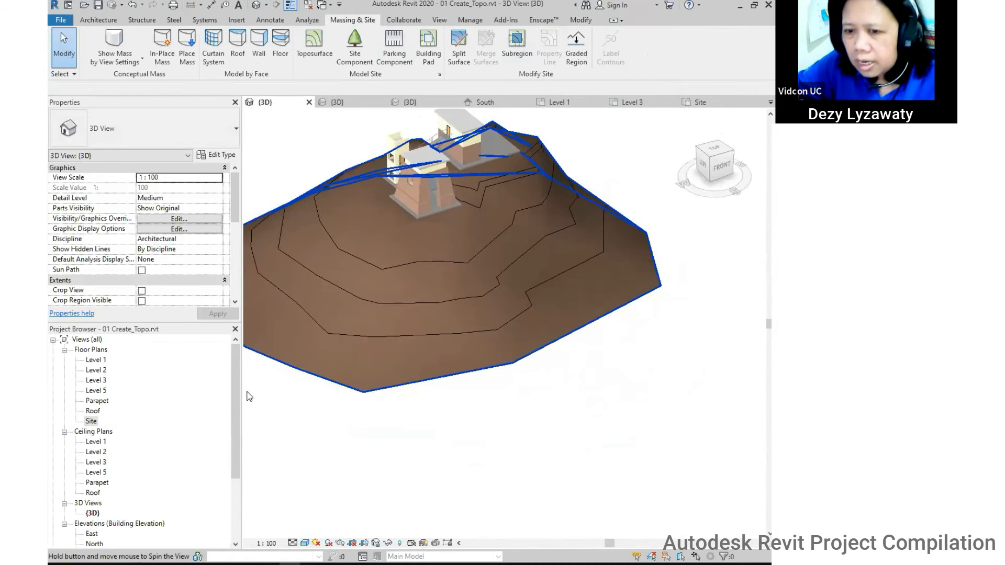
Open the Site floor plan and set its visual style to Shaded.
{"action": "double_click", "coordinate": [91, 421]}
{"action": "scroll", "coordinate": [415, 359], "scroll_direction": "down", "scroll_amount": 3}
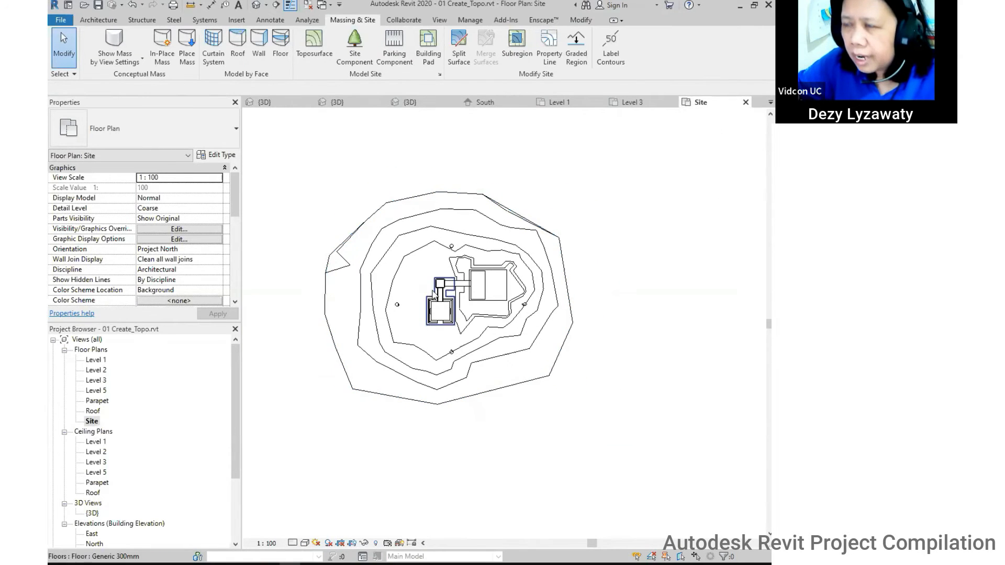
{"action": "left_click", "coordinate": [305, 543]}
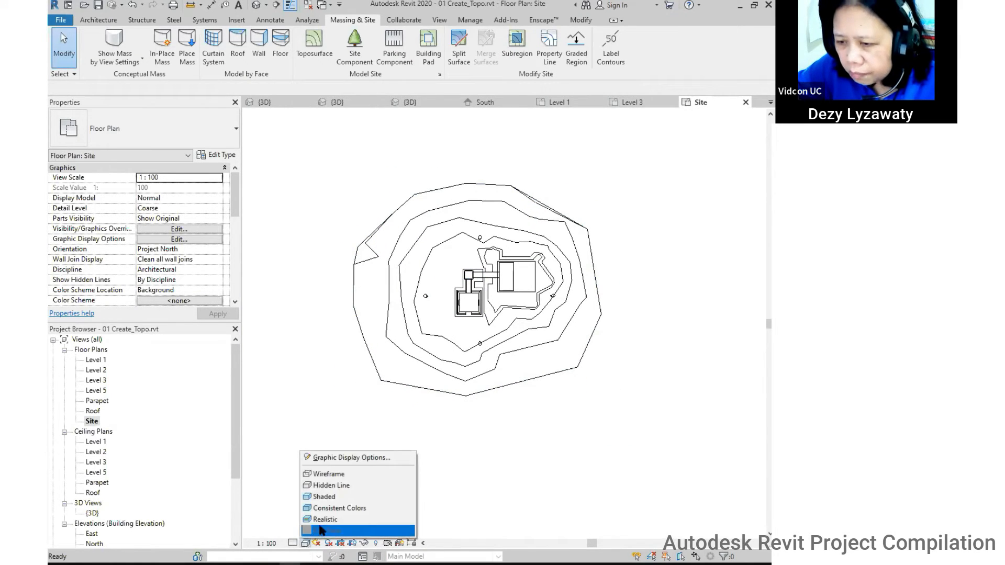
{"action": "left_click", "coordinate": [329, 497]}
{"action": "scroll", "coordinate": [523, 361], "scroll_direction": "up", "scroll_amount": 2}
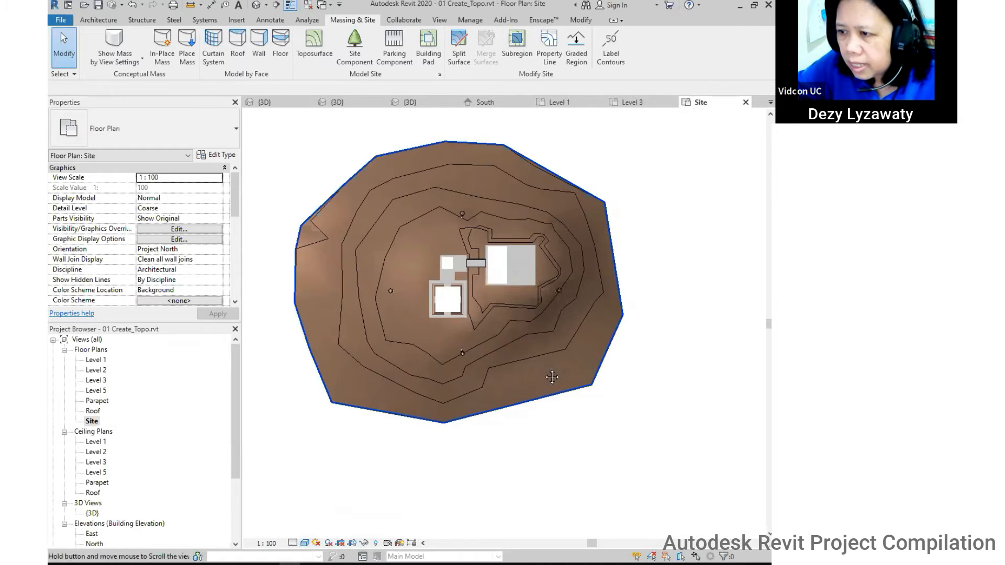
Start a subregion and sketch a rectangle about 7000 by 10500 mm along the southwest building's west side, leaving its lower west edge open.
{"action": "middle_click_drag", "start_coordinate": [552, 376], "coordinate": [577, 398]}
{"action": "middle_click_drag", "start_coordinate": [679, 359], "coordinate": [627, 352]}
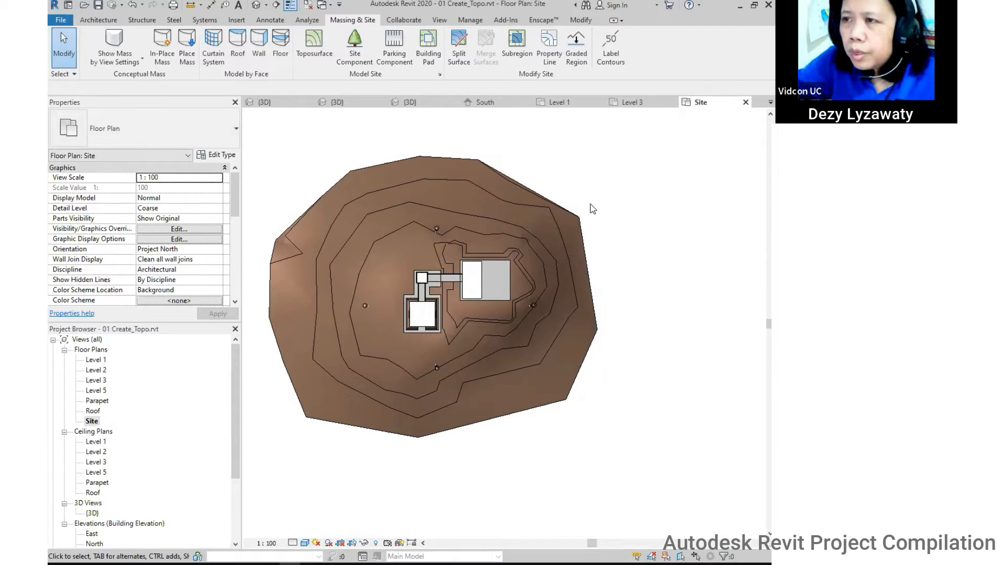
{"action": "left_click", "coordinate": [517, 47]}
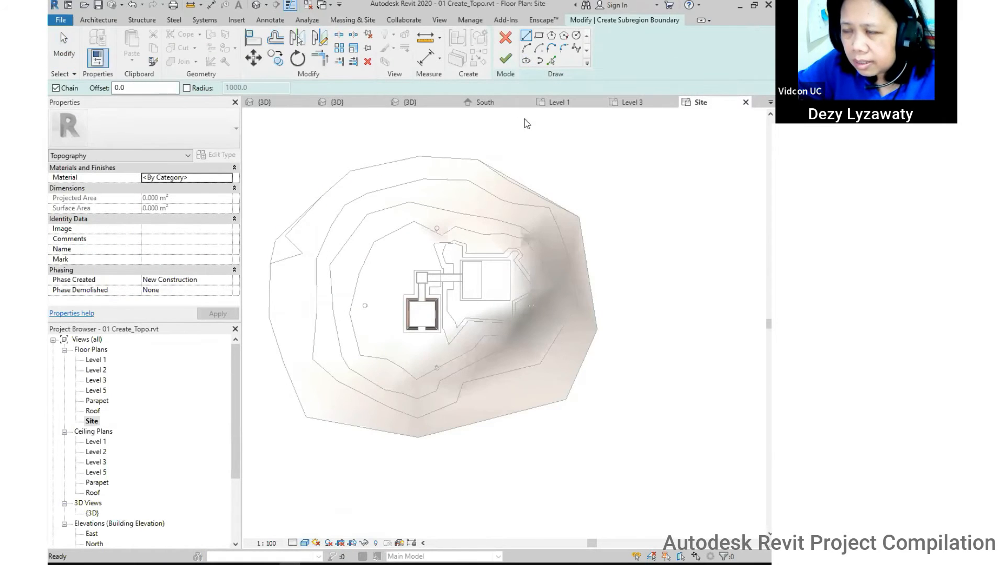
{"action": "scroll", "coordinate": [528, 126], "scroll_direction": "up", "scroll_amount": 2}
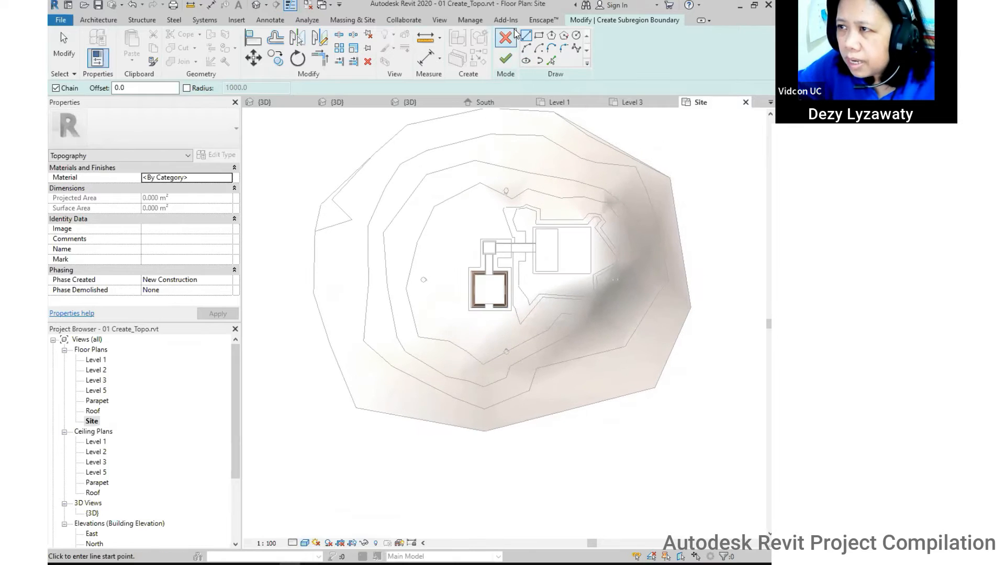
{"action": "scroll", "coordinate": [476, 298], "scroll_direction": "up", "scroll_amount": 1}
{"action": "left_click", "coordinate": [468, 309]}
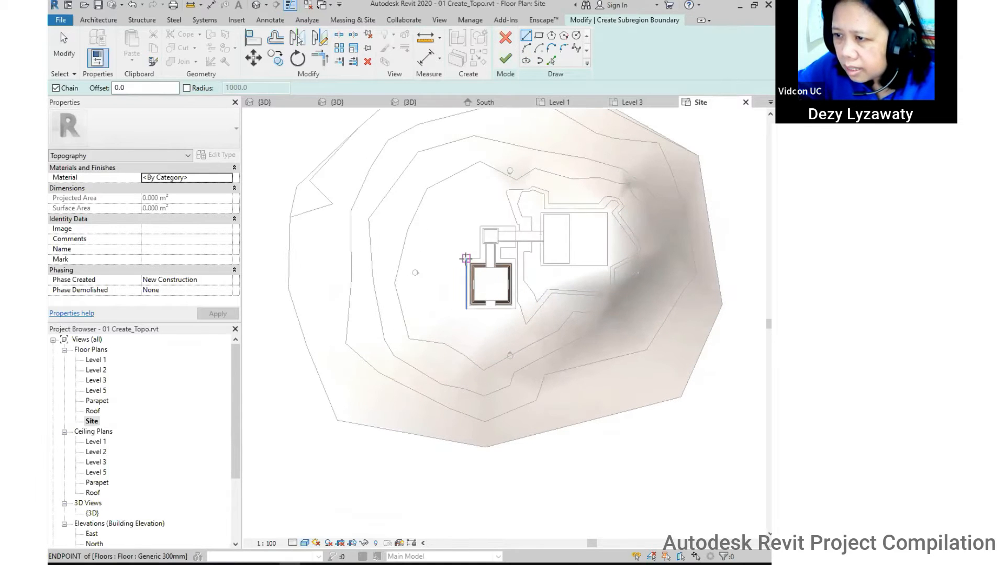
{"action": "left_click", "coordinate": [465, 258]}
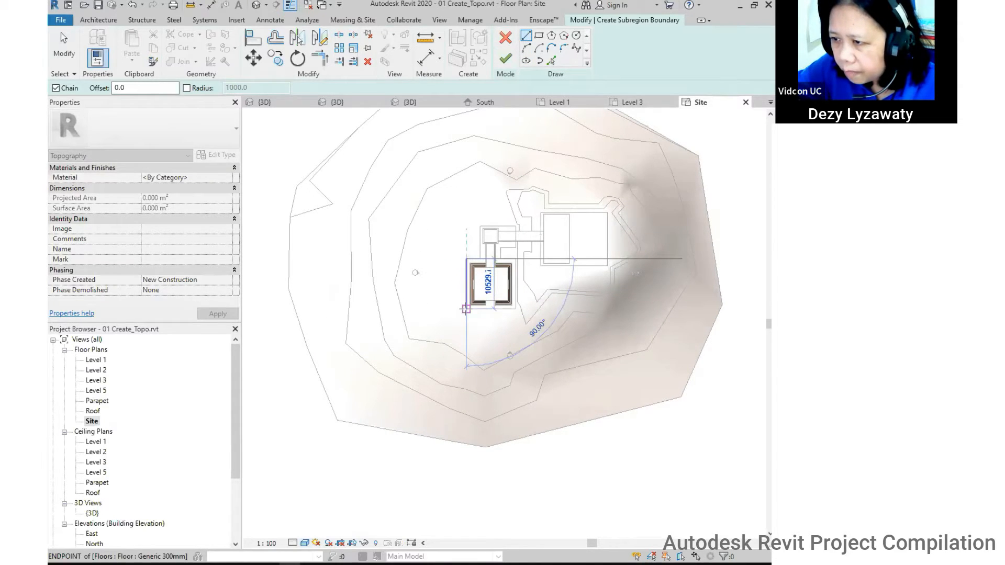
{"action": "left_click", "coordinate": [434, 309]}
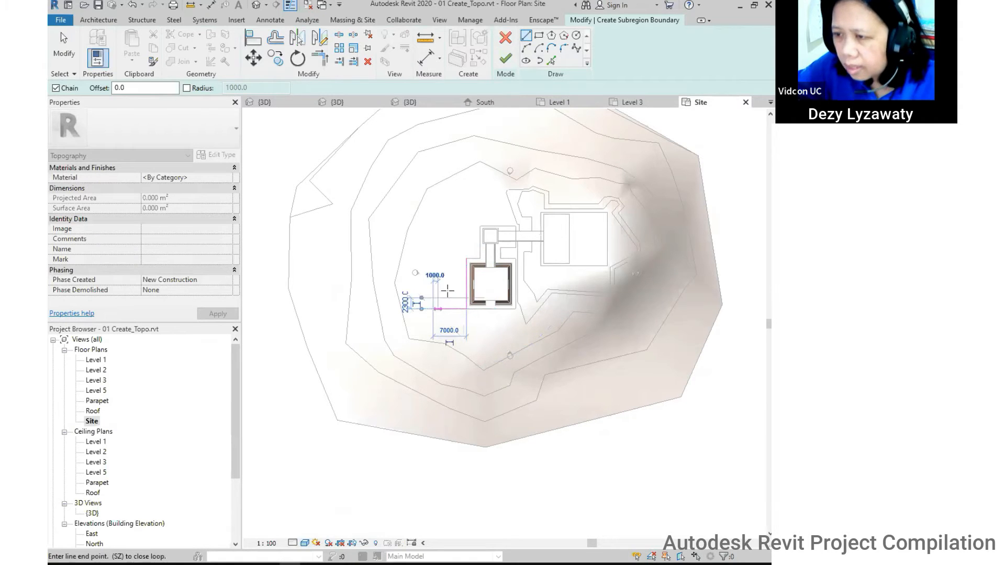
{"action": "left_click", "coordinate": [433, 258]}
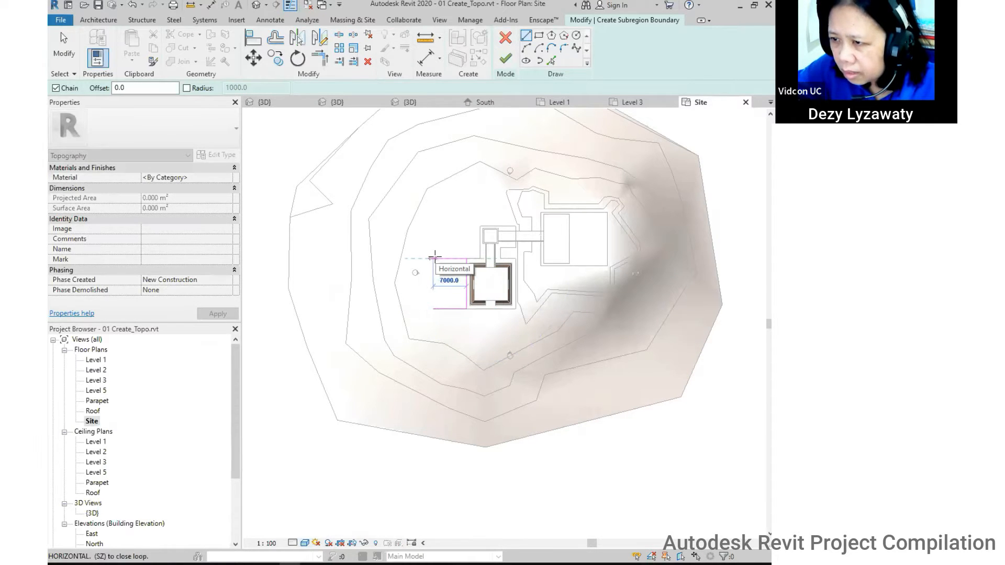
{"action": "left_click", "coordinate": [430, 292]}
{"action": "key", "text": "Escape"}
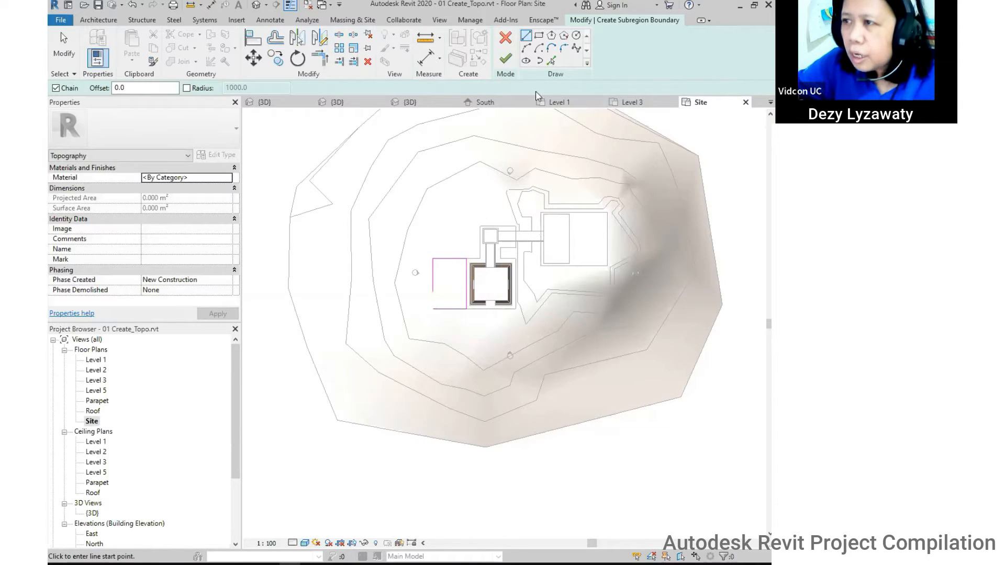
Draw the road's two curved edges as start-end-radius arcs from the rectangle's west opening to beyond the terrain's west boundary.
{"action": "left_click", "coordinate": [525, 48]}
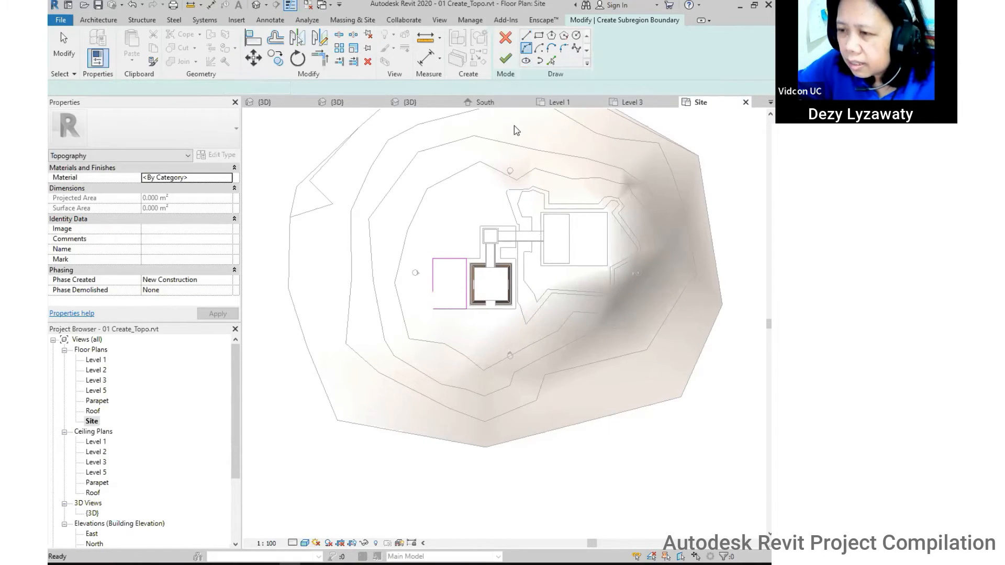
{"action": "left_click", "coordinate": [433, 293]}
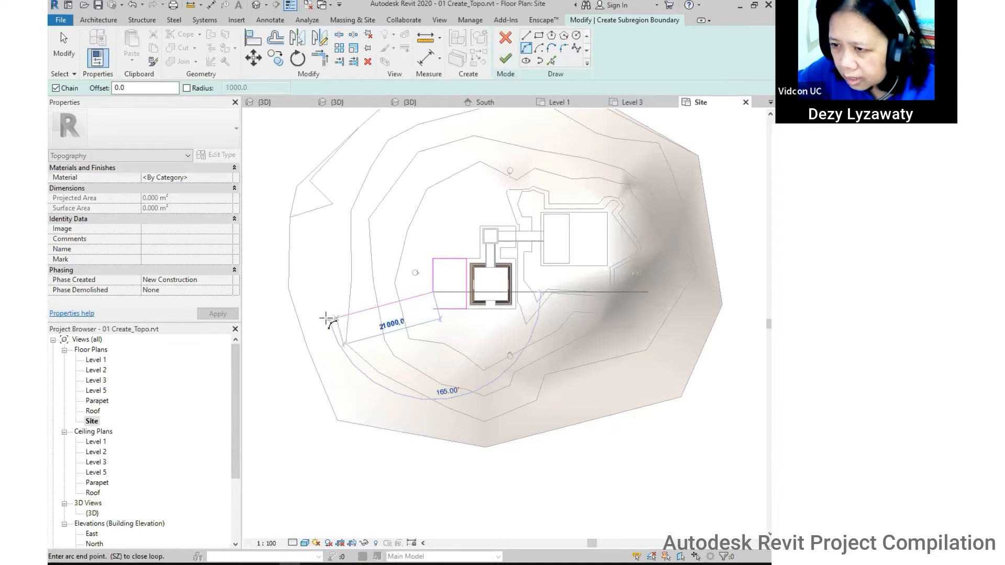
{"action": "left_click", "coordinate": [287, 331]}
{"action": "left_click", "coordinate": [365, 328]}
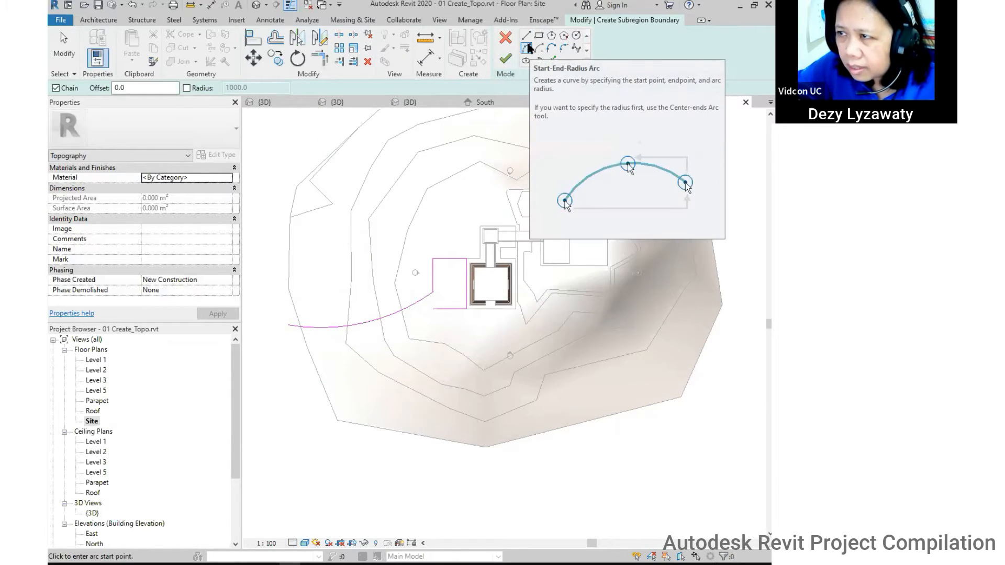
{"action": "left_click", "coordinate": [433, 309]}
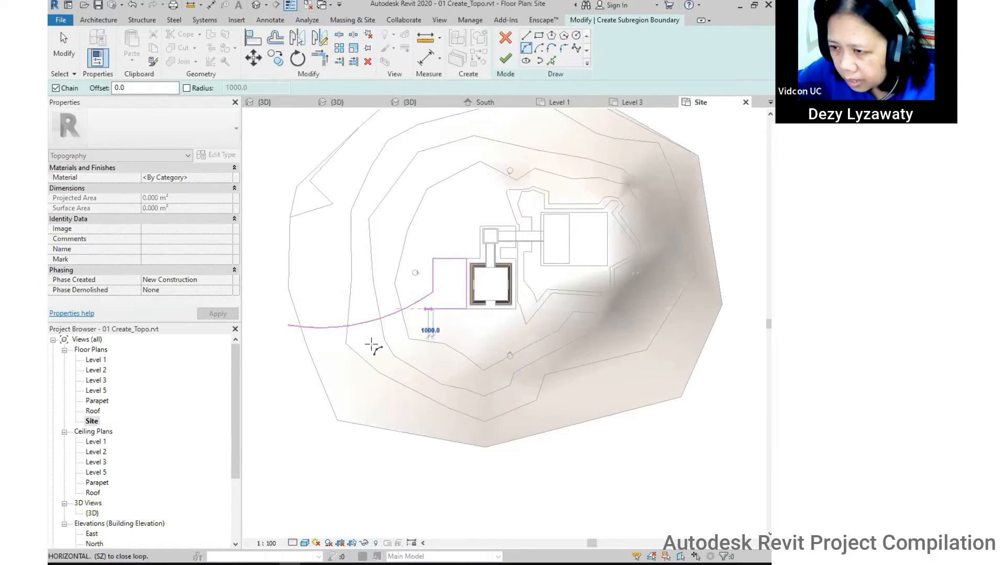
{"action": "left_click", "coordinate": [287, 348]}
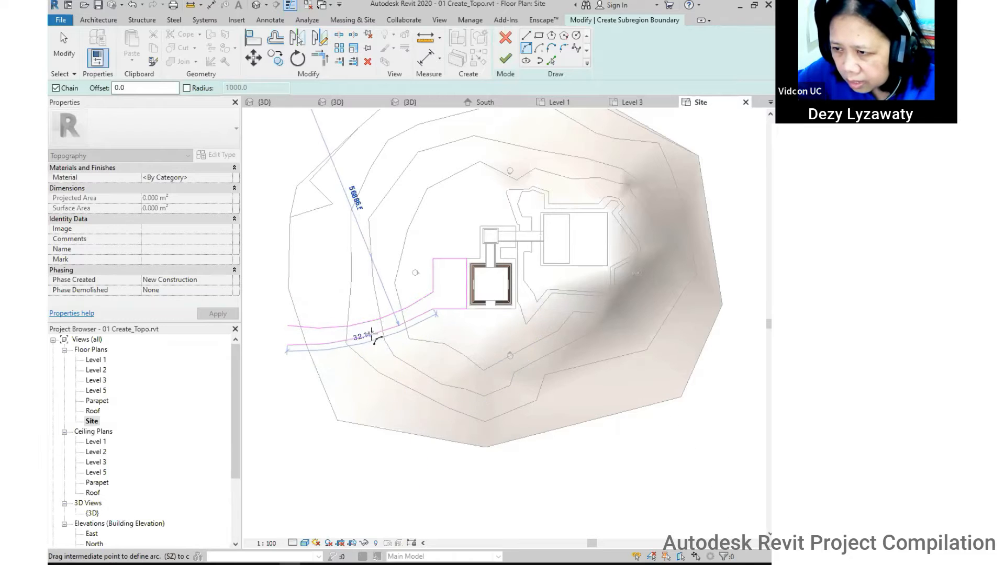
{"action": "left_click", "coordinate": [374, 341]}
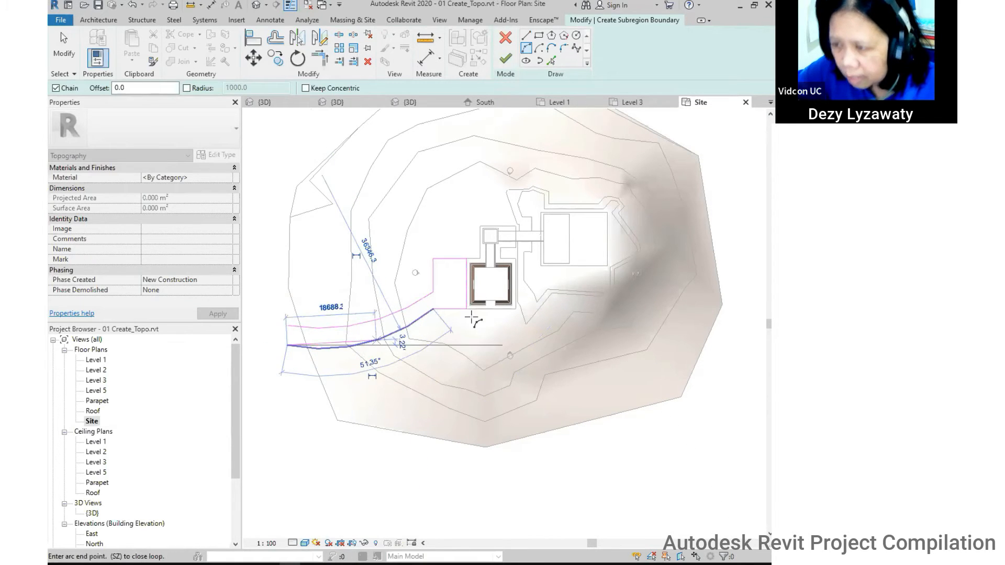
Connect the west ends of the two road arcs with a straight line about 4000 mm long.
{"action": "left_click", "coordinate": [526, 35]}
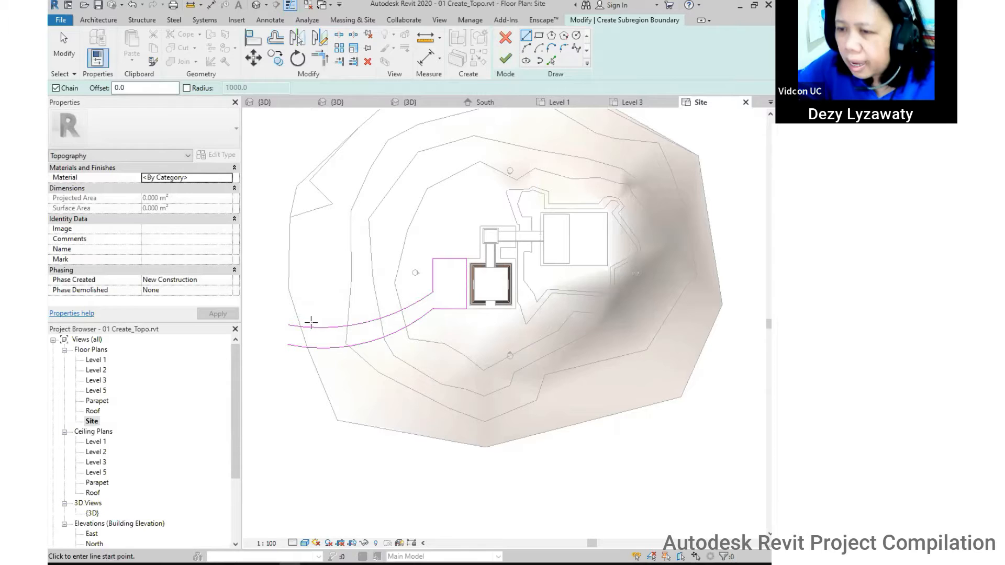
{"action": "left_click", "coordinate": [288, 325]}
{"action": "left_click", "coordinate": [288, 345]}
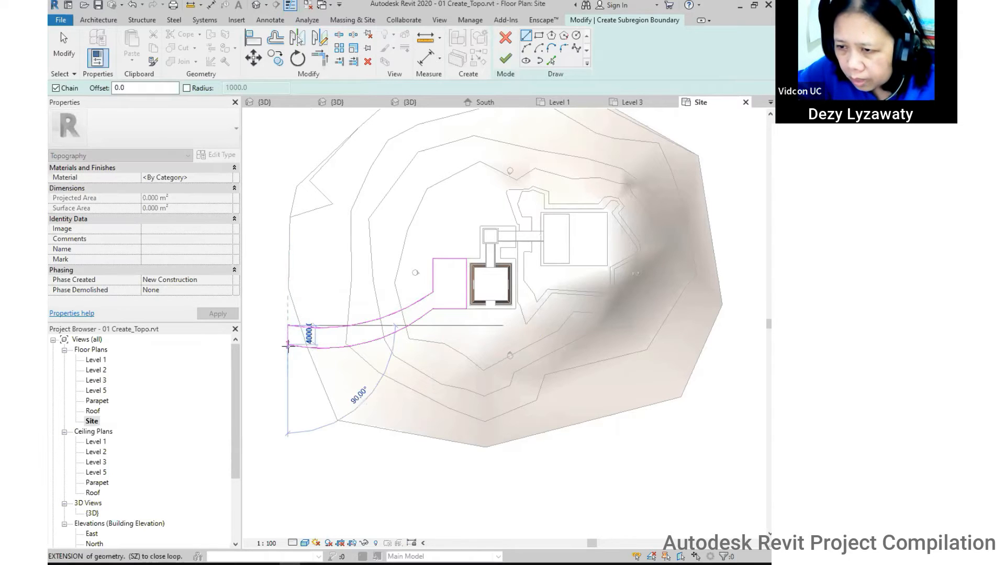
{"action": "key", "text": "Escape"}
{"action": "key", "text": "Escape"}
{"action": "scroll", "coordinate": [293, 341], "scroll_direction": "up", "scroll_amount": 2}
{"action": "scroll", "coordinate": [316, 343], "scroll_direction": "down", "scroll_amount": 2}
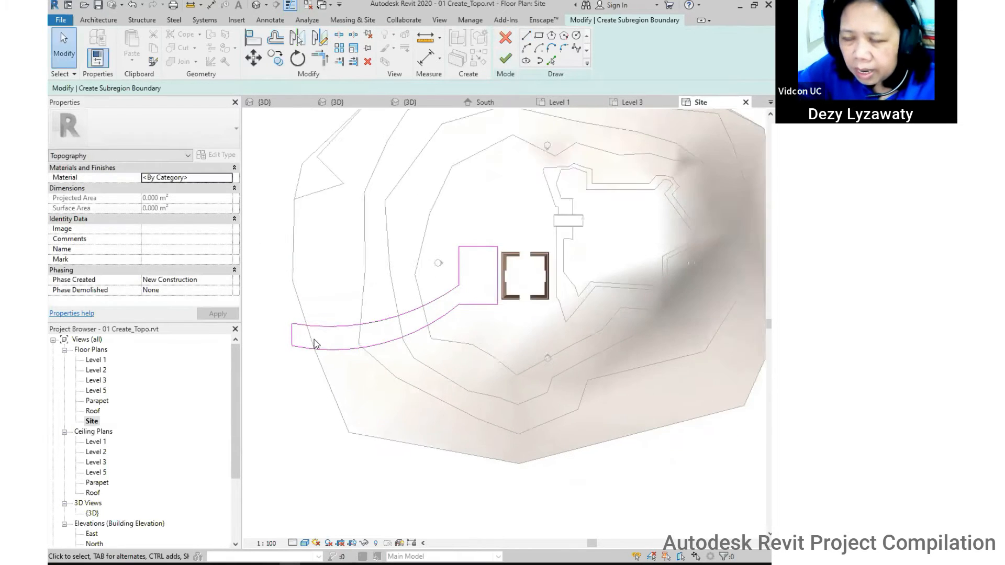
Move the rectangle's west edge outward until the area is about 10100 mm wide.
{"action": "scroll", "coordinate": [496, 236], "scroll_direction": "up", "scroll_amount": 2}
{"action": "left_click", "coordinate": [426, 271]}
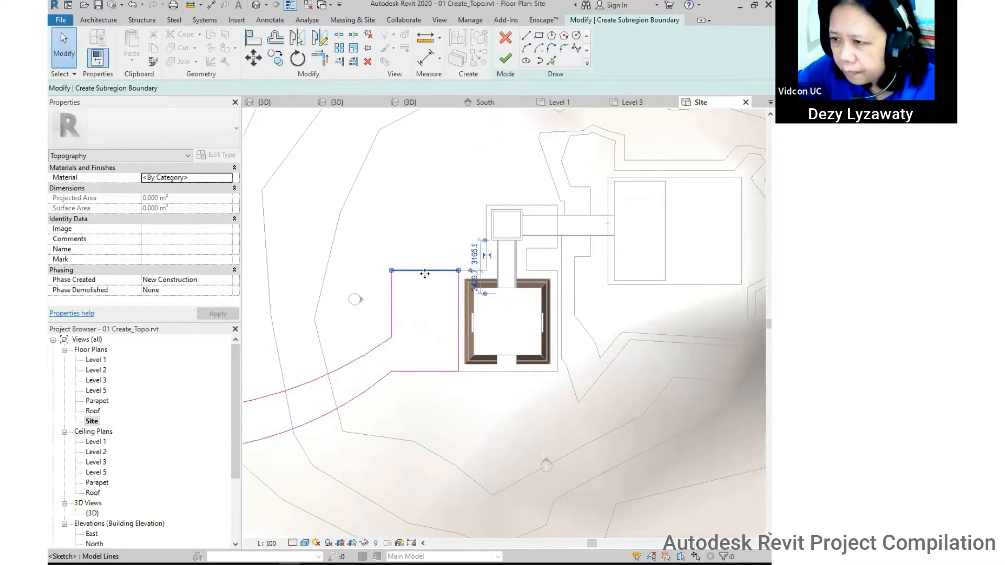
{"action": "left_click_drag", "start_coordinate": [392, 316], "coordinate": [362, 317]}
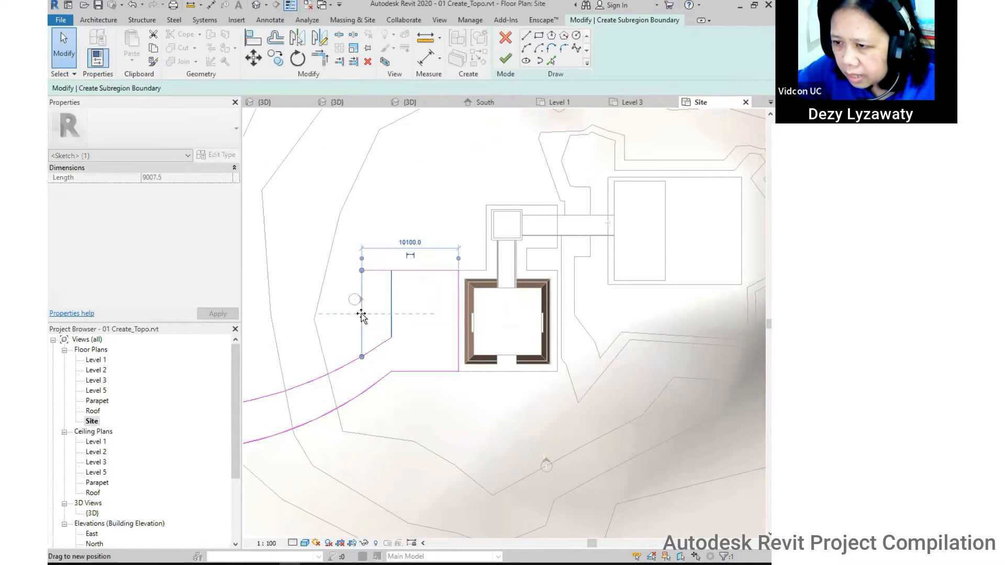
{"action": "left_click", "coordinate": [420, 349]}
{"action": "scroll", "coordinate": [419, 349], "scroll_direction": "down", "scroll_amount": 4}
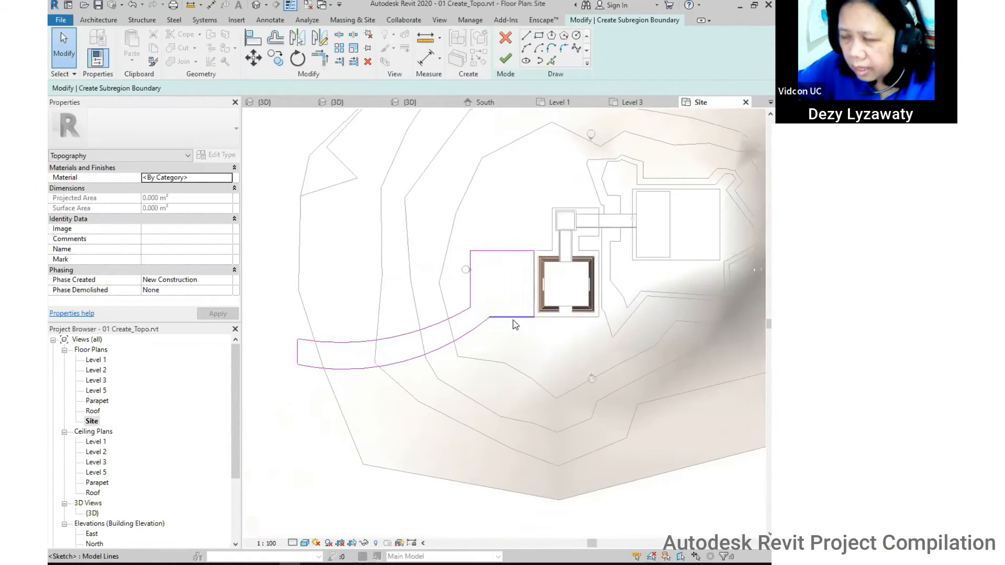
Try to finish the subregion sketch, and join the open corner at the road's southwest end with Trim/Extend to Corner.
{"action": "left_click", "coordinate": [510, 63]}
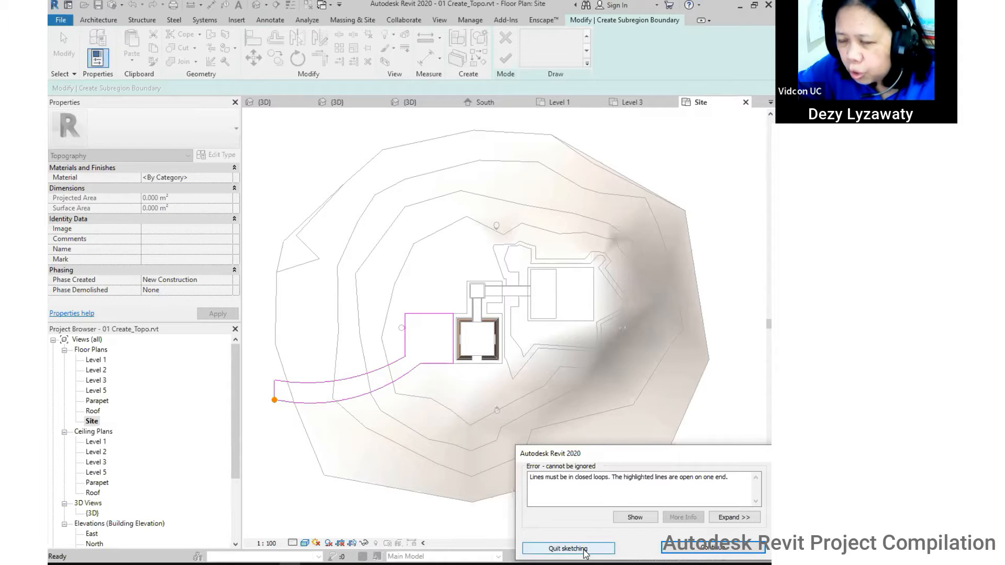
{"action": "left_click", "coordinate": [713, 548]}
{"action": "middle_click_drag", "start_coordinate": [471, 383], "coordinate": [546, 356]}
{"action": "scroll", "coordinate": [330, 374], "scroll_direction": "up", "scroll_amount": 4}
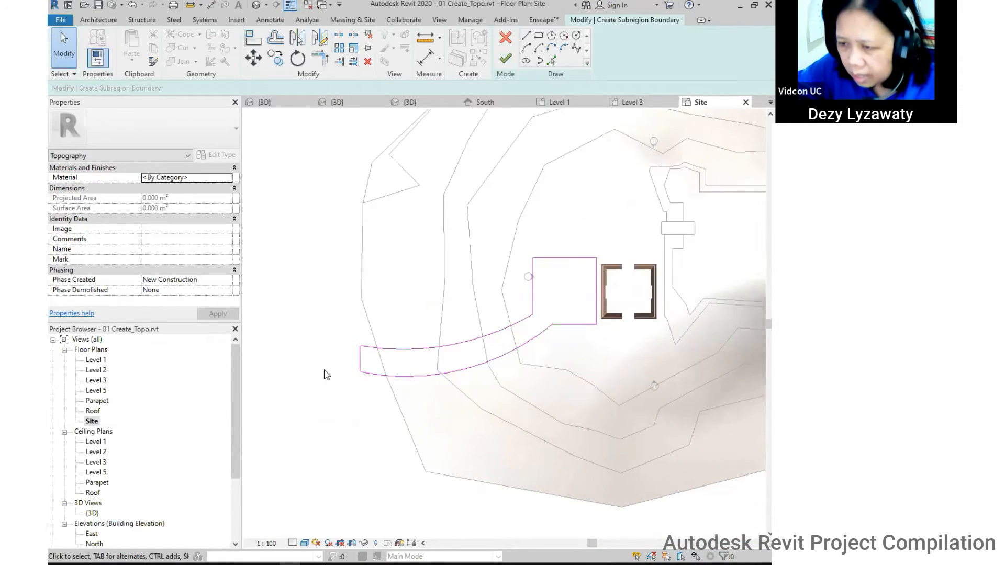
{"action": "scroll", "coordinate": [379, 372], "scroll_direction": "up", "scroll_amount": 5}
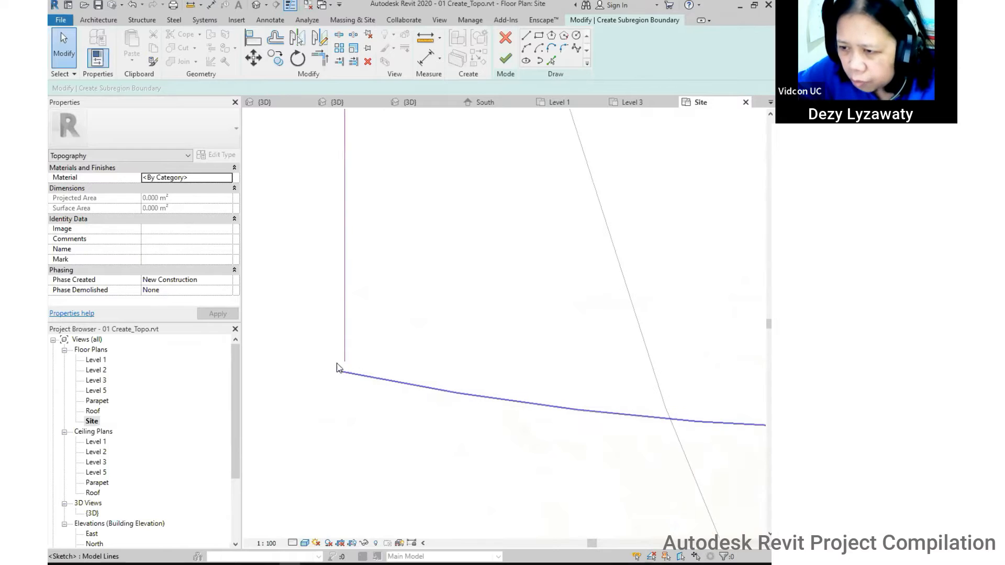
{"action": "left_click", "coordinate": [345, 360]}
{"action": "left_click_drag", "start_coordinate": [345, 361], "coordinate": [344, 372]}
{"action": "left_click", "coordinate": [320, 59]}
{"action": "left_click", "coordinate": [344, 348]}
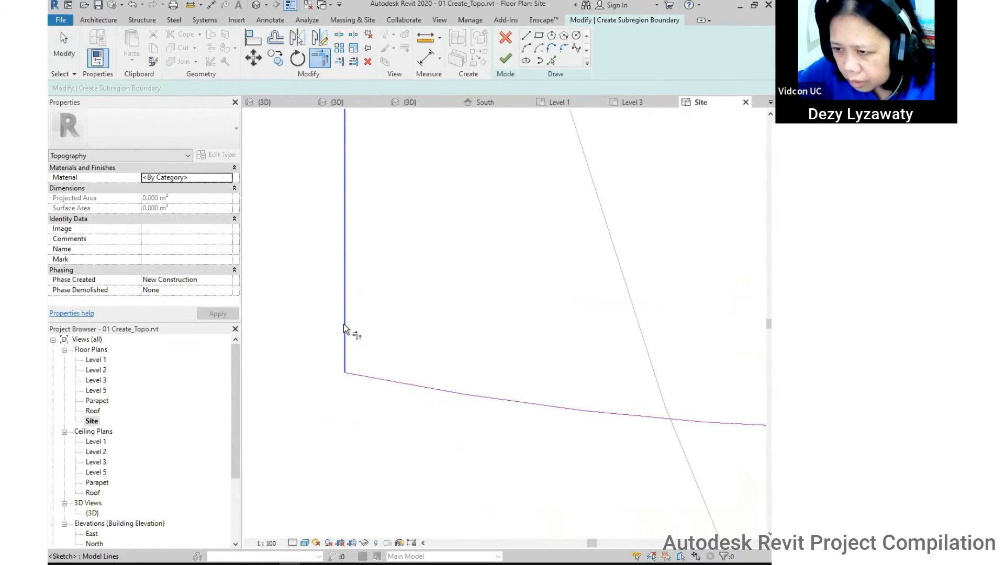
{"action": "scroll", "coordinate": [344, 324], "scroll_direction": "down", "scroll_amount": 3}
{"action": "key", "text": "Escape"}
{"action": "scroll", "coordinate": [387, 342], "scroll_direction": "down", "scroll_amount": 1}
{"action": "middle_click_drag", "start_coordinate": [411, 337], "coordinate": [335, 383]}
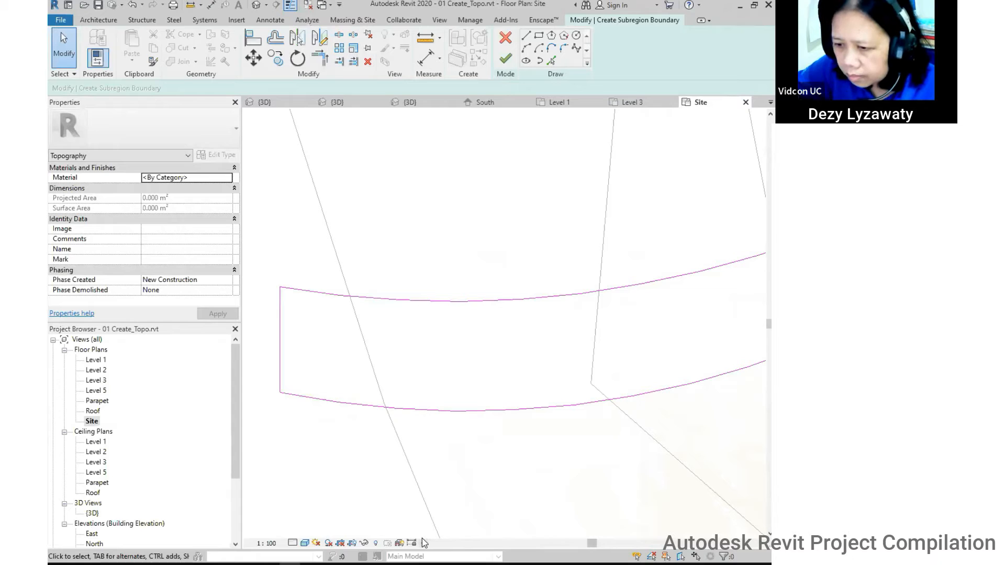
Finish the subregion boundary and view the road from the west side in the default 3D view.
{"action": "mouse_move", "coordinate": [328, 562]}
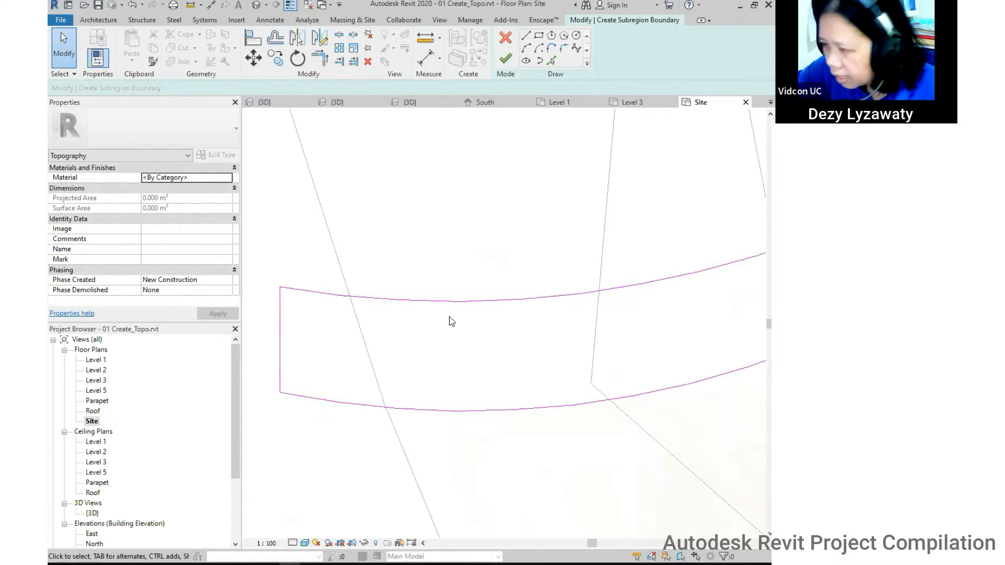
{"action": "scroll", "coordinate": [447, 319], "scroll_direction": "down", "scroll_amount": 5}
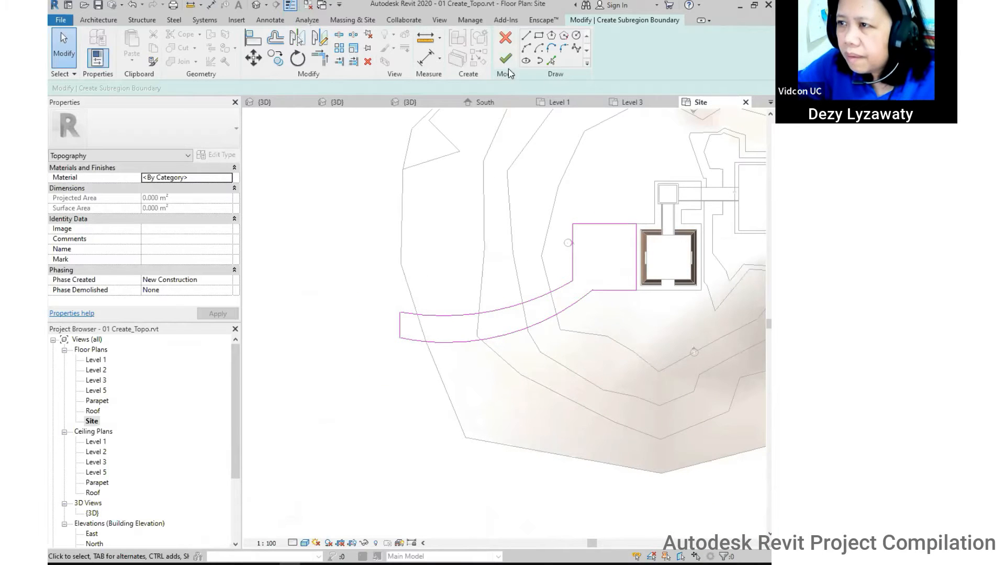
{"action": "left_click", "coordinate": [504, 58]}
{"action": "scroll", "coordinate": [481, 220], "scroll_direction": "down", "scroll_amount": 3}
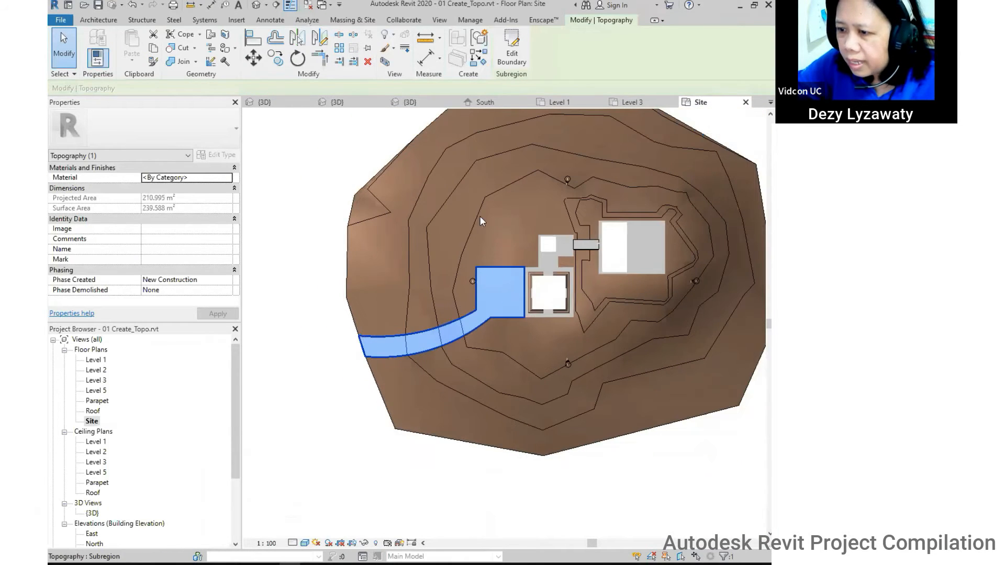
{"action": "left_click", "coordinate": [255, 5]}
{"action": "middle_click_drag", "start_coordinate": [542, 386], "coordinate": [614, 186], "text": "shift"}
Open the default 3D view and highlight the road subregion to check its extent.
{"action": "left_click", "coordinate": [462, 270]}
{"action": "key", "text": "Delete"}
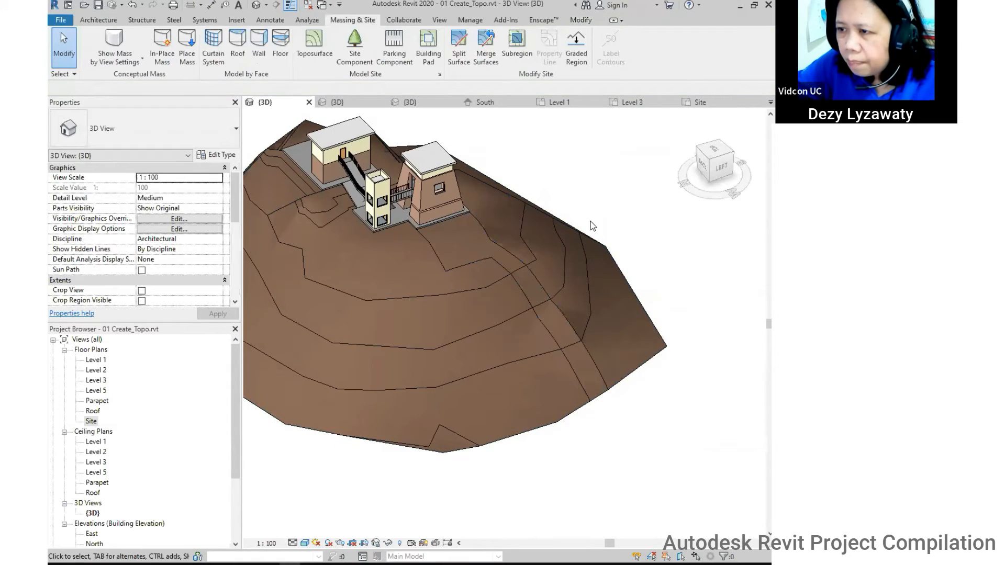
{"action": "left_click", "coordinate": [476, 254]}
{"action": "left_click", "coordinate": [477, 252]}
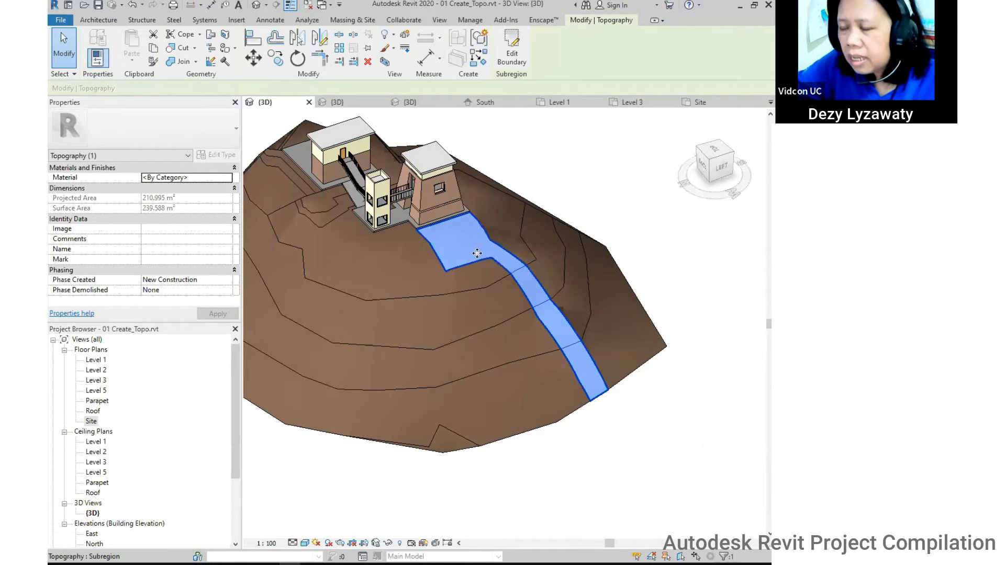
{"action": "left_click", "coordinate": [701, 412]}
Assign the Site - Grass material to the road subregion.
{"action": "left_click", "coordinate": [579, 350]}
{"action": "left_click", "coordinate": [579, 350]}
{"action": "left_click", "coordinate": [578, 349]}
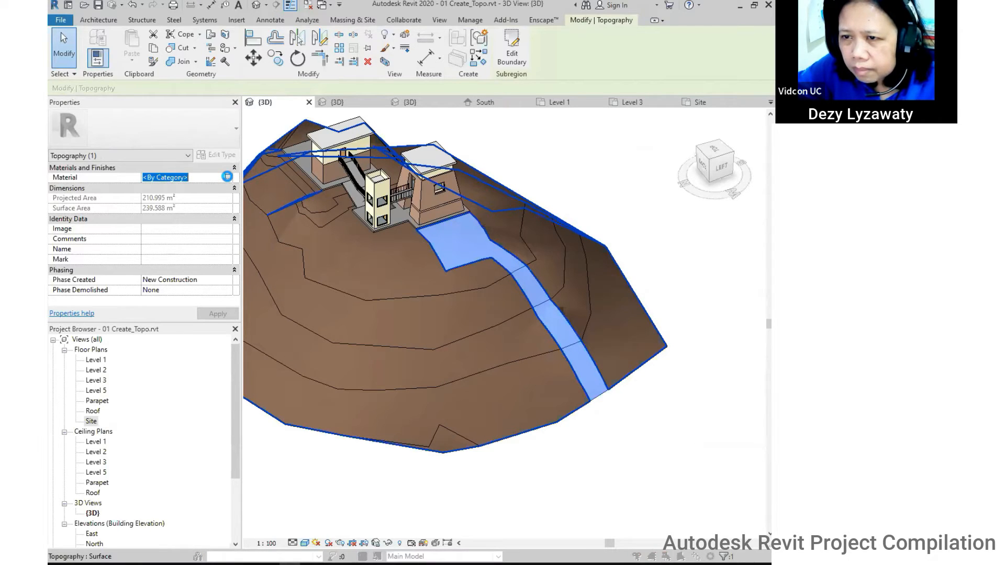
{"action": "left_click", "coordinate": [223, 179]}
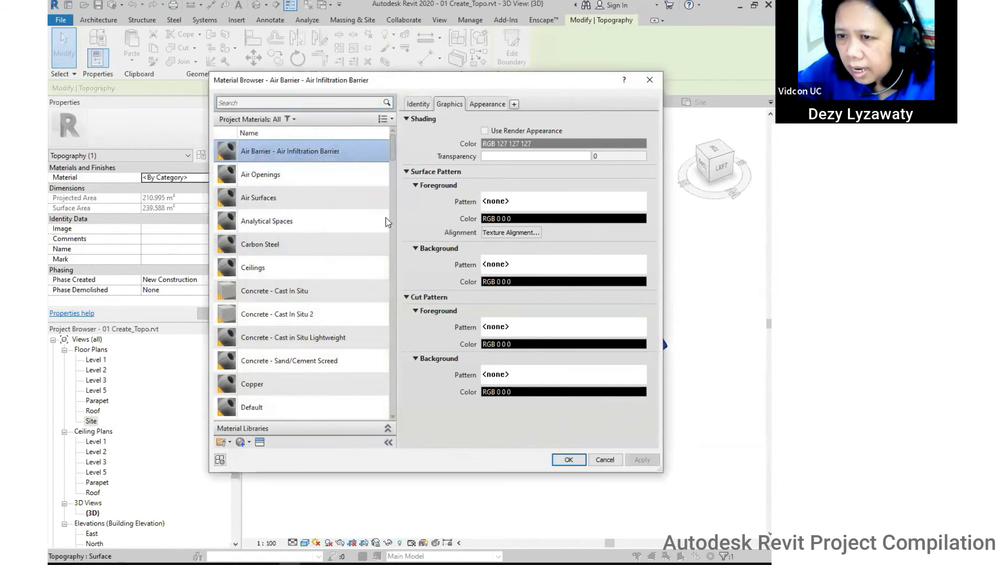
{"action": "scroll", "coordinate": [394, 150], "scroll_direction": "down", "scroll_amount": 5}
{"action": "scroll", "coordinate": [396, 227], "scroll_direction": "up", "scroll_amount": 4}
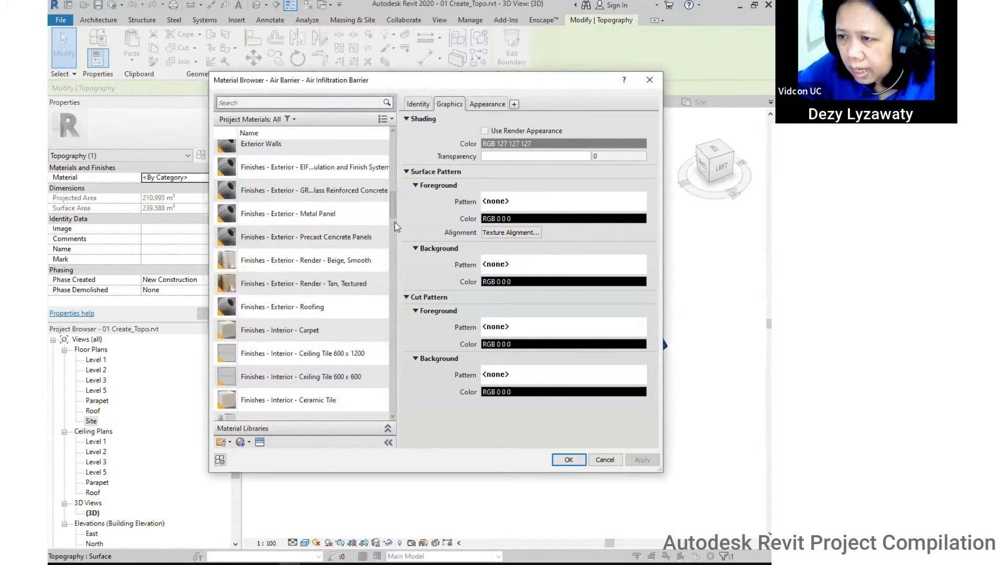
{"action": "left_click_drag", "start_coordinate": [393, 212], "coordinate": [362, 359]}
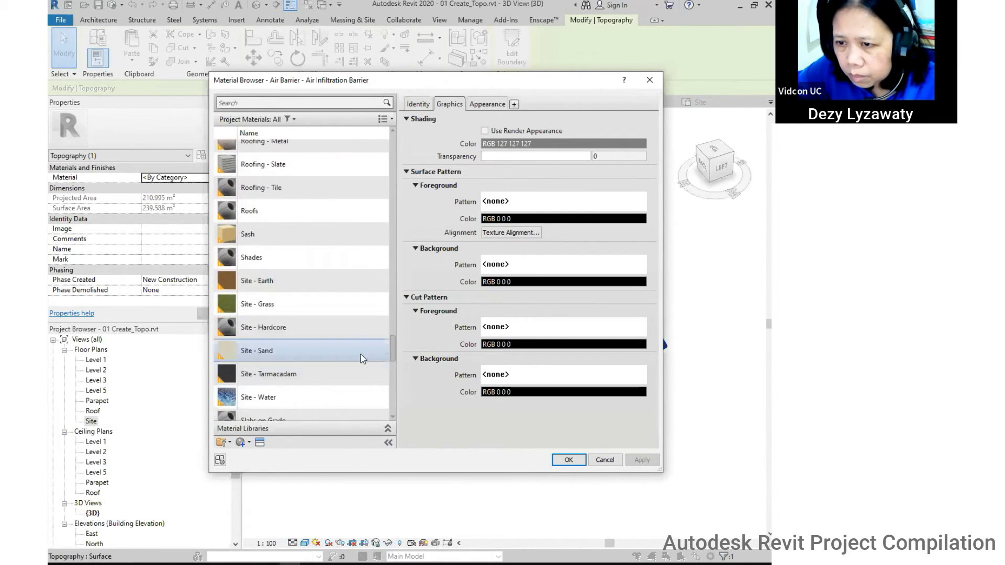
{"action": "left_click", "coordinate": [252, 312]}
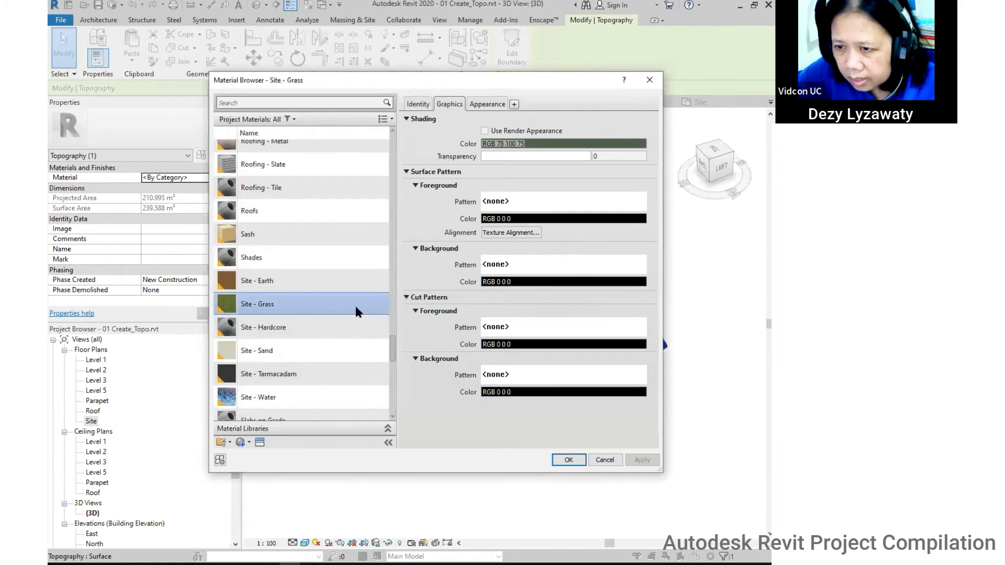
{"action": "left_click", "coordinate": [567, 461]}
Inspect the road subregion's new material from the front of the hill in the 3D view.
{"action": "left_click", "coordinate": [649, 480]}
{"action": "middle_click_drag", "start_coordinate": [441, 388], "coordinate": [529, 366], "text": "shift"}
{"action": "left_click", "coordinate": [529, 366]}
{"action": "left_click", "coordinate": [619, 464]}
{"action": "middle_click_drag", "start_coordinate": [587, 440], "coordinate": [415, 249], "text": "shift"}
{"action": "left_click", "coordinate": [415, 249]}
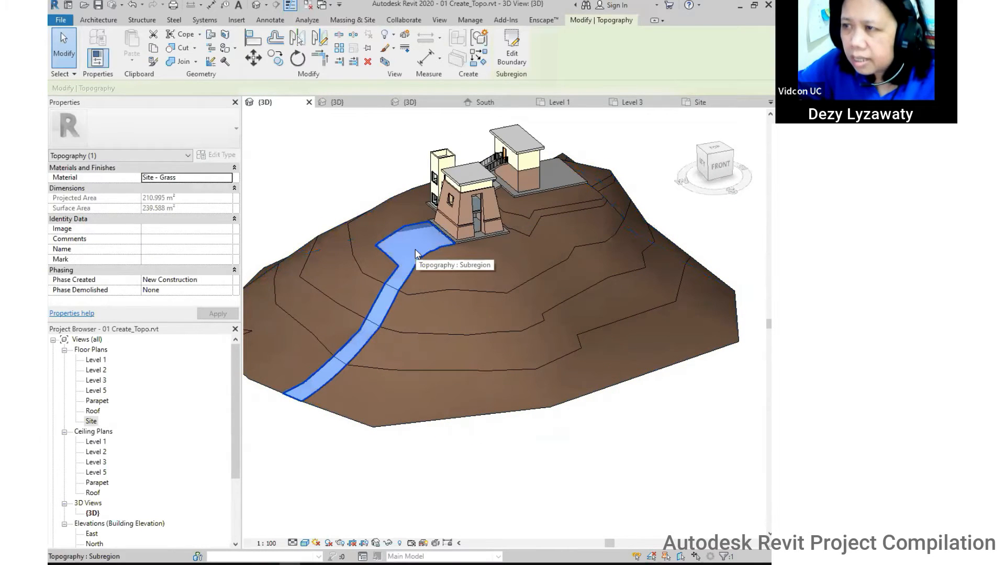
{"action": "left_click", "coordinate": [536, 428]}
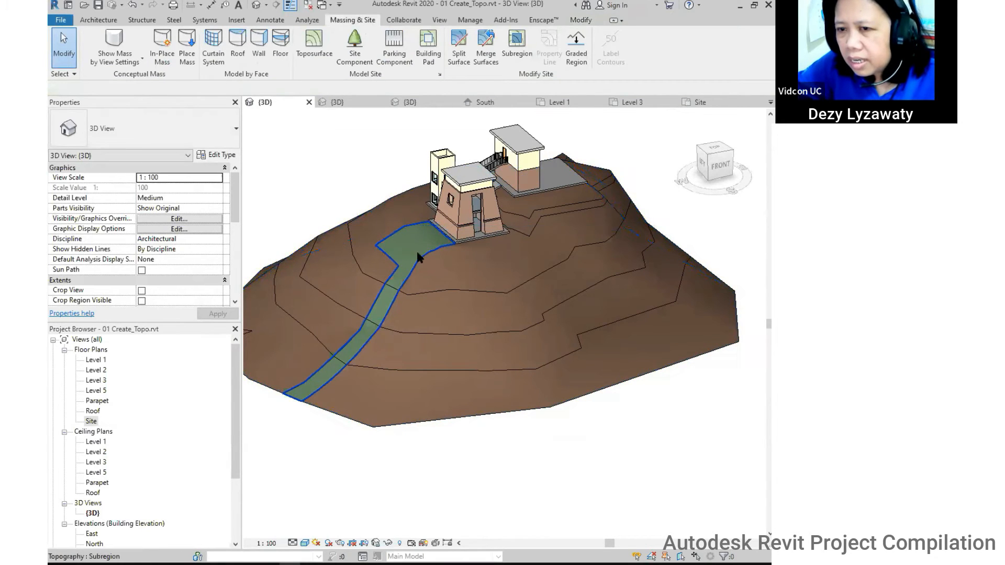
{"action": "middle_click_drag", "start_coordinate": [417, 256], "coordinate": [441, 316], "text": "shift"}
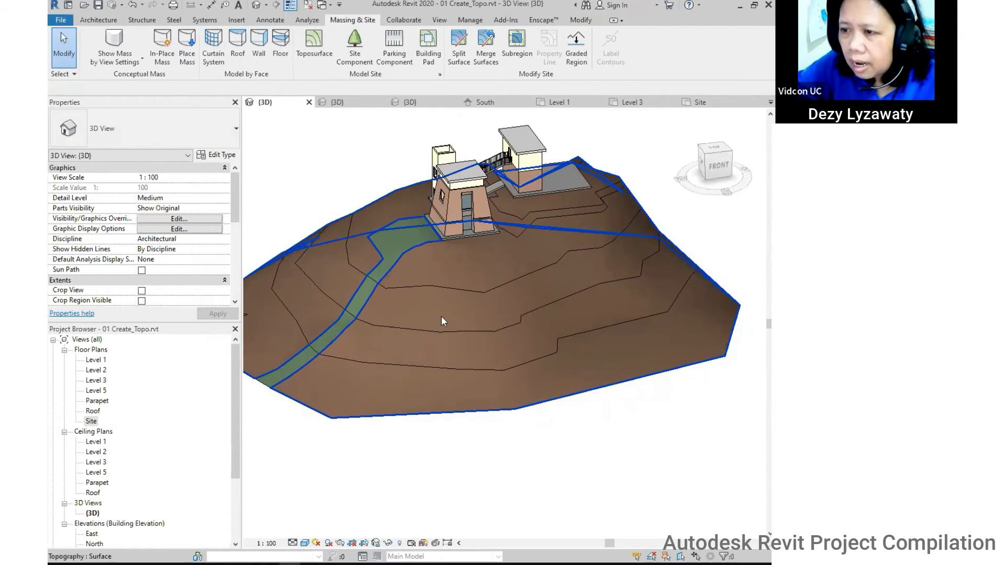
{"action": "left_click", "coordinate": [420, 234]}
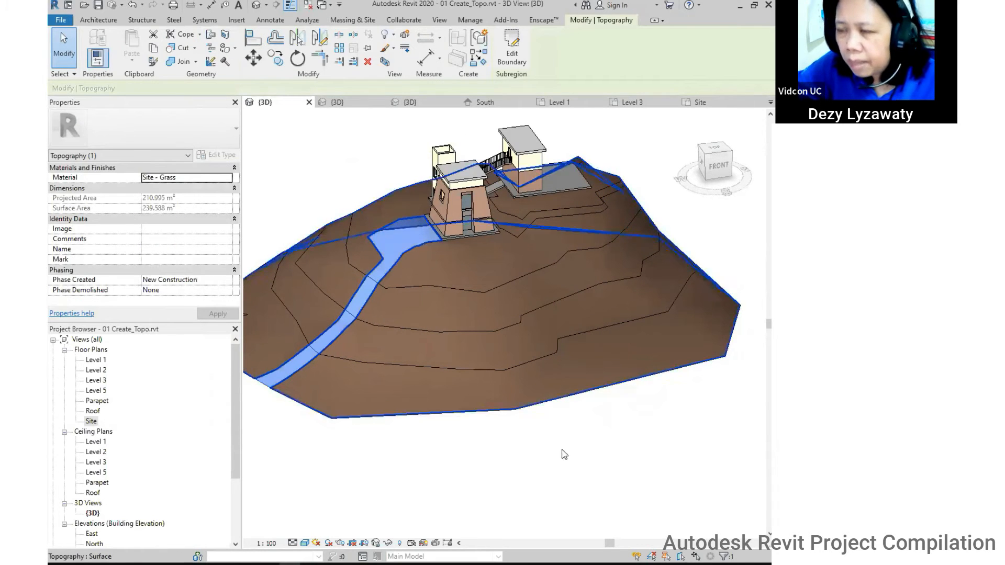
{"action": "left_click", "coordinate": [478, 415]}
Examine the hill's slope east of the east building's pad in the 3D view.
{"action": "middle_click_drag", "start_coordinate": [410, 348], "coordinate": [463, 351], "text": "shift"}
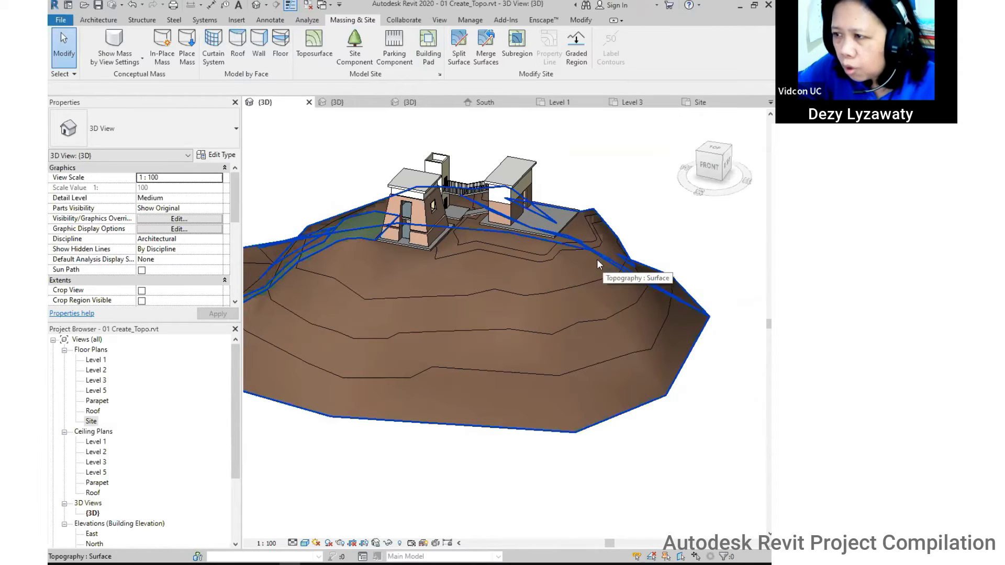
{"action": "middle_click_drag", "start_coordinate": [553, 278], "coordinate": [489, 323], "text": "shift"}
{"action": "scroll", "coordinate": [493, 319], "scroll_direction": "up", "scroll_amount": 3}
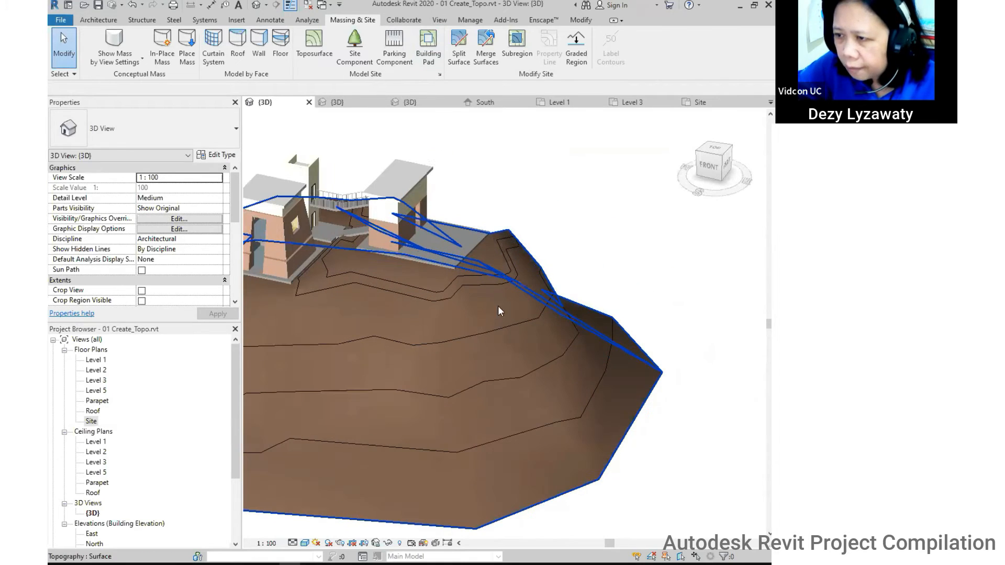
{"action": "key", "text": "ctrl"}
{"action": "key", "text": "ctrl"}
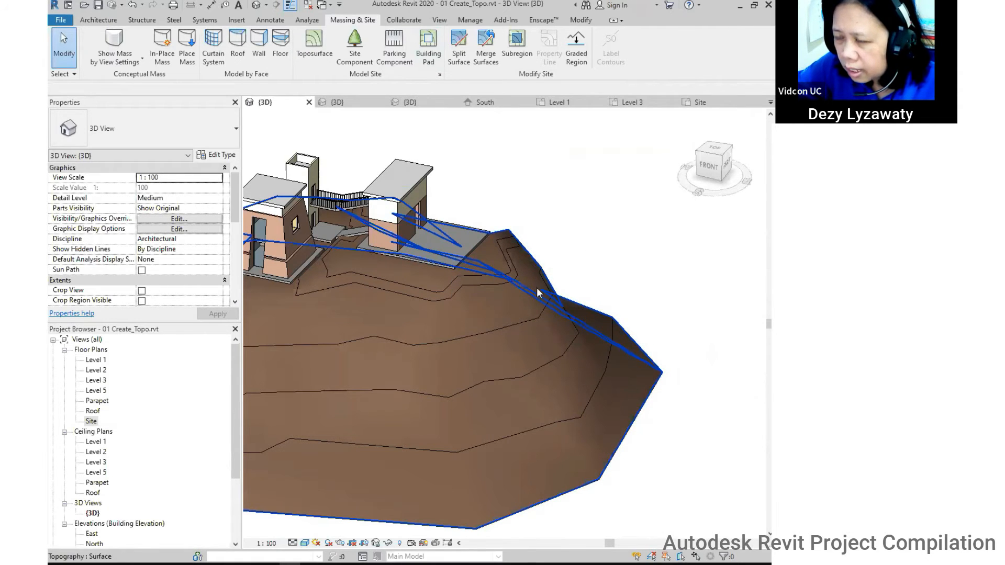
{"action": "middle_click_drag", "start_coordinate": [482, 294], "coordinate": [534, 329], "text": "shift"}
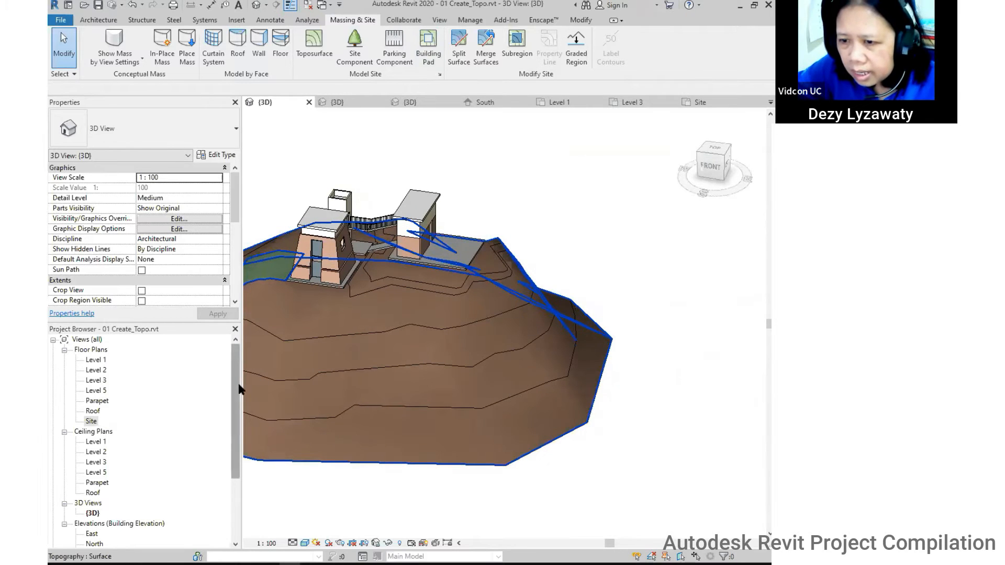
In the South elevation, extend the level lines eastward beyond the edge of the hilltop.
{"action": "left_click_drag", "start_coordinate": [237, 385], "coordinate": [237, 442]}
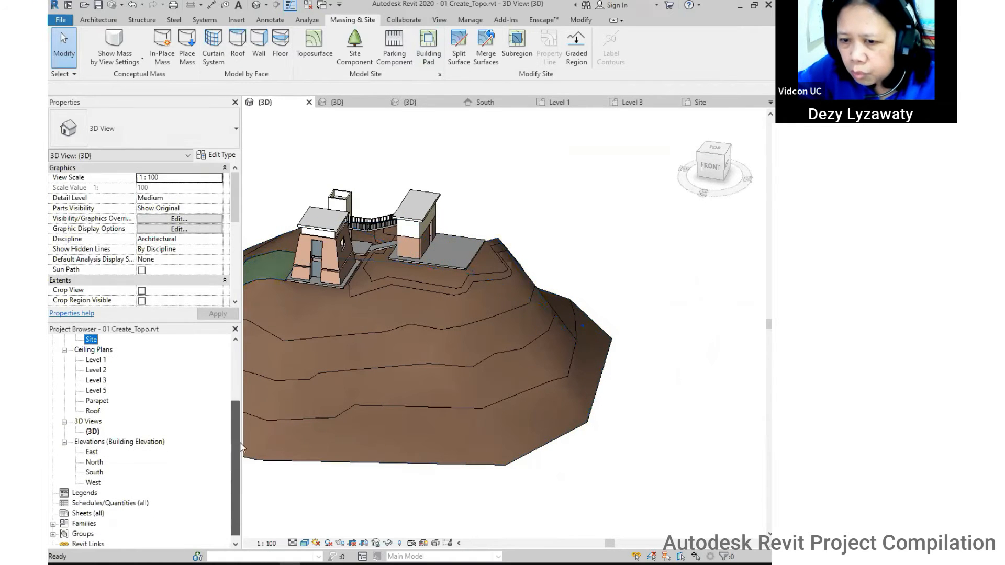
{"action": "double_click", "coordinate": [94, 473]}
{"action": "middle_click_drag", "start_coordinate": [500, 327], "coordinate": [588, 329]}
{"action": "scroll", "coordinate": [591, 314], "scroll_direction": "up", "scroll_amount": 4}
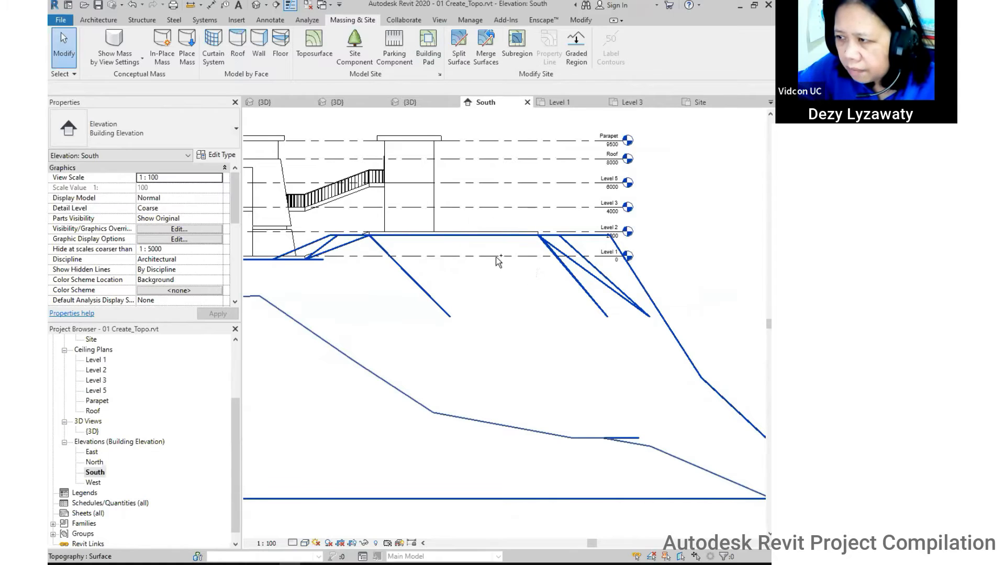
{"action": "scroll", "coordinate": [498, 261], "scroll_direction": "down", "scroll_amount": 1}
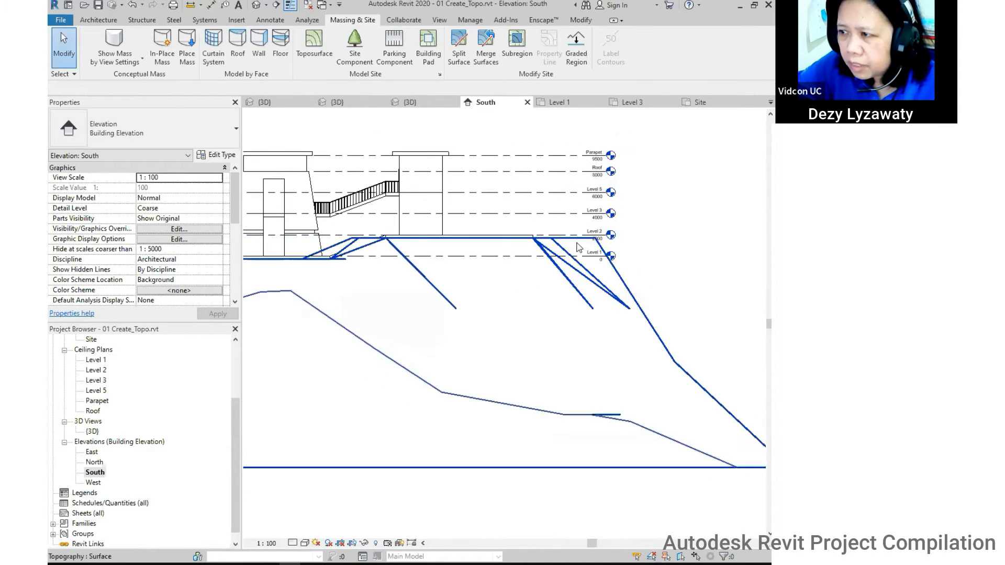
{"action": "scroll", "coordinate": [594, 238], "scroll_direction": "down", "scroll_amount": 1}
{"action": "left_click", "coordinate": [562, 177]}
{"action": "left_click_drag", "start_coordinate": [601, 178], "coordinate": [642, 179]}
{"action": "left_click", "coordinate": [667, 280]}
{"action": "middle_click_drag", "start_coordinate": [653, 293], "coordinate": [675, 293]}
{"action": "scroll", "coordinate": [97, 386], "scroll_direction": "up", "scroll_amount": 3}
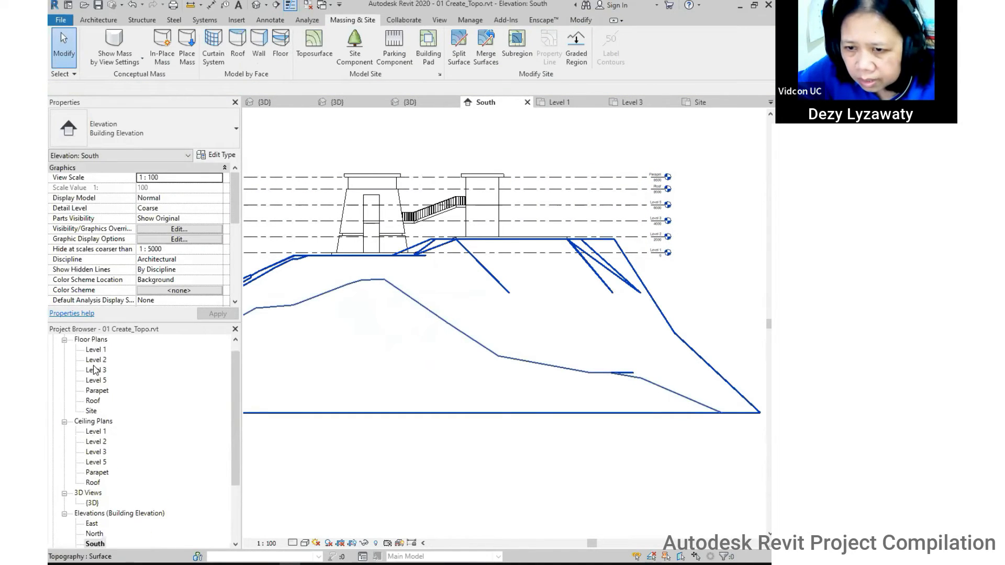
On the Level 2 floor plan, sketch a rectangular building pad about 17000 mm wide from the existing east pad's northeast corner.
{"action": "double_click", "coordinate": [99, 370]}
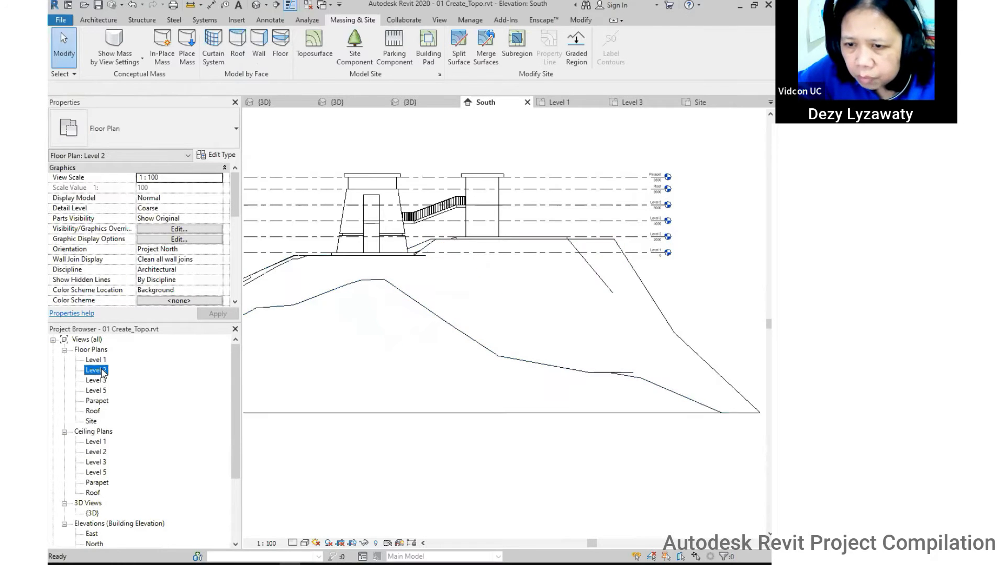
{"action": "scroll", "coordinate": [505, 240], "scroll_direction": "up", "scroll_amount": 3}
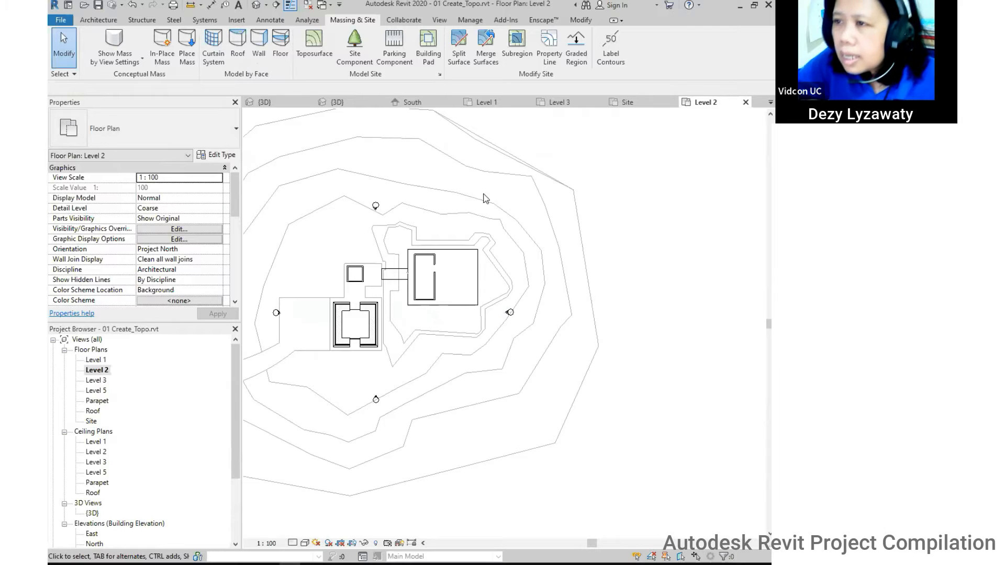
{"action": "left_click", "coordinate": [430, 61]}
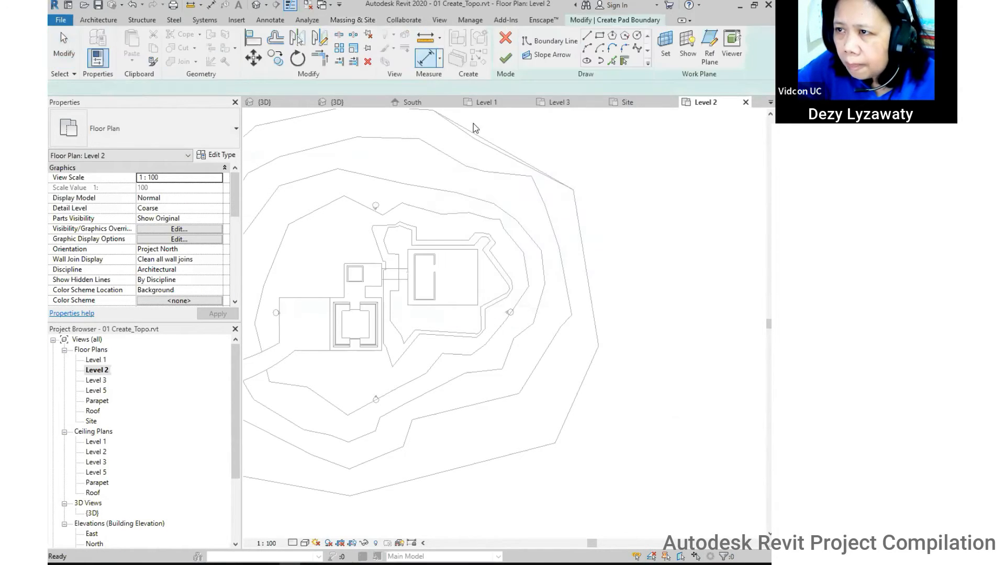
{"action": "left_click", "coordinate": [599, 39]}
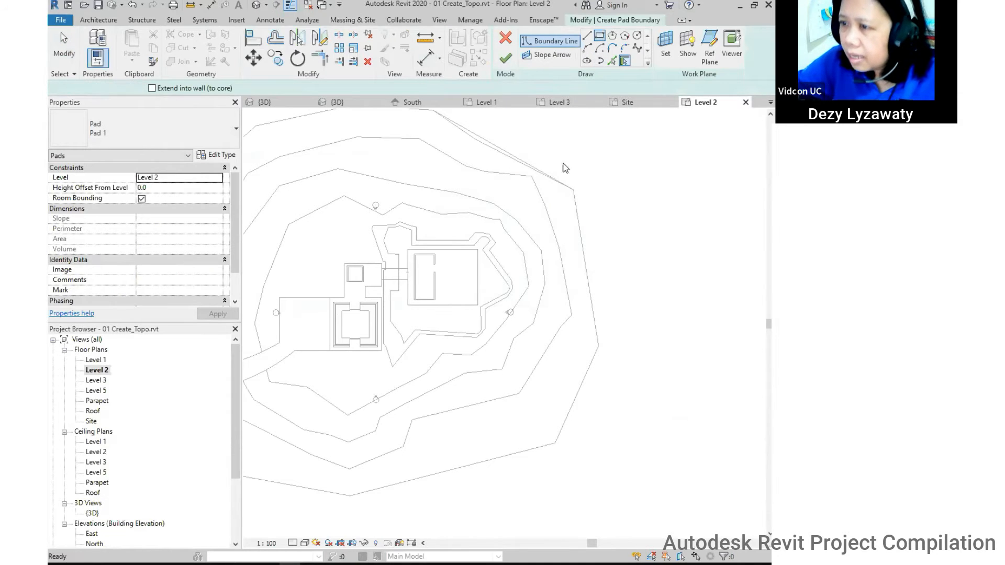
{"action": "scroll", "coordinate": [477, 263], "scroll_direction": "up", "scroll_amount": 3}
{"action": "left_click", "coordinate": [390, 220]}
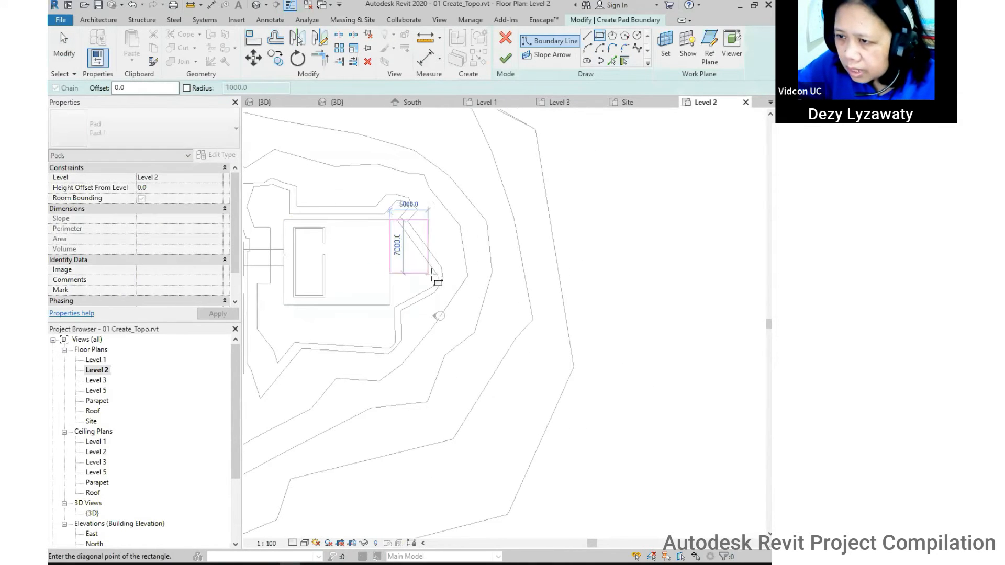
{"action": "left_click", "coordinate": [519, 310]}
{"action": "scroll", "coordinate": [413, 314], "scroll_direction": "up", "scroll_amount": 3}
{"action": "key", "text": "Escape"}
Align the new rectangle's south edge with the south edge of the existing east pad.
{"action": "left_click", "coordinate": [414, 304]}
{"action": "mouse_move", "coordinate": [421, 283]}
{"action": "left_mouse_down"}
{"action": "mouse_move", "coordinate": [426, 293]}
{"action": "mouse_move", "coordinate": [424, 281]}
{"action": "left_mouse_up"}
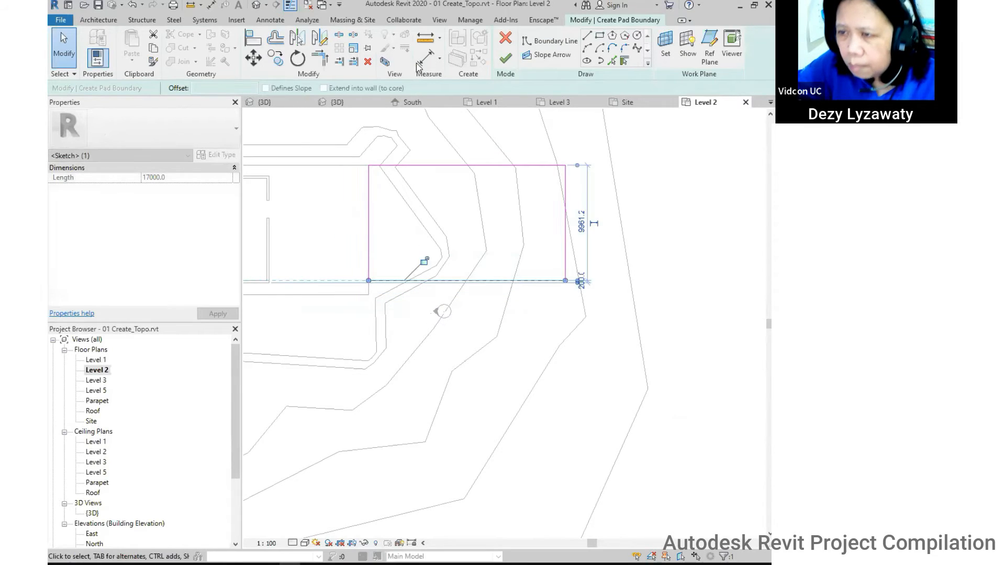
{"action": "left_click", "coordinate": [254, 42]}
{"action": "left_click", "coordinate": [349, 293]}
{"action": "left_click", "coordinate": [412, 280]}
{"action": "middle_click_drag", "start_coordinate": [595, 296], "coordinate": [544, 307]}
{"action": "key", "text": "Escape"}
Set the pad rectangle's width to 15000 mm by relocating its east edge.
{"action": "left_click", "coordinate": [522, 297]}
{"action": "middle_click_drag", "start_coordinate": [485, 302], "coordinate": [529, 302]}
{"action": "left_click", "coordinate": [466, 336]}
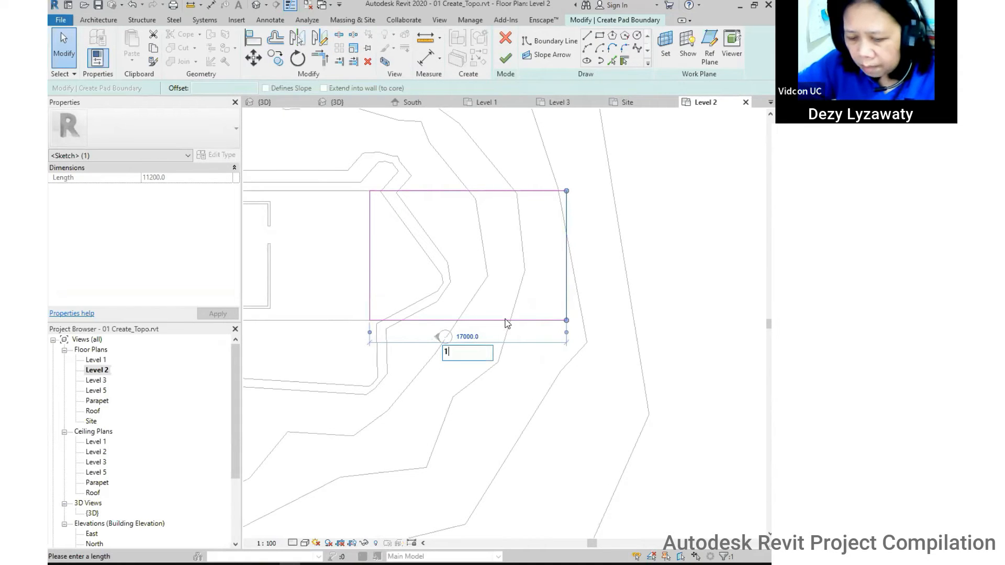
{"action": "type", "text": "15000"}
{"action": "key", "text": "Return"}
{"action": "key", "text": "Escape"}
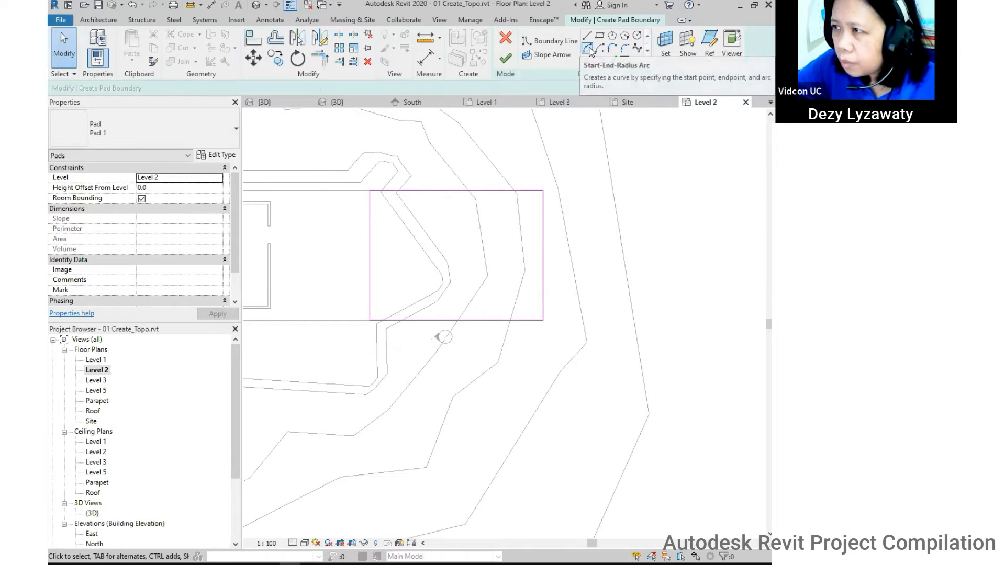
Sketch an outward start-end-radius arc of about 3100 mm radius around the middle of the pad's east edge.
{"action": "left_click", "coordinate": [589, 50]}
{"action": "scroll", "coordinate": [583, 251], "scroll_direction": "up", "scroll_amount": 1}
{"action": "left_click", "coordinate": [531, 212]}
{"action": "left_click", "coordinate": [531, 300]}
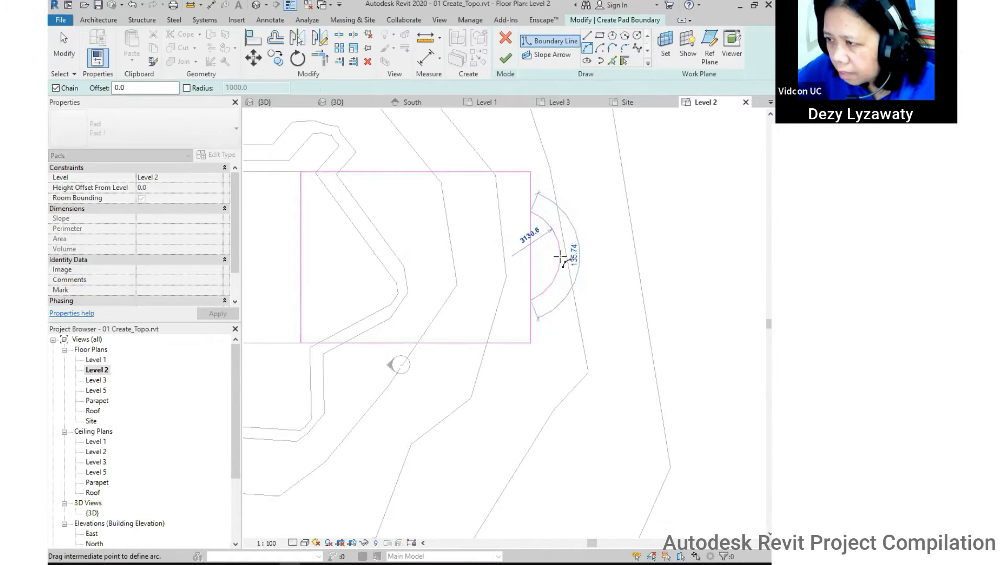
{"action": "left_click", "coordinate": [562, 258]}
{"action": "key", "text": "Escape"}
{"action": "key", "text": "Escape"}
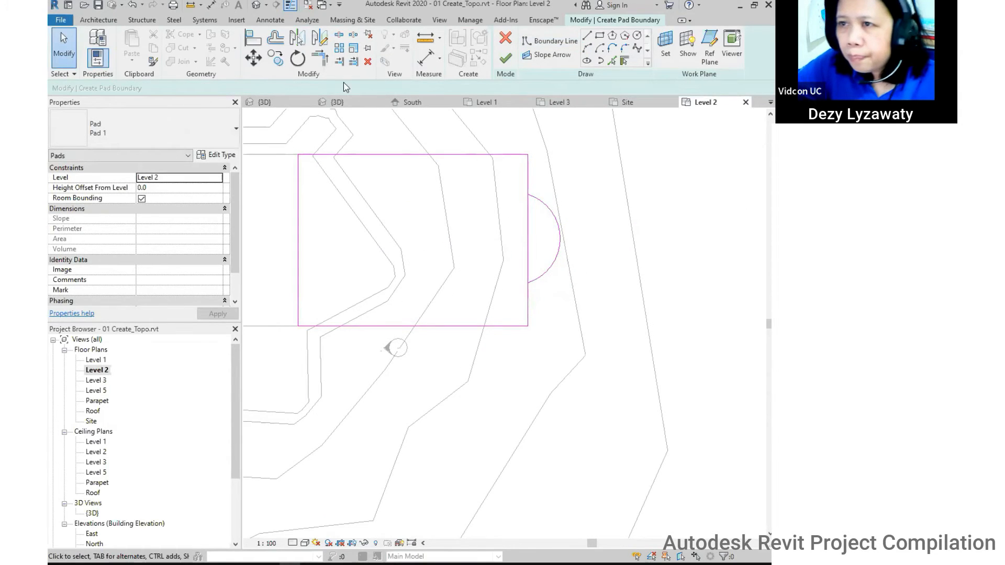
Split the pad's east edge within the arc and trim both halves to the arc's ends to form one closed outline.
{"action": "left_click", "coordinate": [339, 35]}
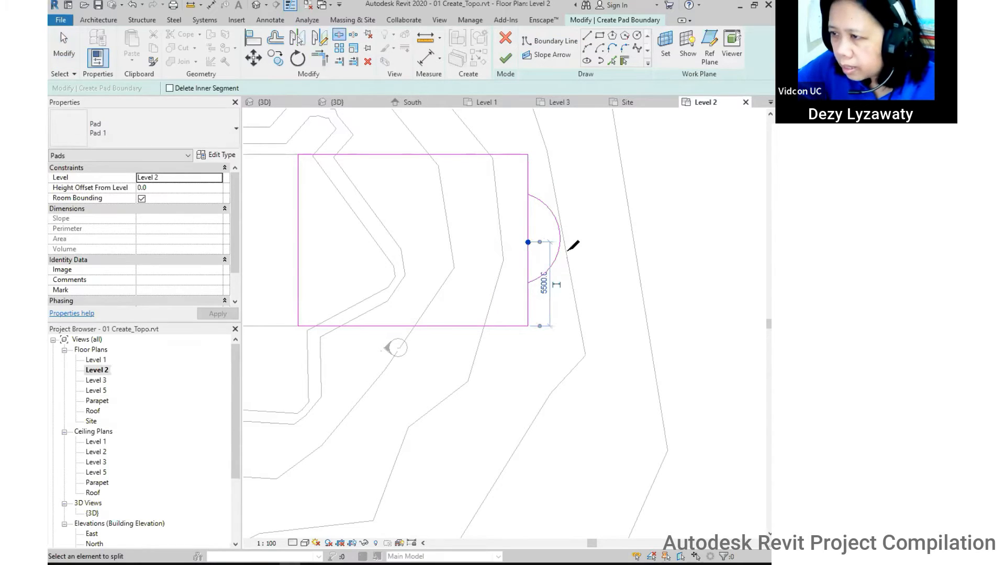
{"action": "left_click", "coordinate": [323, 62]}
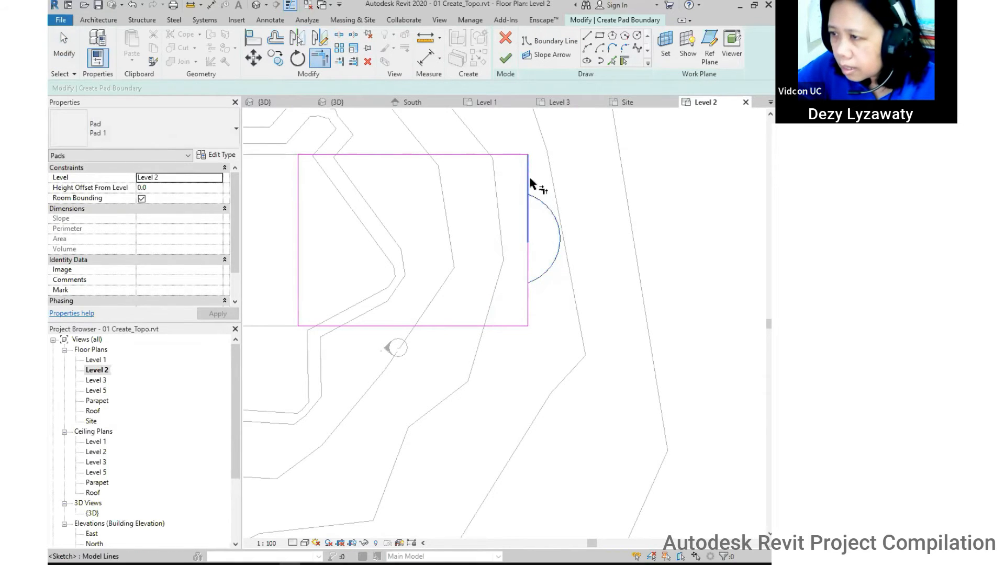
{"action": "left_click", "coordinate": [537, 278]}
{"action": "left_click", "coordinate": [527, 294]}
{"action": "scroll", "coordinate": [527, 294], "scroll_direction": "down", "scroll_amount": 2}
{"action": "middle_click_drag", "start_coordinate": [551, 282], "coordinate": [497, 260]}
{"action": "key", "text": "Escape"}
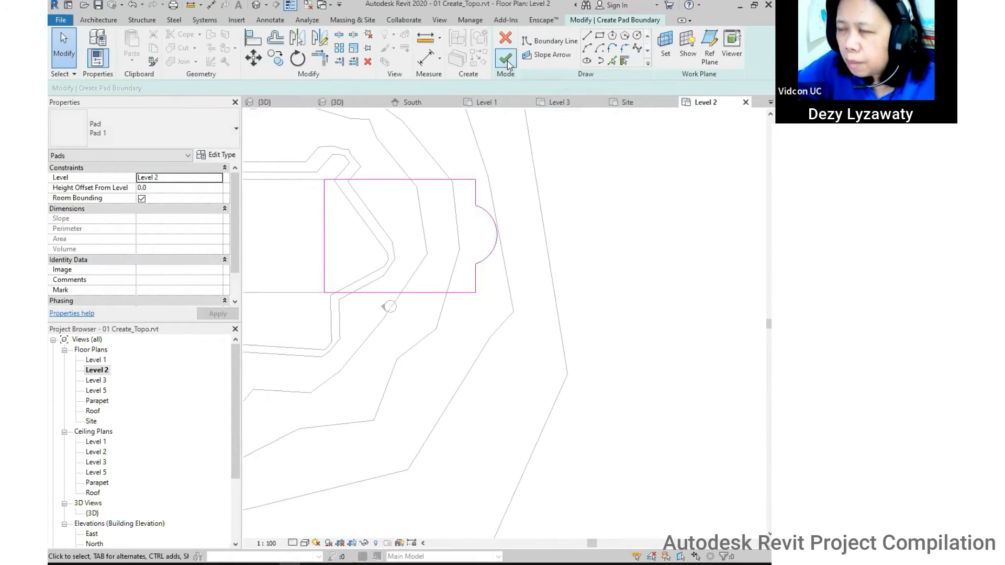
Finish the building pad boundary and view the pad from the southeast in the default 3D view.
{"action": "left_click", "coordinate": [505, 60]}
{"action": "left_click", "coordinate": [606, 276]}
{"action": "middle_click_drag", "start_coordinate": [471, 301], "coordinate": [525, 270]}
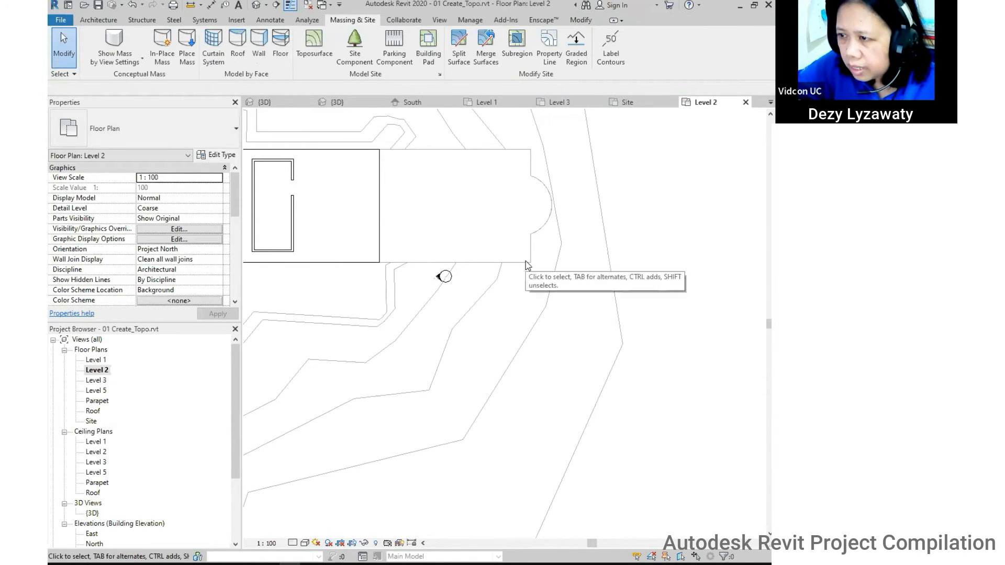
{"action": "left_click", "coordinate": [255, 5]}
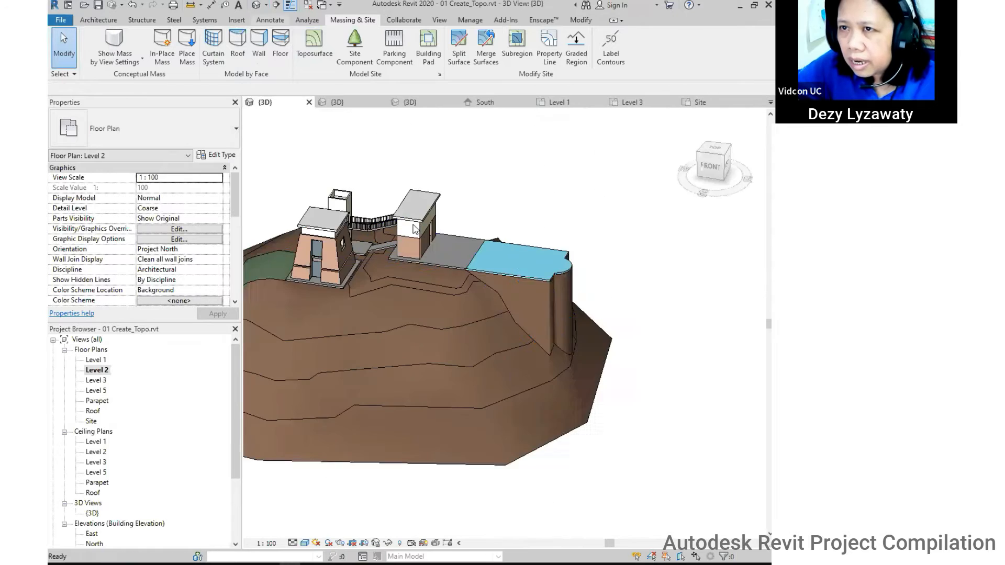
{"action": "middle_click_drag", "start_coordinate": [474, 337], "coordinate": [599, 359], "text": "shift"}
{"action": "scroll", "coordinate": [540, 276], "scroll_direction": "up", "scroll_amount": 2}
{"action": "scroll", "coordinate": [491, 274], "scroll_direction": "down", "scroll_amount": 1}
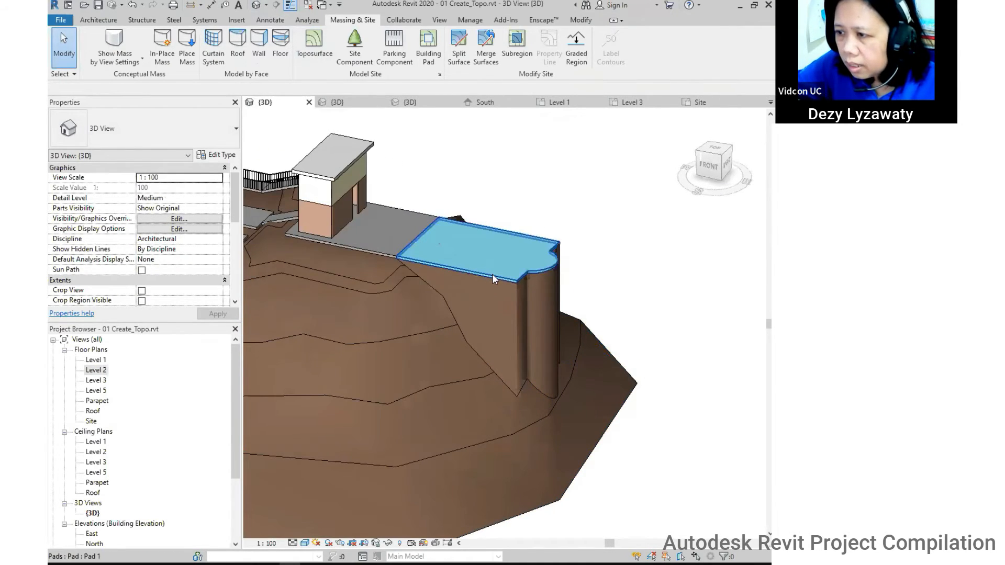
Check which pad types are available for the new building pad, keeping Pad 1.
{"action": "left_click", "coordinate": [492, 274]}
{"action": "left_click", "coordinate": [155, 109]}
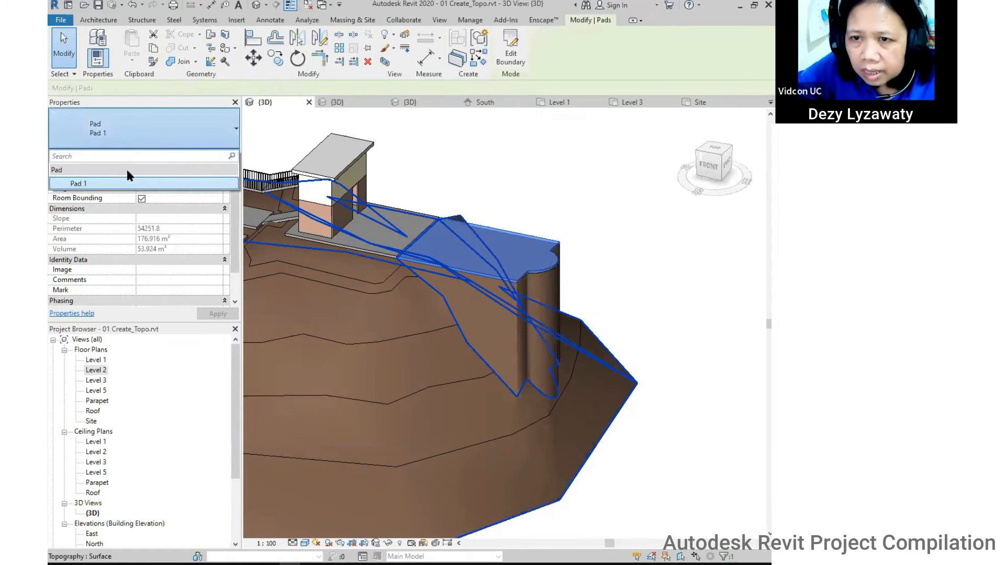
{"action": "left_click", "coordinate": [139, 183]}
{"action": "left_click", "coordinate": [590, 235]}
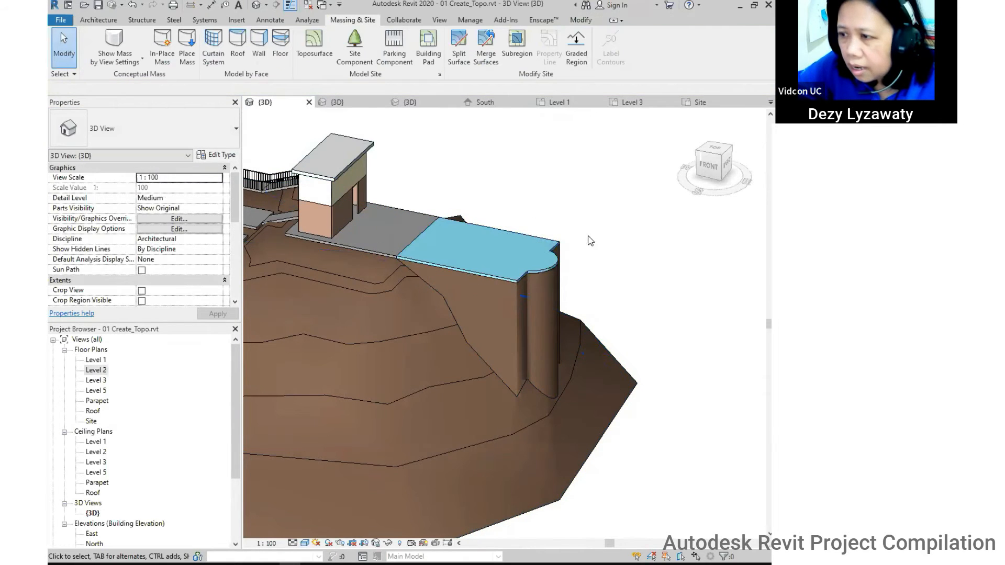
{"action": "scroll", "coordinate": [488, 293], "scroll_direction": "up", "scroll_amount": 2}
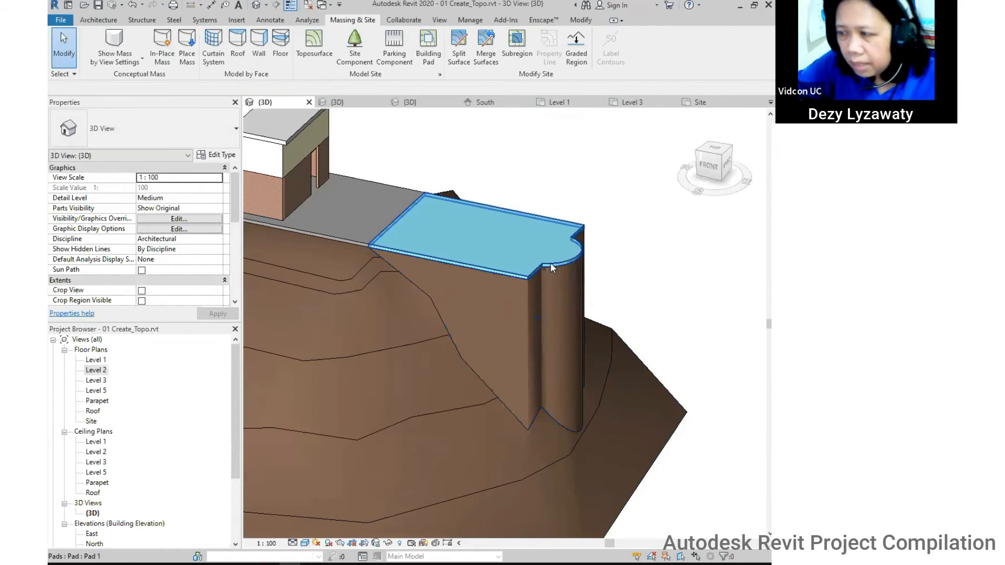
{"action": "middle_click_drag", "start_coordinate": [545, 273], "coordinate": [513, 288], "text": "shift"}
{"action": "middle_click_drag", "start_coordinate": [523, 244], "coordinate": [599, 260]}
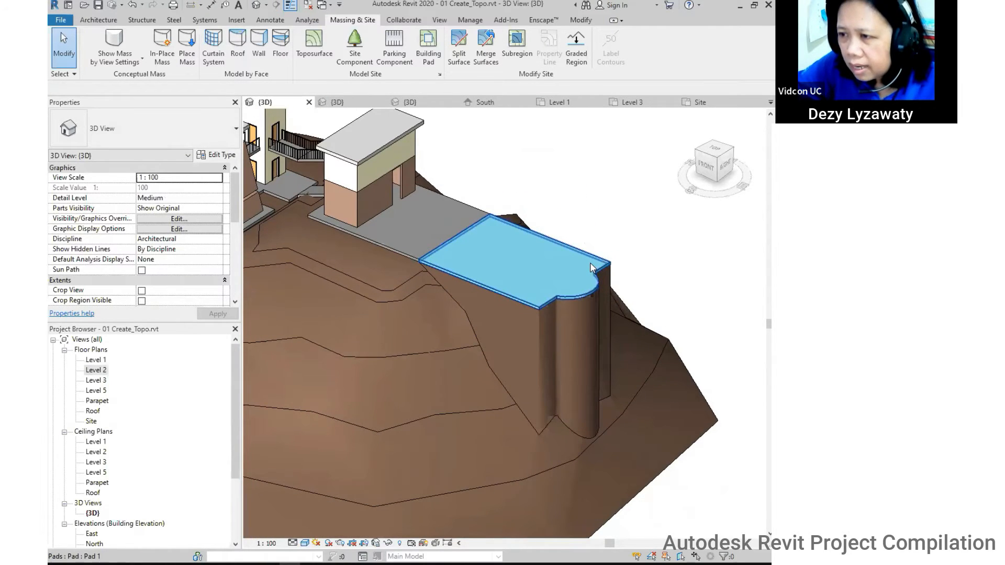
{"action": "left_click", "coordinate": [592, 268]}
{"action": "key", "text": "ctrl"}
{"action": "key", "text": "ctrl"}
{"action": "key", "text": "ctrl"}
{"action": "key", "text": "ctrl"}
{"action": "key", "text": "ctrl"}
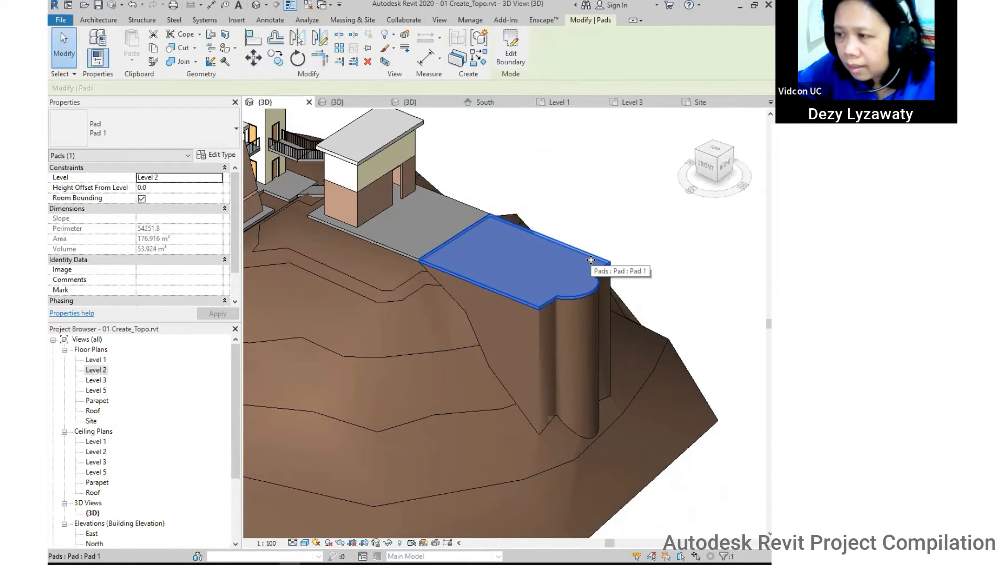
{"action": "left_click", "coordinate": [595, 231]}
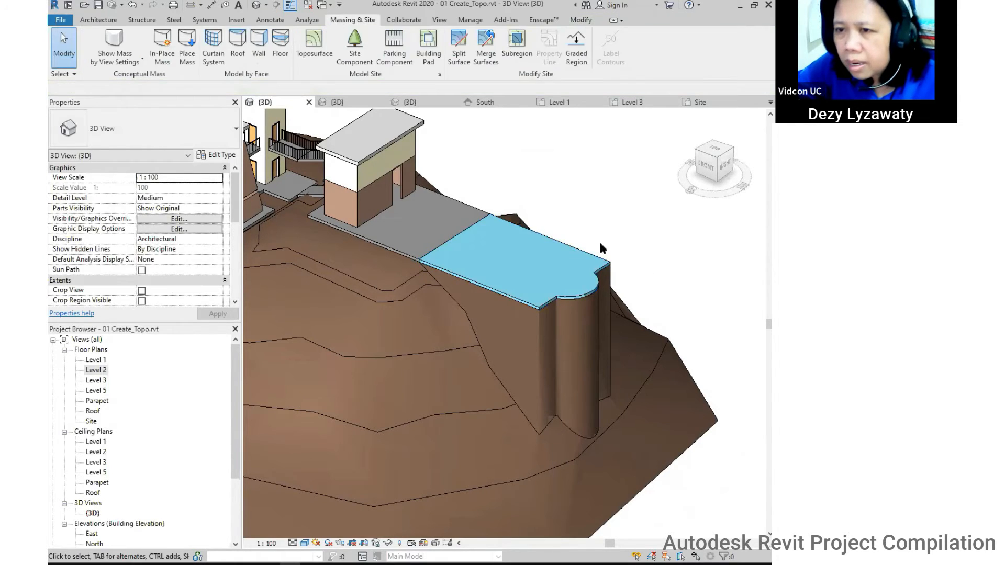
{"action": "key", "text": "ctrl"}
Duplicate the new building pad's type as Pad 2.
{"action": "left_click", "coordinate": [598, 265]}
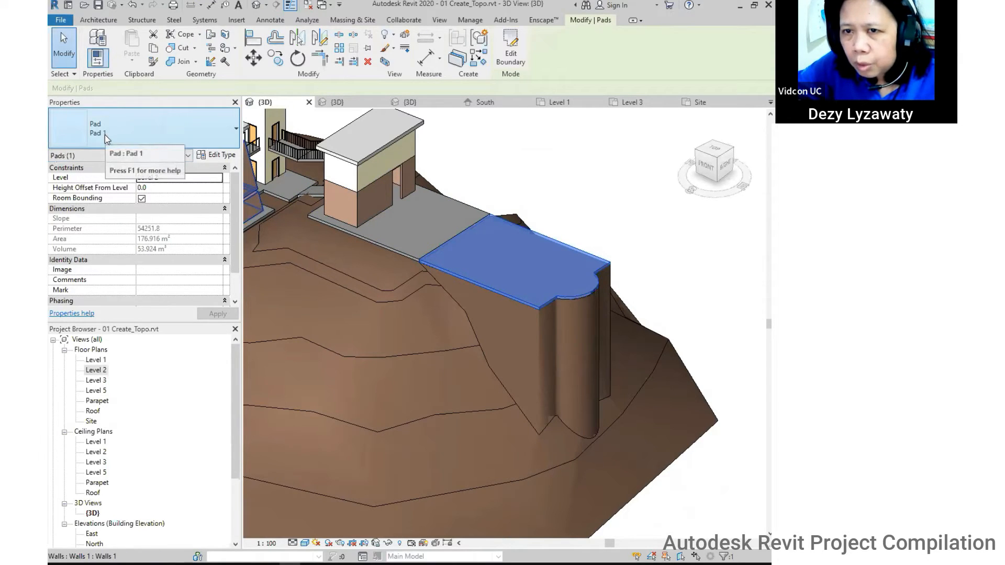
{"action": "left_click", "coordinate": [223, 155]}
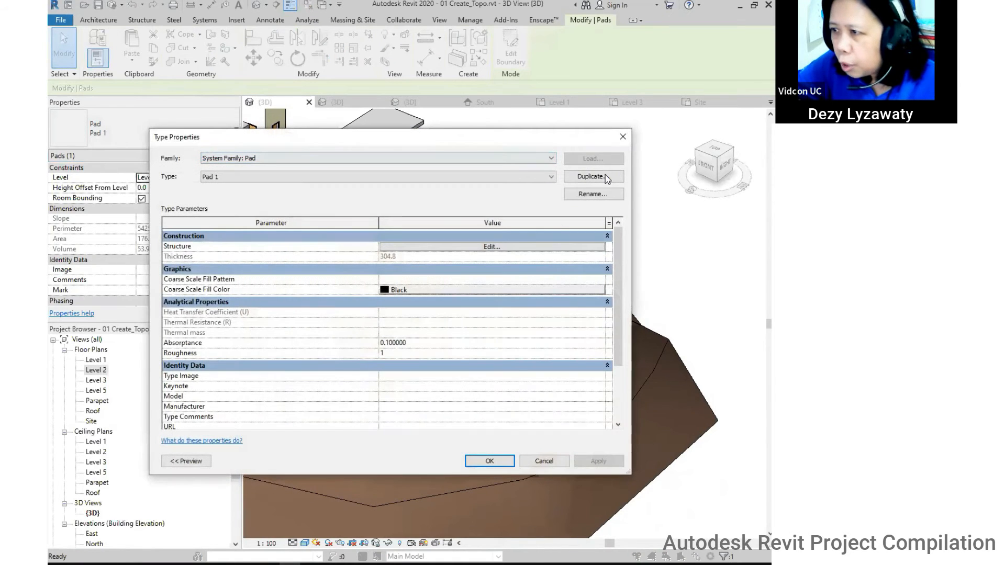
{"action": "left_click", "coordinate": [606, 177]}
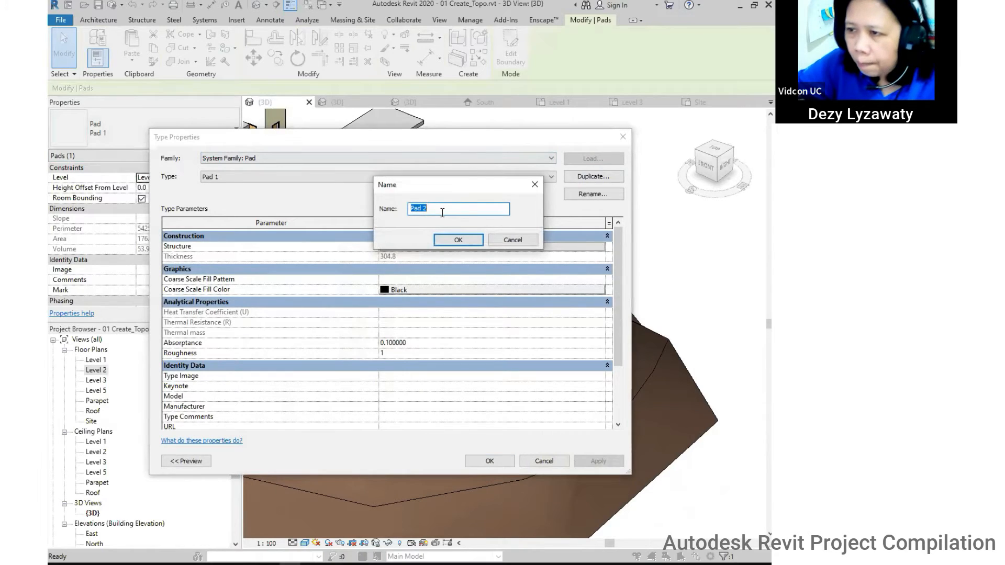
{"action": "left_click", "coordinate": [455, 239]}
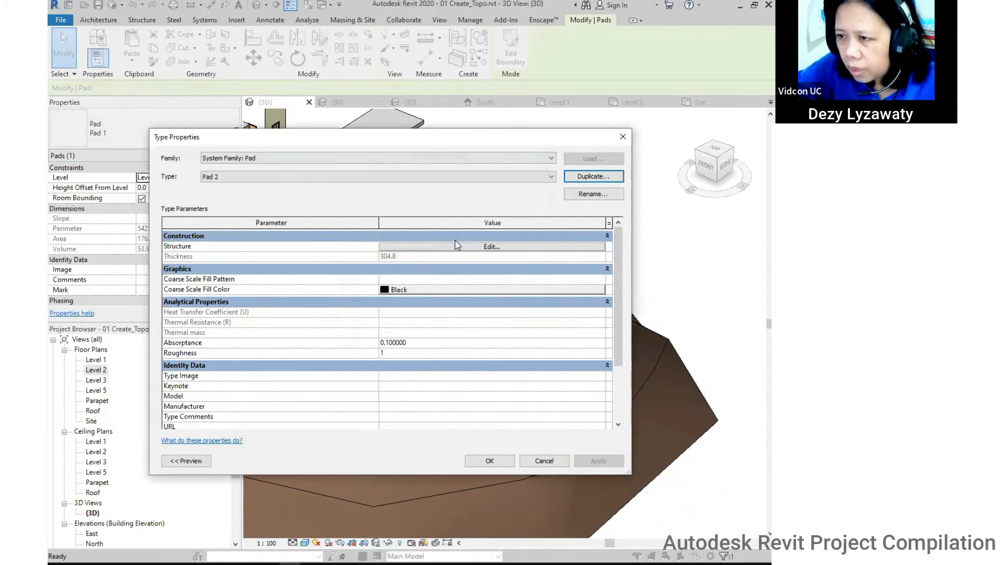
Set Pad 2's structure layer to 350 mm thick with the material Finishes - Interior - Ceramic Tile.
{"action": "left_click", "coordinate": [500, 246]}
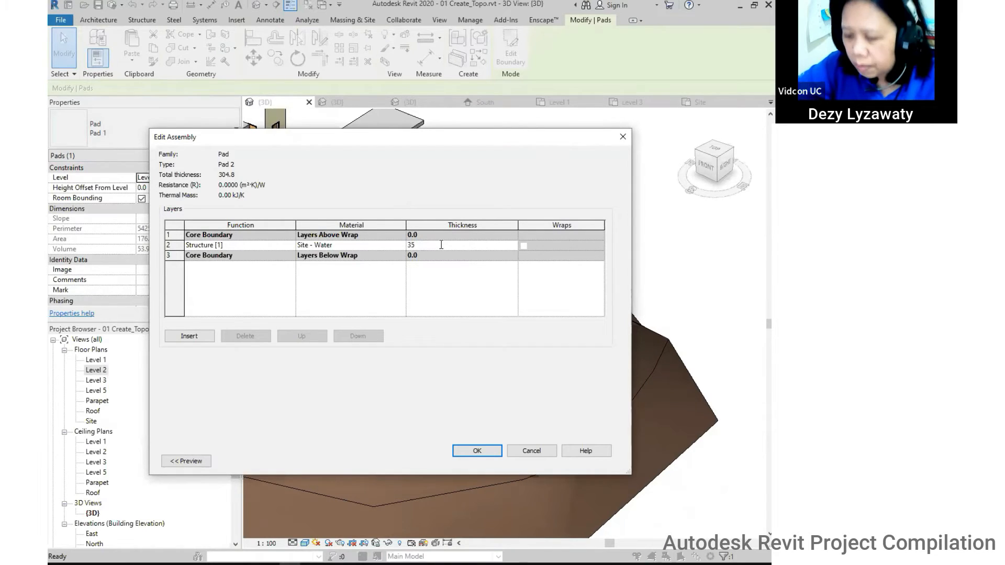
{"action": "left_click", "coordinate": [398, 246]}
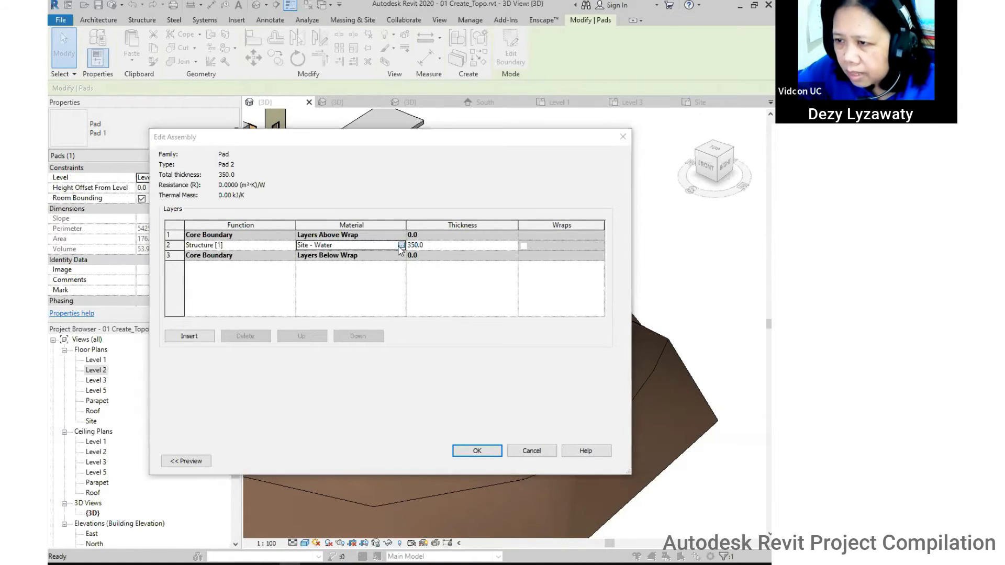
{"action": "left_click", "coordinate": [400, 243]}
{"action": "scroll", "coordinate": [305, 278], "scroll_direction": "down", "scroll_amount": 2}
{"action": "scroll", "coordinate": [306, 278], "scroll_direction": "up", "scroll_amount": 2}
{"action": "scroll", "coordinate": [298, 273], "scroll_direction": "up", "scroll_amount": 2}
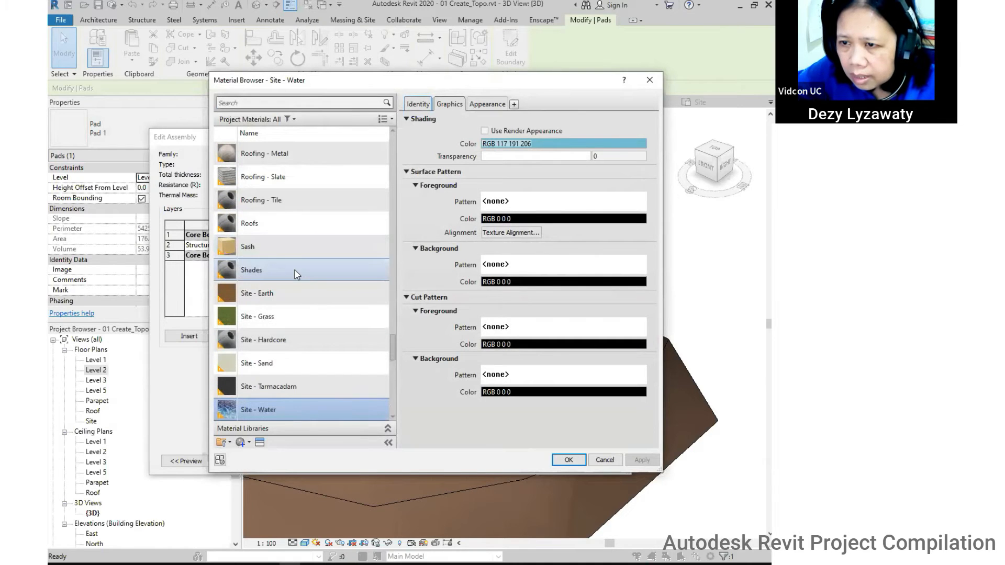
{"action": "scroll", "coordinate": [309, 306], "scroll_direction": "down", "scroll_amount": 8}
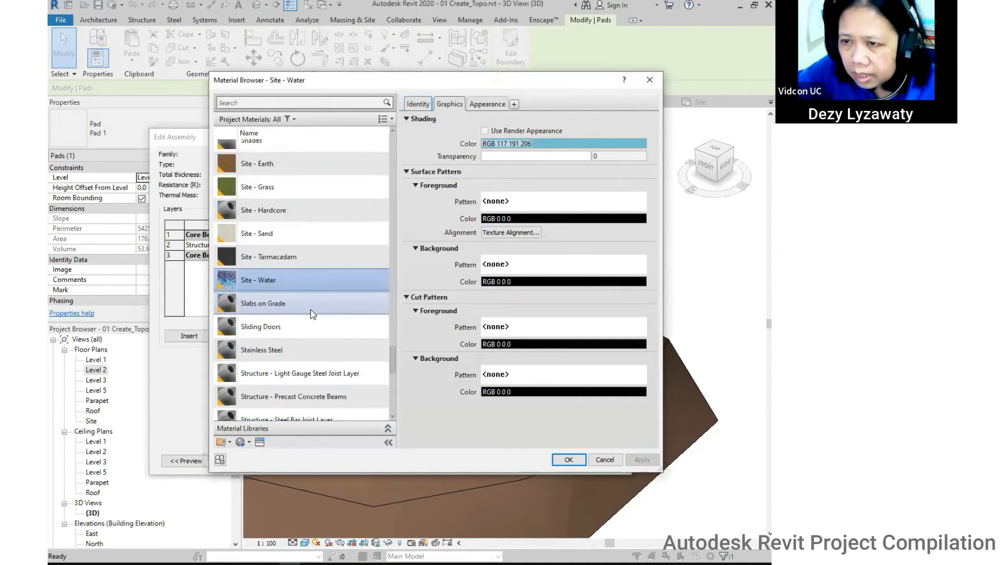
{"action": "scroll", "coordinate": [276, 196], "scroll_direction": "up", "scroll_amount": 20}
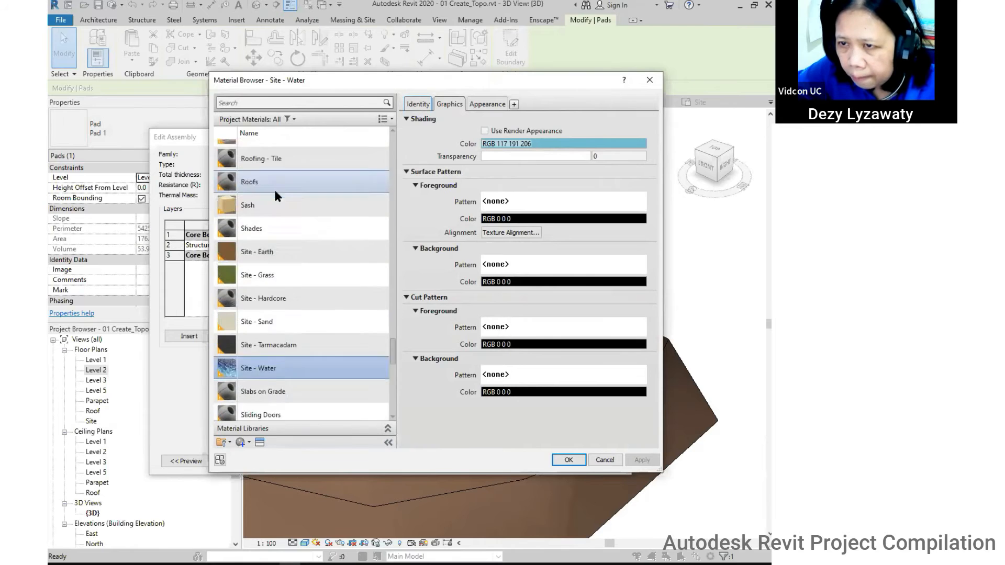
{"action": "scroll", "coordinate": [274, 190], "scroll_direction": "up", "scroll_amount": 8}
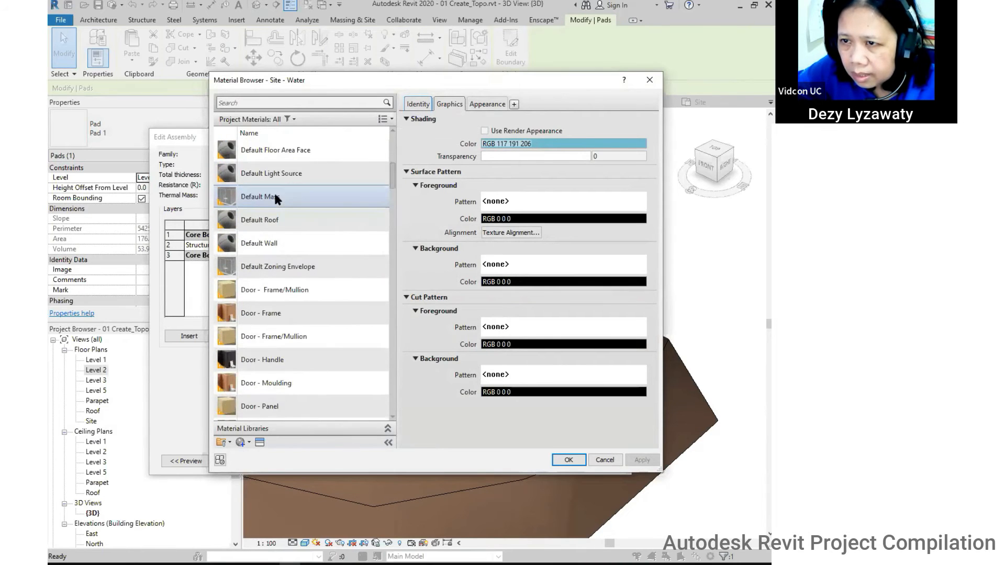
{"action": "scroll", "coordinate": [276, 197], "scroll_direction": "down", "scroll_amount": 3}
{"action": "scroll", "coordinate": [282, 205], "scroll_direction": "down", "scroll_amount": 9}
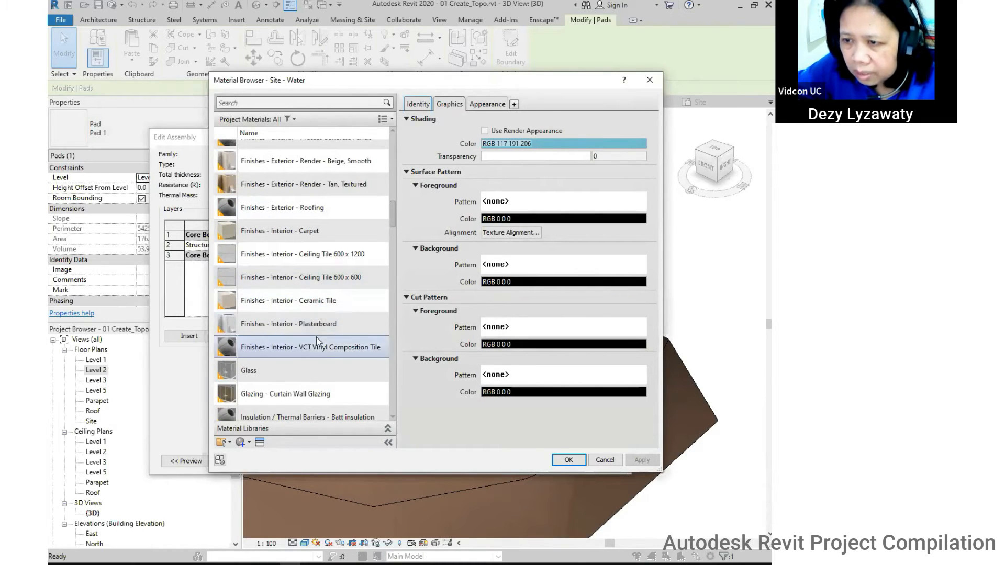
{"action": "left_click", "coordinate": [316, 307]}
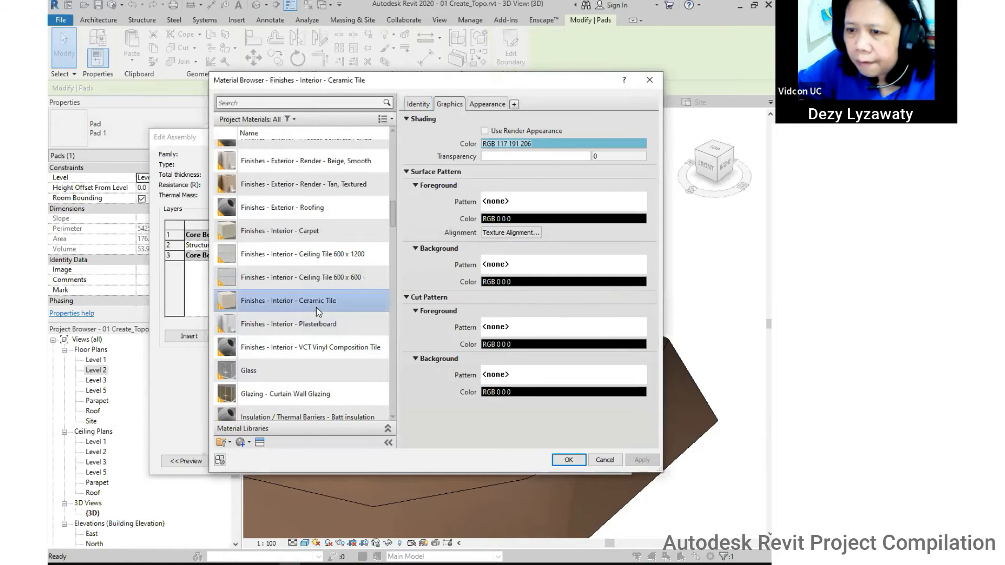
{"action": "left_click", "coordinate": [578, 461]}
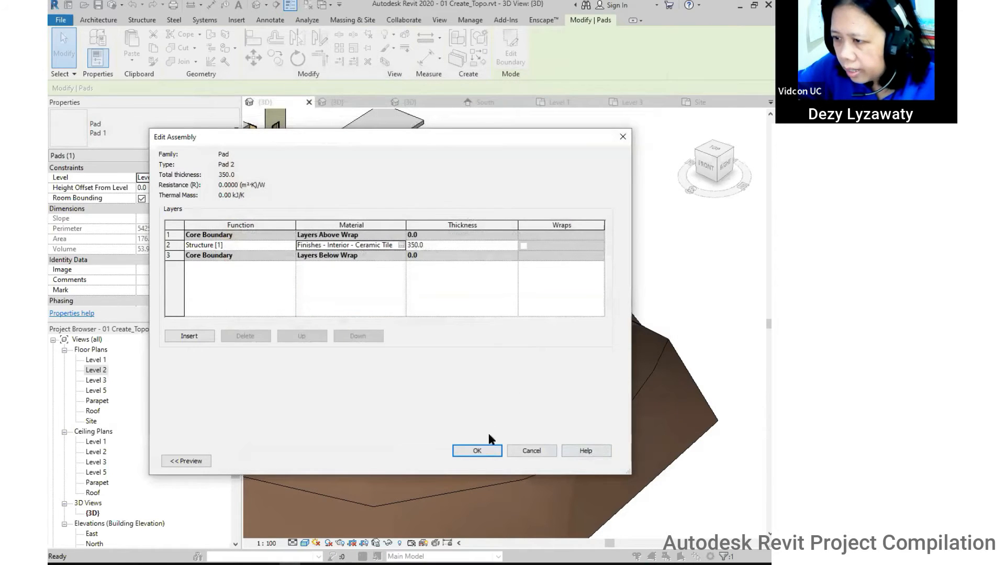
{"action": "left_click", "coordinate": [477, 450]}
{"action": "left_click", "coordinate": [490, 461]}
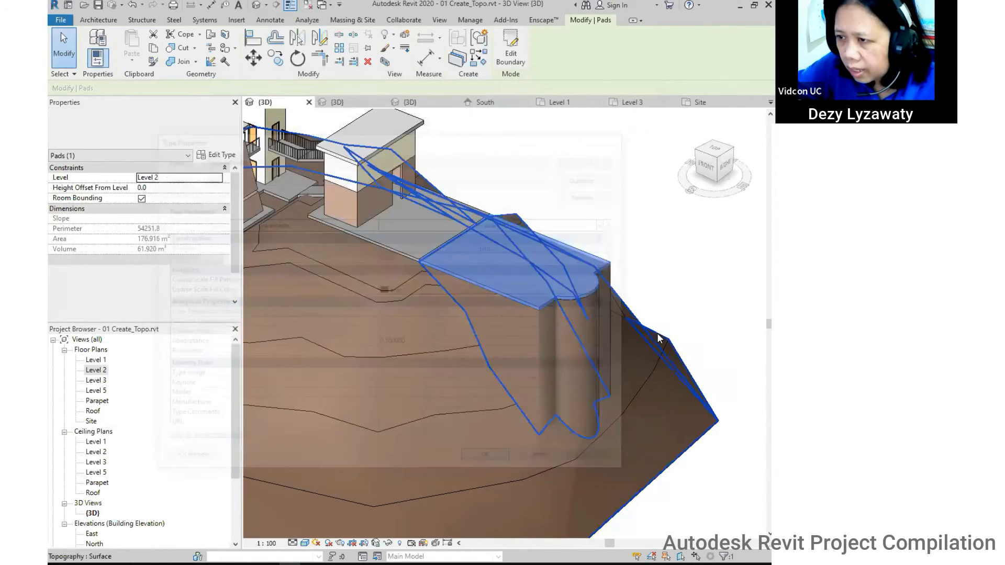
Examine the new pad's surface and its rounded end up close in the 3D view.
{"action": "key", "text": "Escape"}
{"action": "middle_click_drag", "start_coordinate": [643, 278], "coordinate": [611, 300], "text": "shift"}
{"action": "scroll", "coordinate": [611, 300], "scroll_direction": "up", "scroll_amount": 3}
{"action": "left_click", "coordinate": [613, 294]}
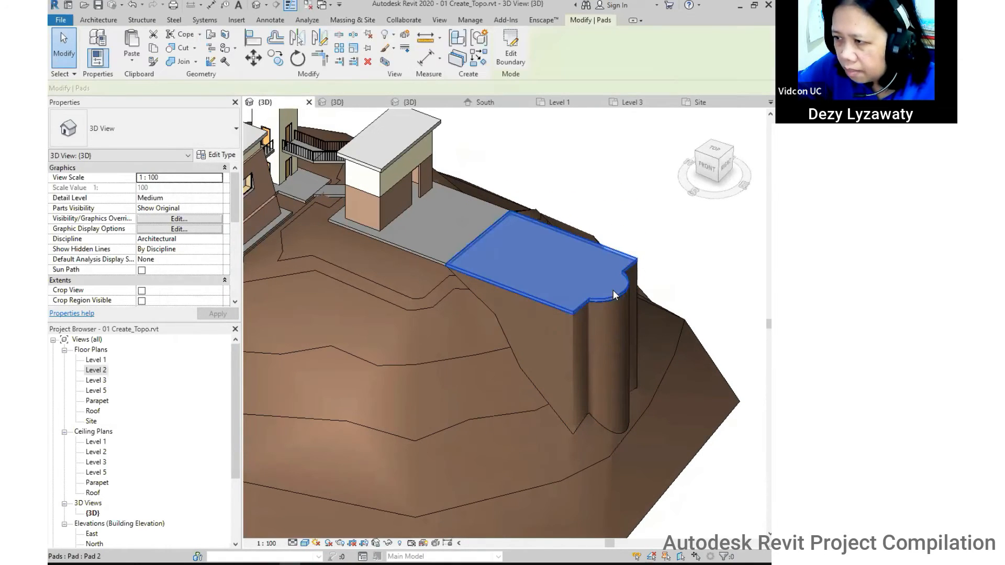
{"action": "scroll", "coordinate": [609, 294], "scroll_direction": "up", "scroll_amount": 2}
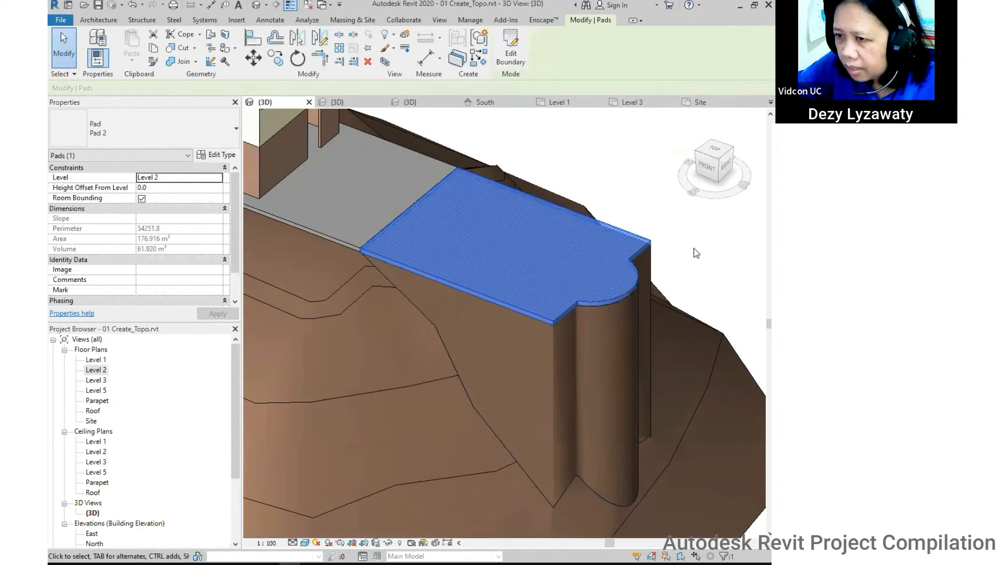
{"action": "key", "text": "Escape"}
{"action": "middle_click_drag", "start_coordinate": [640, 260], "coordinate": [611, 270], "text": "shift"}
{"action": "scroll", "coordinate": [613, 275], "scroll_direction": "down", "scroll_amount": 5}
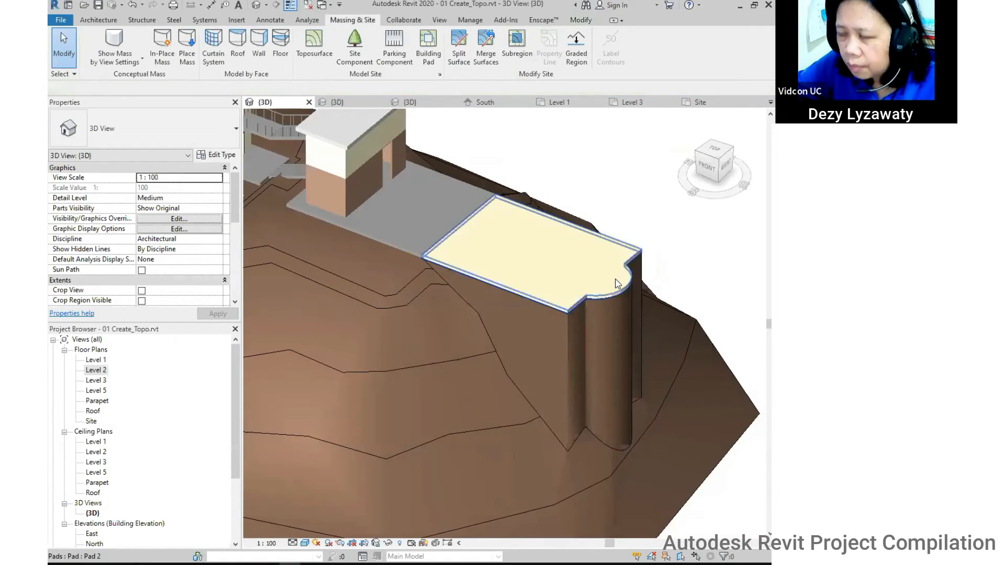
View the site from the back in 3D and open the Level 1 floor plan.
{"action": "middle_click_drag", "start_coordinate": [363, 335], "coordinate": [492, 298], "text": "shift"}
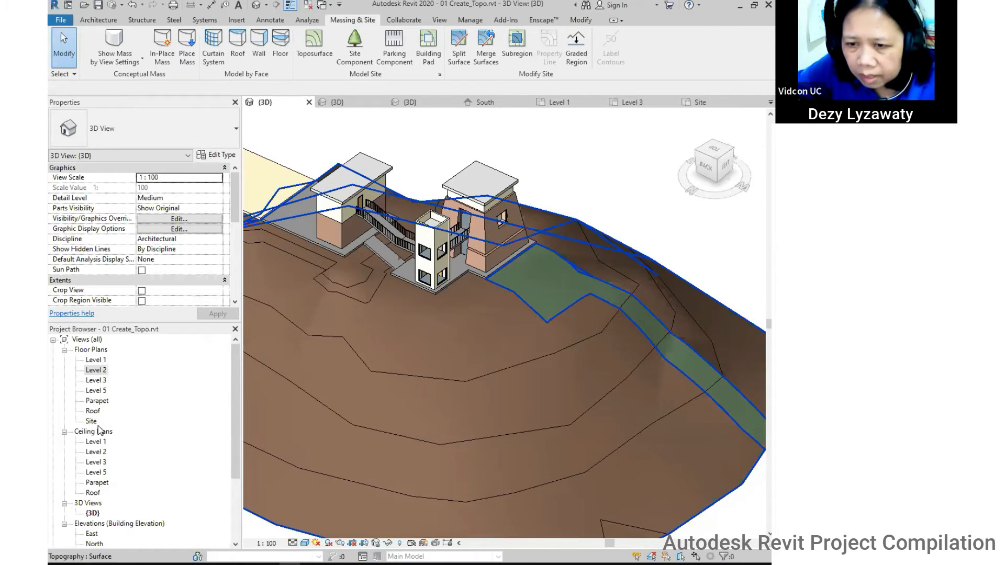
{"action": "middle_click_drag", "start_coordinate": [464, 295], "coordinate": [549, 269], "text": "shift"}
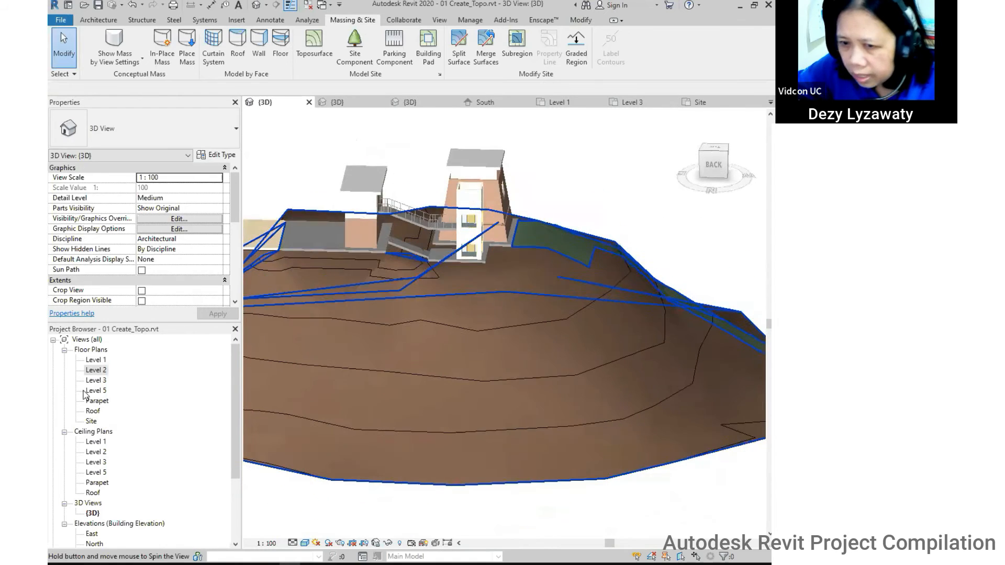
{"action": "left_click", "coordinate": [101, 360]}
{"action": "double_click", "coordinate": [101, 360]}
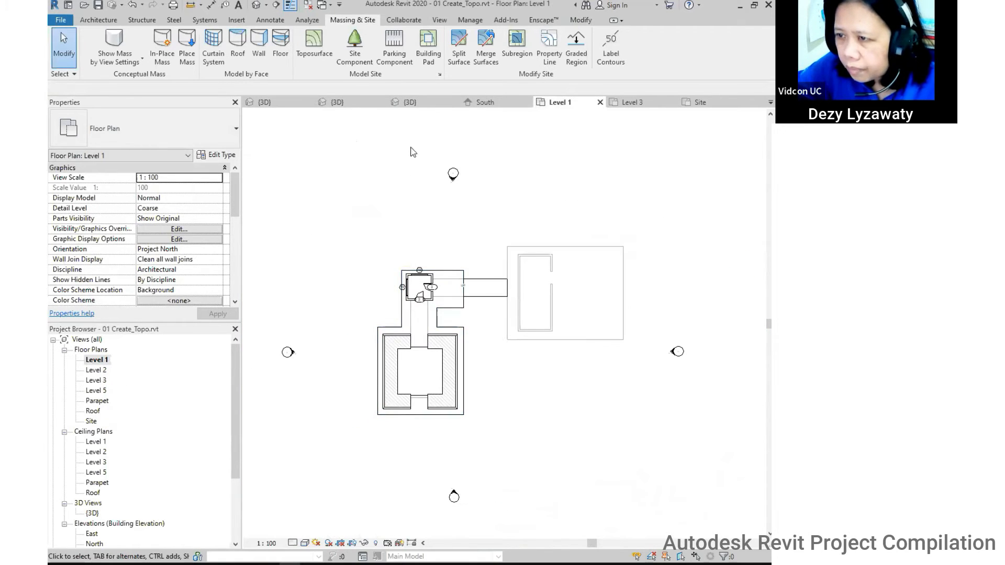
Start a building pad on Level 1 and sketch three sides of its rectangular boundary along the small tower slab's north edge.
{"action": "left_click", "coordinate": [434, 59]}
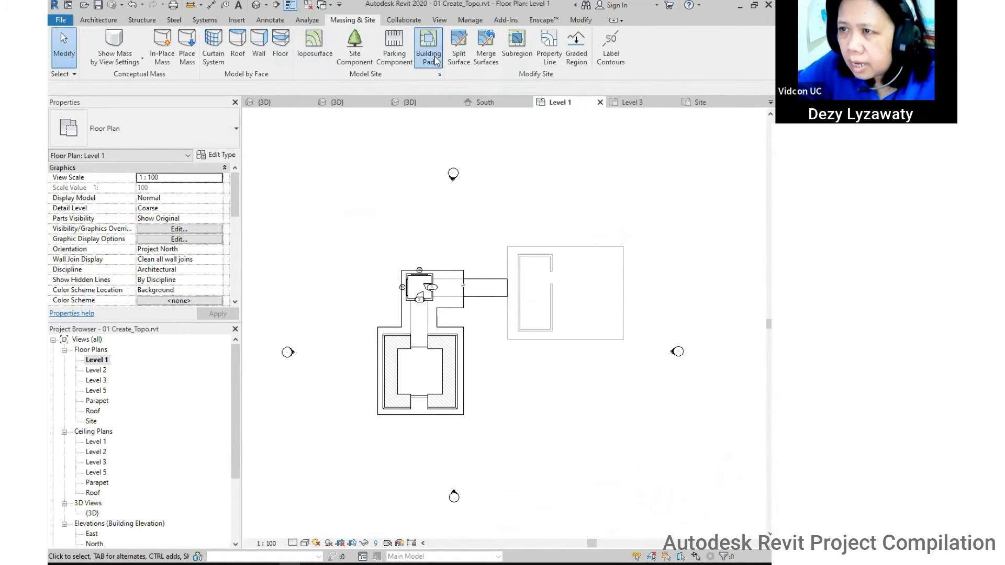
{"action": "left_click", "coordinate": [587, 36]}
{"action": "scroll", "coordinate": [460, 269], "scroll_direction": "up", "scroll_amount": 3}
{"action": "left_click", "coordinate": [471, 268]}
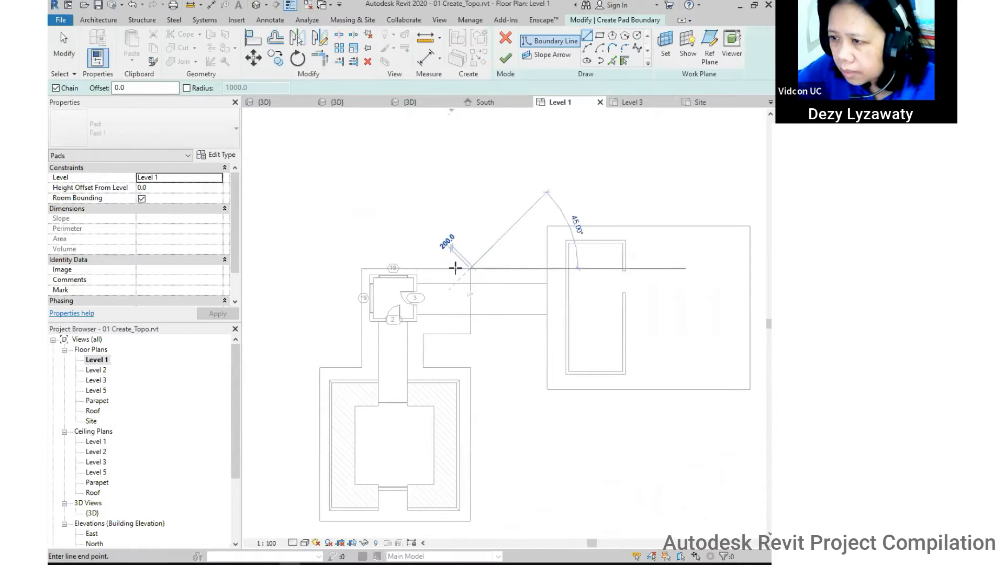
{"action": "left_click", "coordinate": [361, 268]}
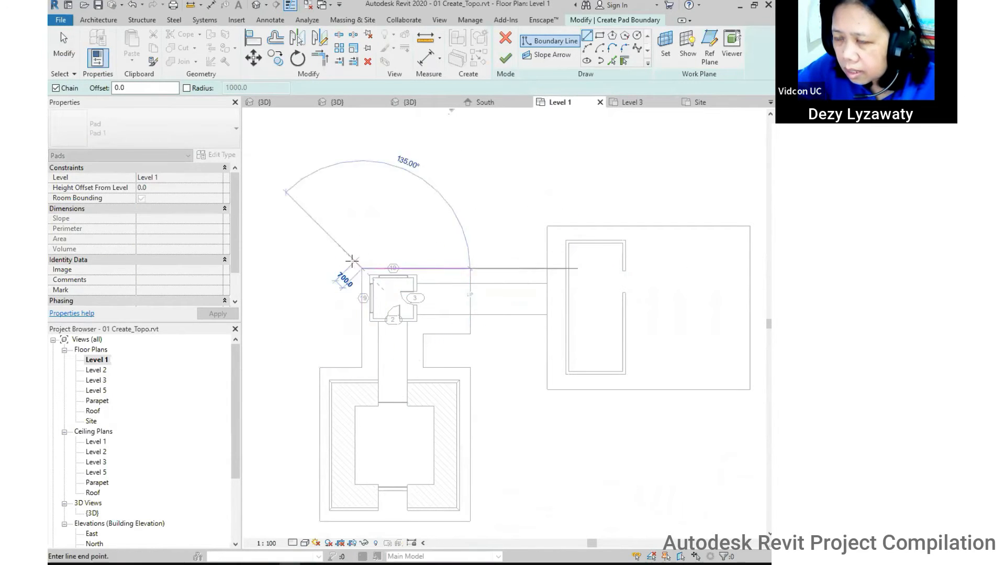
{"action": "scroll", "coordinate": [346, 269], "scroll_direction": "down", "scroll_amount": 1}
{"action": "left_click", "coordinate": [360, 186]}
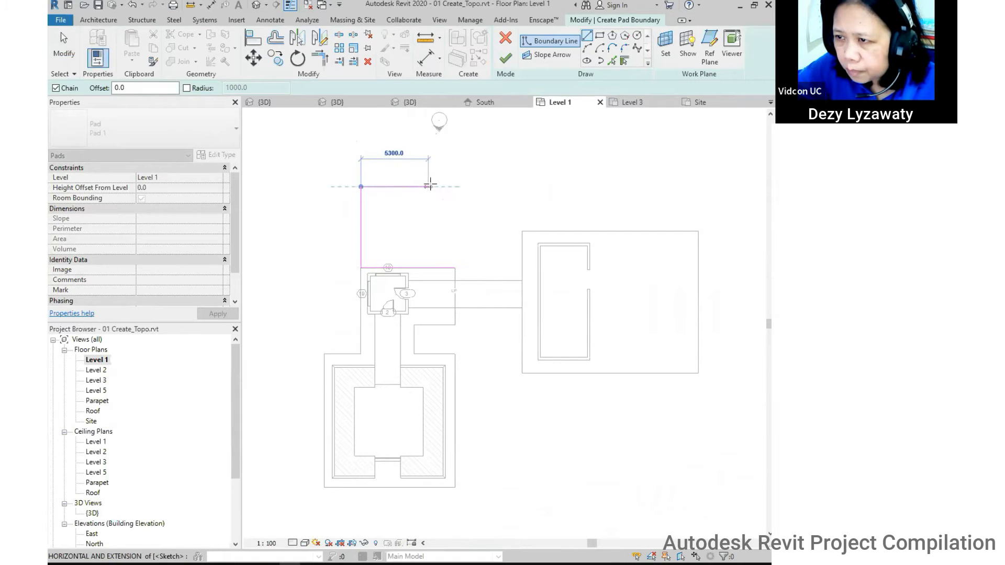
{"action": "left_click", "coordinate": [458, 187]}
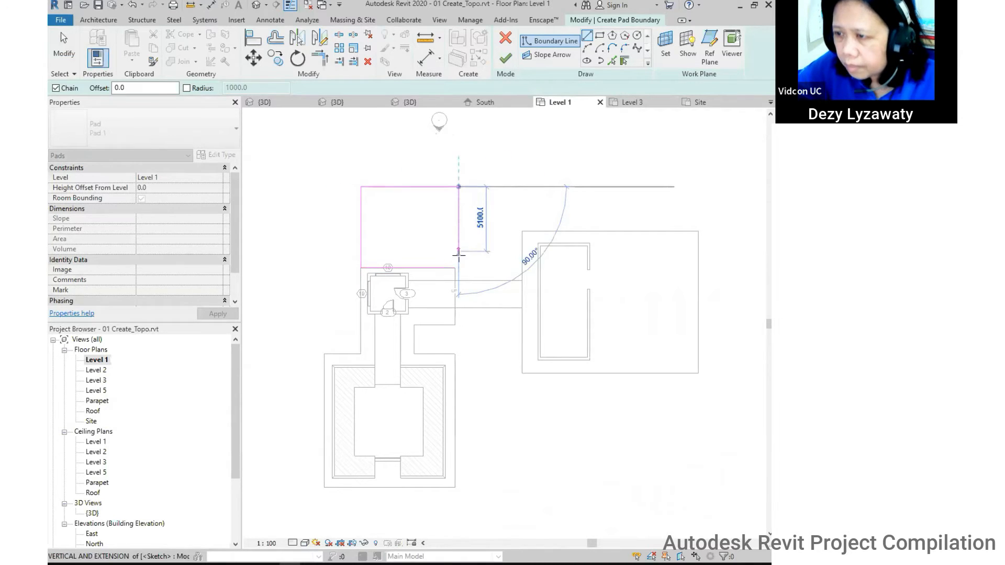
{"action": "key", "text": "Escape"}
{"action": "key", "text": "Escape"}
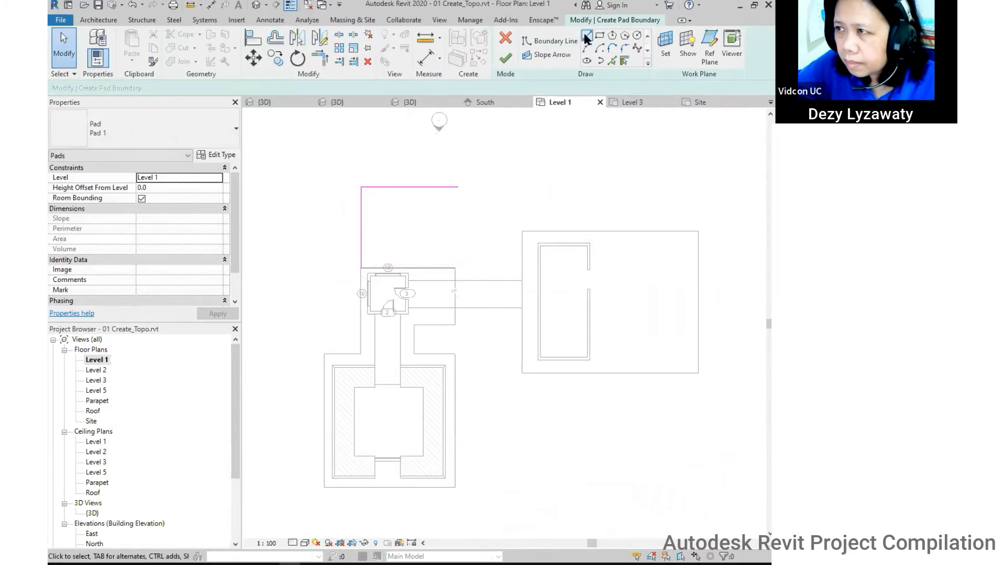
Close the east side of the rectangular boundary and finish the pad at about 47.4 m².
{"action": "left_click", "coordinate": [586, 36]}
{"action": "left_click", "coordinate": [455, 268]}
{"action": "left_click", "coordinate": [455, 186]}
{"action": "middle_click_drag", "start_coordinate": [483, 205], "coordinate": [455, 213]}
{"action": "key", "text": "Escape"}
{"action": "key", "text": "Escape"}
{"action": "left_click", "coordinate": [501, 64]}
Change the new pad beside the tower to type Pad 2 in the 3D view.
{"action": "left_click", "coordinate": [256, 5]}
{"action": "middle_click_drag", "start_coordinate": [532, 275], "coordinate": [403, 327], "text": "shift"}
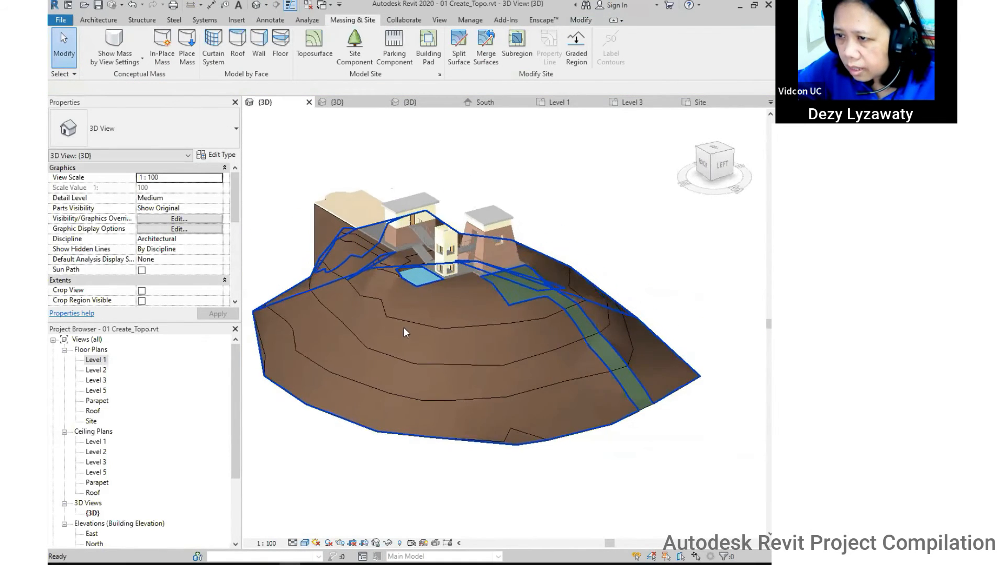
{"action": "scroll", "coordinate": [437, 225], "scroll_direction": "up", "scroll_amount": 5}
{"action": "left_click", "coordinate": [421, 224]}
{"action": "left_click", "coordinate": [165, 125]}
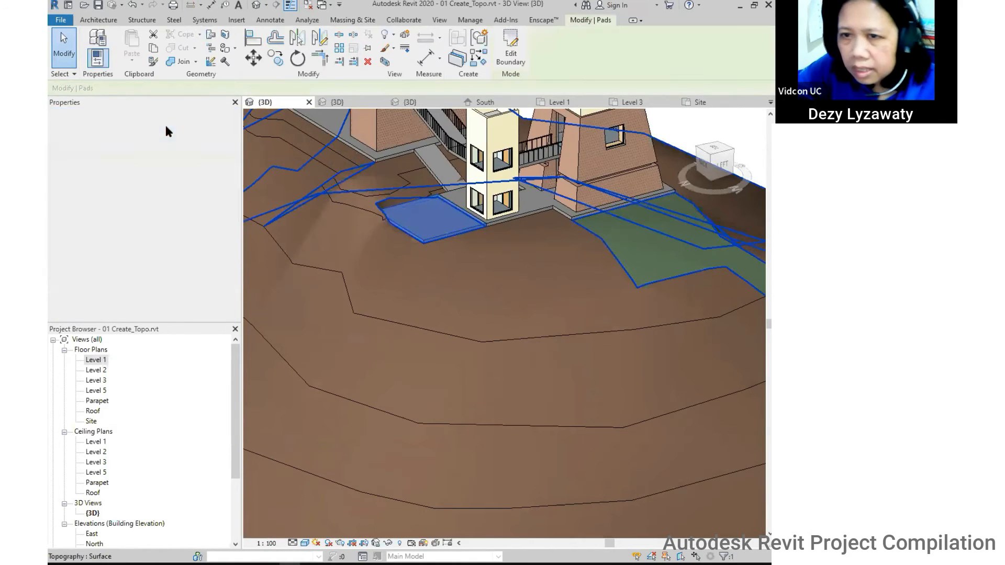
{"action": "left_click", "coordinate": [108, 198]}
{"action": "key", "text": "Escape"}
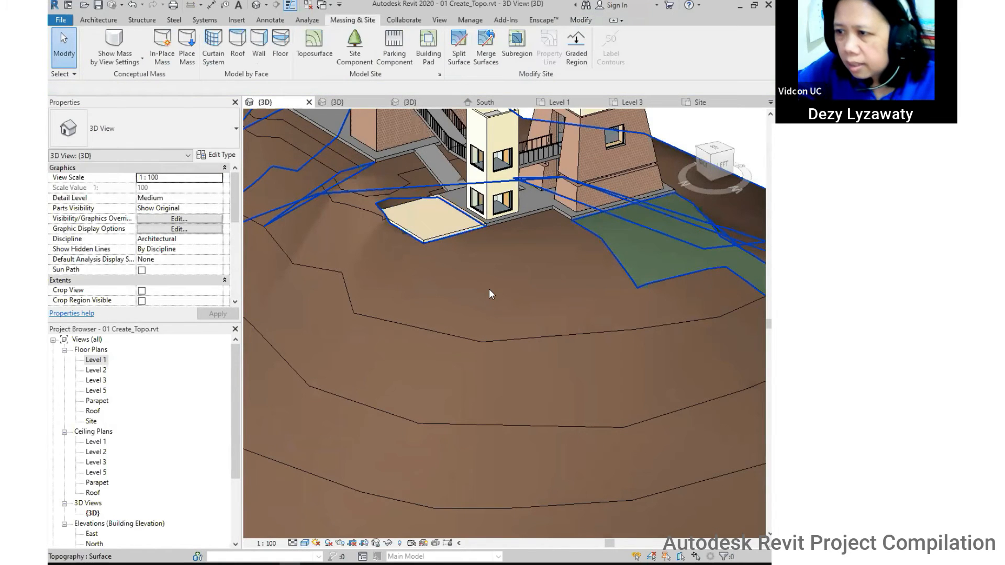
Edit the Pad 2 boundary in 3D, extending its outer side away from the tower over the slope, and finish the sketch.
{"action": "middle_click_drag", "start_coordinate": [485, 282], "coordinate": [408, 223], "text": "shift"}
{"action": "scroll", "coordinate": [534, 291], "scroll_direction": "up", "scroll_amount": 4}
{"action": "middle_click_drag", "start_coordinate": [531, 291], "coordinate": [365, 172]}
{"action": "scroll", "coordinate": [543, 254], "scroll_direction": "down", "scroll_amount": 5}
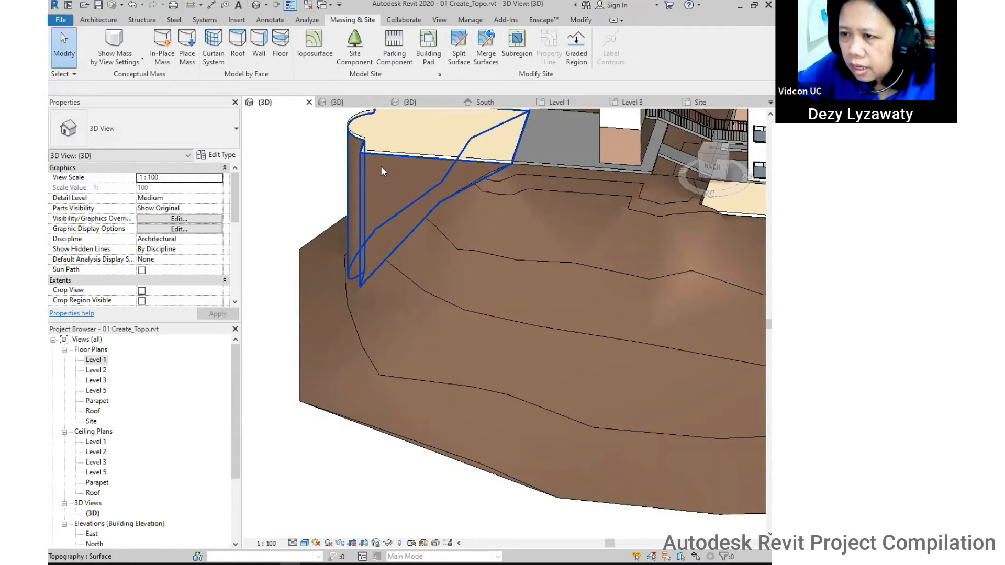
{"action": "middle_click_drag", "start_coordinate": [377, 181], "coordinate": [494, 222], "text": "shift"}
{"action": "scroll", "coordinate": [535, 176], "scroll_direction": "up", "scroll_amount": 3}
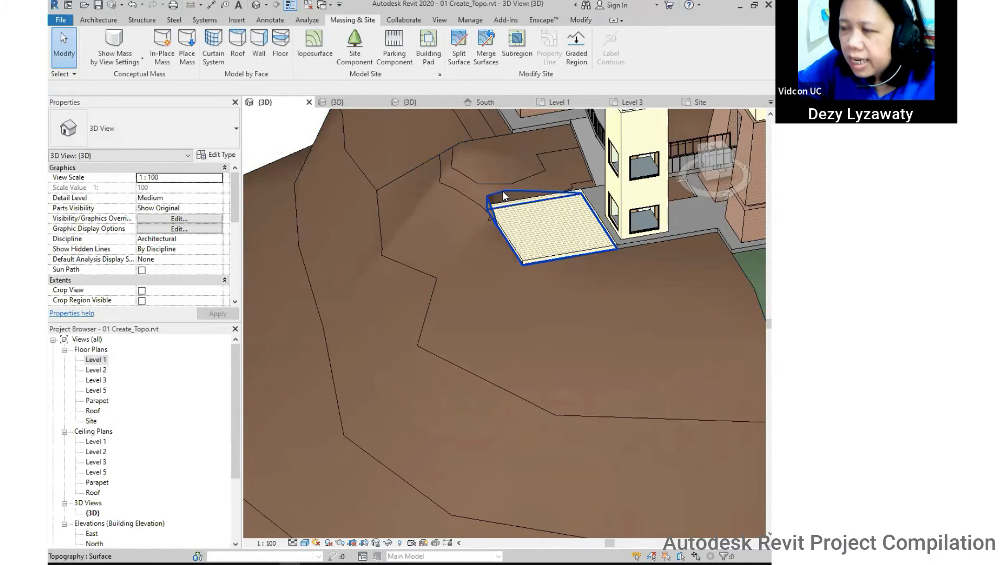
{"action": "mouse_move", "coordinate": [516, 265]}
{"action": "middle_mouse_down", "text": "shift"}
{"action": "mouse_move", "coordinate": [507, 226]}
{"action": "mouse_move", "coordinate": [498, 230]}
{"action": "mouse_move", "coordinate": [519, 262]}
{"action": "middle_mouse_up", "text": "shift"}
{"action": "left_click", "coordinate": [507, 226]}
{"action": "left_click", "coordinate": [513, 56]}
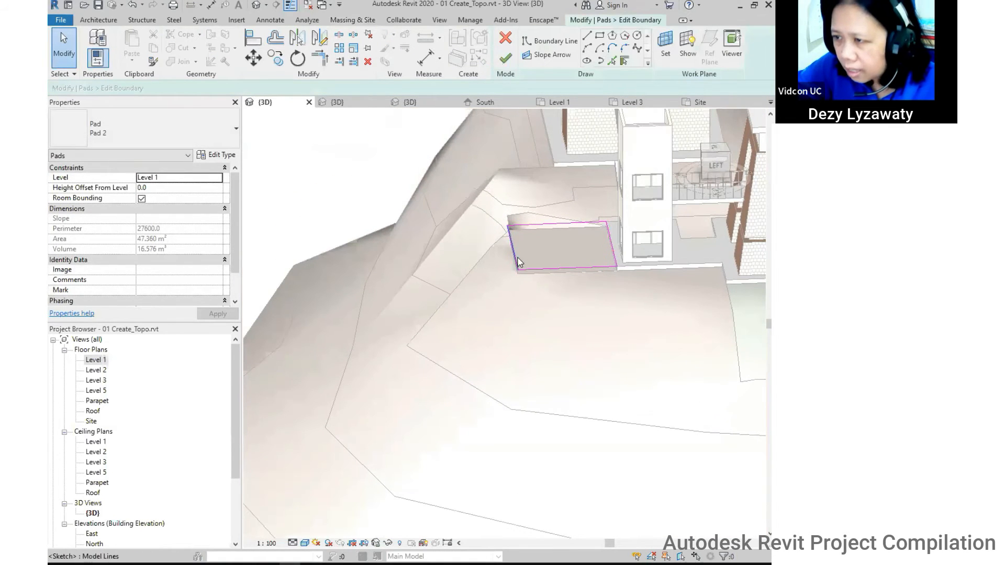
{"action": "left_click", "coordinate": [513, 260]}
{"action": "left_click_drag", "start_coordinate": [515, 252], "coordinate": [428, 258]}
{"action": "left_click", "coordinate": [515, 313]}
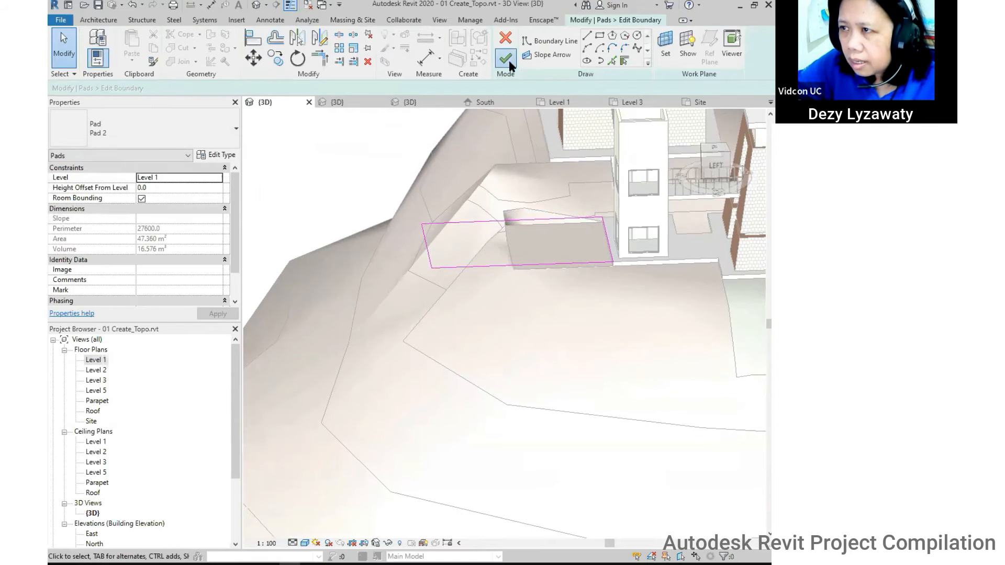
{"action": "left_click", "coordinate": [507, 60]}
{"action": "left_click", "coordinate": [563, 362]}
{"action": "mouse_move", "coordinate": [406, 313]}
{"action": "middle_mouse_down", "text": "shift"}
{"action": "mouse_move", "coordinate": [586, 321]}
{"action": "mouse_move", "coordinate": [679, 294]}
{"action": "mouse_move", "coordinate": [658, 329]}
{"action": "mouse_move", "coordinate": [594, 294]}
{"action": "mouse_move", "coordinate": [610, 303]}
{"action": "mouse_move", "coordinate": [576, 208]}
{"action": "mouse_move", "coordinate": [591, 230]}
{"action": "middle_mouse_up", "text": "shift"}
{"action": "key", "text": "Escape"}
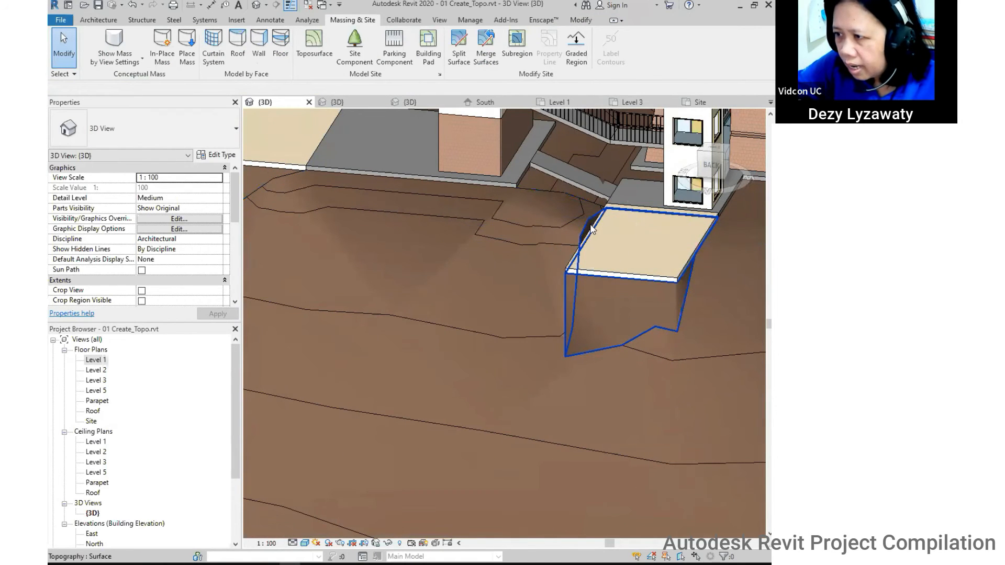
Open the Level 2 floor plan and start a building pad of type Pad 1.
{"action": "scroll", "coordinate": [524, 302], "scroll_direction": "down", "scroll_amount": 5}
{"action": "middle_click_drag", "start_coordinate": [491, 302], "coordinate": [609, 291], "text": "shift"}
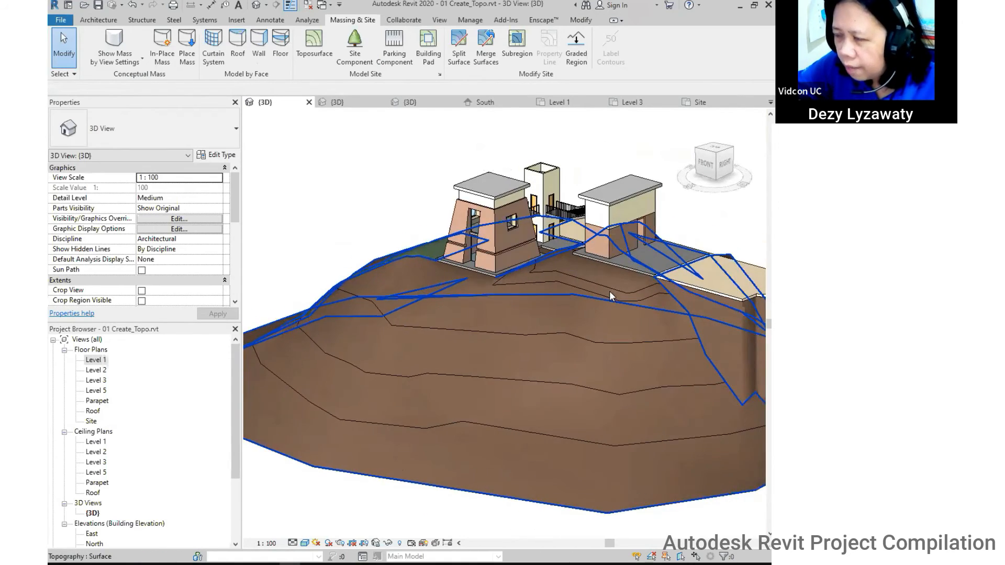
{"action": "middle_click_drag", "start_coordinate": [539, 327], "coordinate": [567, 321], "text": "shift"}
{"action": "double_click", "coordinate": [95, 371]}
{"action": "scroll", "coordinate": [471, 283], "scroll_direction": "up", "scroll_amount": 4}
{"action": "scroll", "coordinate": [480, 291], "scroll_direction": "up", "scroll_amount": 3}
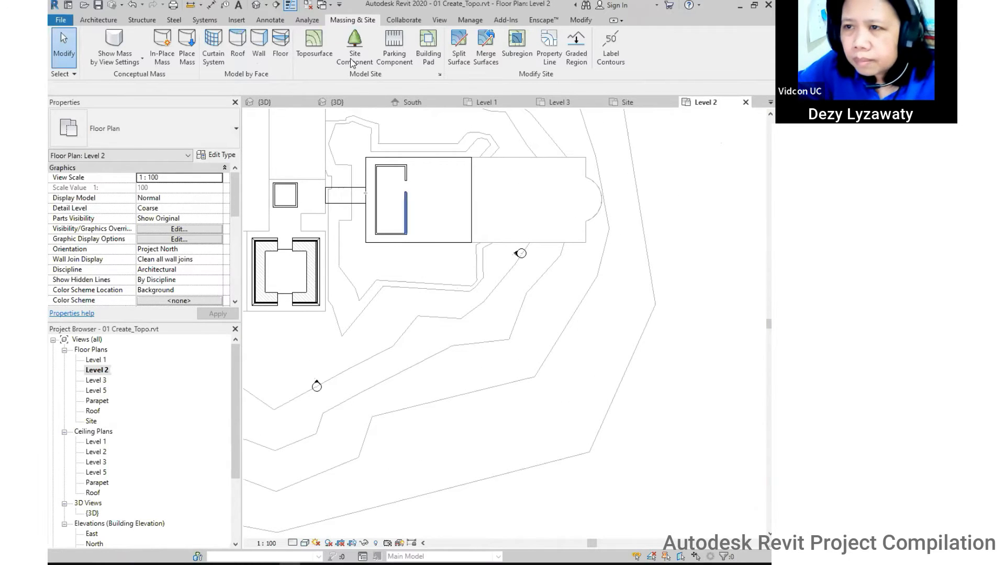
{"action": "left_click", "coordinate": [430, 60]}
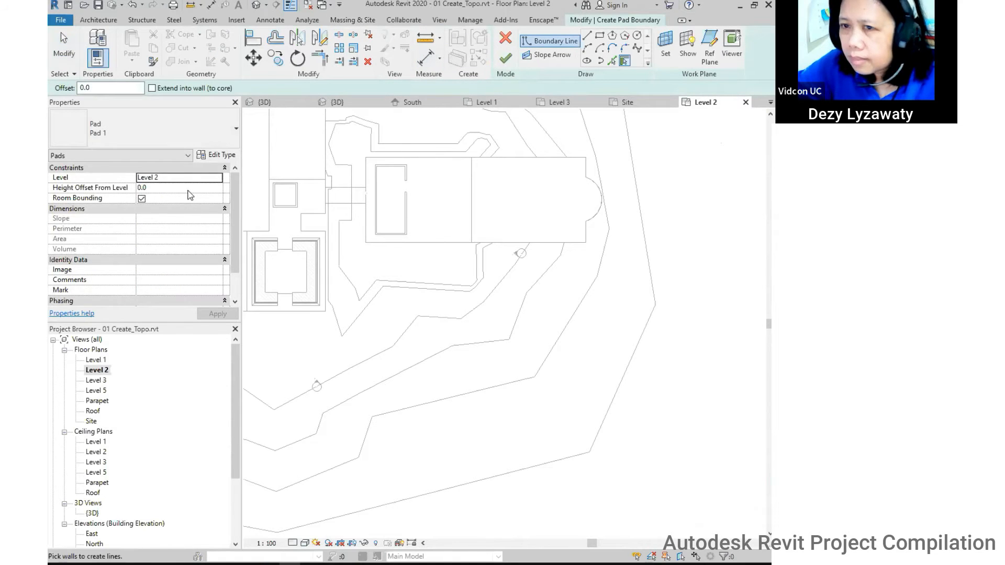
{"action": "left_click", "coordinate": [150, 129]}
{"action": "left_click", "coordinate": [101, 187]}
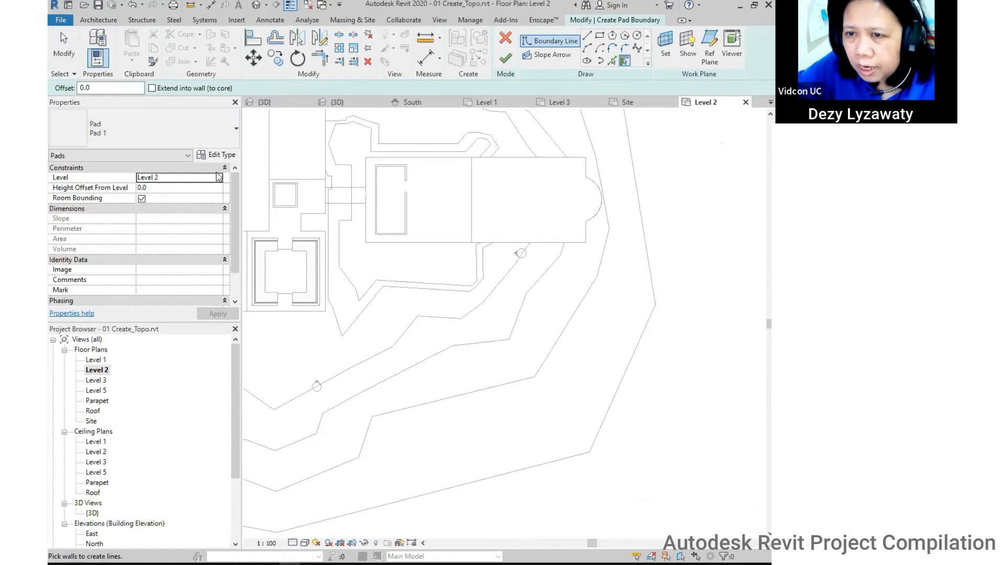
Check the structure layer material of the Pad 1 type, keeping Site - Water.
{"action": "left_click", "coordinate": [228, 156]}
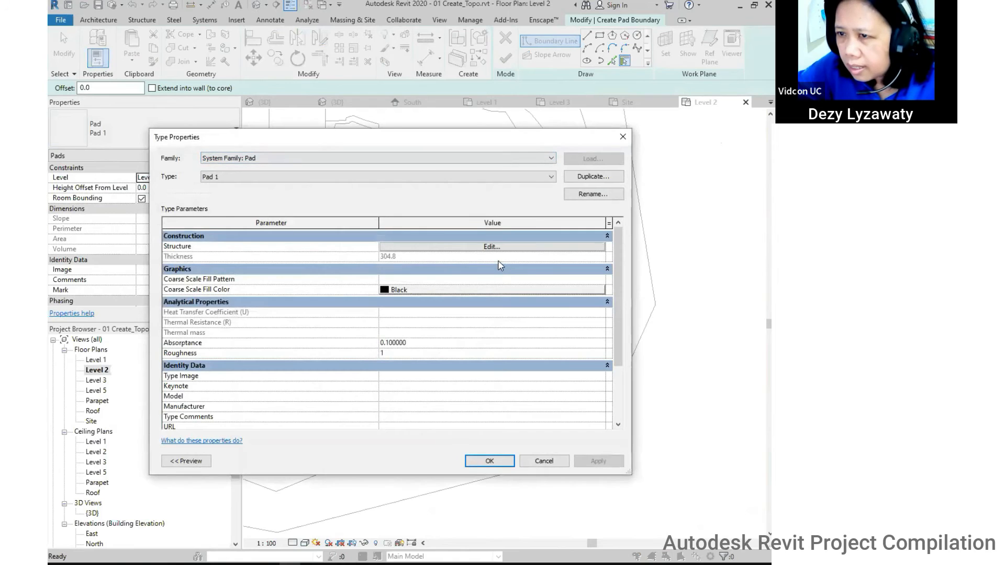
{"action": "left_click", "coordinate": [491, 247]}
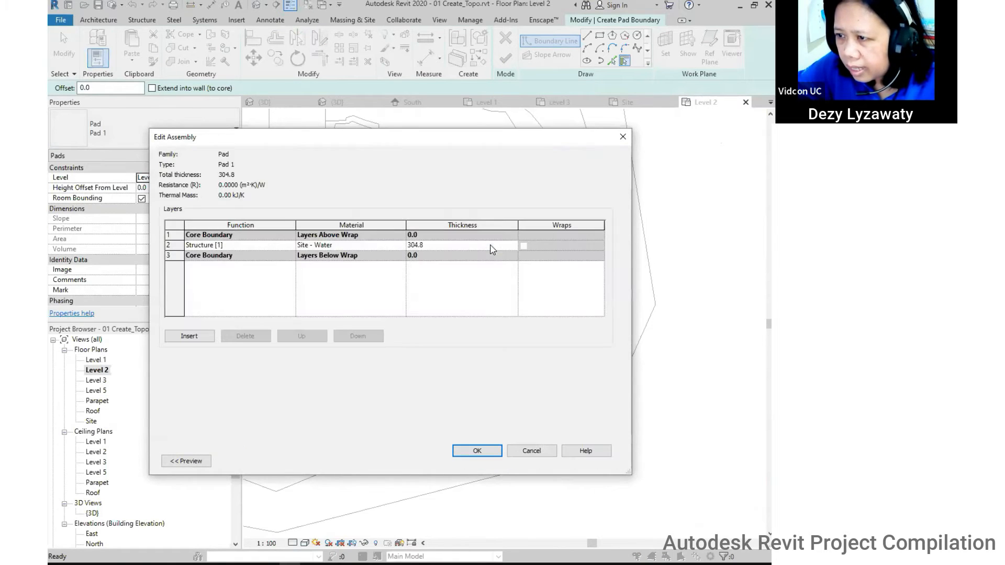
{"action": "left_click", "coordinate": [401, 248]}
{"action": "left_click", "coordinate": [403, 246]}
{"action": "left_click", "coordinate": [295, 285]}
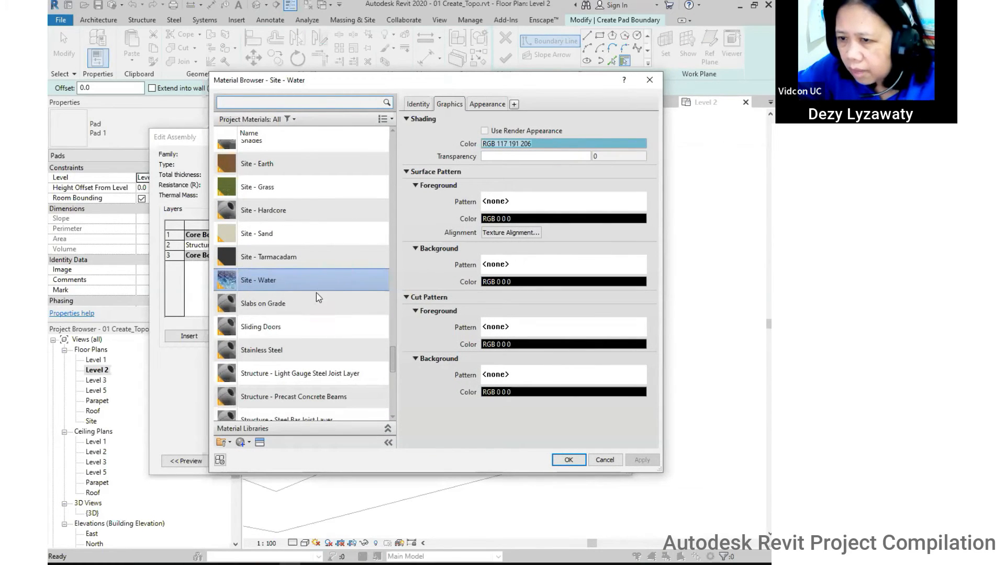
{"action": "left_click", "coordinate": [580, 460]}
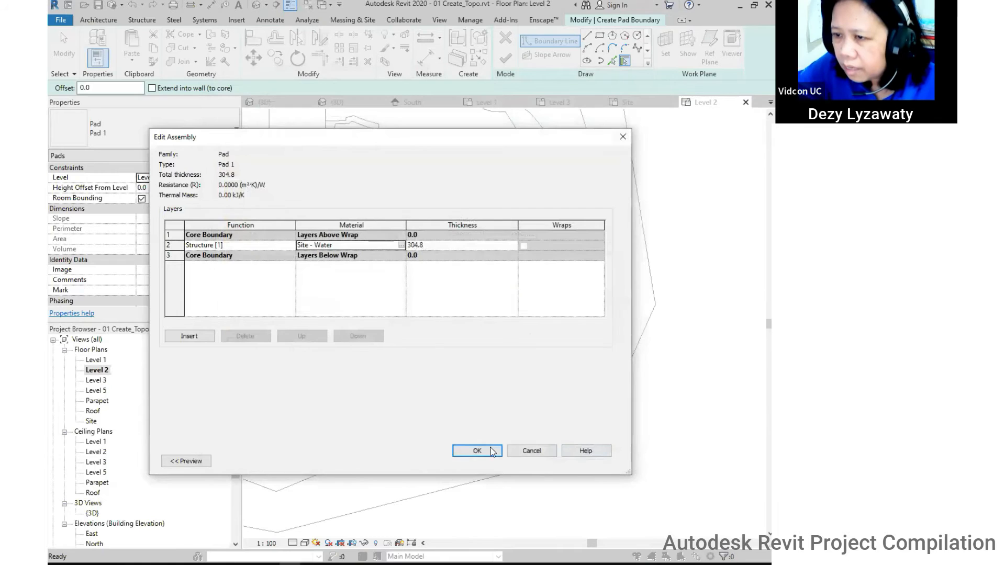
{"action": "left_click", "coordinate": [484, 452]}
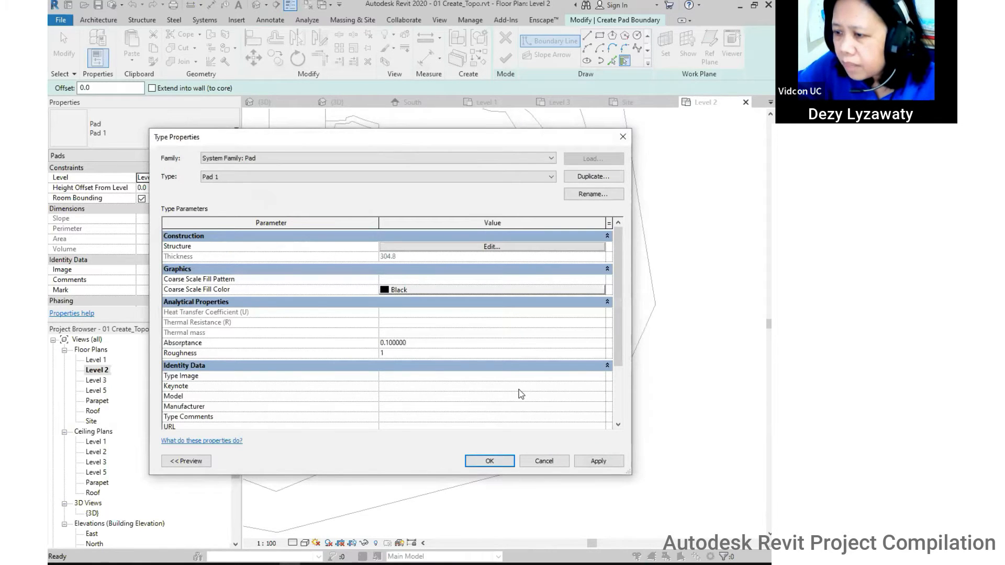
{"action": "left_click", "coordinate": [489, 461]}
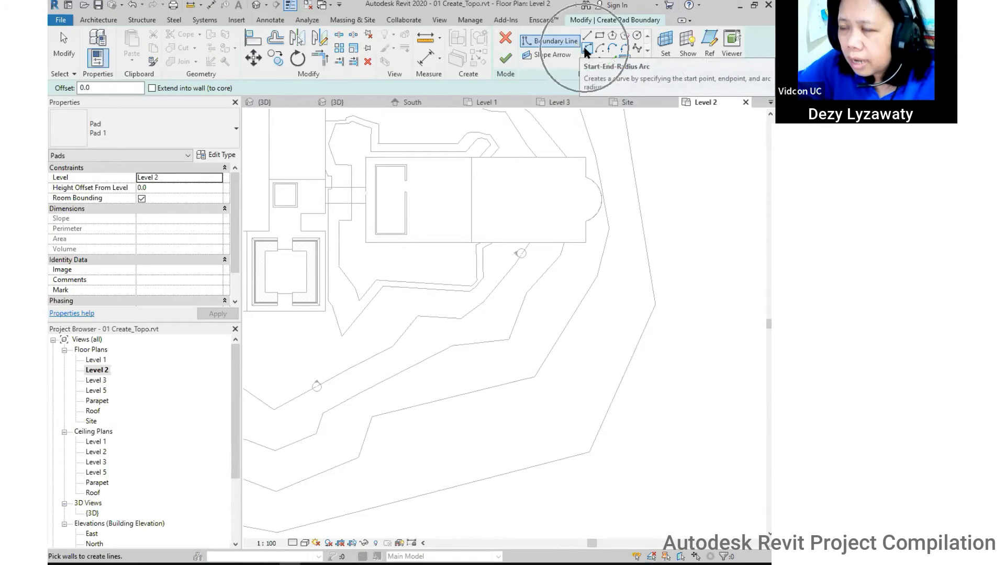
Sketch a closed, kidney-shaped pad boundary from chained start-end-radius arcs just south of the large building's slab.
{"action": "left_click", "coordinate": [586, 50]}
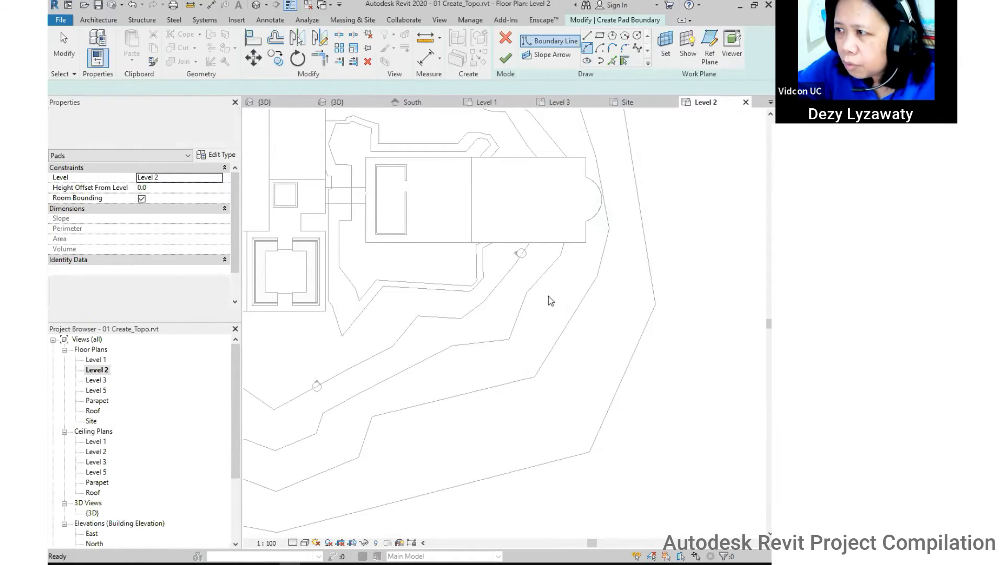
{"action": "scroll", "coordinate": [385, 284], "scroll_direction": "up", "scroll_amount": 2}
{"action": "left_click", "coordinate": [386, 298]}
{"action": "left_click", "coordinate": [360, 280]}
{"action": "left_click", "coordinate": [349, 287]}
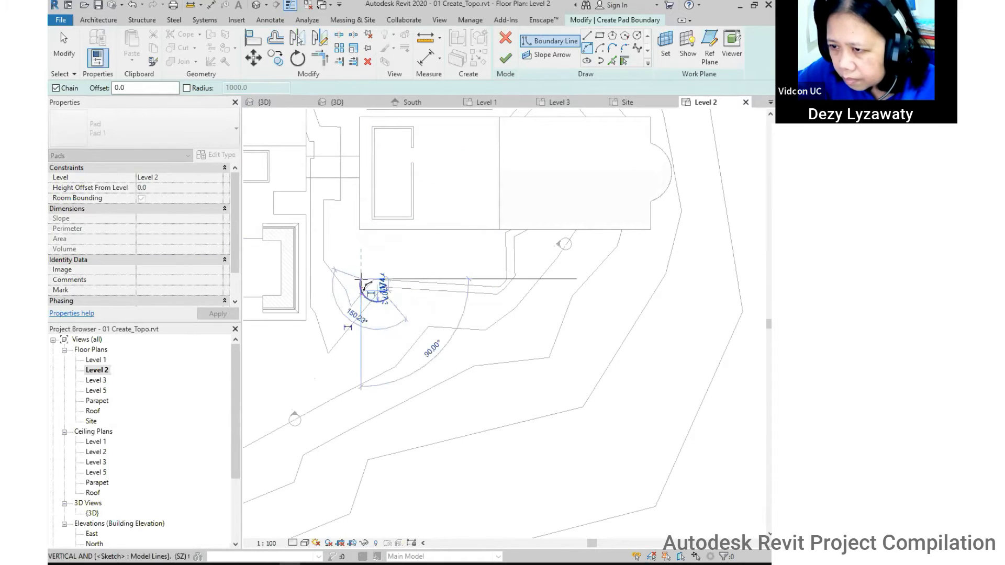
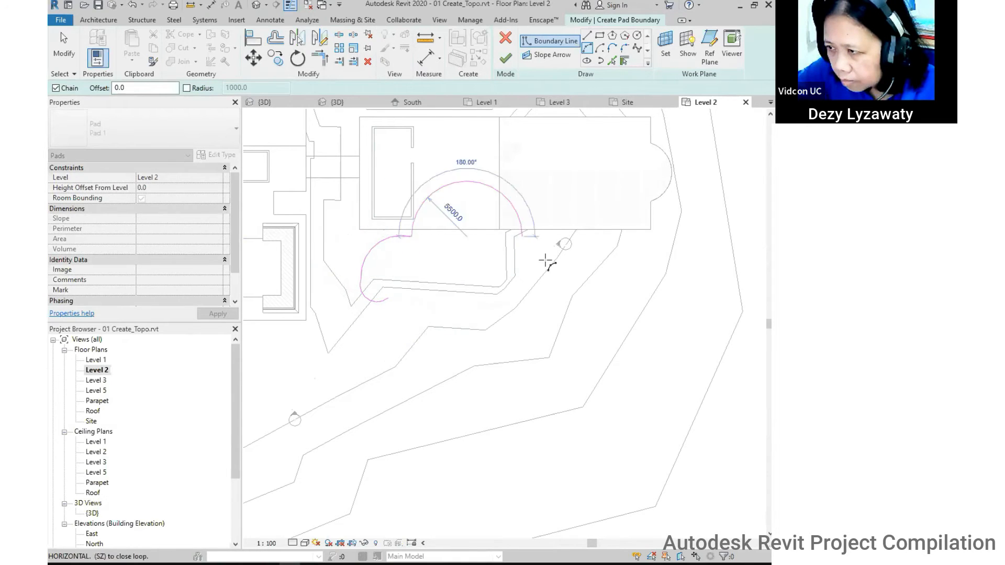
{"action": "left_click", "coordinate": [542, 287]}
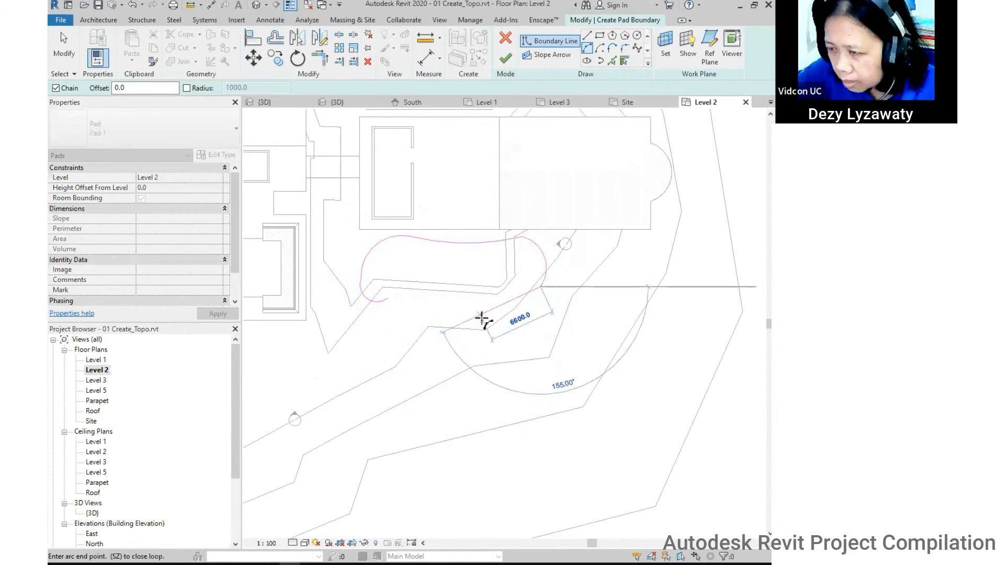
{"action": "left_click", "coordinate": [480, 320]}
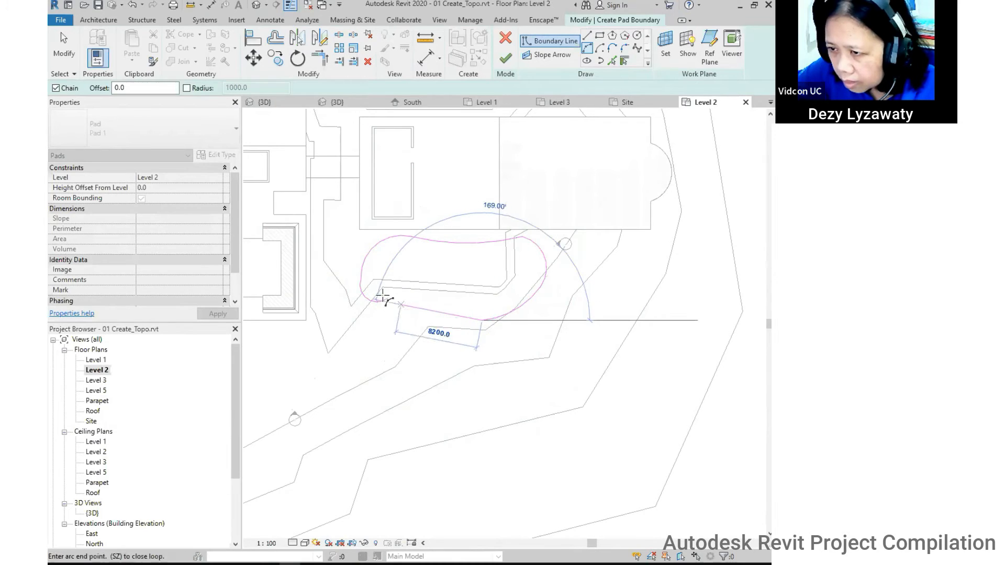
{"action": "left_click", "coordinate": [425, 298]}
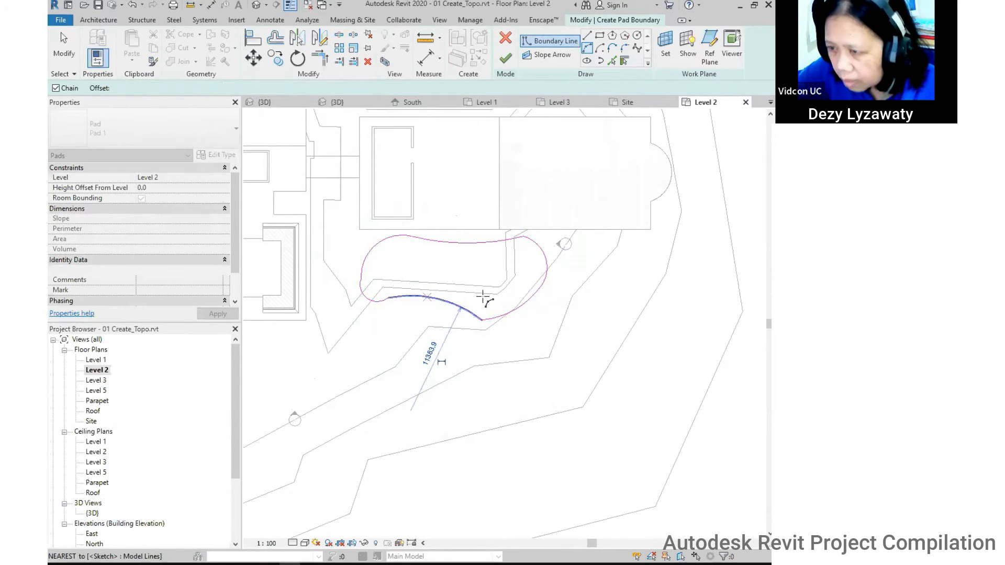
{"action": "key", "text": "Escape"}
{"action": "key", "text": "Escape"}
Adjust the end points of the lower boundary arcs to smooth their junctions.
{"action": "scroll", "coordinate": [479, 319], "scroll_direction": "up", "scroll_amount": 2}
{"action": "scroll", "coordinate": [475, 317], "scroll_direction": "up", "scroll_amount": 1}
{"action": "left_click", "coordinate": [535, 325]}
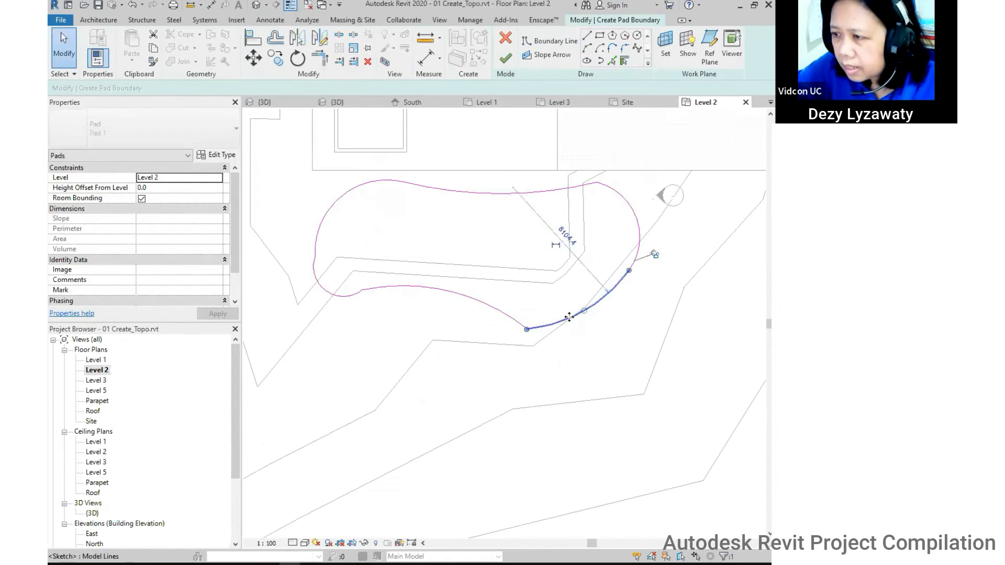
{"action": "scroll", "coordinate": [567, 315], "scroll_direction": "down", "scroll_amount": 1}
{"action": "left_click", "coordinate": [397, 302]}
{"action": "scroll", "coordinate": [382, 297], "scroll_direction": "up", "scroll_amount": 1}
{"action": "left_click_drag", "start_coordinate": [388, 298], "coordinate": [392, 286]}
{"action": "left_click", "coordinate": [487, 329]}
{"action": "scroll", "coordinate": [444, 320], "scroll_direction": "down", "scroll_amount": 2}
{"action": "left_click", "coordinate": [553, 325]}
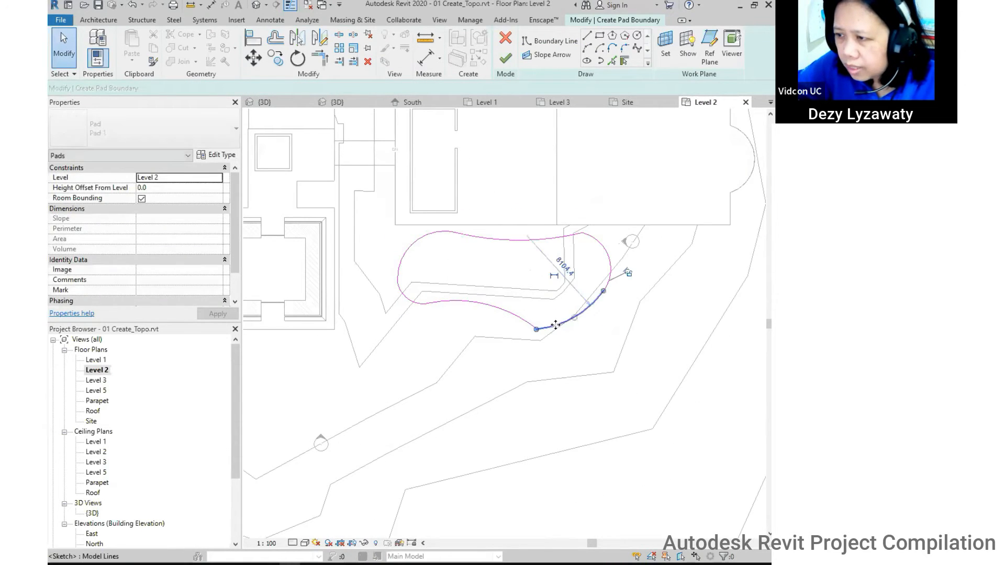
{"action": "left_click_drag", "start_coordinate": [536, 329], "coordinate": [537, 323]}
{"action": "left_click", "coordinate": [582, 340]}
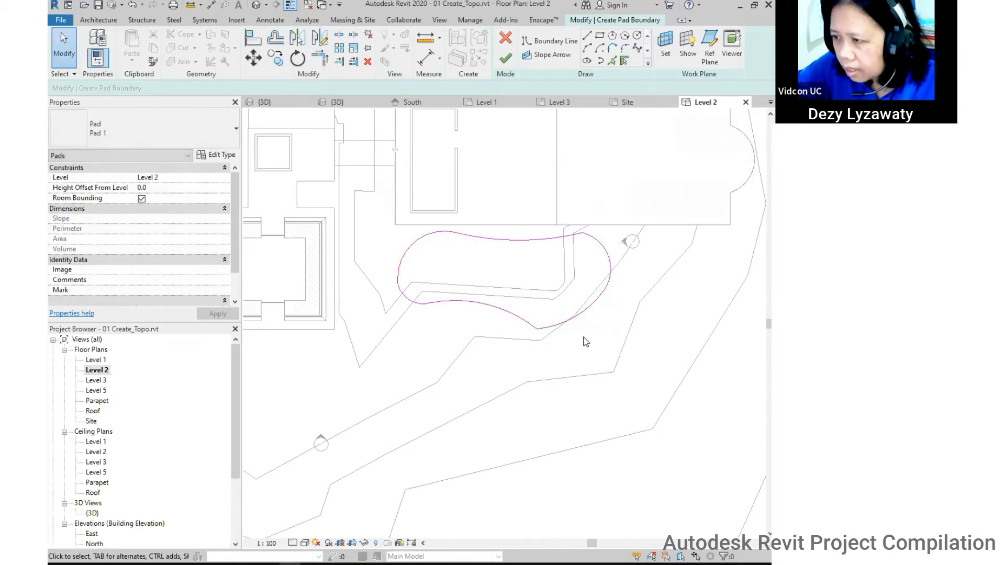
{"action": "middle_click_drag", "start_coordinate": [585, 340], "coordinate": [540, 343]}
Draw a start-end-radius arc across the pointed lower corner of the pool boundary, linking the two adjoining arcs.
{"action": "left_click", "coordinate": [587, 48]}
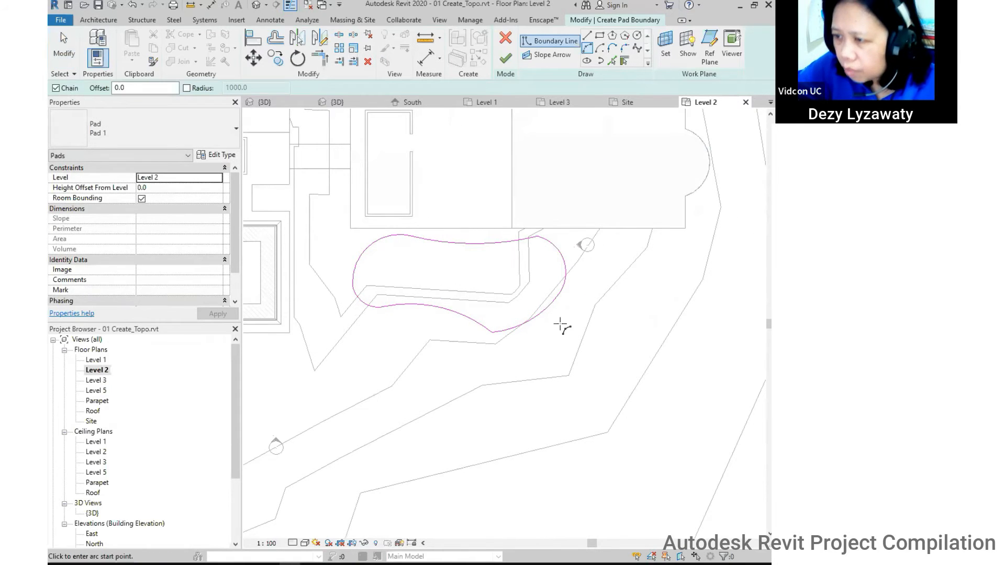
{"action": "scroll", "coordinate": [560, 325], "scroll_direction": "up", "scroll_amount": 1}
{"action": "left_click", "coordinate": [504, 327]}
{"action": "left_click", "coordinate": [424, 315]}
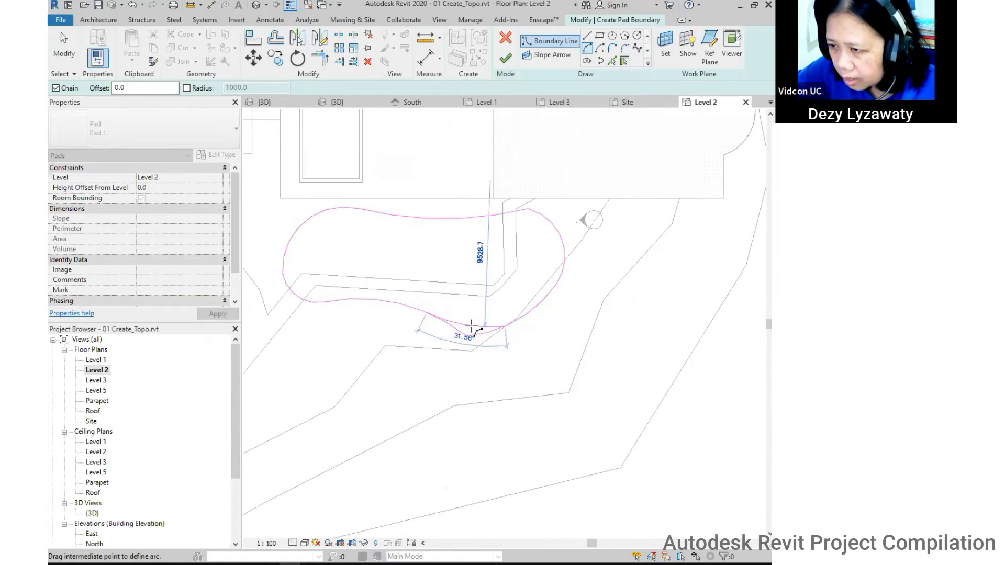
{"action": "left_click", "coordinate": [471, 326]}
Trim the adjoining lower arcs to the new arc so the pointed corner is removed from the pool boundary.
{"action": "left_click", "coordinate": [320, 57]}
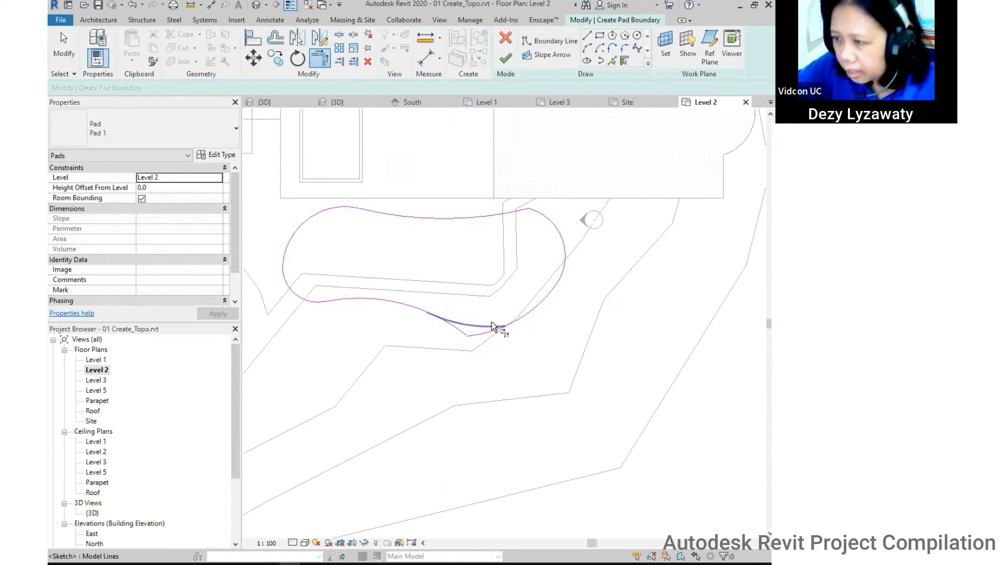
{"action": "left_click", "coordinate": [522, 317]}
{"action": "left_click", "coordinate": [470, 326]}
{"action": "left_click", "coordinate": [399, 303]}
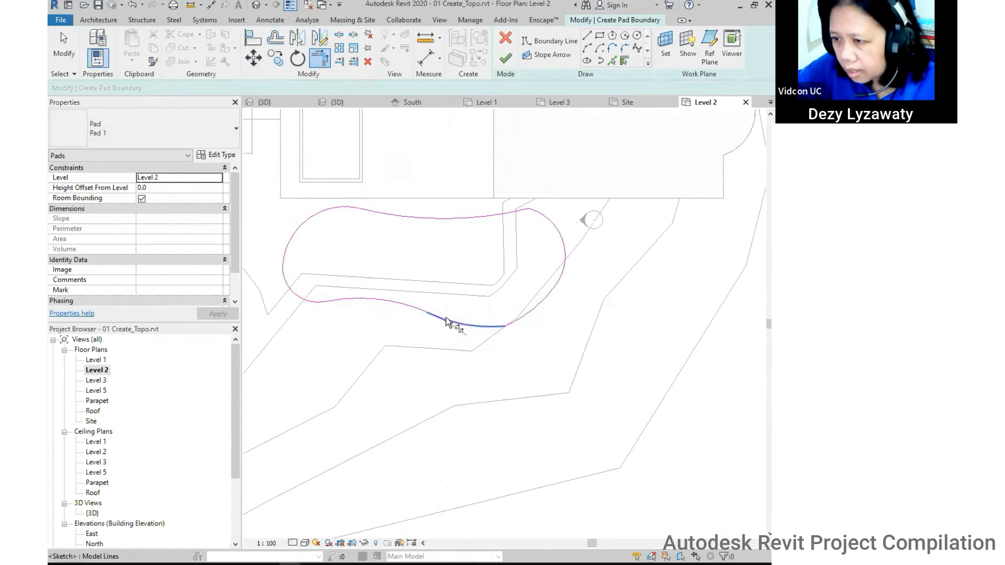
{"action": "left_click", "coordinate": [389, 302]}
{"action": "scroll", "coordinate": [456, 351], "scroll_direction": "down", "scroll_amount": 2}
{"action": "key", "text": "Escape"}
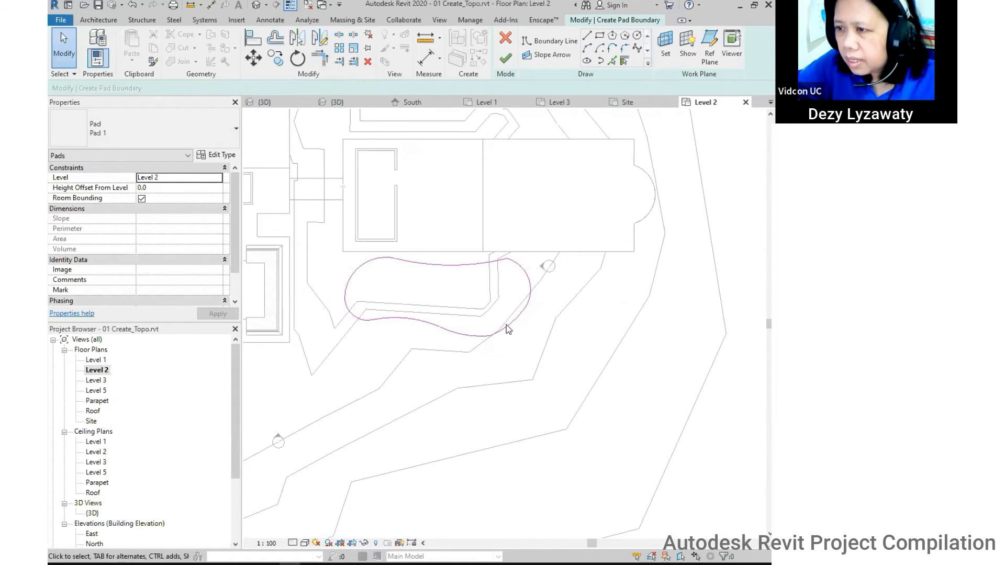
Finish the pad boundary sketch to create the kidney-shaped pool pad.
{"action": "middle_click_drag", "start_coordinate": [499, 302], "coordinate": [497, 279]}
{"action": "left_click", "coordinate": [504, 58]}
{"action": "left_click", "coordinate": [607, 328]}
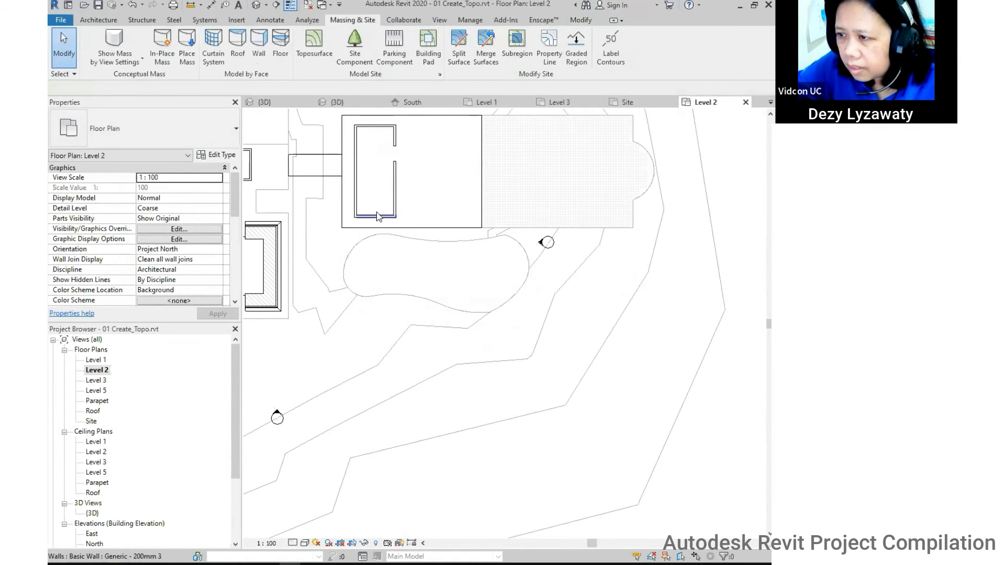
In the 3D view, set the pool pad's level to Level 1.
{"action": "left_click", "coordinate": [256, 5]}
{"action": "middle_click_drag", "start_coordinate": [507, 253], "coordinate": [565, 307], "text": "shift"}
{"action": "scroll", "coordinate": [503, 319], "scroll_direction": "up", "scroll_amount": 1}
{"action": "left_click", "coordinate": [566, 307]}
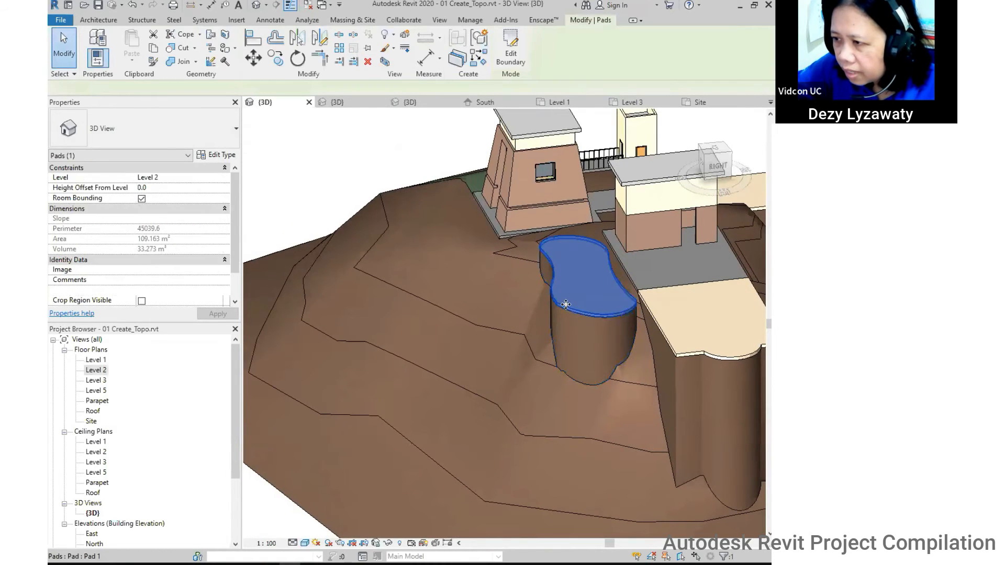
{"action": "left_click", "coordinate": [217, 178]}
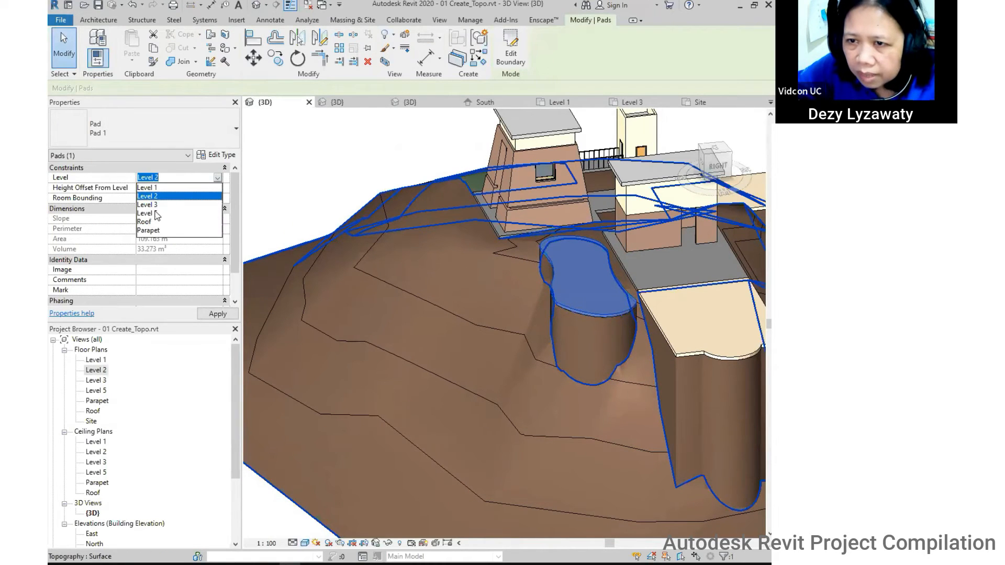
{"action": "left_click", "coordinate": [148, 187]}
{"action": "scroll", "coordinate": [634, 358], "scroll_direction": "down", "scroll_amount": 3}
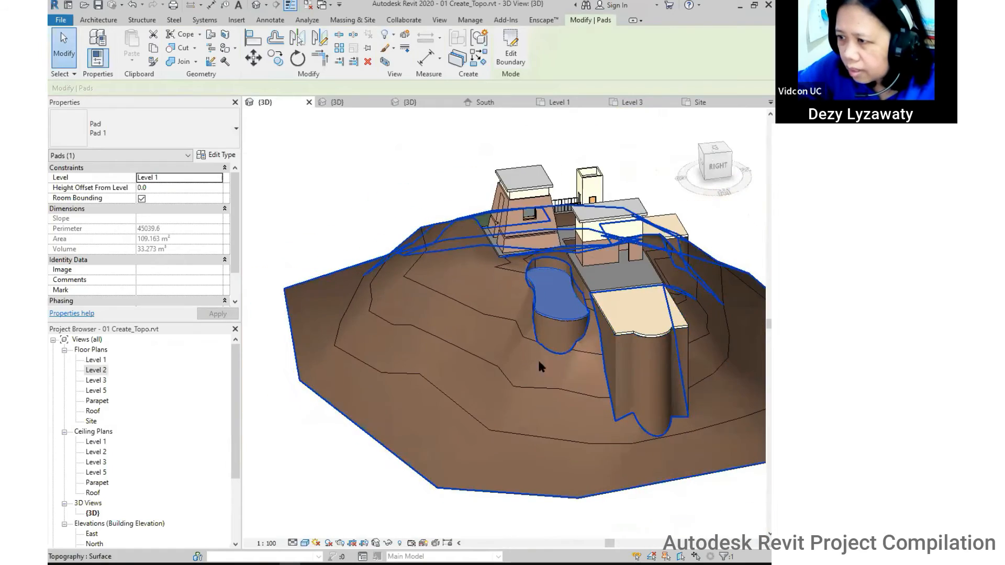
{"action": "left_click", "coordinate": [646, 463]}
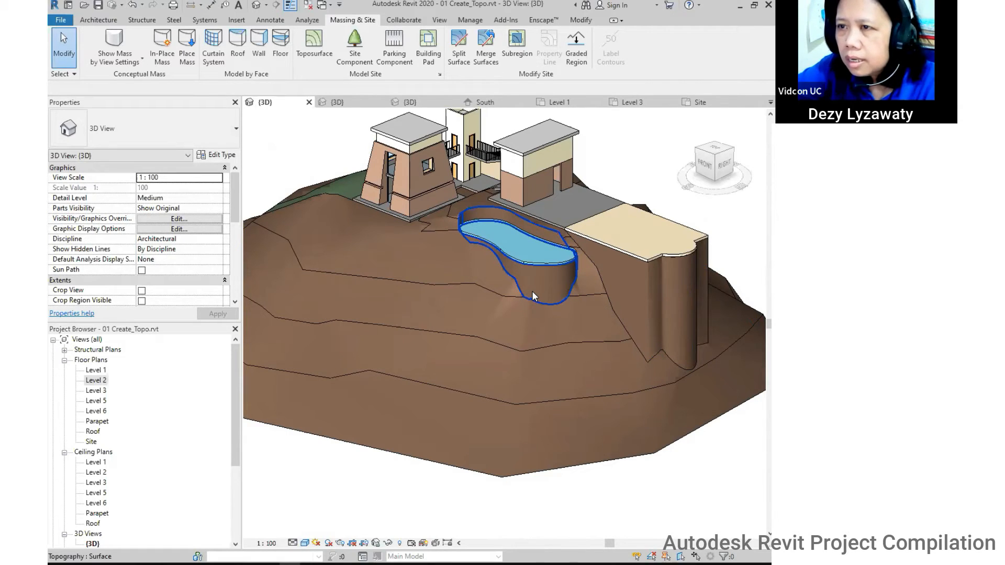
Start placing a site component and review the available M_Tree - Deciduous types.
{"action": "left_click", "coordinate": [355, 36]}
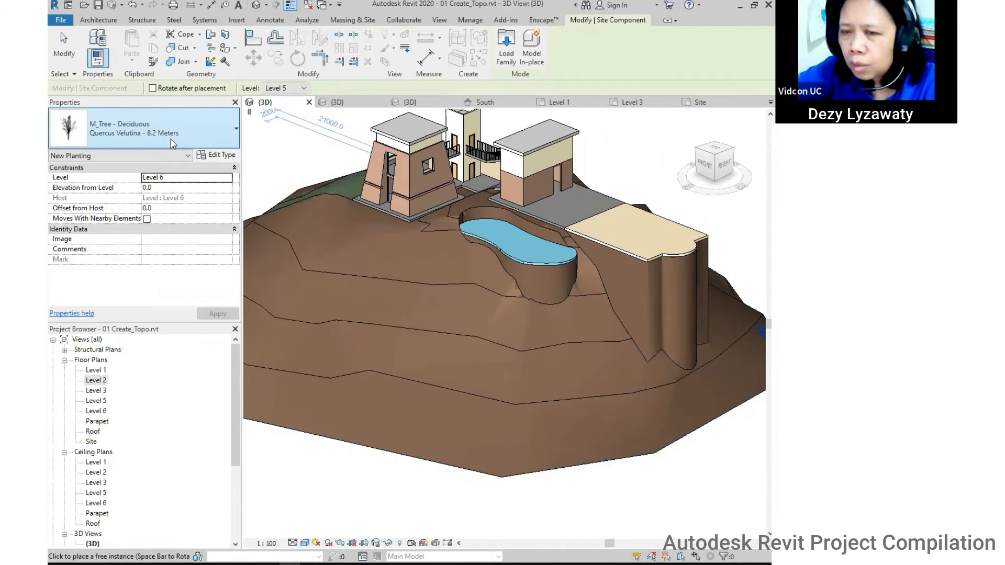
{"action": "left_click", "coordinate": [171, 139]}
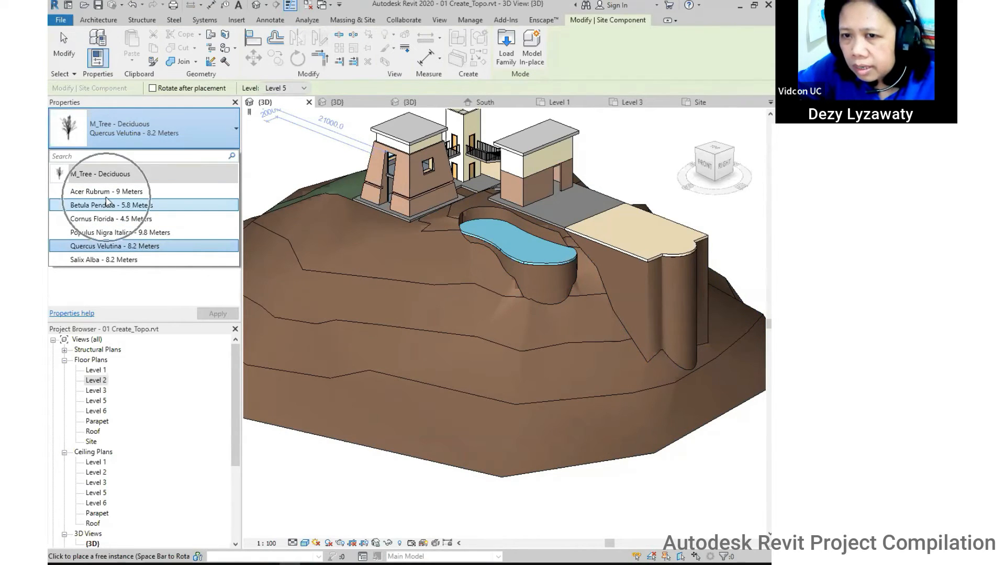
{"action": "mouse_move", "coordinate": [110, 179]}
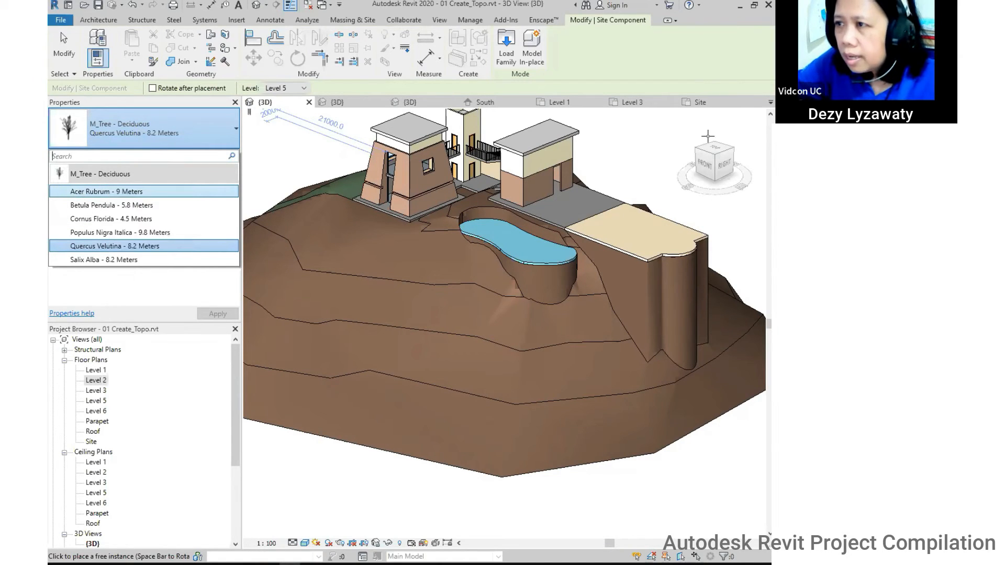
Start loading a family and browse to the Planting folder of the US Metric library.
{"action": "left_click", "coordinate": [507, 55]}
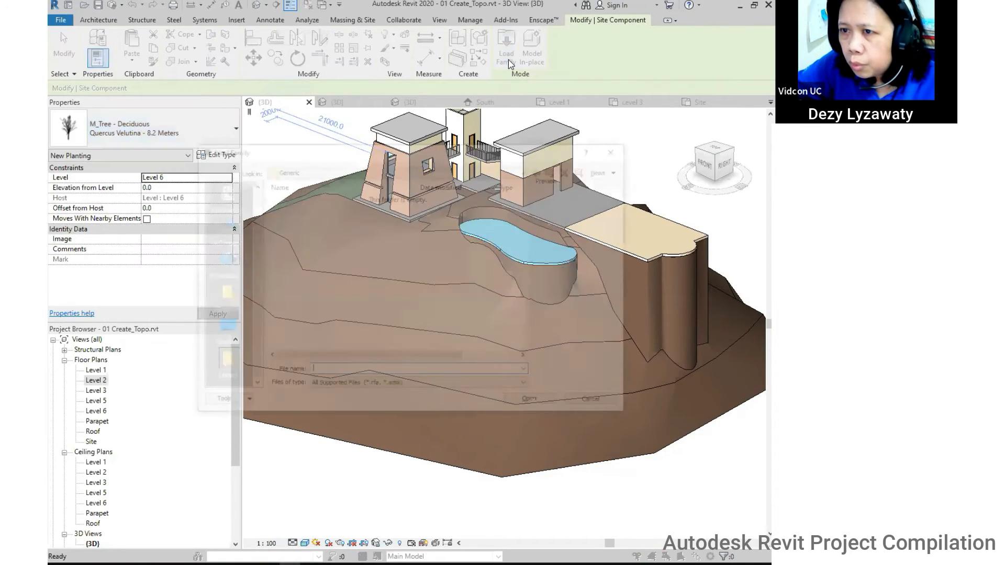
{"action": "left_click", "coordinate": [522, 172]}
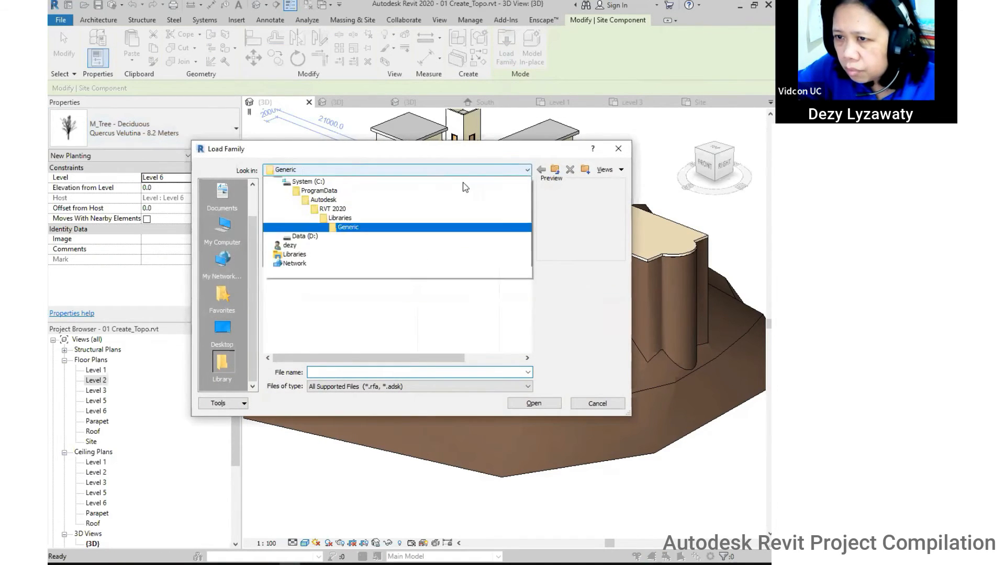
{"action": "left_click", "coordinate": [367, 237]}
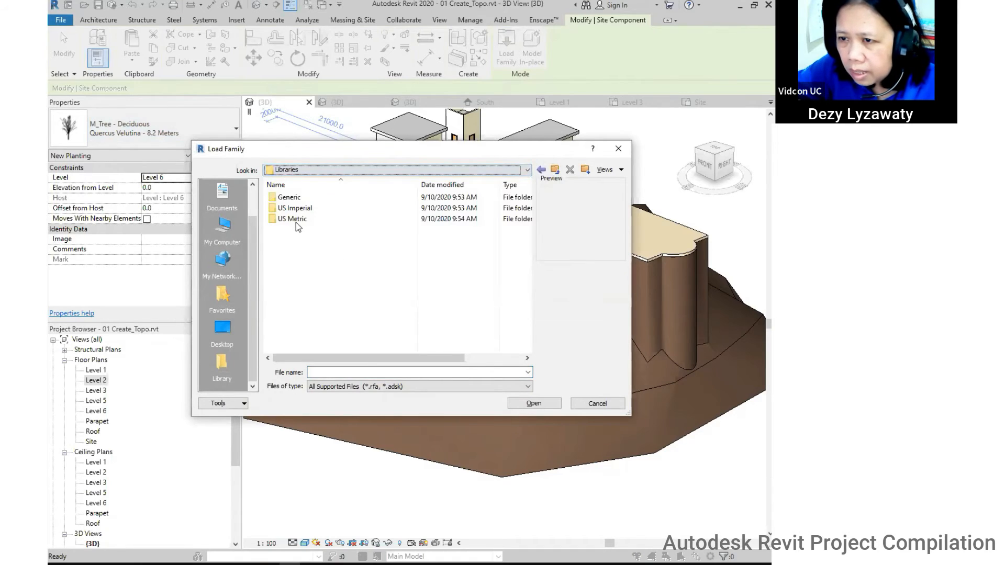
{"action": "double_click", "coordinate": [292, 219]}
{"action": "scroll", "coordinate": [334, 248], "scroll_direction": "down", "scroll_amount": 6}
{"action": "scroll", "coordinate": [337, 254], "scroll_direction": "down", "scroll_amount": 2}
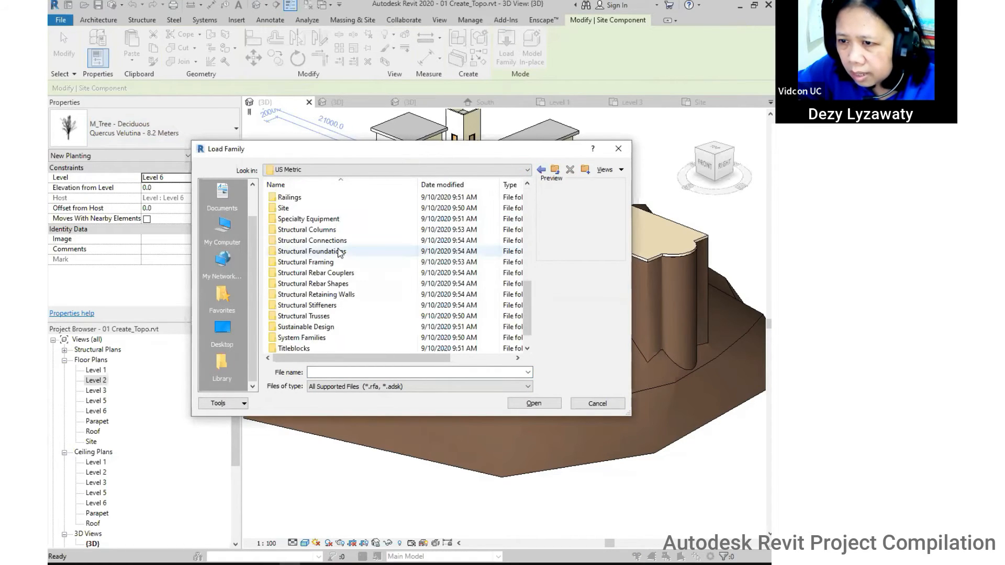
{"action": "double_click", "coordinate": [284, 209]}
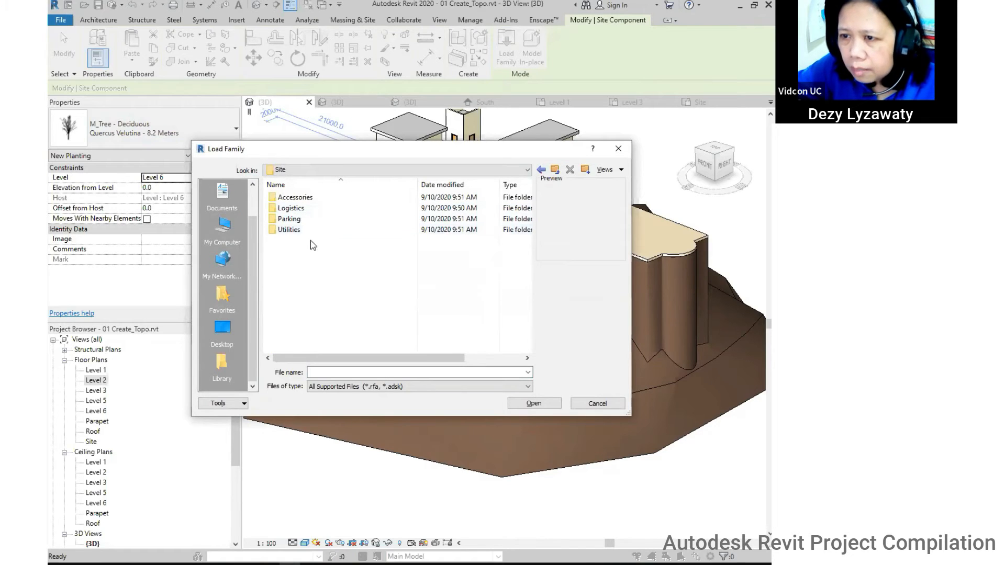
{"action": "left_click", "coordinate": [555, 169]}
{"action": "scroll", "coordinate": [337, 236], "scroll_direction": "down", "scroll_amount": 7}
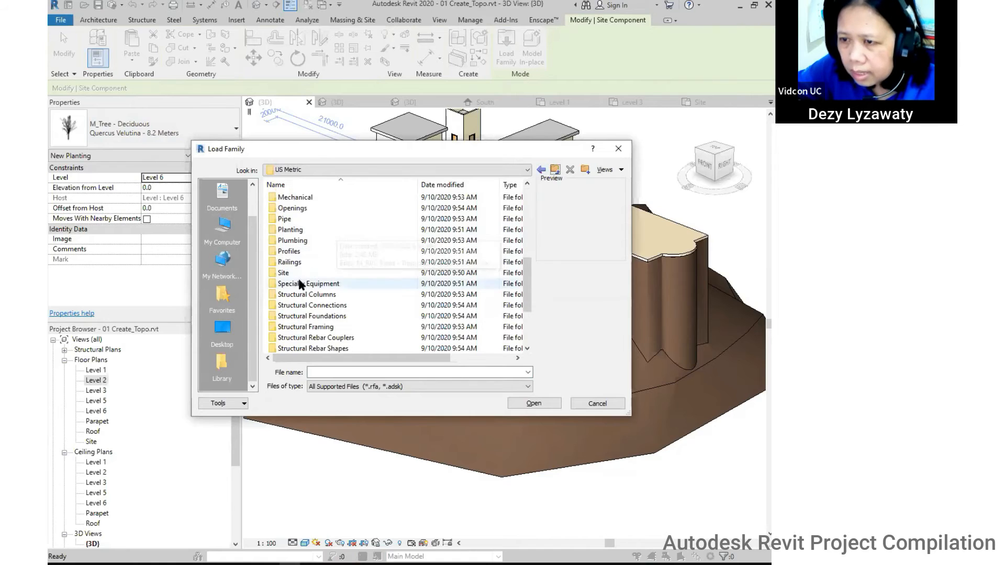
{"action": "double_click", "coordinate": [291, 232]}
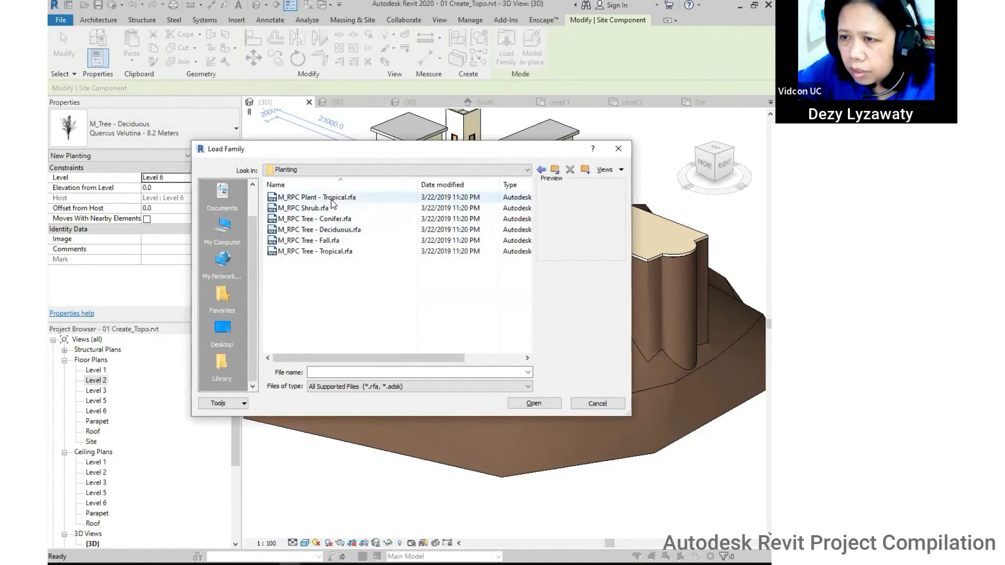
Preview the planting families and load M_RPC Tree - Tropical.rfa.
{"action": "left_click", "coordinate": [332, 201]}
{"action": "left_click", "coordinate": [326, 219]}
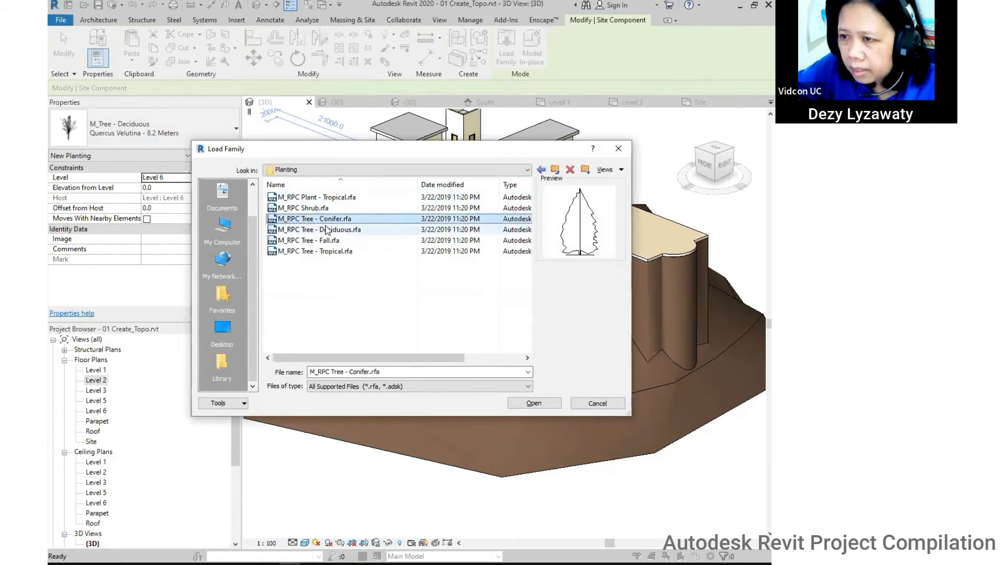
{"action": "left_click", "coordinate": [327, 230]}
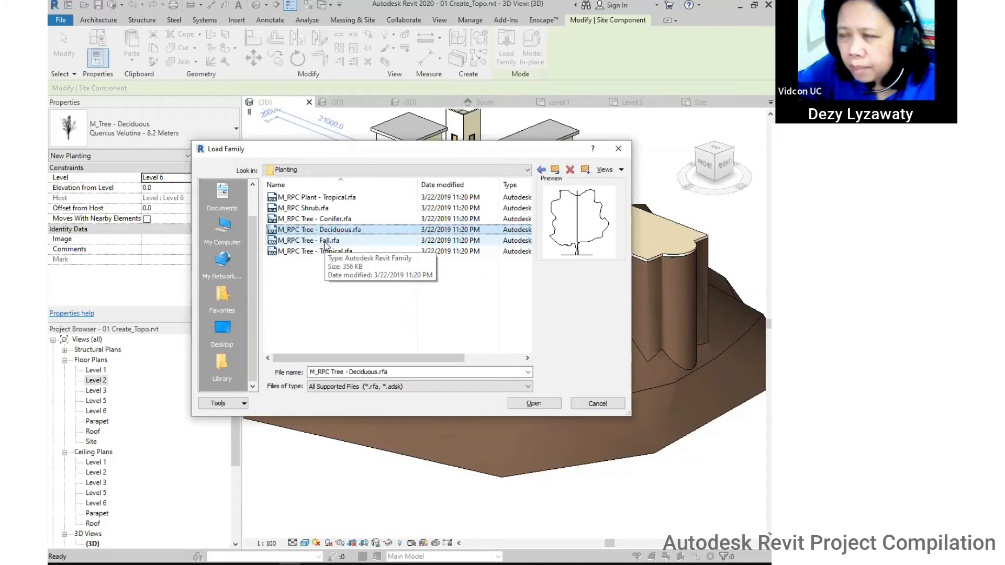
{"action": "left_click", "coordinate": [333, 200]}
{"action": "key", "text": "Return"}
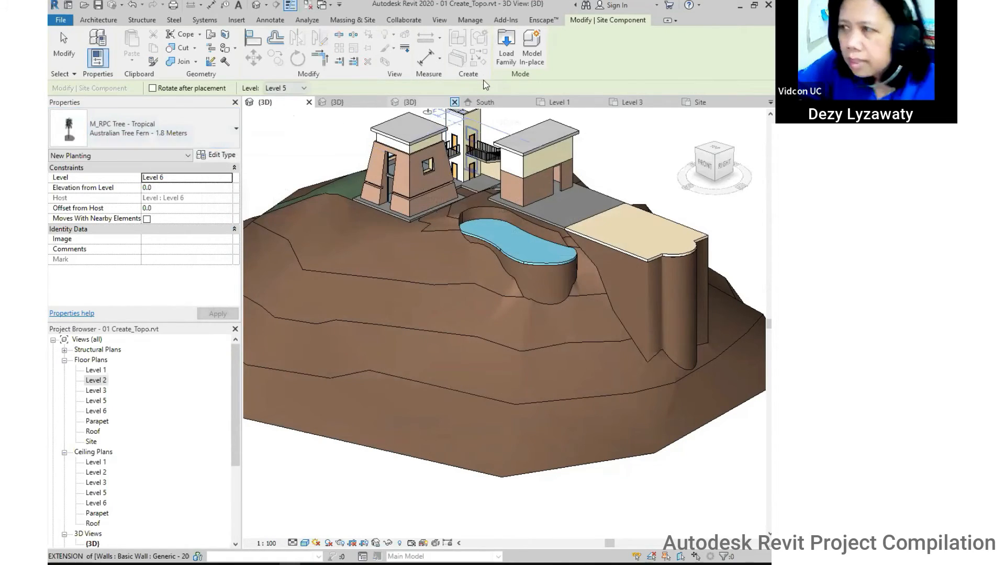
Load the M_RPC Tree - Deciduous.rfa family from the Planting folder.
{"action": "left_click", "coordinate": [506, 48]}
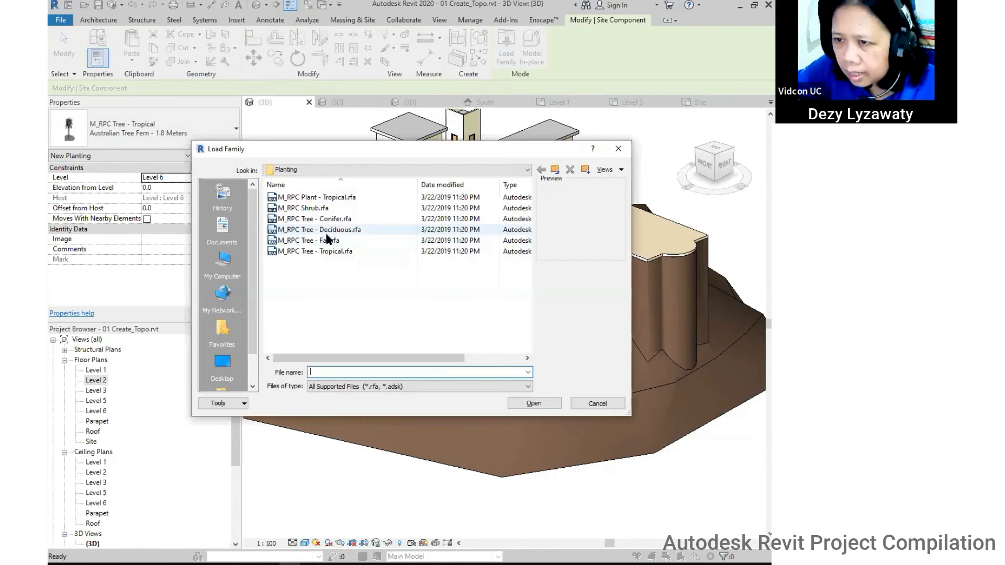
{"action": "left_click", "coordinate": [326, 230]}
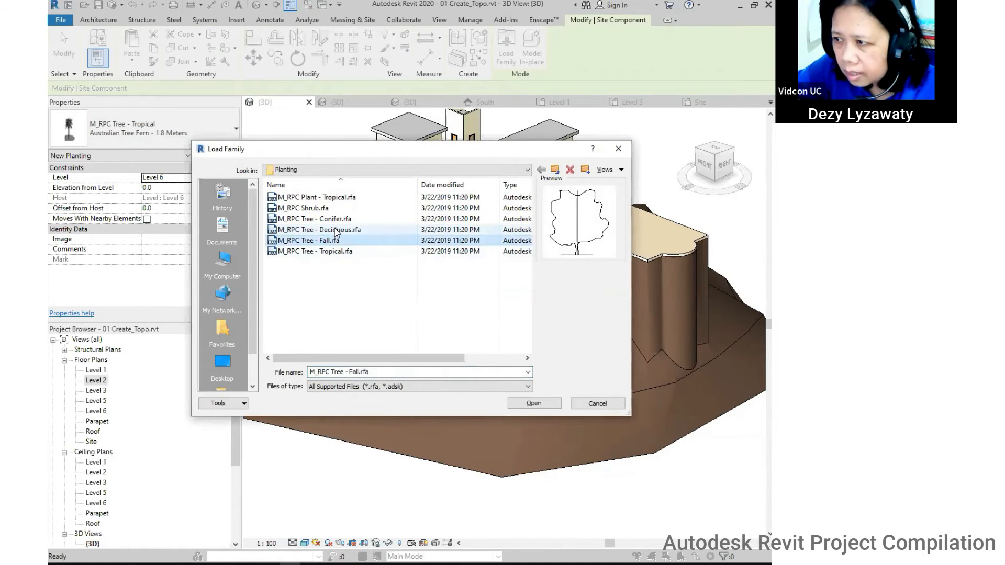
{"action": "left_click", "coordinate": [556, 404]}
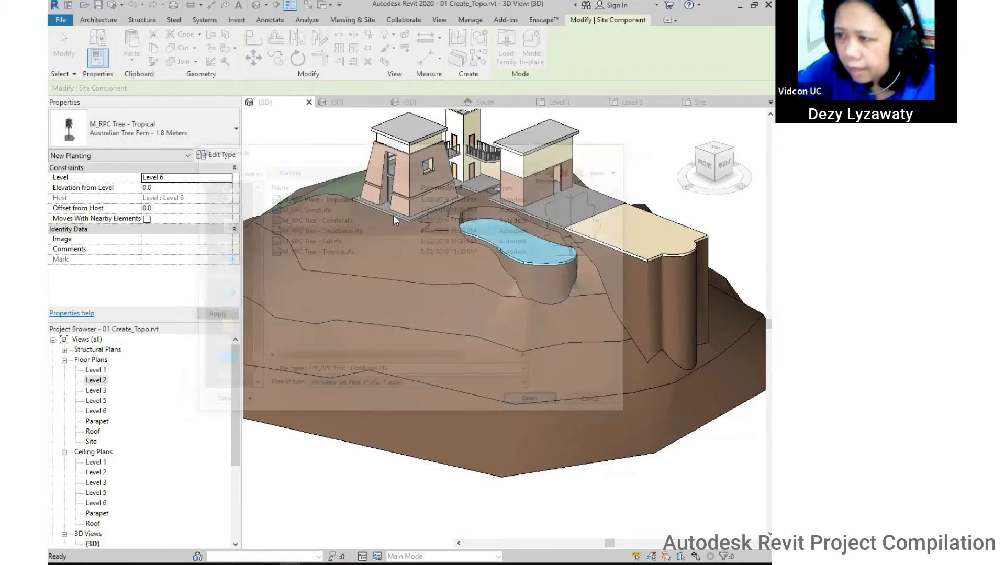
Review the loaded tropical and deciduous tree types, and leave the site component command without placing anything.
{"action": "left_click", "coordinate": [199, 130]}
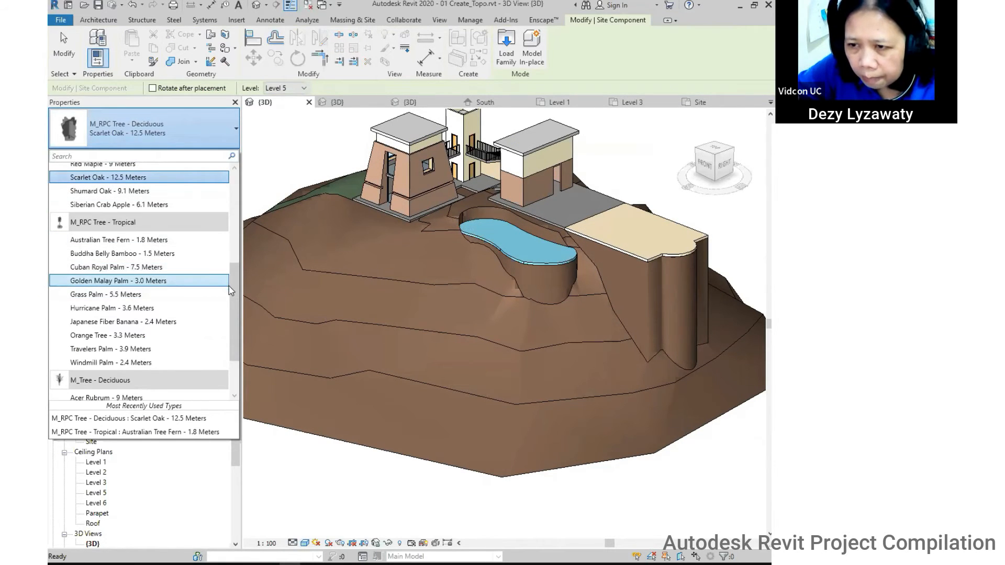
{"action": "scroll", "coordinate": [234, 292], "scroll_direction": "up", "scroll_amount": 3}
{"action": "scroll", "coordinate": [233, 292], "scroll_direction": "down", "scroll_amount": 5}
{"action": "scroll", "coordinate": [234, 292], "scroll_direction": "up", "scroll_amount": 2}
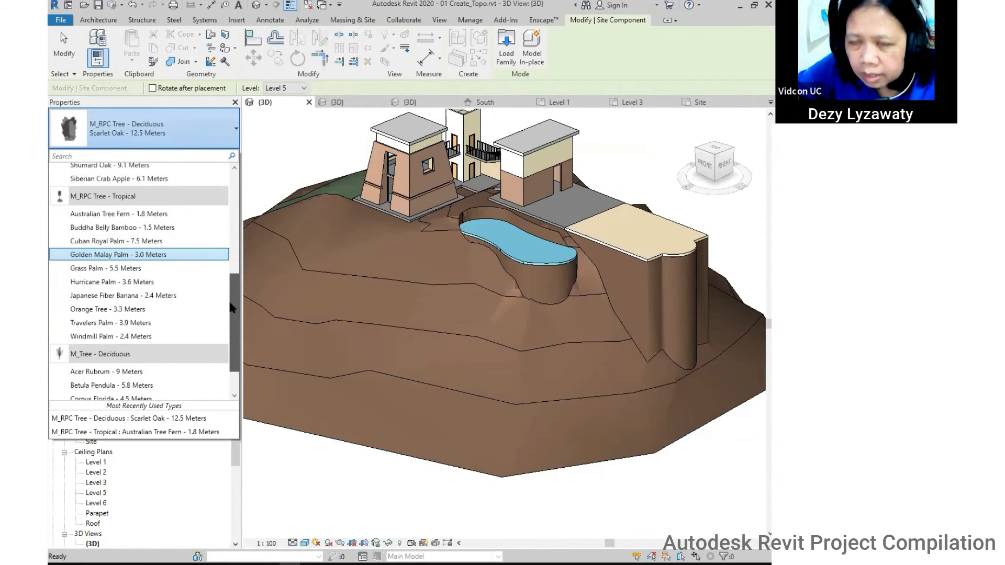
{"action": "mouse_move", "coordinate": [135, 198]}
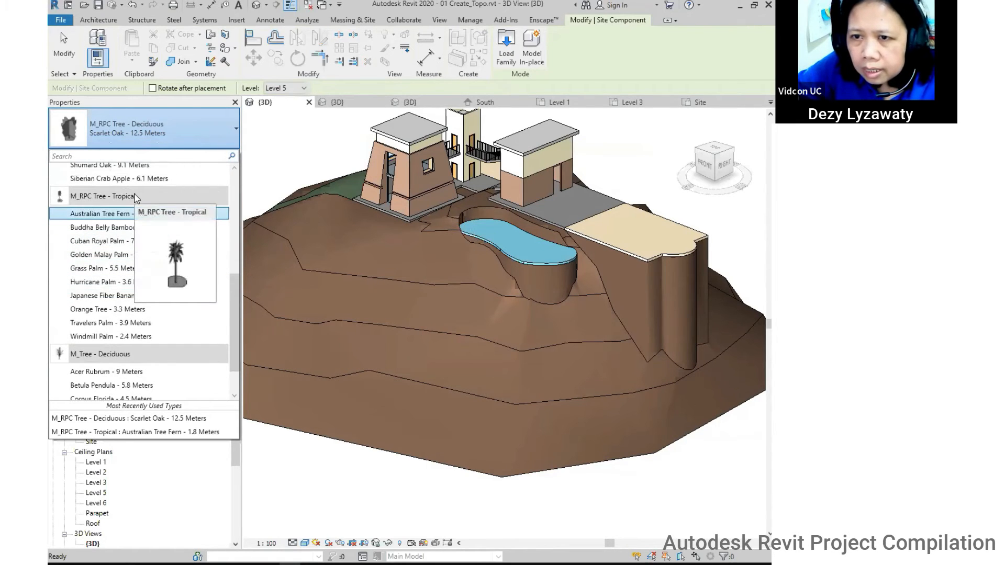
{"action": "left_click", "coordinate": [116, 200]}
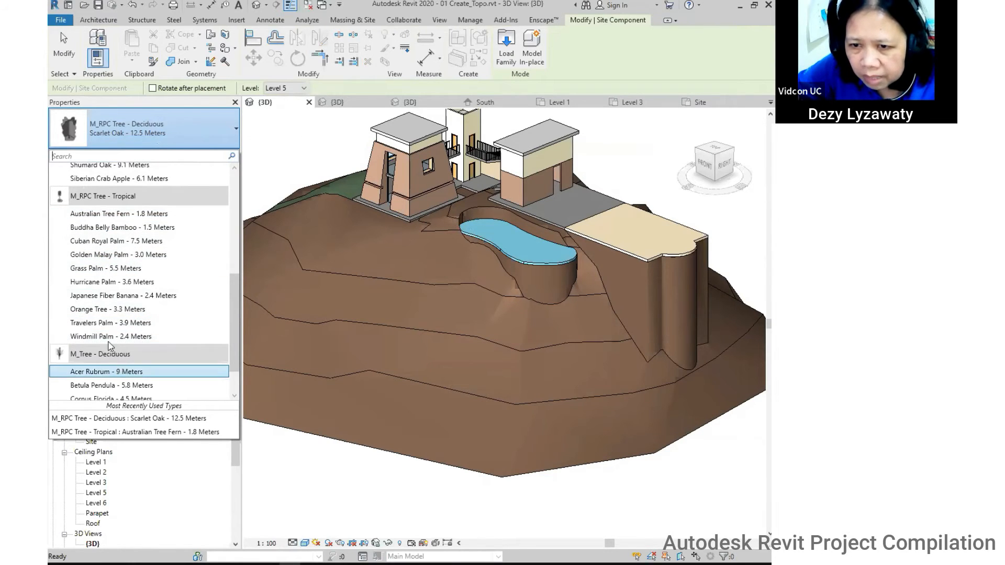
{"action": "scroll", "coordinate": [115, 340], "scroll_direction": "down", "scroll_amount": 1}
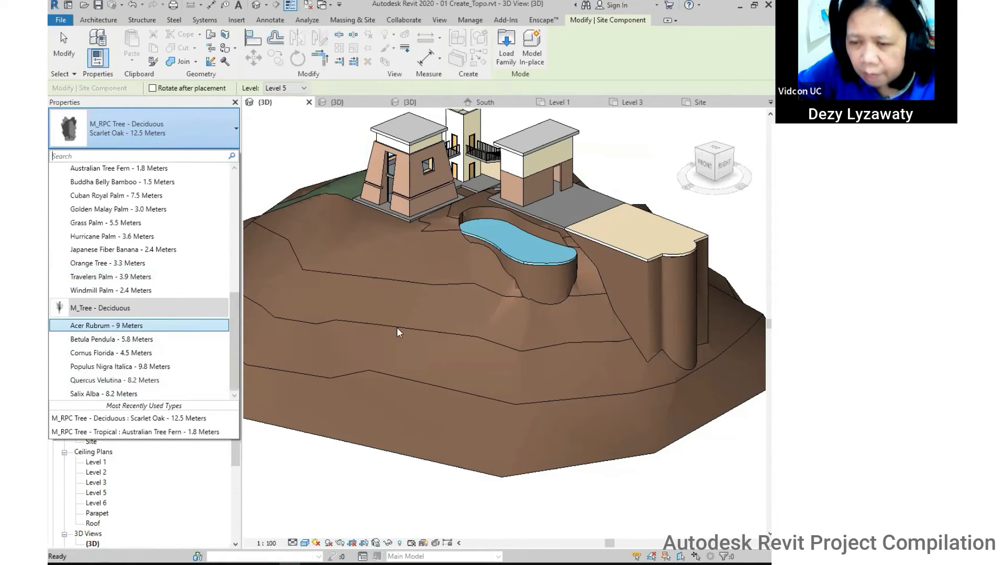
{"action": "key", "text": "Escape"}
{"action": "key", "text": "Escape"}
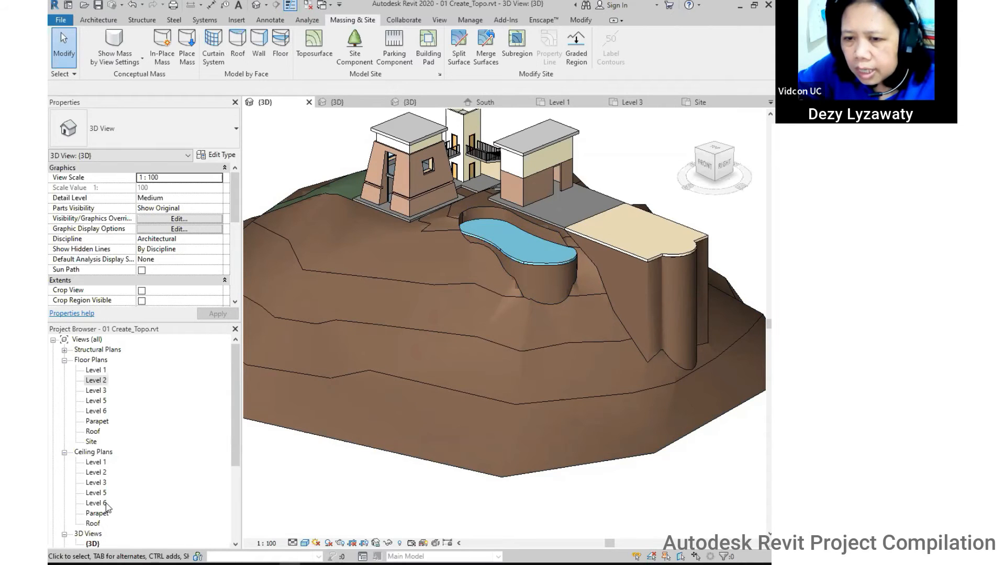
Open the Site floor plan showing the whole terrain.
{"action": "scroll", "coordinate": [504, 333], "scroll_direction": "down", "scroll_amount": 3}
{"action": "middle_click_drag", "start_coordinate": [469, 330], "coordinate": [398, 399], "text": "shift"}
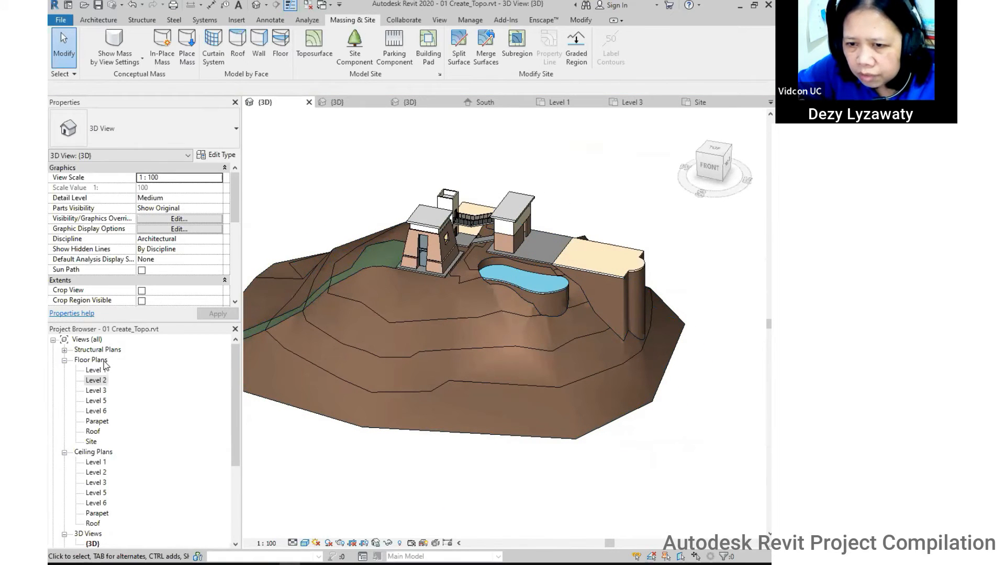
{"action": "double_click", "coordinate": [91, 442]}
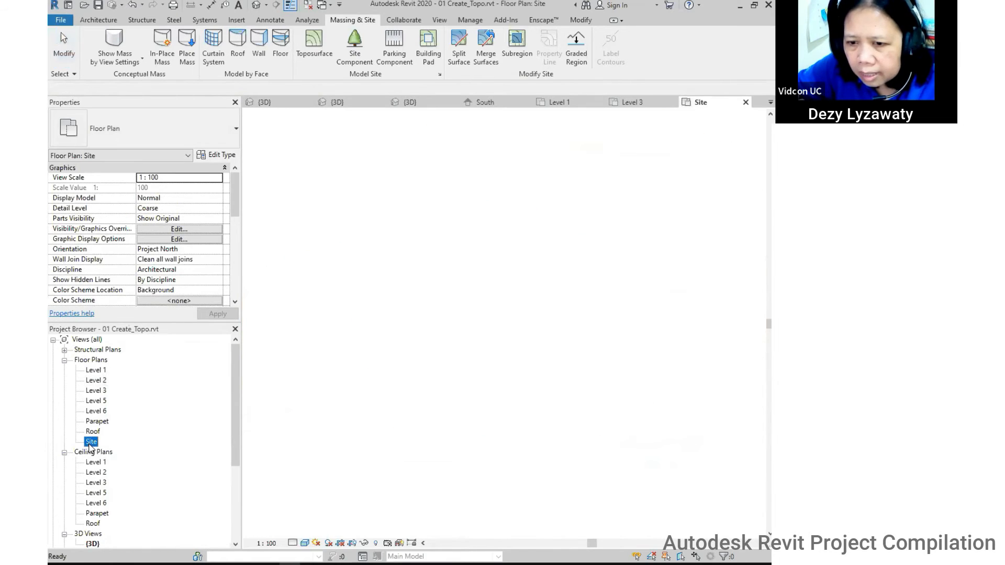
{"action": "scroll", "coordinate": [419, 338], "scroll_direction": "down", "scroll_amount": 2}
{"action": "scroll", "coordinate": [425, 336], "scroll_direction": "up", "scroll_amount": 3}
{"action": "scroll", "coordinate": [425, 336], "scroll_direction": "down", "scroll_amount": 2}
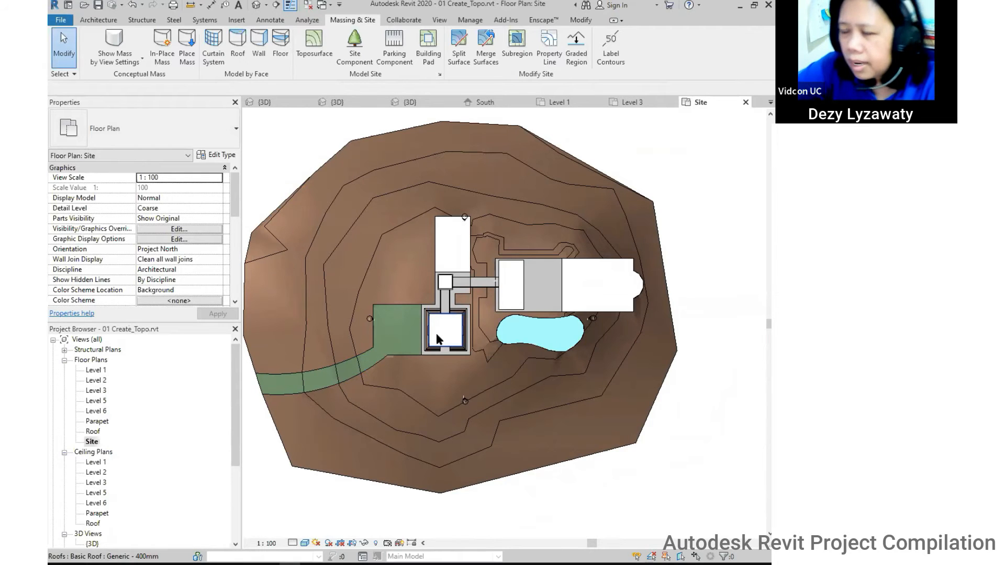
Place five M_RPC Tree - Tropical Hurricane Palm - 3.6 Meters in a row along the north edge of the green pad.
{"action": "middle_click_drag", "start_coordinate": [531, 371], "coordinate": [558, 352]}
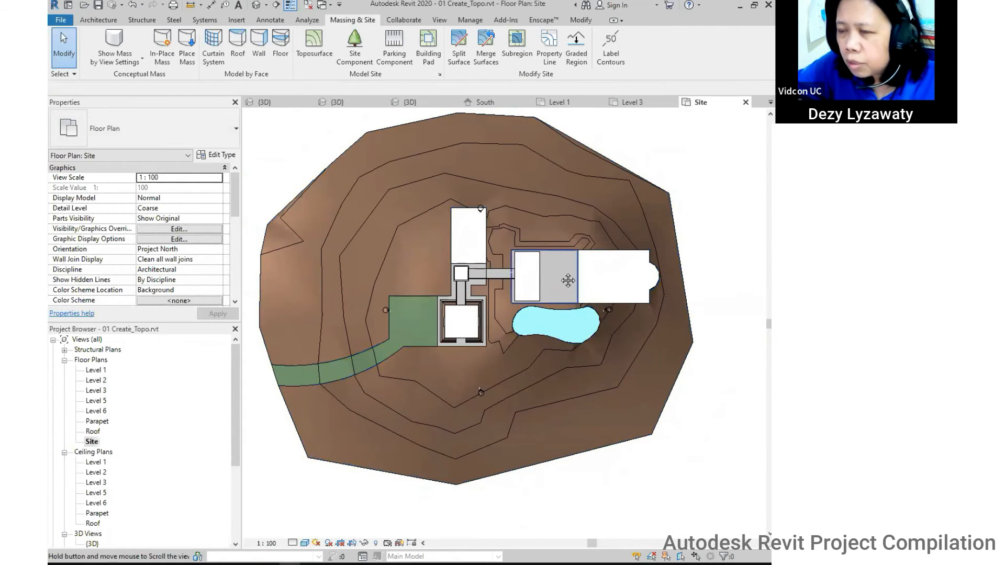
{"action": "middle_click_drag", "start_coordinate": [568, 280], "coordinate": [558, 276]}
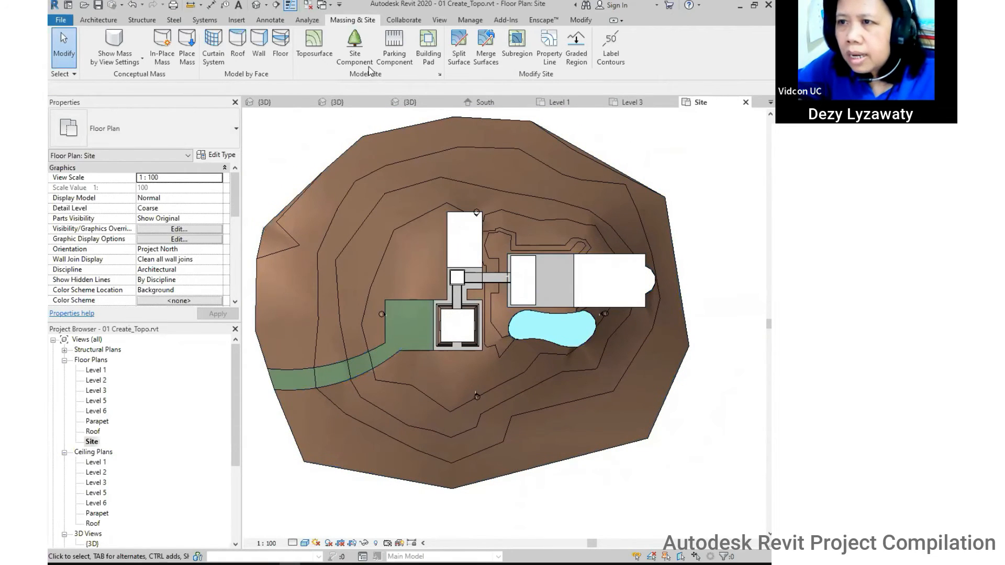
{"action": "left_click", "coordinate": [354, 44]}
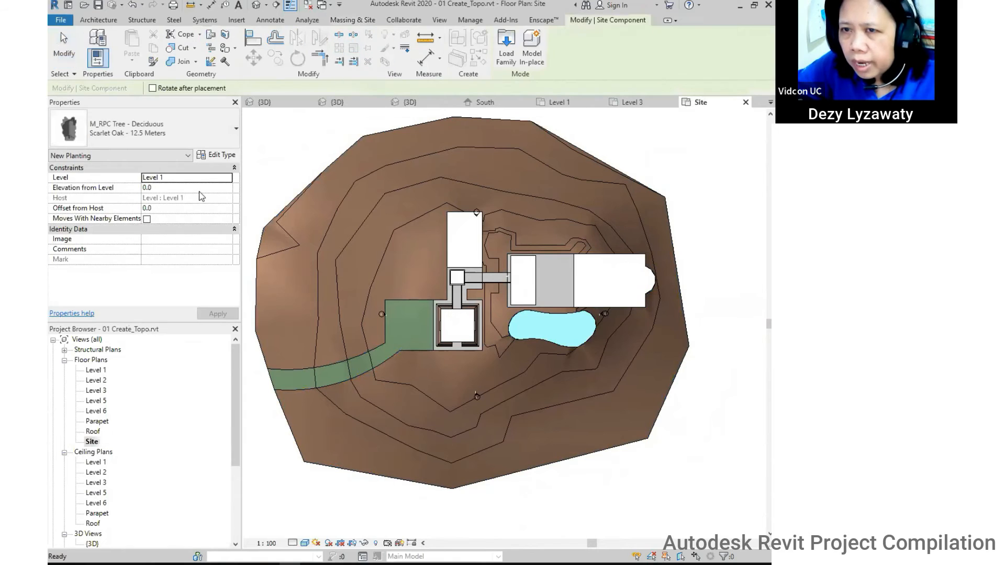
{"action": "left_click", "coordinate": [131, 130]}
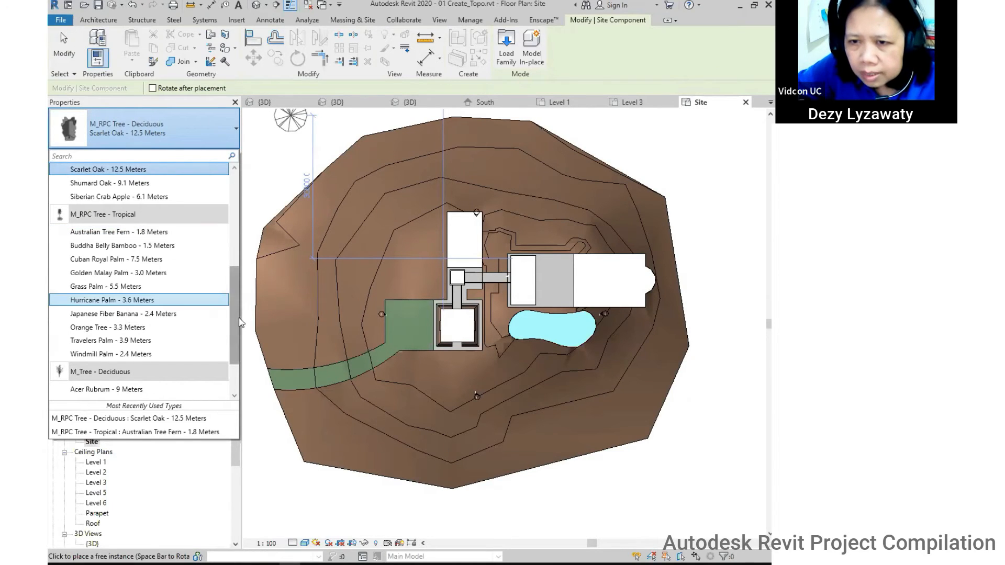
{"action": "mouse_move", "coordinate": [234, 317]}
{"action": "left_mouse_down"}
{"action": "mouse_move", "coordinate": [246, 281]}
{"action": "mouse_move", "coordinate": [249, 344]}
{"action": "mouse_move", "coordinate": [245, 320]}
{"action": "left_mouse_up"}
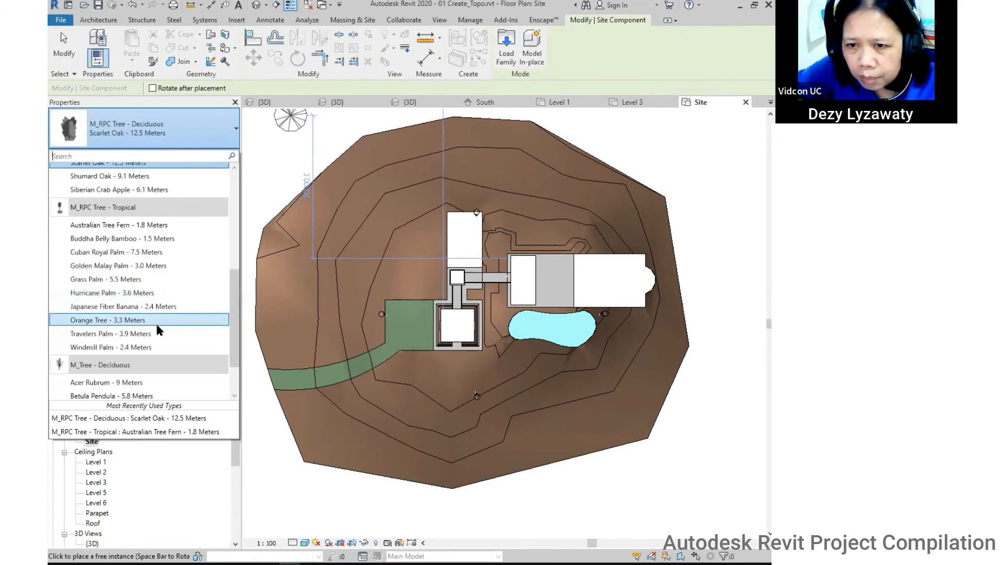
{"action": "left_click", "coordinate": [127, 293]}
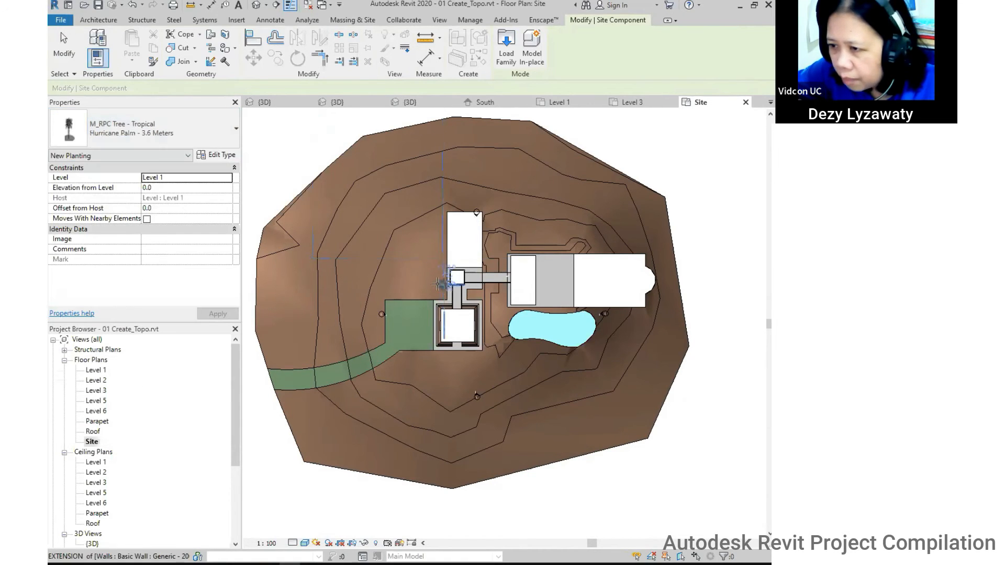
{"action": "scroll", "coordinate": [426, 294], "scroll_direction": "up", "scroll_amount": 3}
{"action": "scroll", "coordinate": [423, 296], "scroll_direction": "up", "scroll_amount": 4}
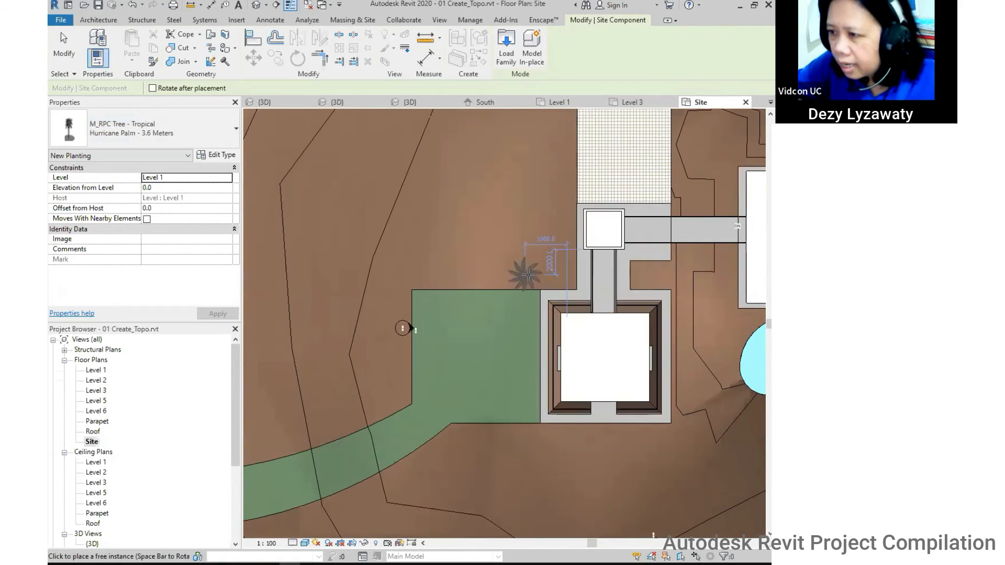
{"action": "left_click", "coordinate": [531, 275]}
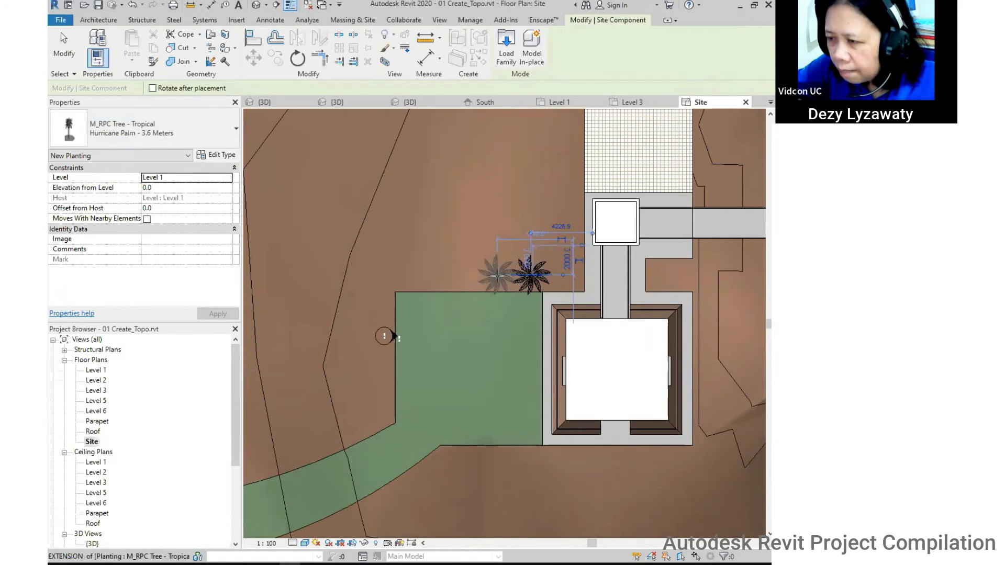
{"action": "left_click", "coordinate": [496, 275]}
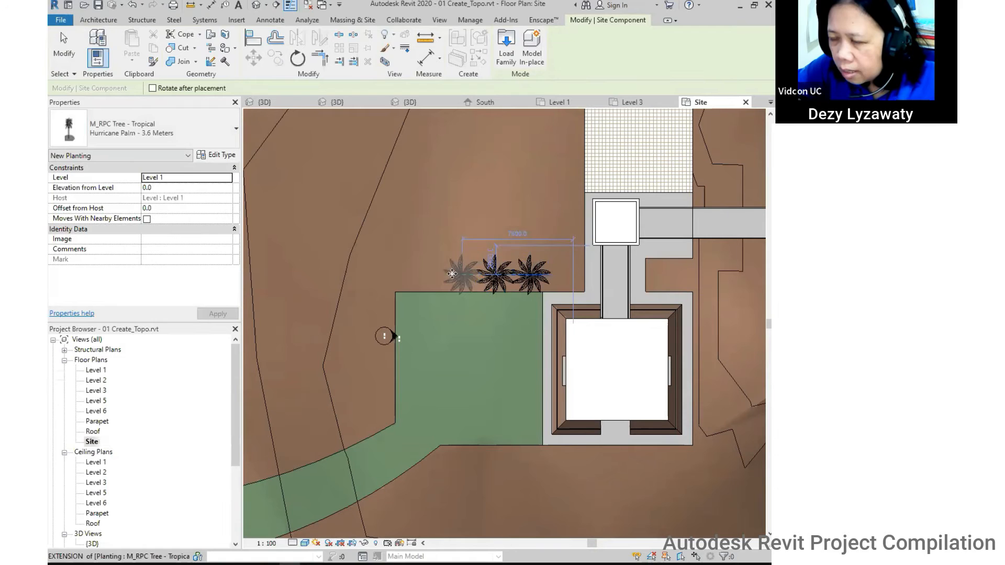
{"action": "left_click", "coordinate": [461, 274]}
{"action": "left_click", "coordinate": [427, 274]}
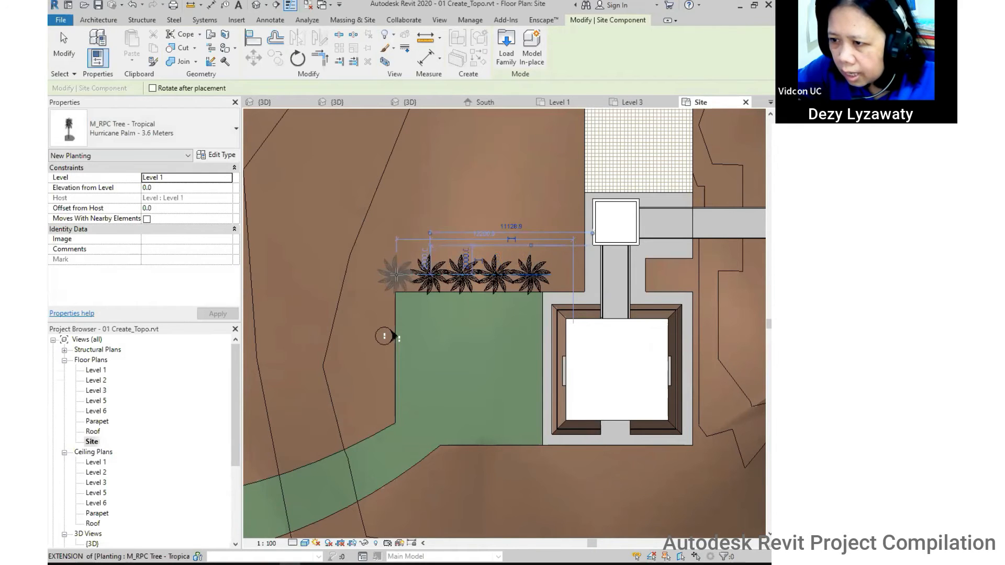
{"action": "left_click", "coordinate": [395, 273]}
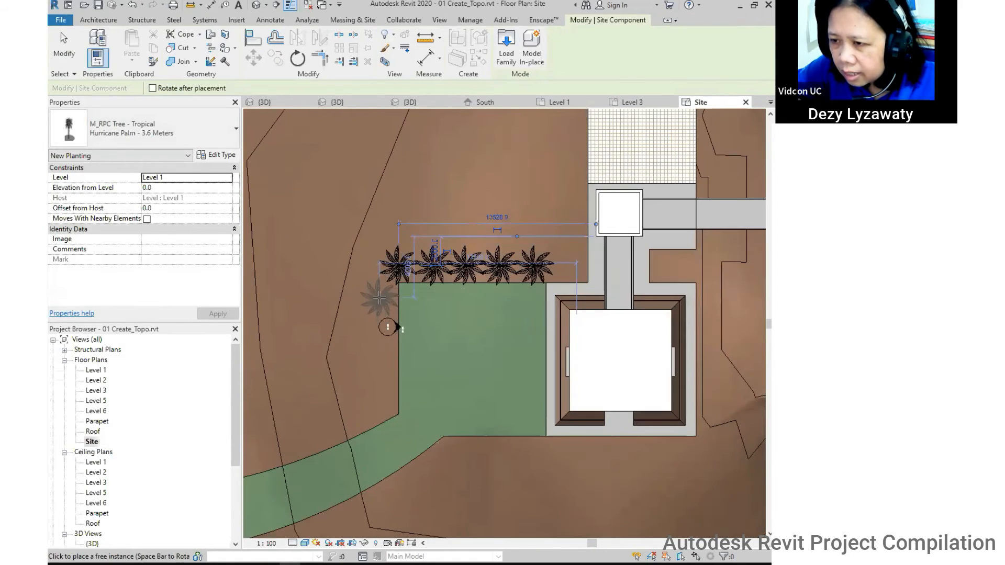
Place four more Hurricane Palms down the west side of the green pad to the start of the curved driveway.
{"action": "left_click", "coordinate": [379, 323]}
{"action": "left_click", "coordinate": [379, 350]}
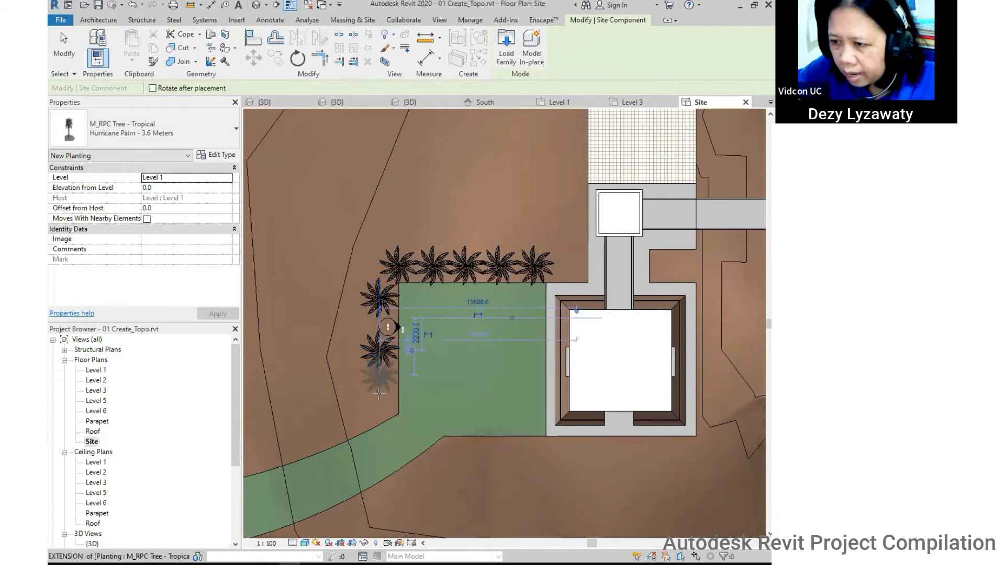
{"action": "left_click", "coordinate": [379, 392]}
{"action": "middle_click_drag", "start_coordinate": [358, 420], "coordinate": [487, 329]}
{"action": "left_click", "coordinate": [486, 327]}
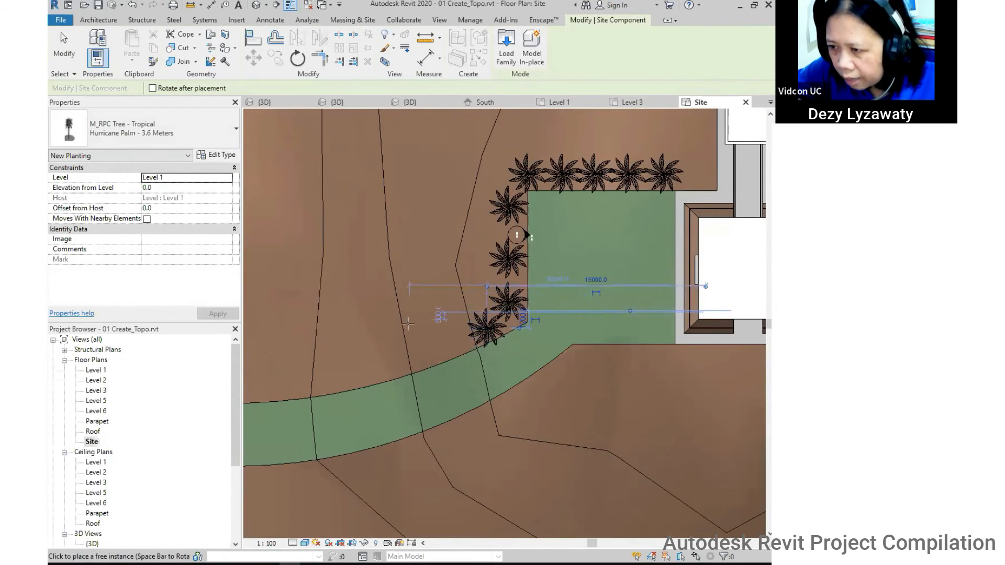
{"action": "scroll", "coordinate": [407, 324], "scroll_direction": "down", "scroll_amount": 3}
{"action": "key", "text": "Escape"}
{"action": "key", "text": "Escape"}
{"action": "scroll", "coordinate": [352, 260], "scroll_direction": "up", "scroll_amount": 2}
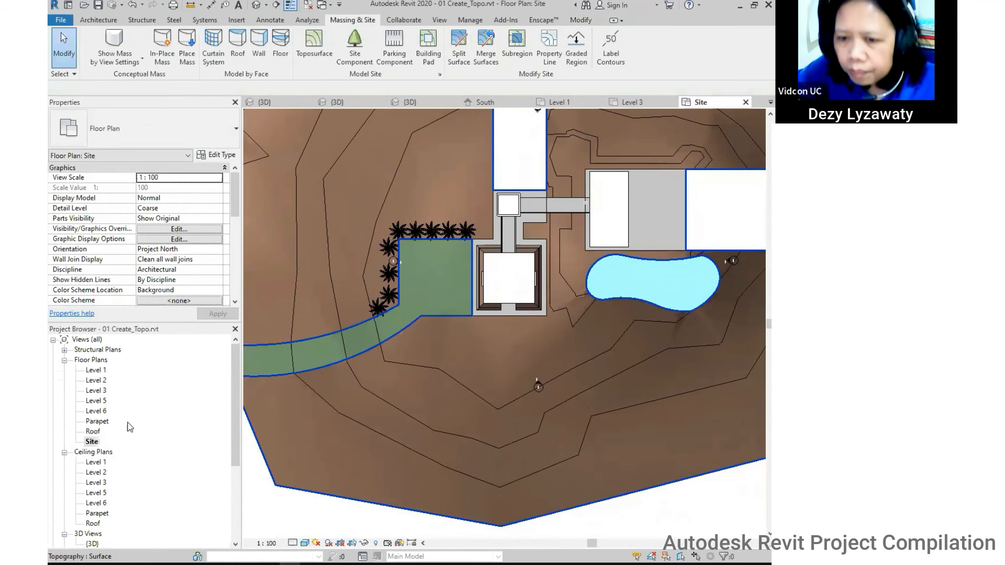
Choose the M_Tree - Deciduous Acer Rubrum - 9 Meters type for a new site component and set the Site plan's visual style to Wireframe.
{"action": "left_click", "coordinate": [359, 56]}
{"action": "left_click", "coordinate": [233, 130]}
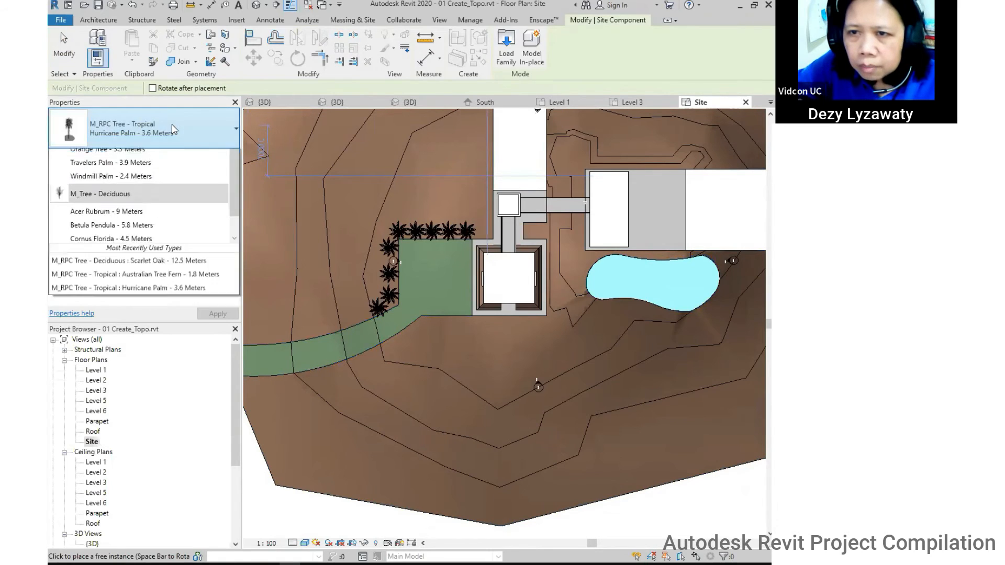
{"action": "scroll", "coordinate": [234, 322], "scroll_direction": "down", "scroll_amount": 1}
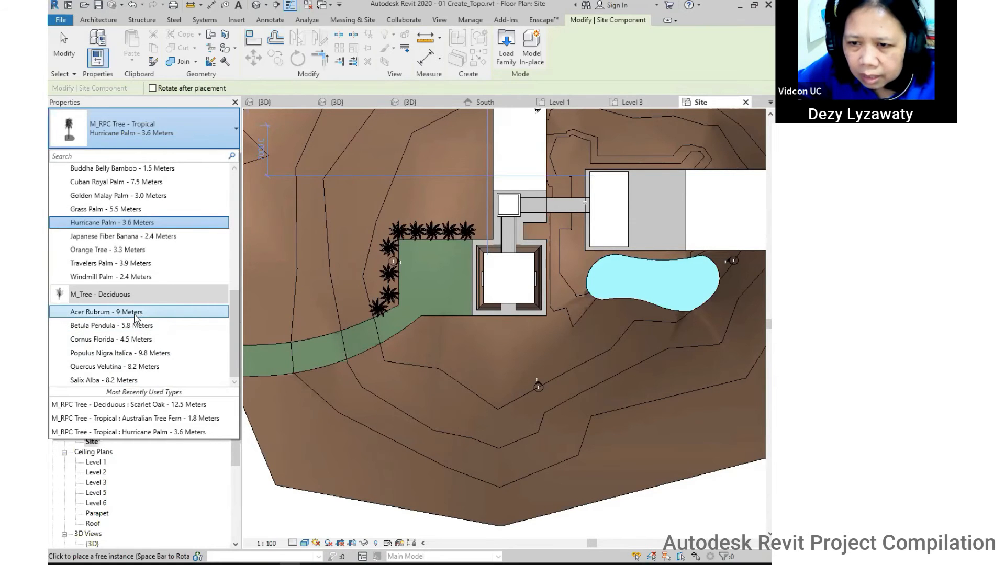
{"action": "left_click", "coordinate": [135, 312]}
{"action": "scroll", "coordinate": [424, 198], "scroll_direction": "down", "scroll_amount": 4}
{"action": "scroll", "coordinate": [425, 198], "scroll_direction": "up", "scroll_amount": 2}
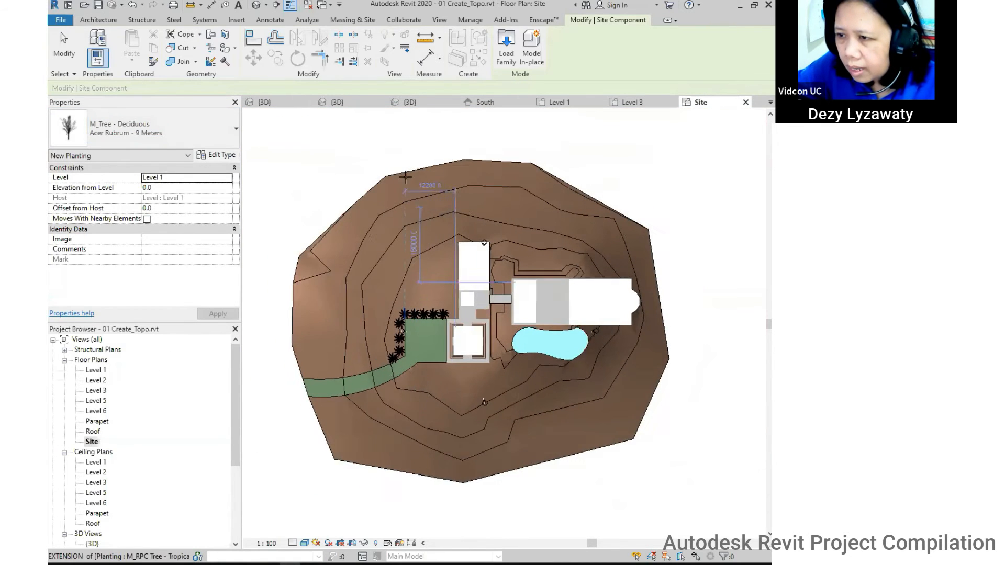
{"action": "middle_click_drag", "start_coordinate": [528, 197], "coordinate": [433, 189]}
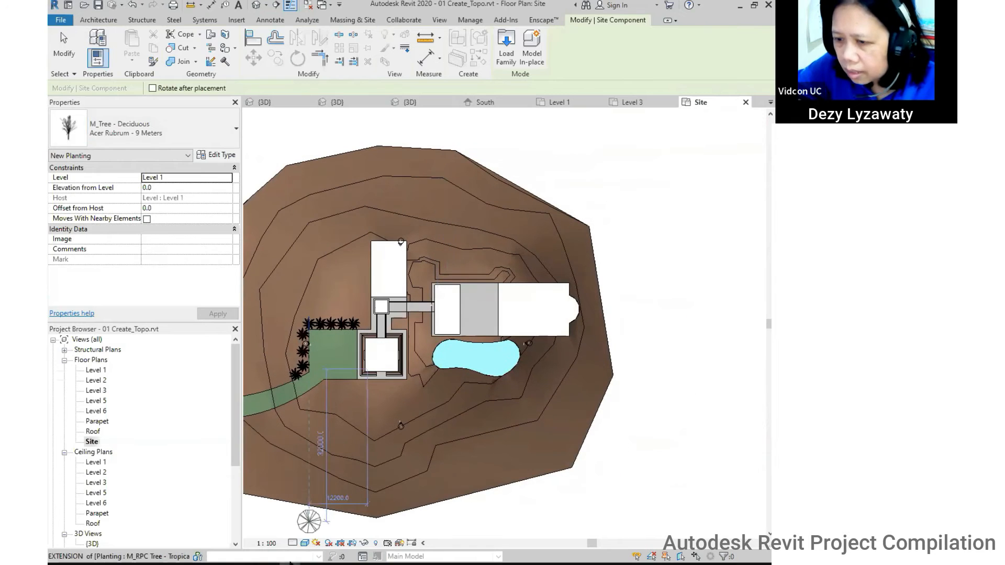
{"action": "left_click", "coordinate": [306, 544]}
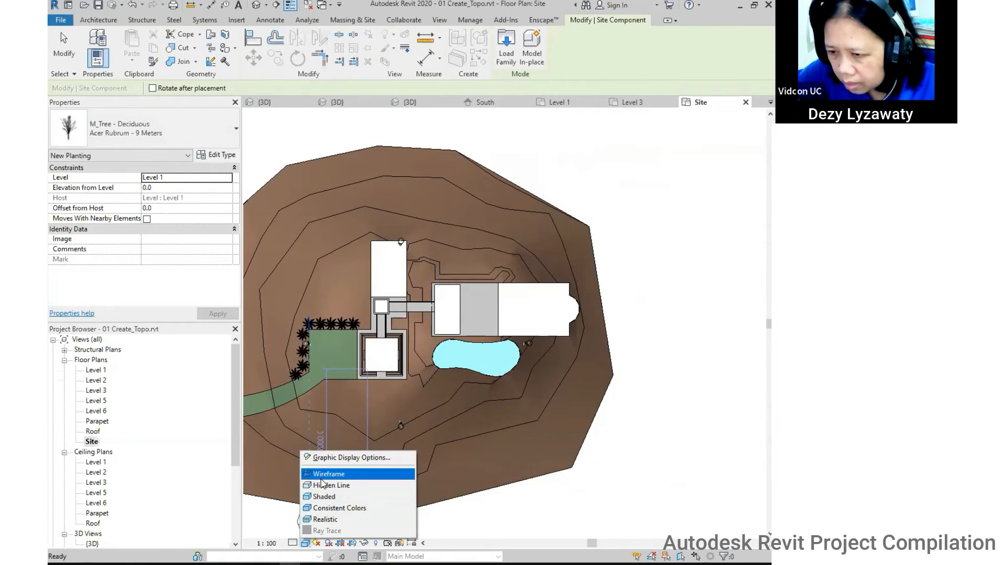
{"action": "left_click", "coordinate": [327, 472]}
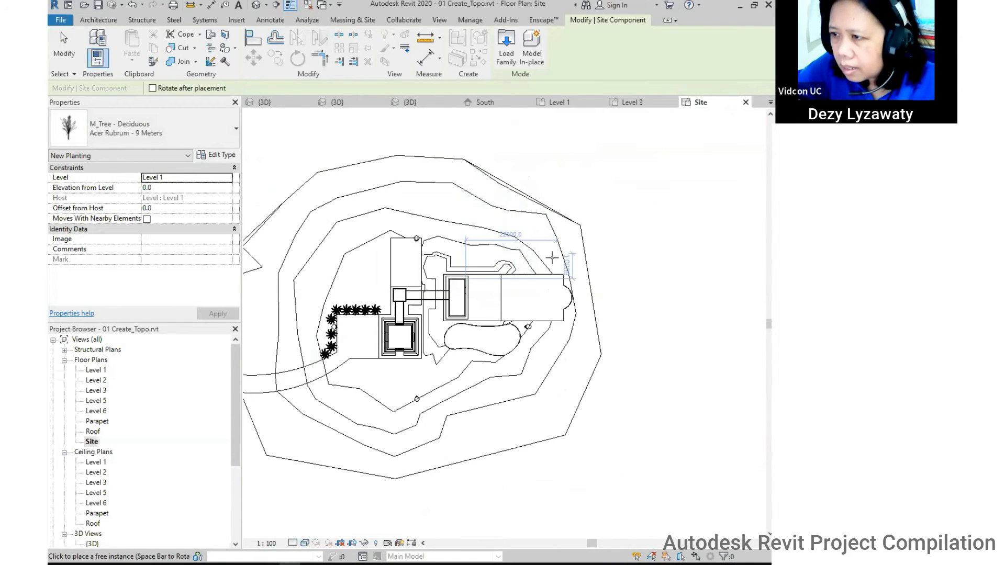
Place three Acer Rubrum trees on the slope north of the terrace building.
{"action": "left_click", "coordinate": [523, 262]}
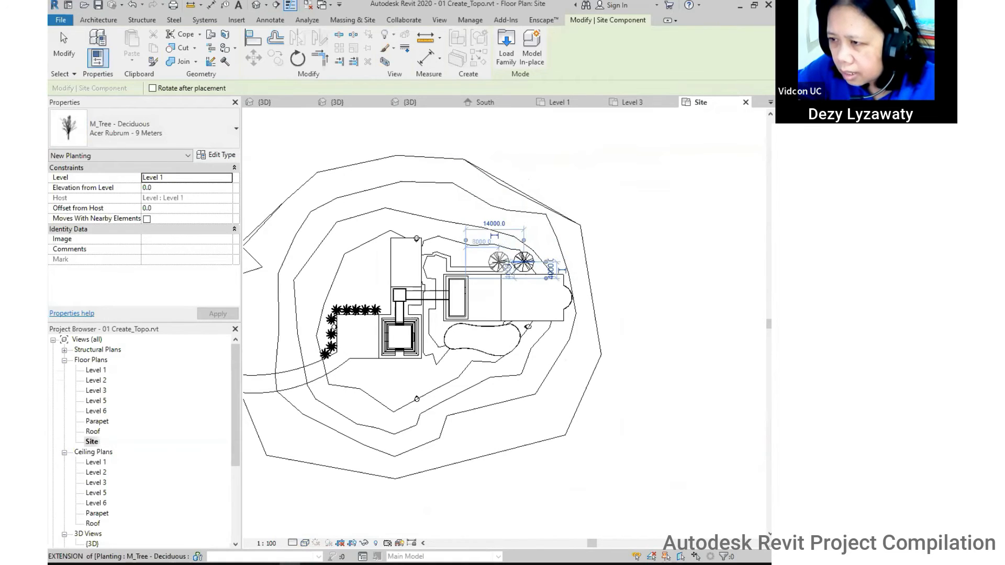
{"action": "left_click", "coordinate": [486, 257]}
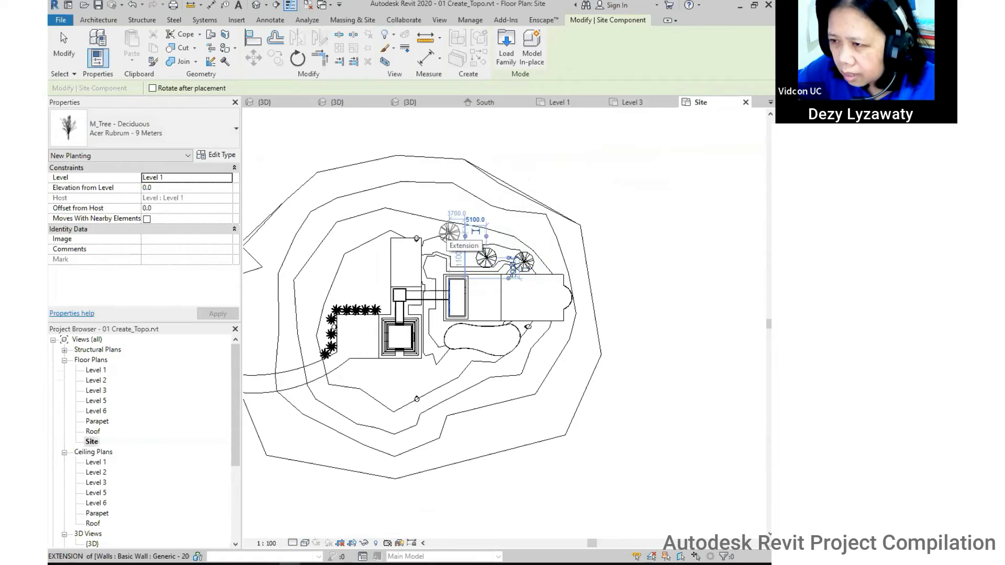
{"action": "left_click", "coordinate": [449, 231]}
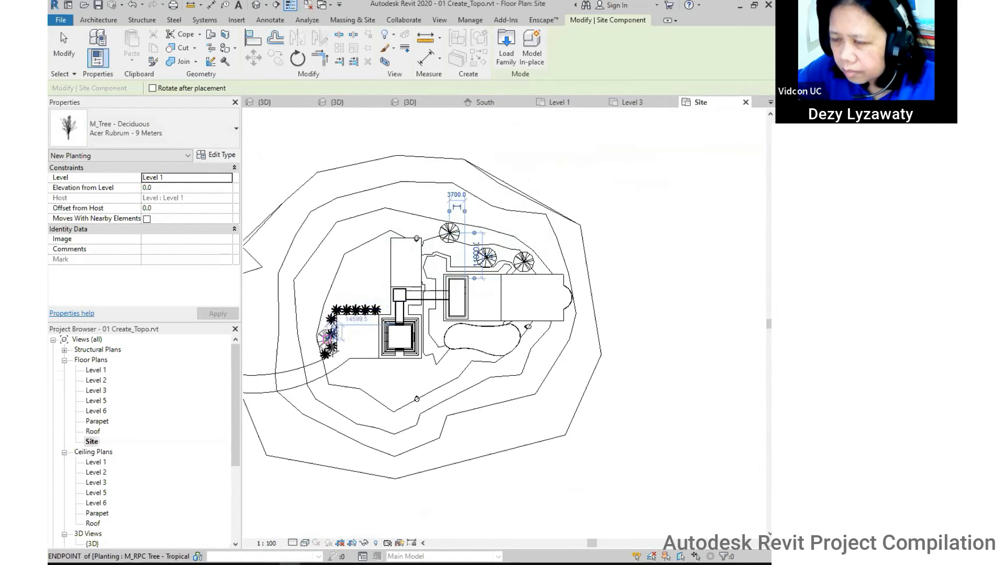
Place seven Acer Rubrum trees along the contour south of the buildings and the pool.
{"action": "left_click", "coordinate": [355, 386]}
{"action": "left_click", "coordinate": [405, 410]}
{"action": "left_click", "coordinate": [464, 391]}
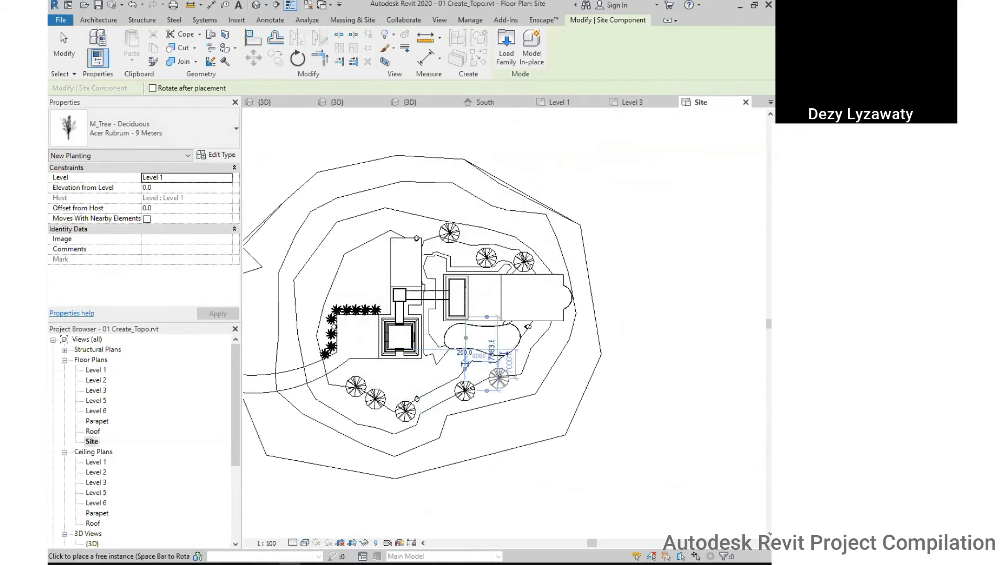
{"action": "left_click", "coordinate": [499, 378]}
{"action": "left_click", "coordinate": [449, 378]}
{"action": "left_click", "coordinate": [517, 368]}
{"action": "key", "text": "Escape"}
{"action": "key", "text": "Escape"}
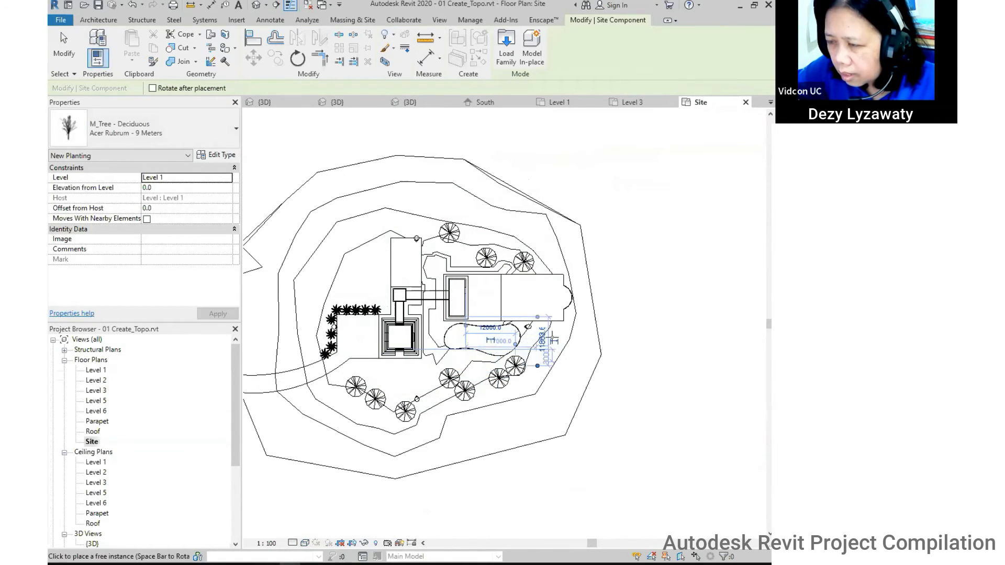
Examine the planted palms and trees on the terrain from several angles in 3D.
{"action": "left_click", "coordinate": [256, 5]}
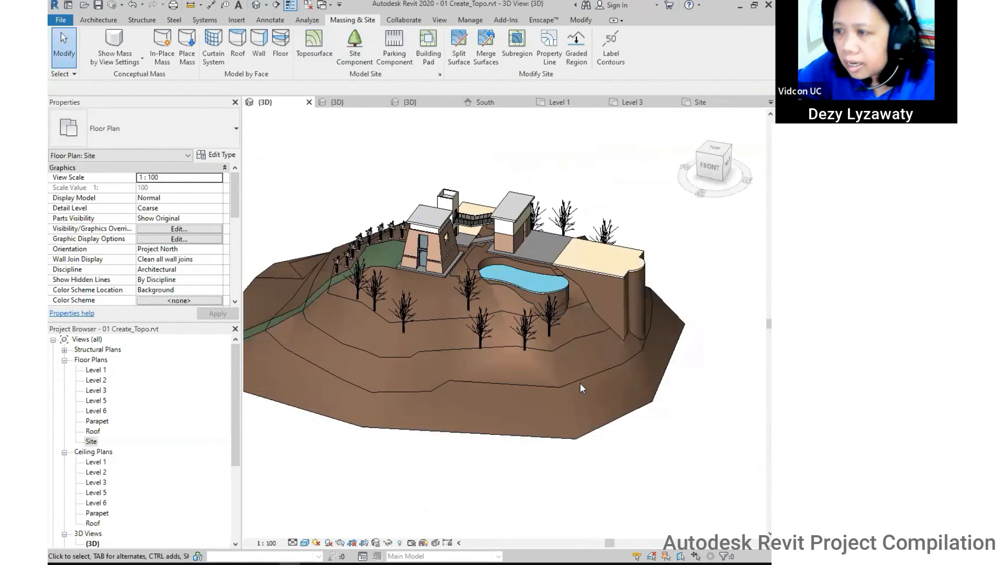
{"action": "middle_click_drag", "start_coordinate": [463, 376], "coordinate": [497, 343], "text": "shift"}
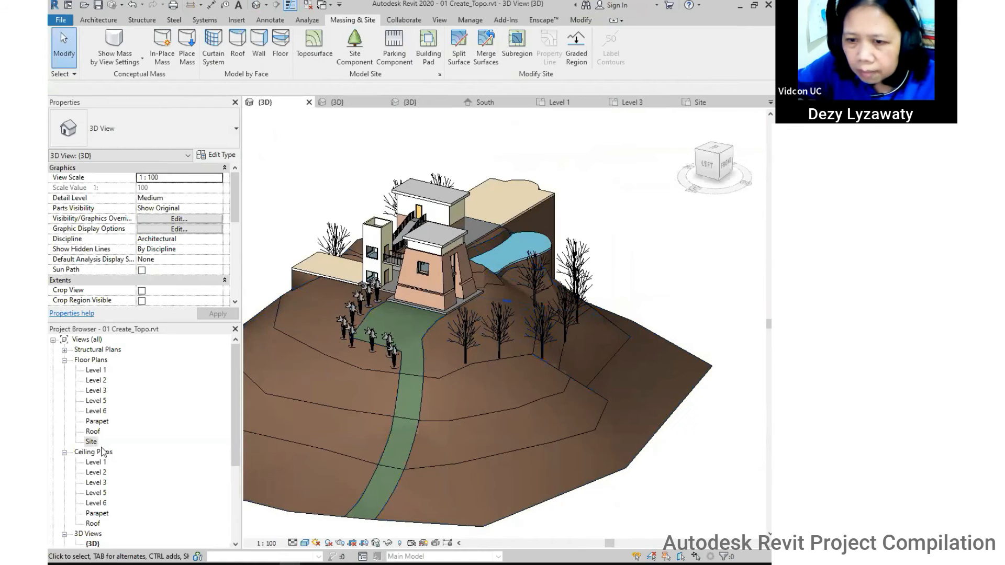
{"action": "middle_click_drag", "start_coordinate": [527, 299], "coordinate": [387, 287], "text": "shift"}
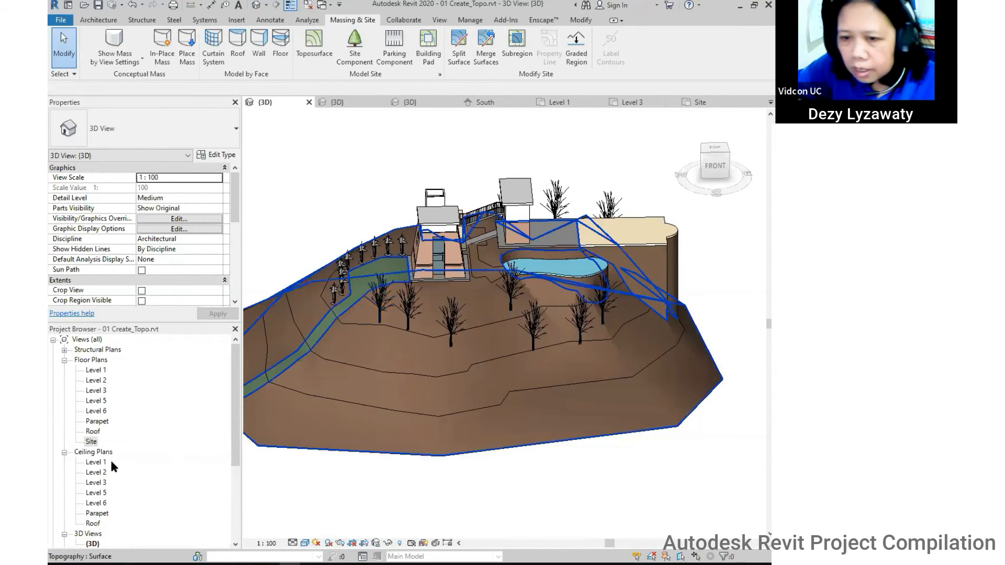
Return to the Site floor plan and browse the US Metric library's Site > Accessories folder for a site component family to load.
{"action": "double_click", "coordinate": [92, 442]}
{"action": "scroll", "coordinate": [400, 327], "scroll_direction": "down", "scroll_amount": 2}
{"action": "scroll", "coordinate": [401, 327], "scroll_direction": "up", "scroll_amount": 2}
{"action": "middle_click_drag", "start_coordinate": [401, 327], "coordinate": [409, 258]}
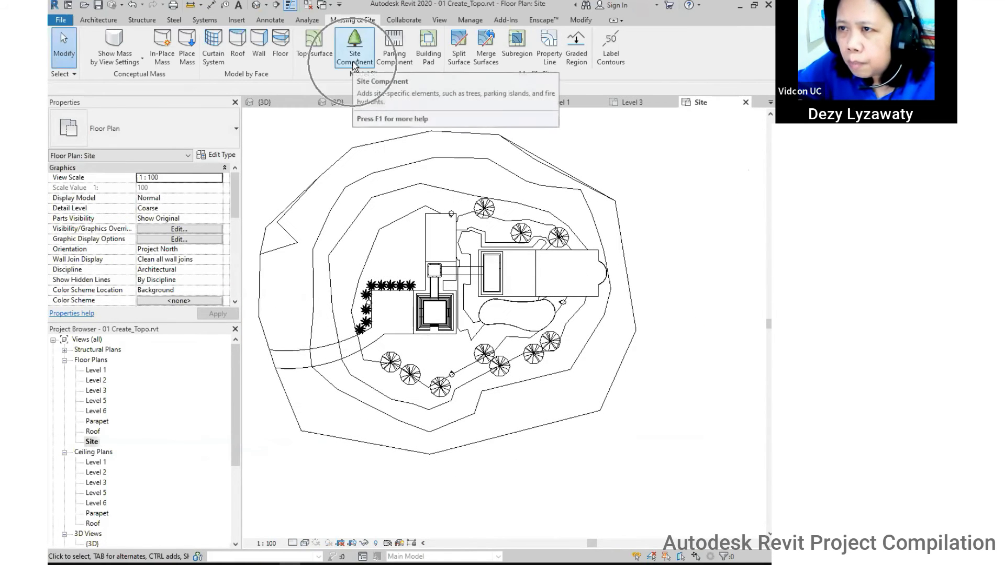
{"action": "left_click", "coordinate": [355, 46]}
{"action": "left_click", "coordinate": [506, 47]}
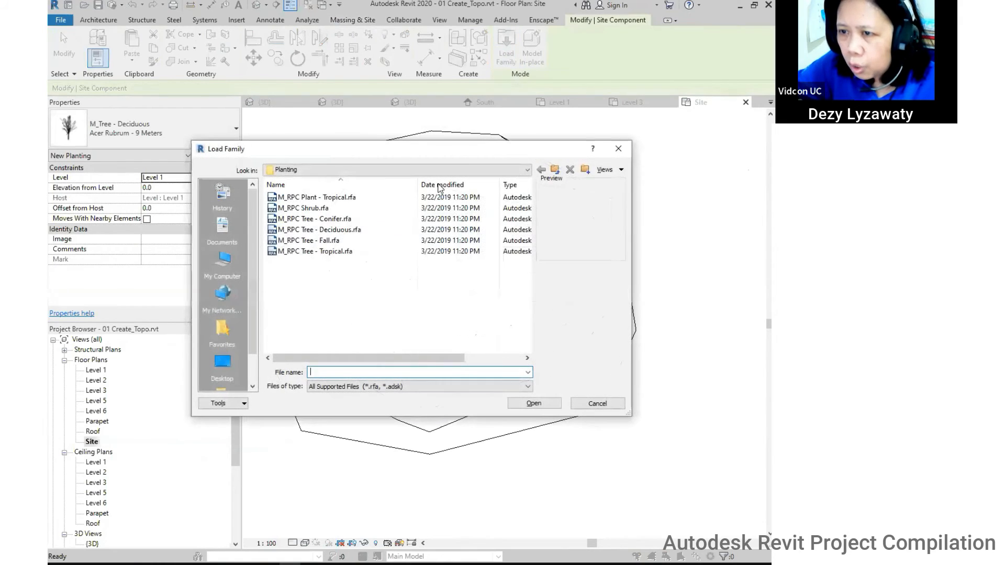
{"action": "left_click", "coordinate": [554, 170]}
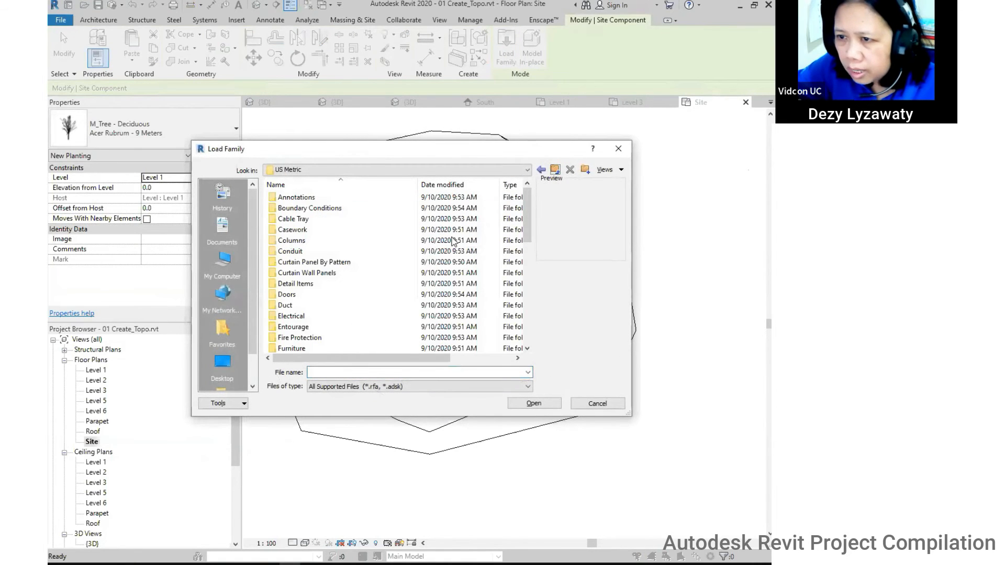
{"action": "scroll", "coordinate": [310, 313], "scroll_direction": "down", "scroll_amount": 3}
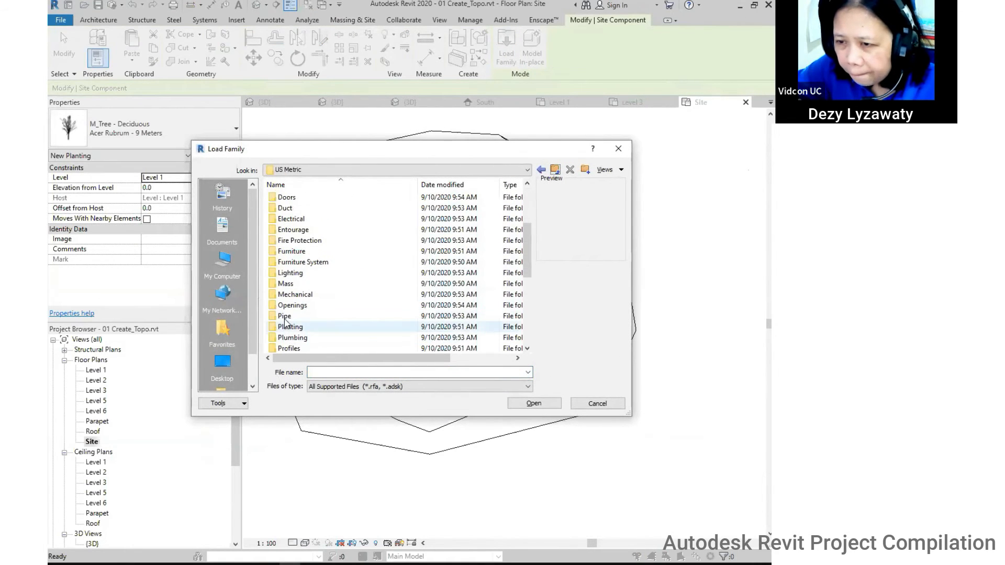
{"action": "scroll", "coordinate": [287, 335], "scroll_direction": "down", "scroll_amount": 4}
{"action": "double_click", "coordinate": [288, 242]}
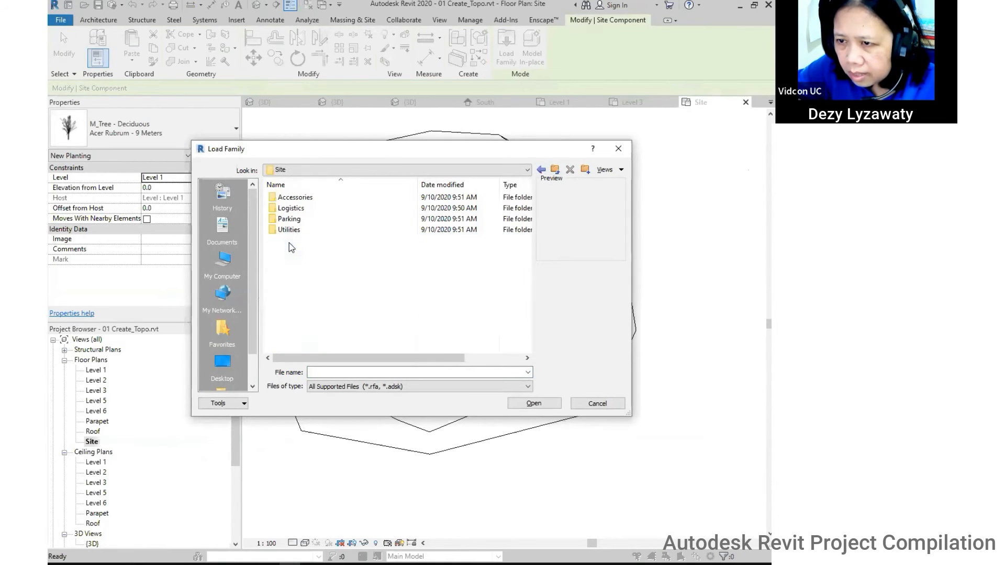
{"action": "double_click", "coordinate": [294, 197]}
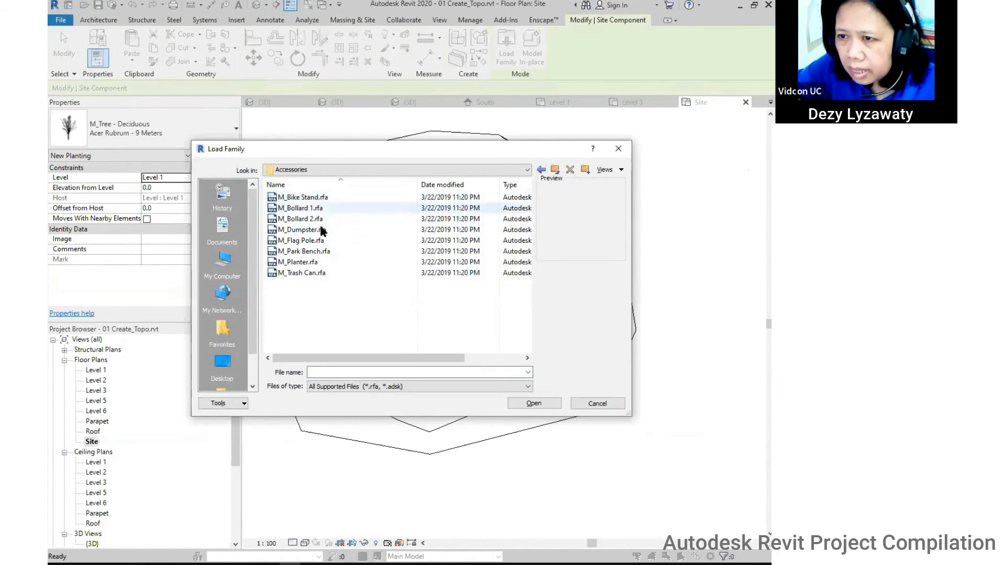
Preview the bike stand, bollard, trash can and planter families in the Accessories library folder.
{"action": "left_click", "coordinate": [315, 201]}
{"action": "left_click", "coordinate": [315, 208]}
{"action": "left_click", "coordinate": [315, 273]}
{"action": "left_click", "coordinate": [312, 261]}
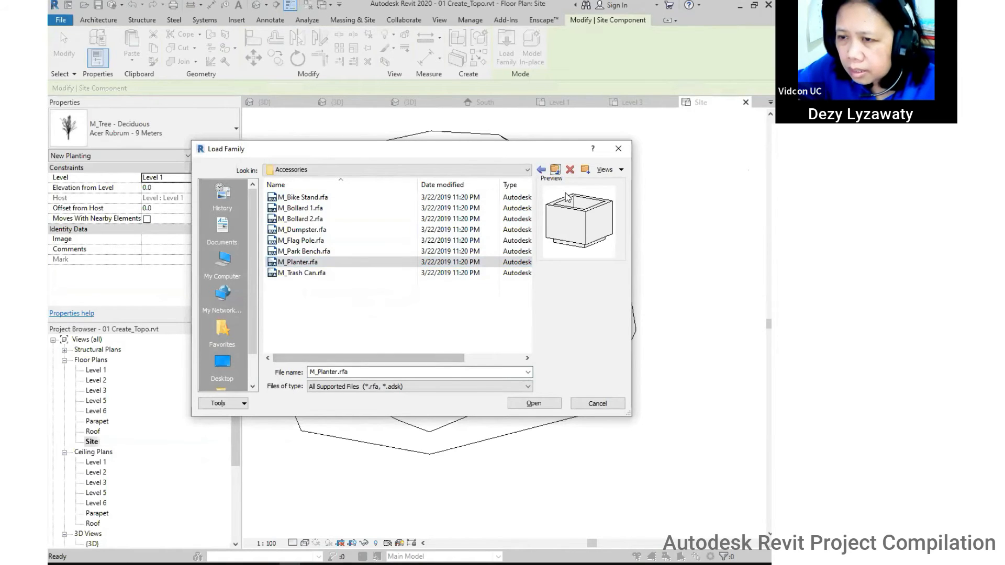
{"action": "left_click", "coordinate": [555, 171]}
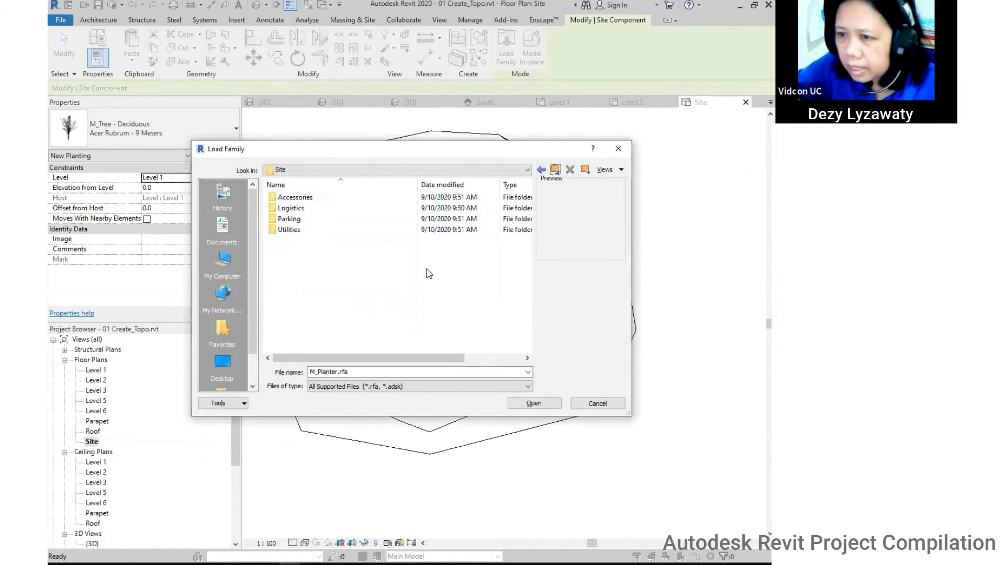
Preview the curb, direction arrow, parking island and pavement stripe families in the Site > Parking library folder.
{"action": "double_click", "coordinate": [289, 218]}
{"action": "left_click", "coordinate": [325, 208]}
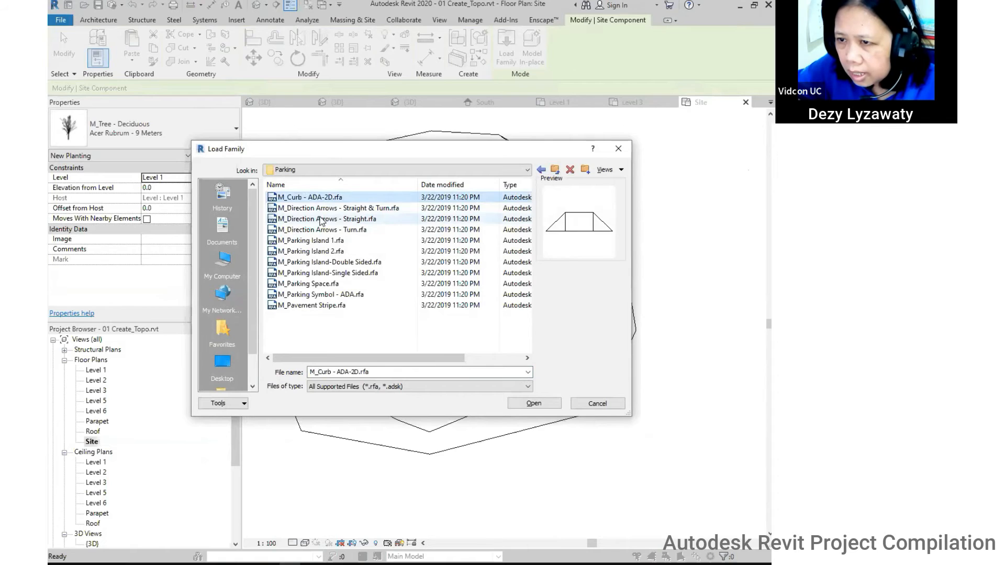
{"action": "left_click", "coordinate": [341, 306]}
{"action": "left_click", "coordinate": [328, 274]}
{"action": "left_click", "coordinate": [320, 241]}
{"action": "left_click", "coordinate": [314, 218]}
{"action": "left_click", "coordinate": [314, 208]}
{"action": "left_click", "coordinate": [317, 241]}
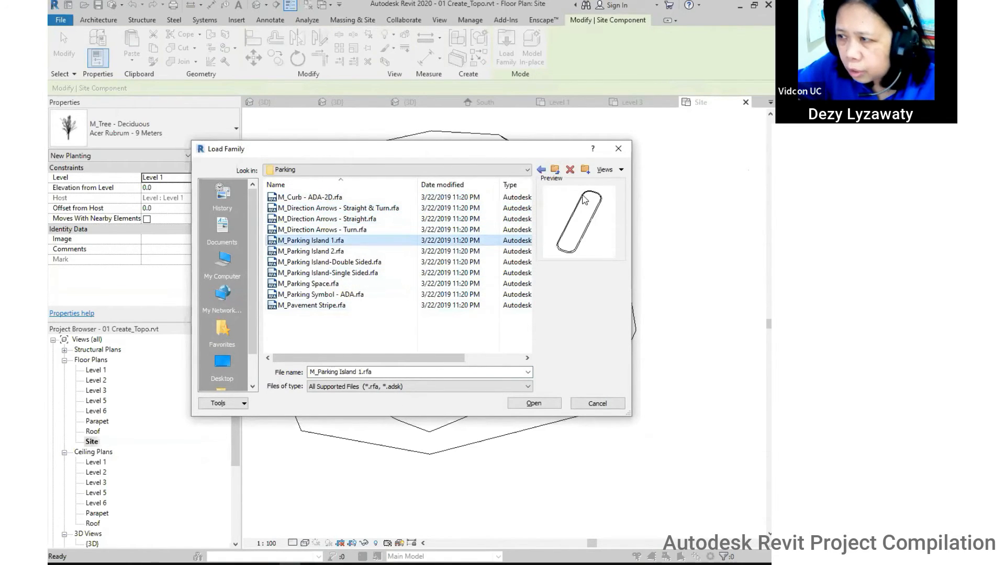
{"action": "left_click", "coordinate": [541, 170]}
Preview the water, telephone and gas connection families in the Site > Utilities library folder.
{"action": "double_click", "coordinate": [290, 230]}
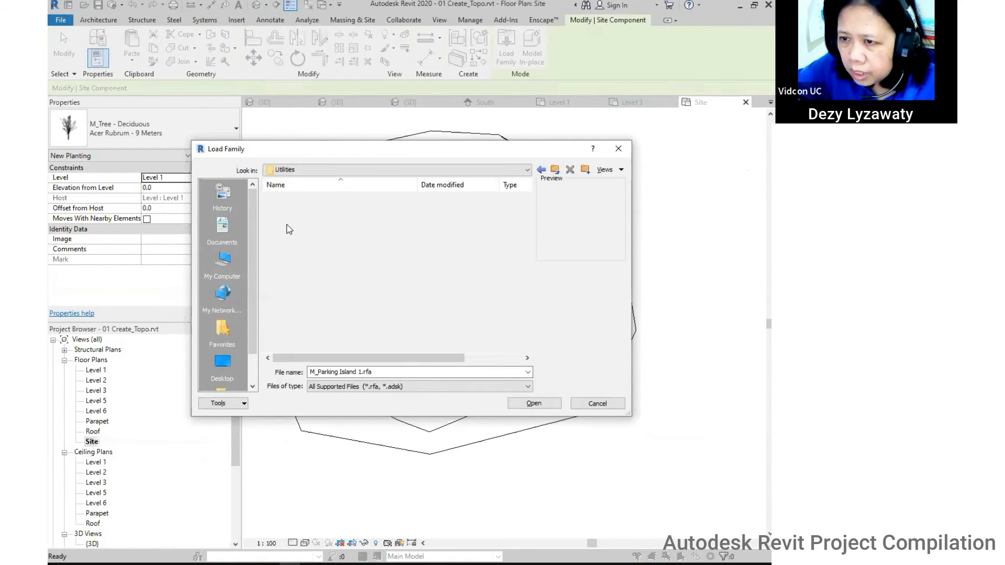
{"action": "left_click", "coordinate": [330, 338]}
{"action": "left_click", "coordinate": [321, 316]}
{"action": "left_click", "coordinate": [312, 261]}
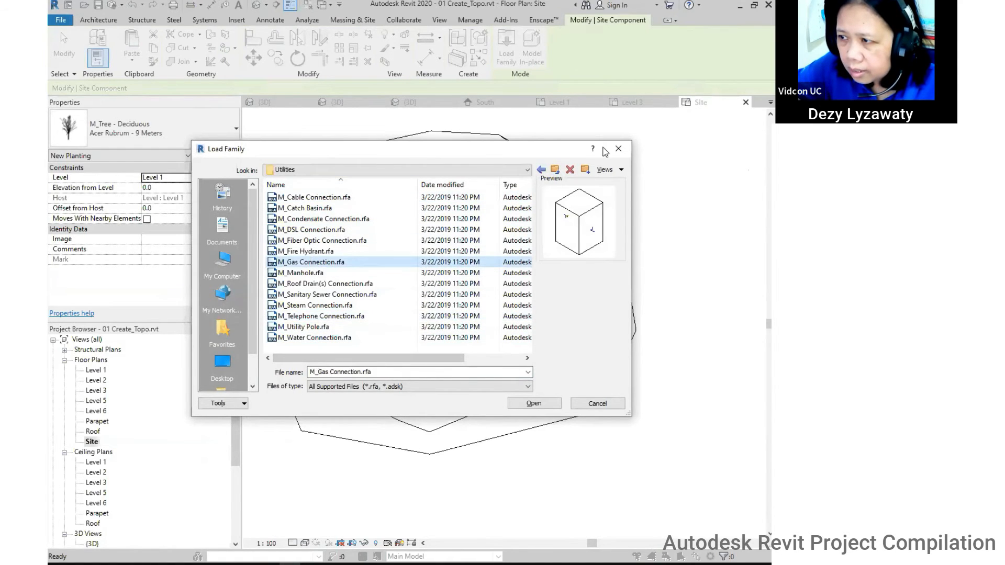
{"action": "left_click", "coordinate": [553, 170]}
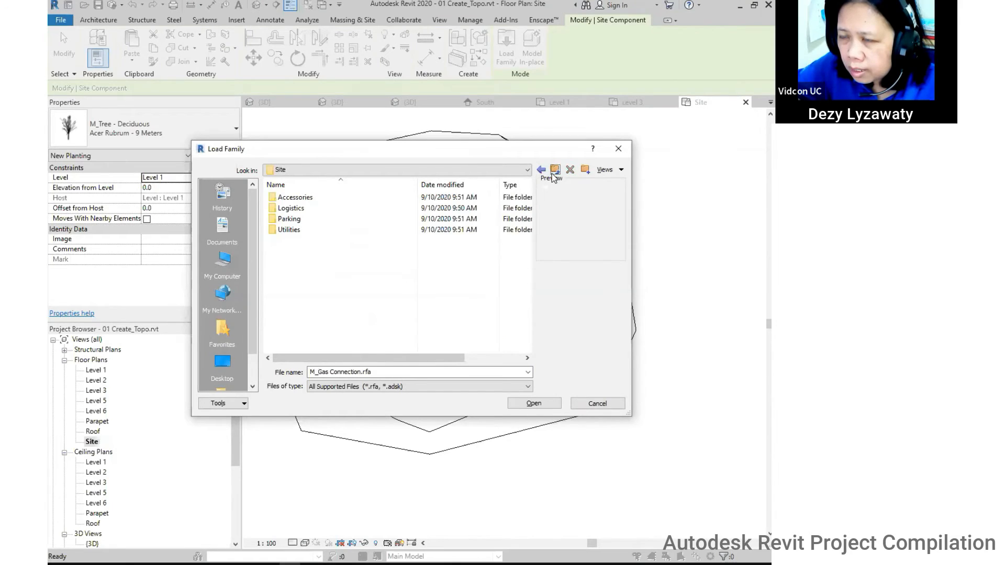
Load the M_Concrete Truck family from the Site > Logistics library folder.
{"action": "double_click", "coordinate": [291, 207]}
{"action": "left_click", "coordinate": [316, 208]}
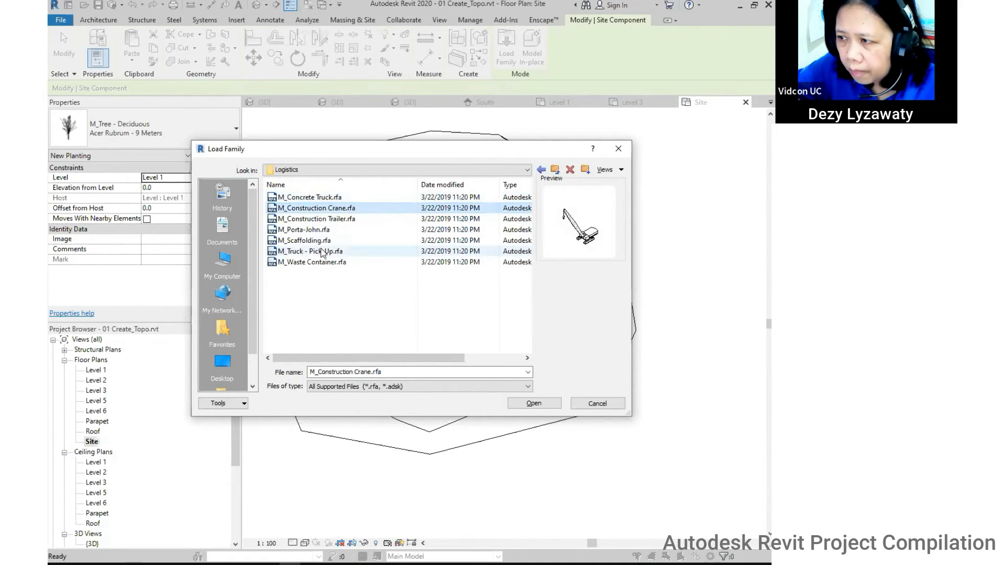
{"action": "left_click", "coordinate": [314, 251]}
{"action": "left_click", "coordinate": [319, 198]}
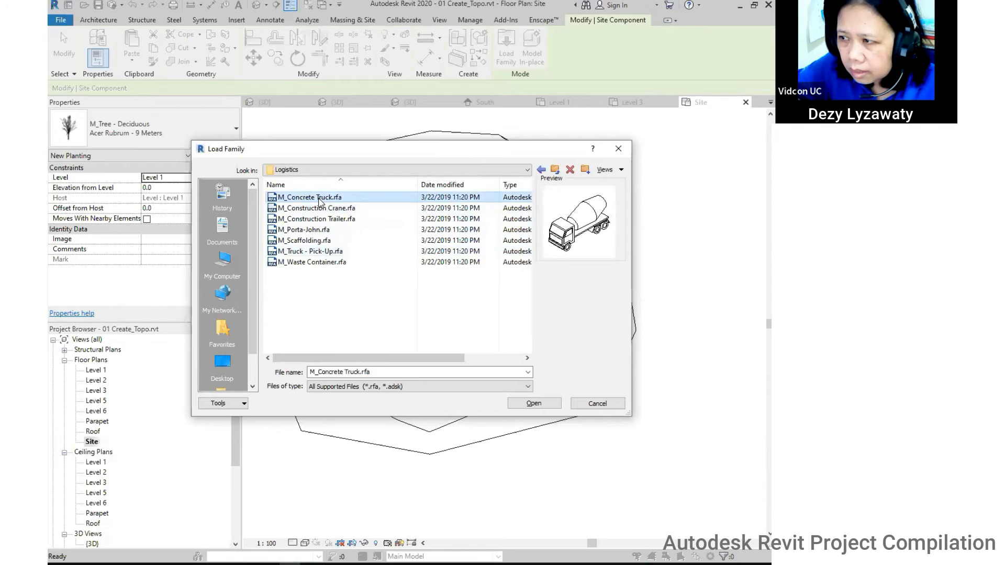
{"action": "left_click", "coordinate": [545, 405]}
{"action": "scroll", "coordinate": [390, 319], "scroll_direction": "up", "scroll_amount": 4}
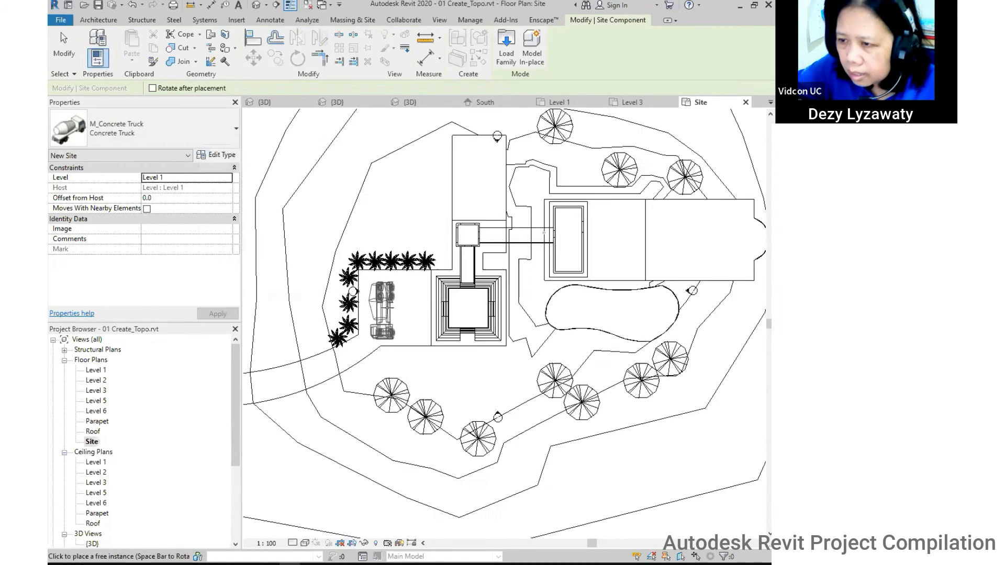
{"action": "key", "text": "Escape"}
{"action": "key", "text": "Escape"}
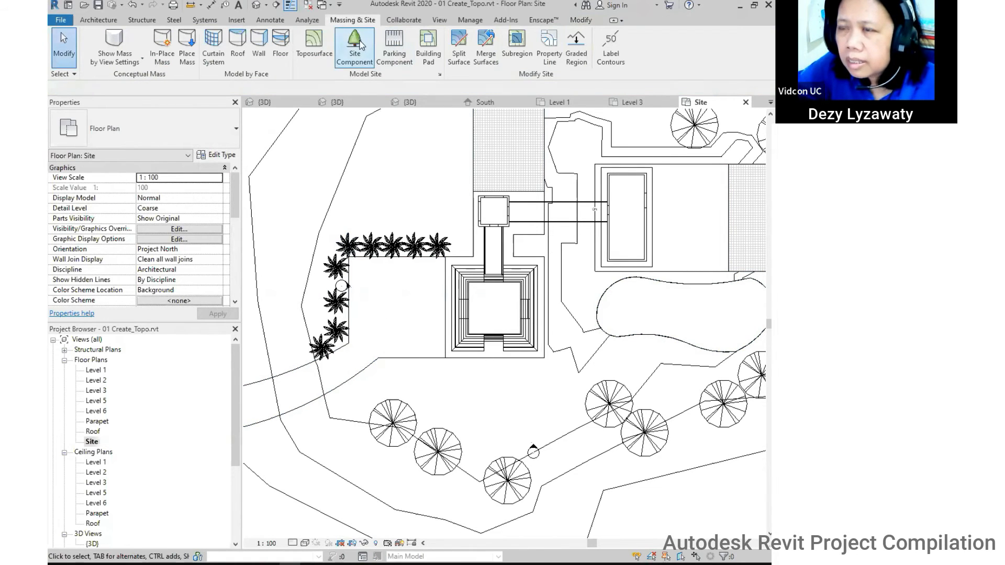
Place one M_Concrete Truck site component on Level 1 between the palm row and the stepped tower building.
{"action": "left_click", "coordinate": [358, 52]}
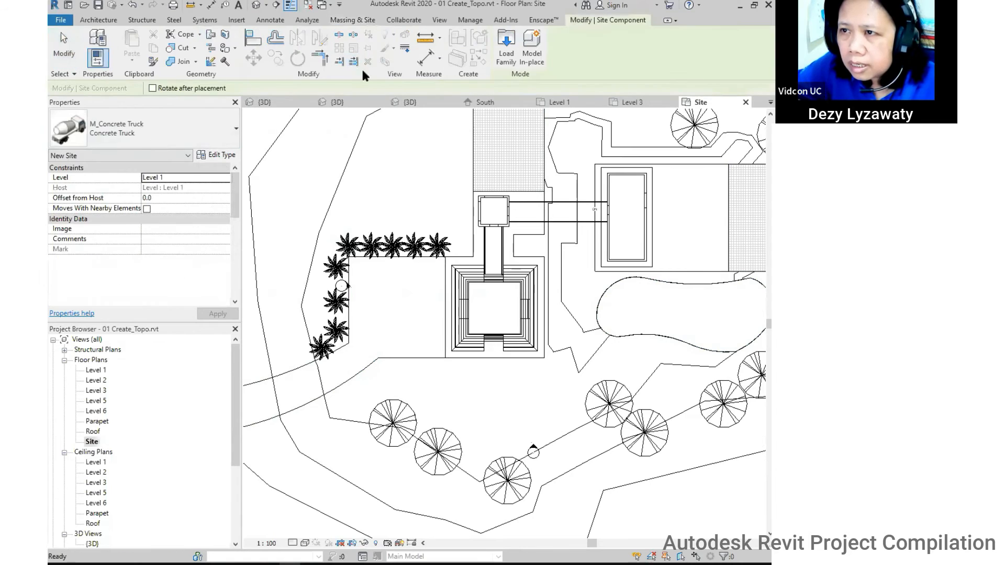
{"action": "left_click", "coordinate": [74, 131]}
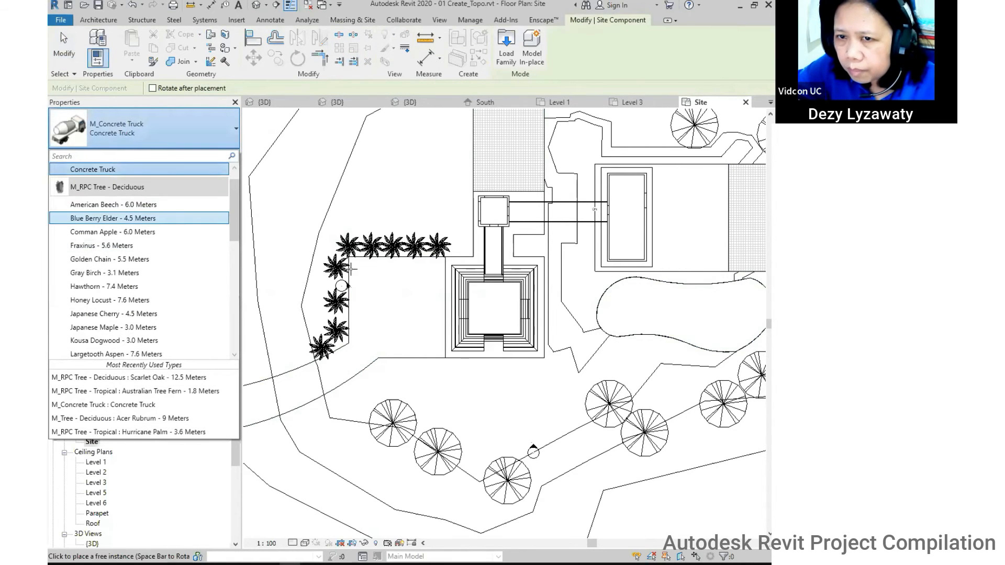
{"action": "scroll", "coordinate": [303, 300], "scroll_direction": "down", "scroll_amount": 2}
{"action": "scroll", "coordinate": [113, 194], "scroll_direction": "up", "scroll_amount": 1}
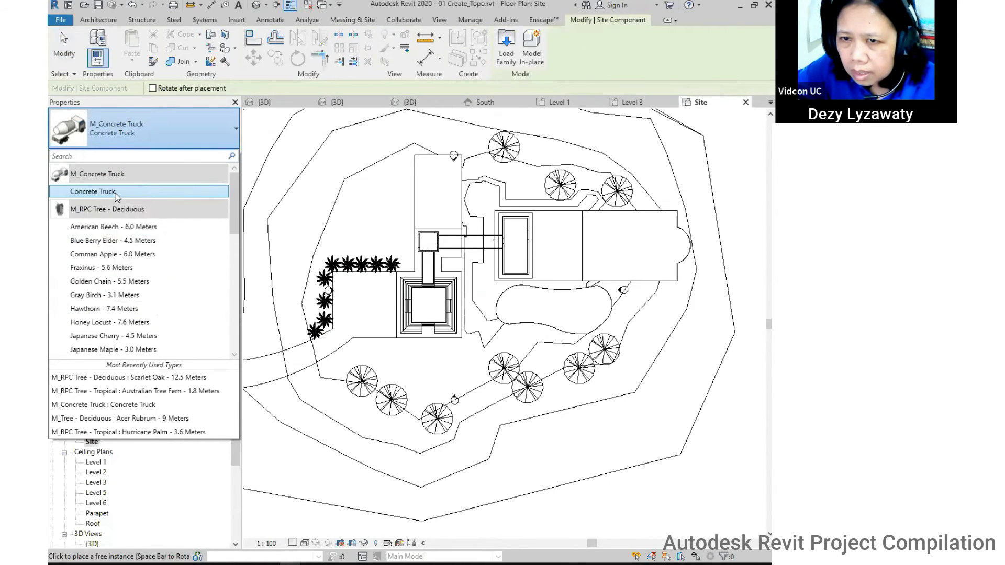
{"action": "left_click", "coordinate": [113, 193]}
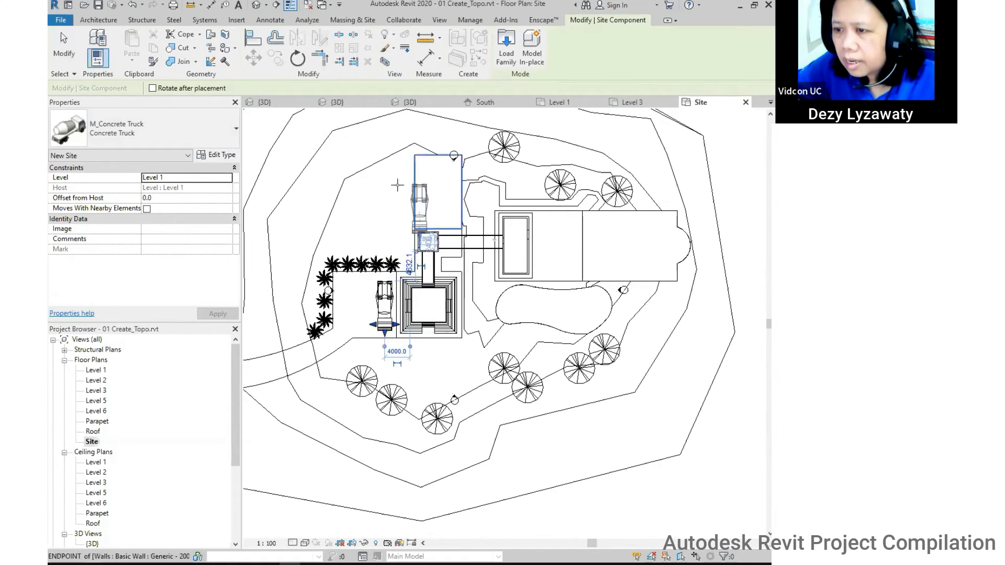
{"action": "key", "text": "Escape"}
Examine the placed concrete truck on the terrain in the default 3D view.
{"action": "left_click", "coordinate": [256, 5]}
{"action": "middle_click_drag", "start_coordinate": [598, 370], "coordinate": [495, 347], "text": "shift"}
{"action": "scroll", "coordinate": [495, 348], "scroll_direction": "up", "scroll_amount": 3}
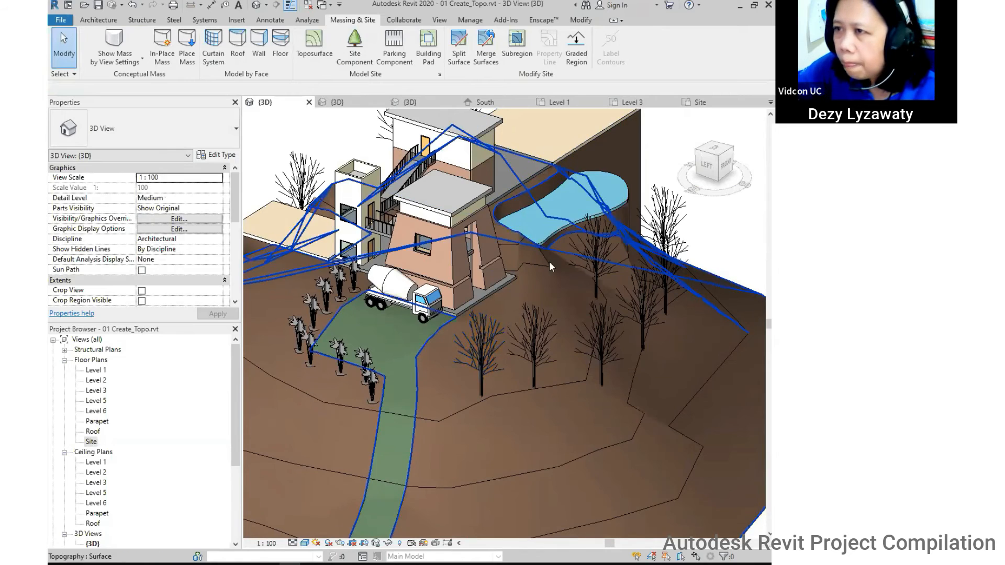
{"action": "scroll", "coordinate": [529, 362], "scroll_direction": "down", "scroll_amount": 2}
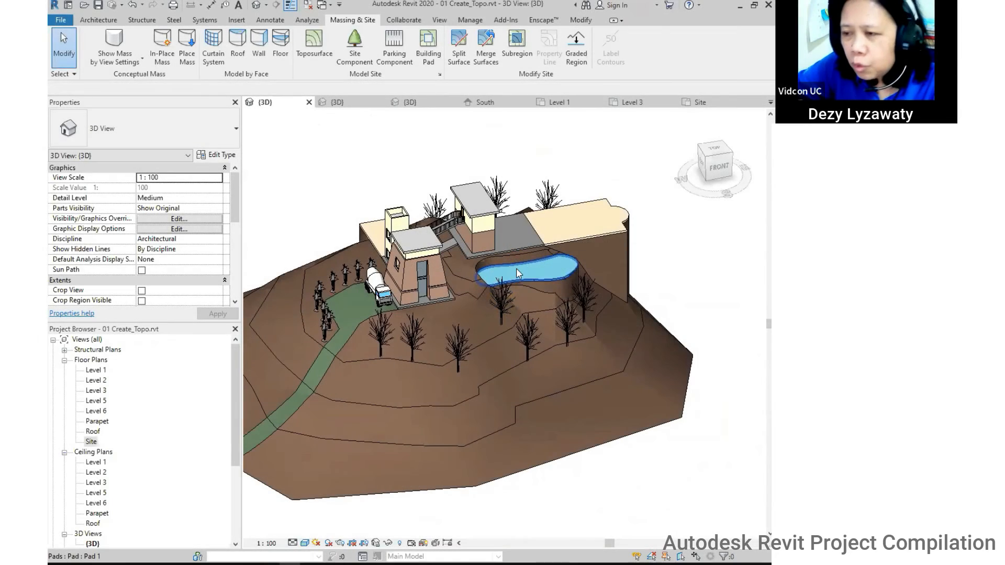
Create a perspective camera view in the Site plan from southwest of the terrain, aimed at the buildings.
{"action": "double_click", "coordinate": [92, 442]}
{"action": "scroll", "coordinate": [411, 249], "scroll_direction": "down", "scroll_amount": 4}
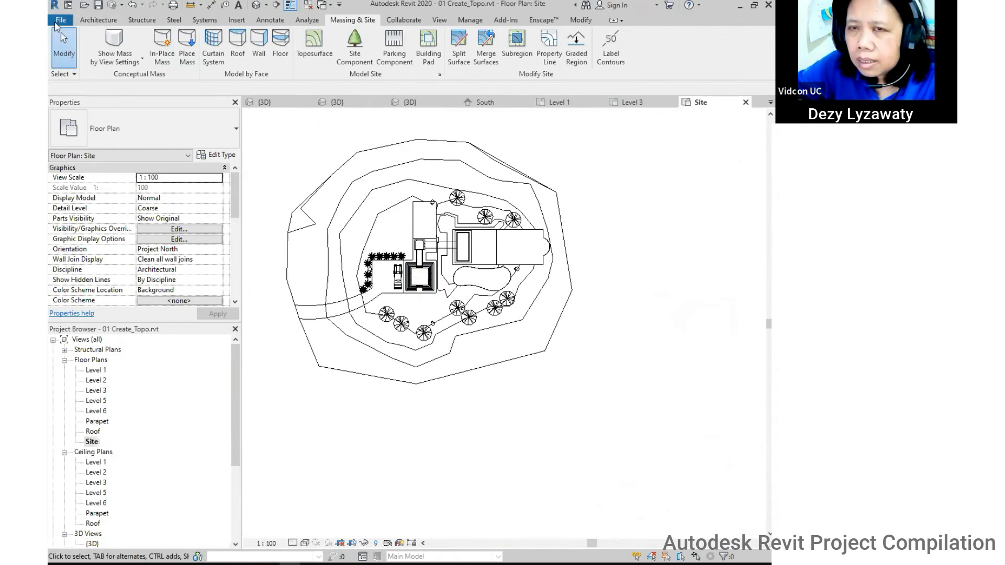
{"action": "left_click", "coordinate": [439, 21]}
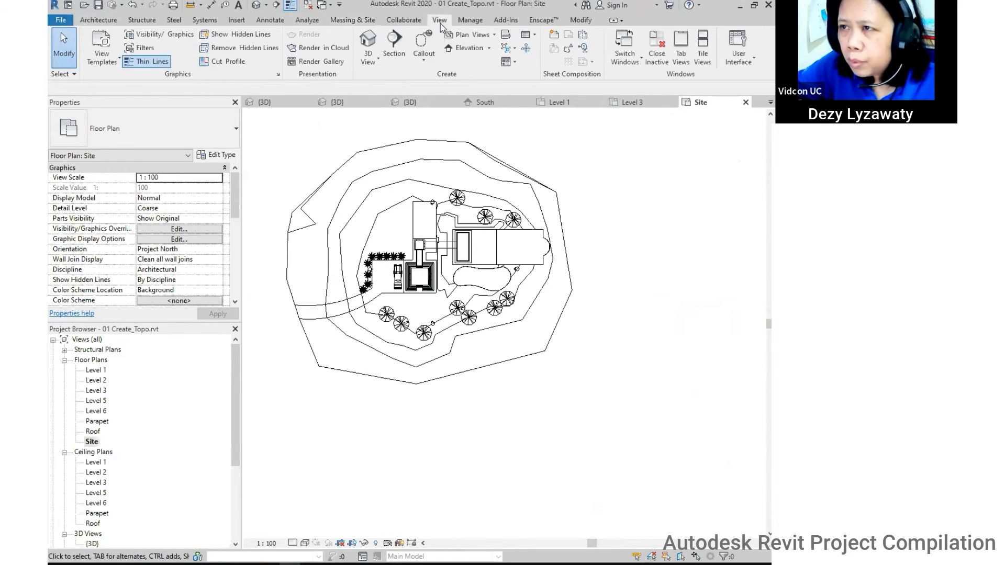
{"action": "left_click", "coordinate": [367, 57]}
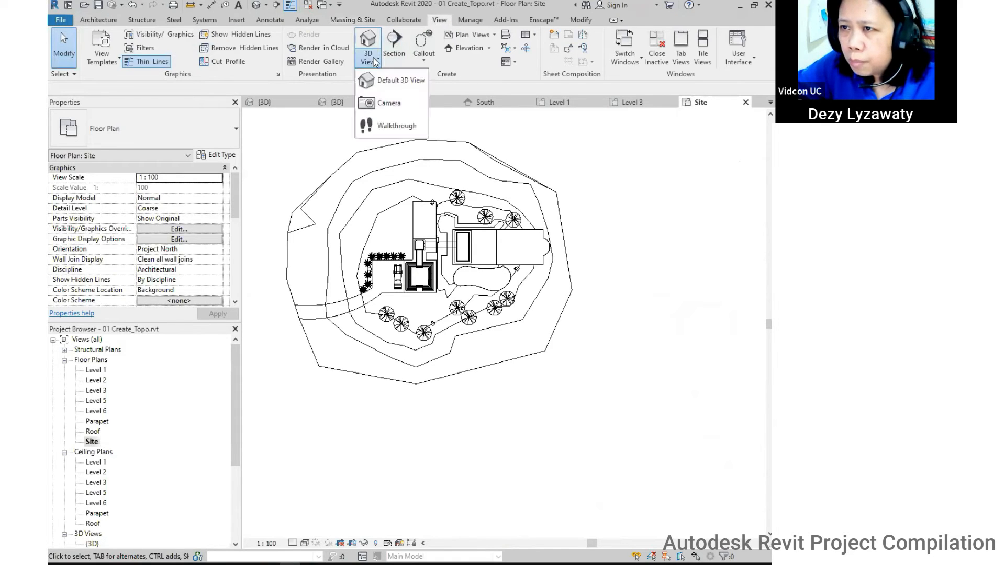
{"action": "left_click", "coordinate": [384, 103]}
{"action": "left_click", "coordinate": [432, 413]}
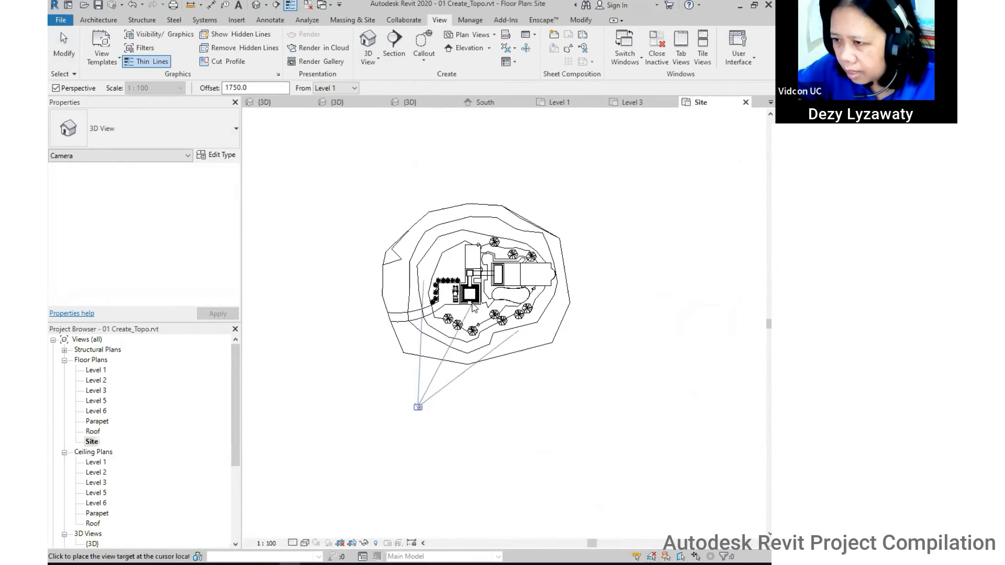
{"action": "left_click", "coordinate": [510, 280]}
{"action": "scroll", "coordinate": [561, 314], "scroll_direction": "down", "scroll_amount": 2}
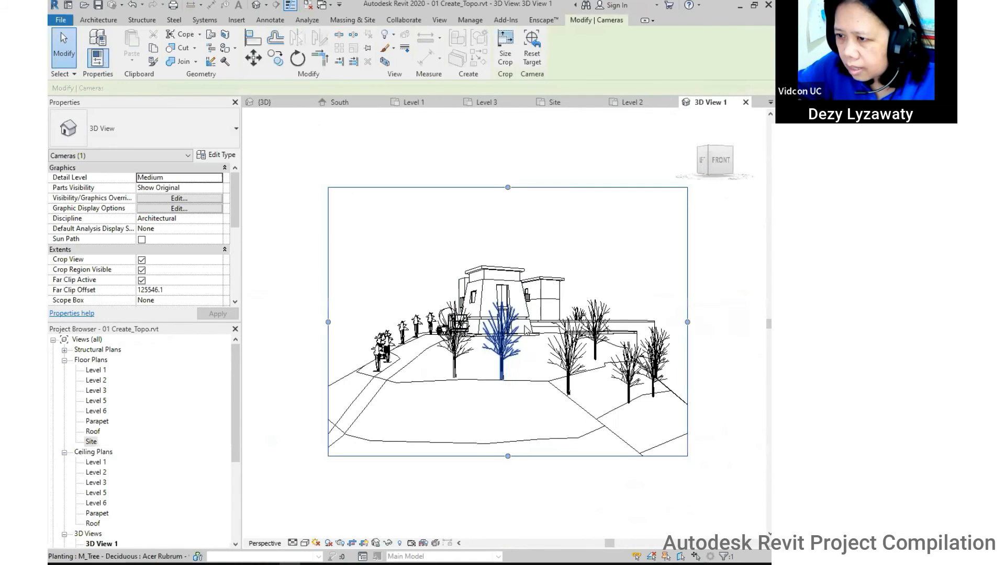
Trim the top and bottom of the camera view's crop region closer to the buildings and trees.
{"action": "scroll", "coordinate": [523, 319], "scroll_direction": "down", "scroll_amount": 2}
{"action": "middle_click_drag", "start_coordinate": [526, 327], "coordinate": [504, 343]}
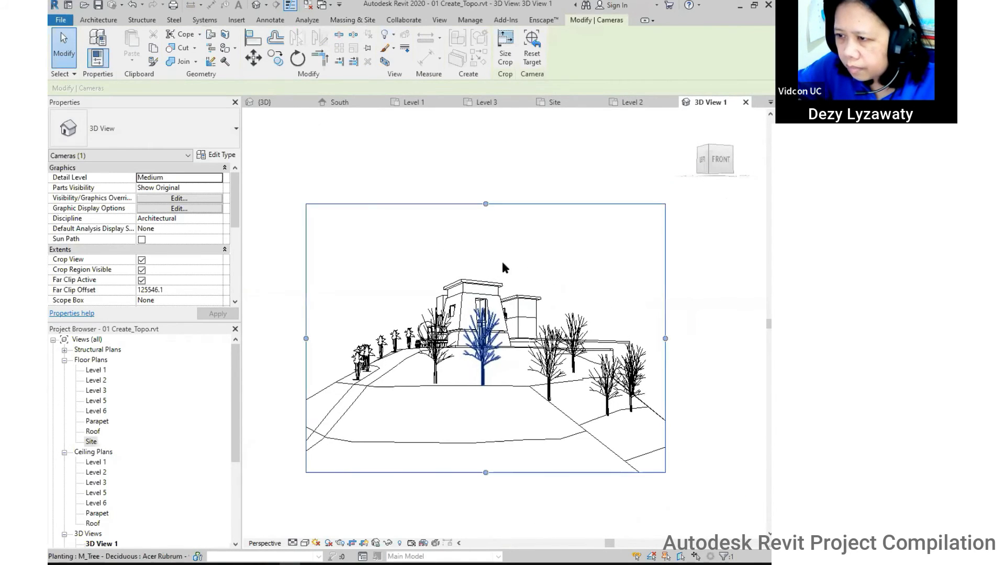
{"action": "left_click_drag", "start_coordinate": [486, 204], "coordinate": [482, 231]}
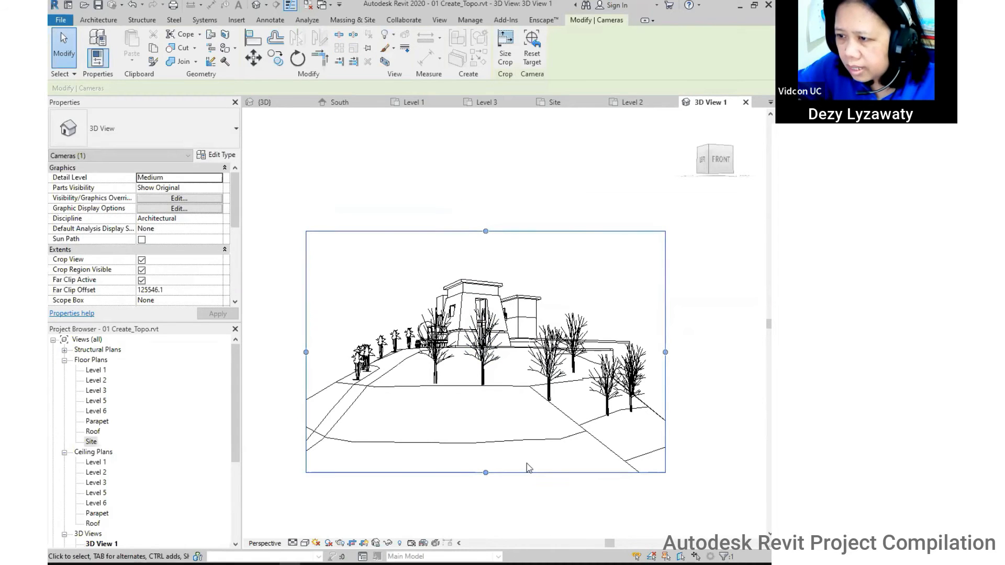
{"action": "left_click_drag", "start_coordinate": [486, 472], "coordinate": [488, 445]}
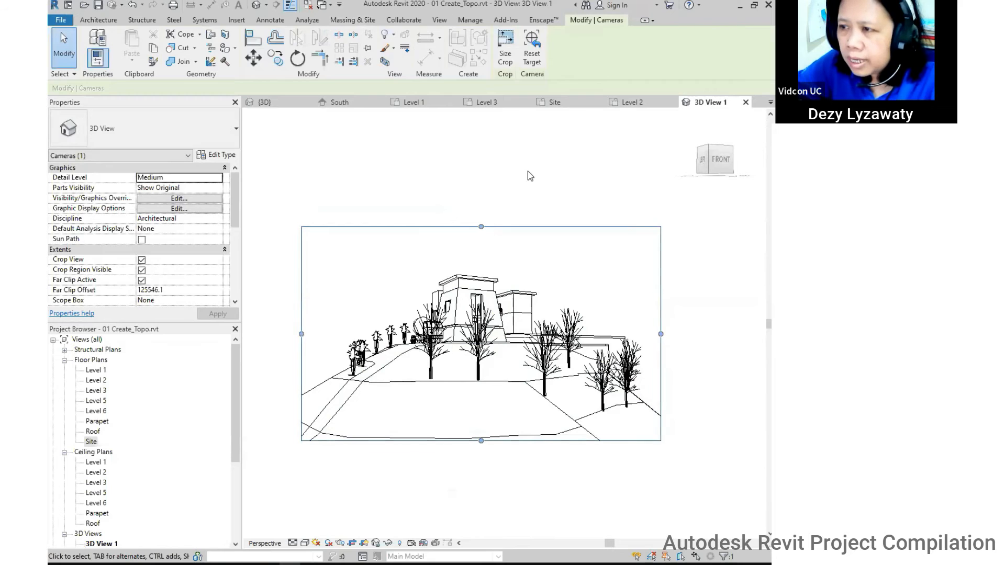
{"action": "left_click", "coordinate": [454, 167]}
Render the camera view at Medium quality, inspect the image, and close the rendering settings.
{"action": "left_click", "coordinate": [302, 34]}
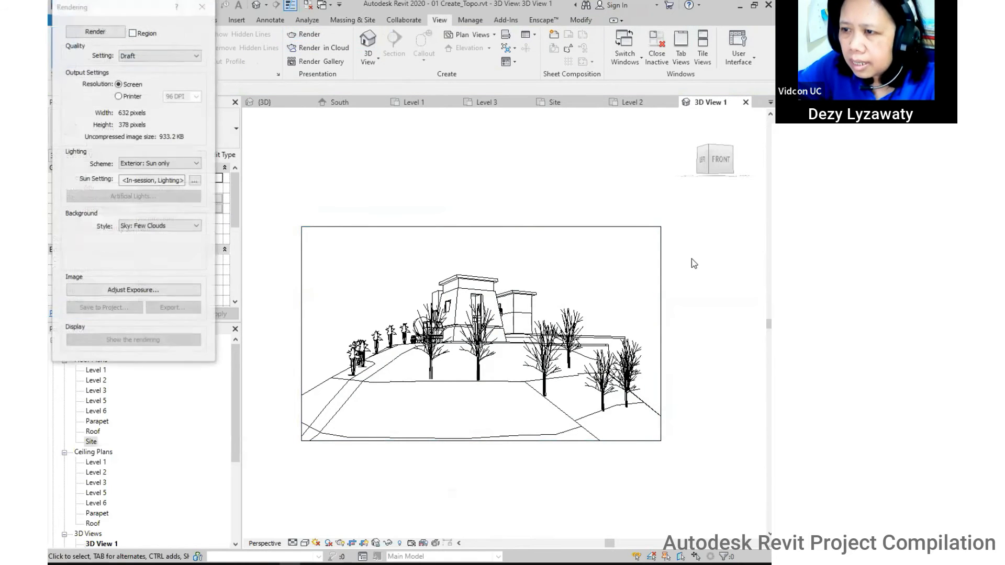
{"action": "left_click", "coordinate": [167, 55]}
{"action": "left_click", "coordinate": [132, 68]}
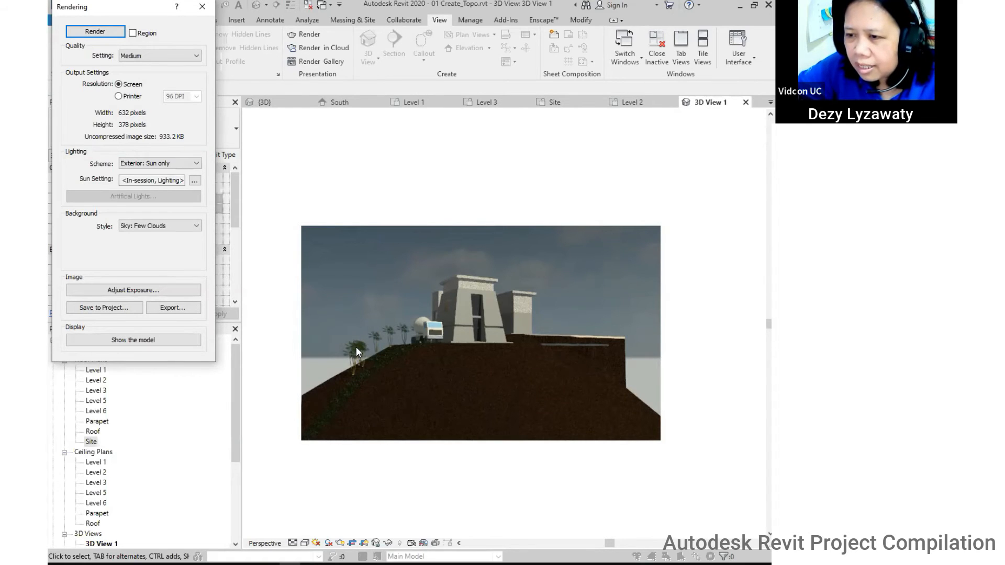
{"action": "left_click", "coordinate": [355, 366]}
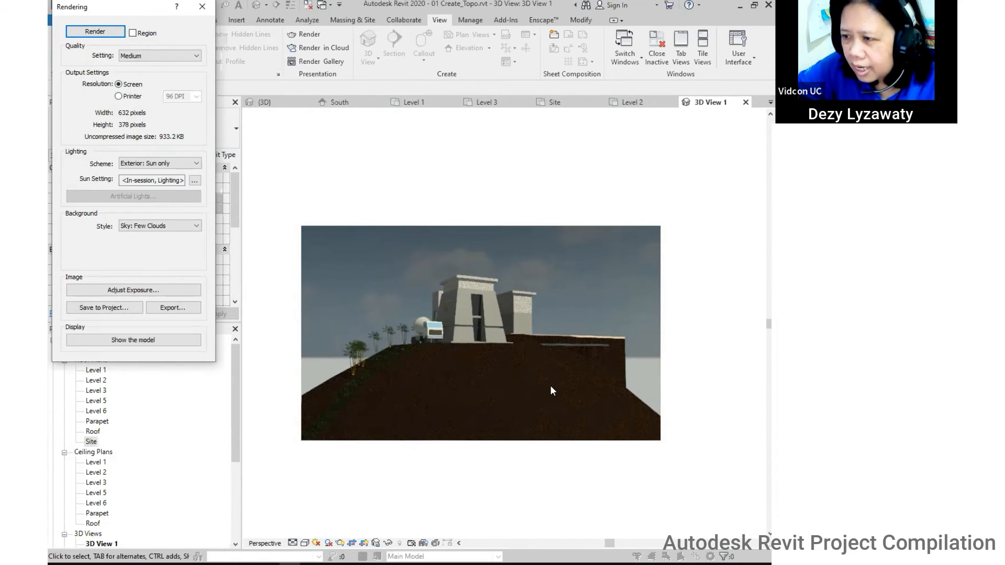
{"action": "left_click", "coordinate": [202, 7]}
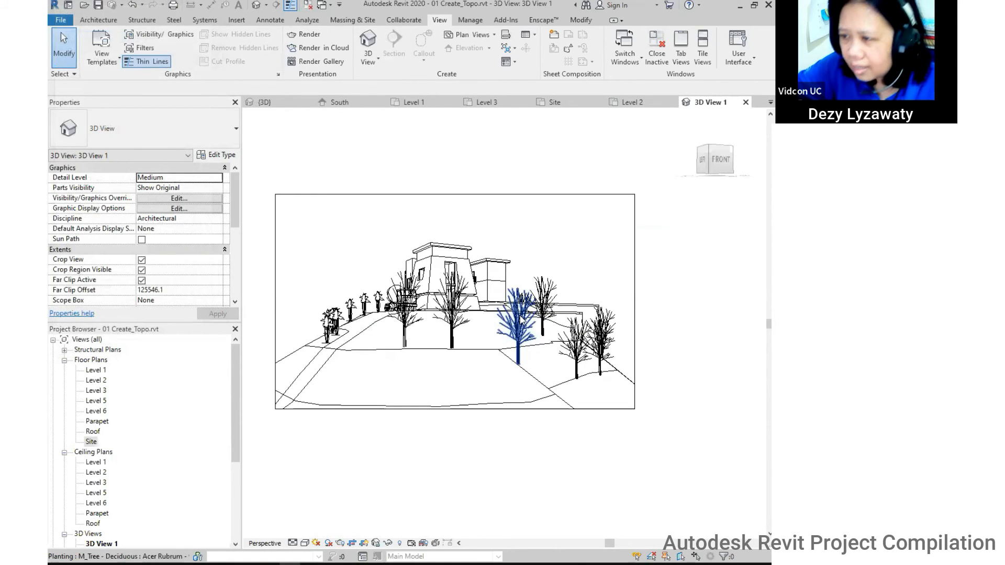
Review the available deciduous and tropical planting types for one Acer Rubrum tree in the camera view, leaving its type unchanged.
{"action": "left_click", "coordinate": [517, 322]}
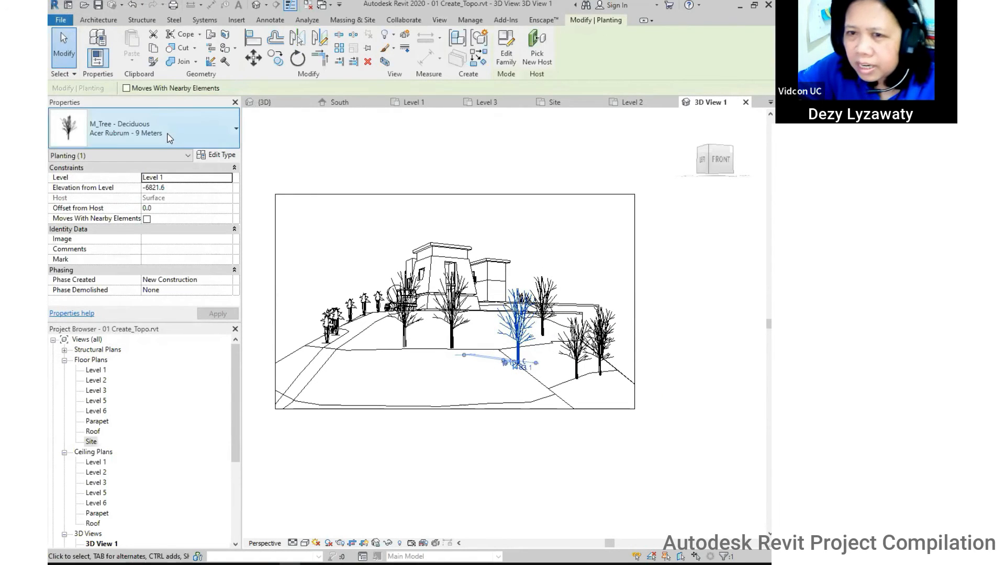
{"action": "left_click", "coordinate": [169, 137]}
{"action": "scroll", "coordinate": [126, 178], "scroll_direction": "up", "scroll_amount": 10}
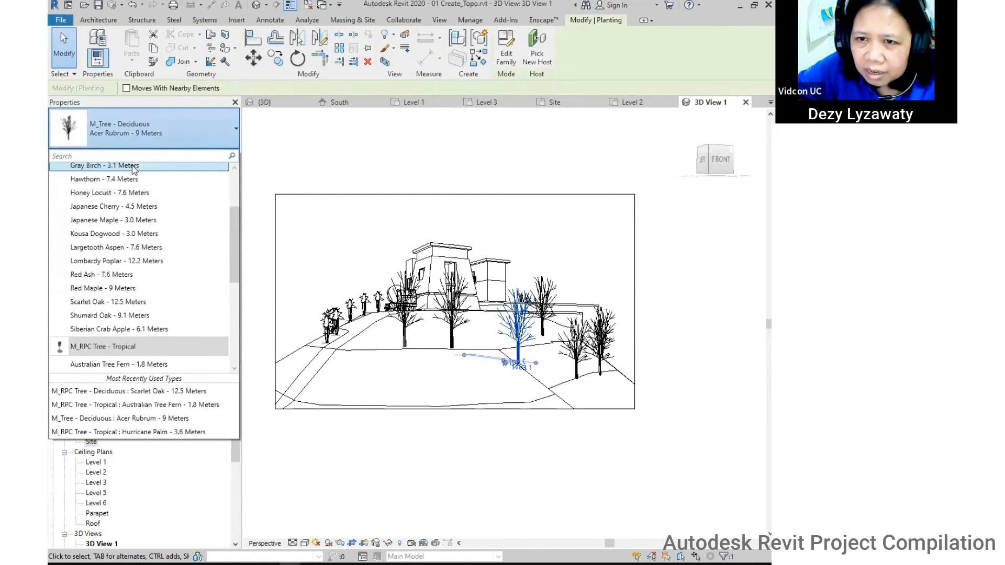
{"action": "scroll", "coordinate": [169, 216], "scroll_direction": "down", "scroll_amount": 10}
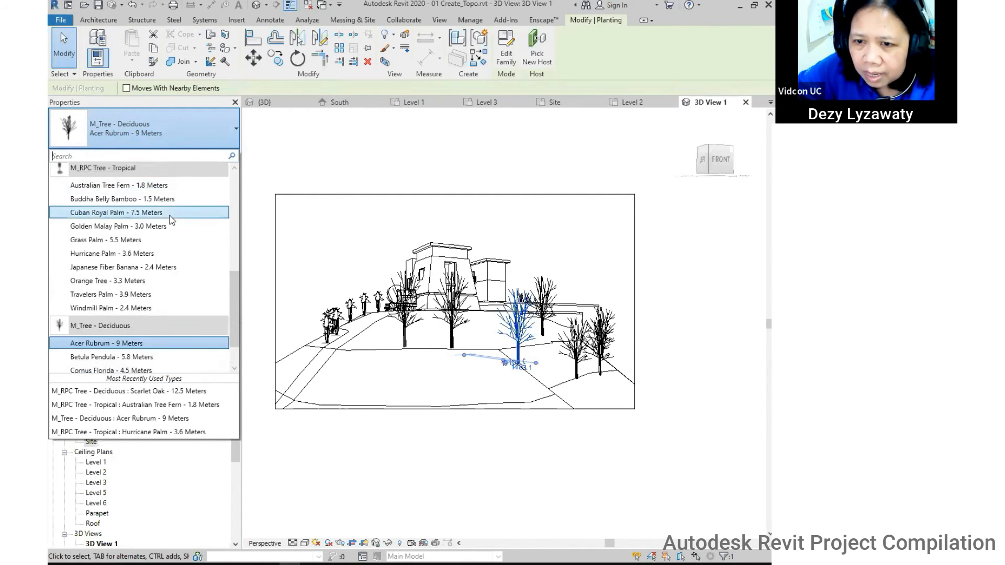
{"action": "scroll", "coordinate": [184, 278], "scroll_direction": "up", "scroll_amount": 6}
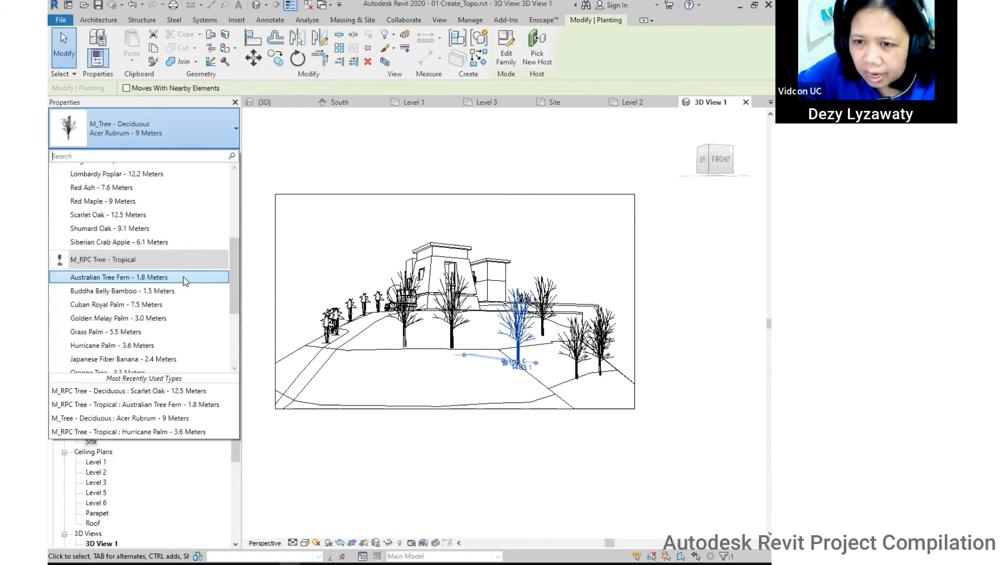
{"action": "scroll", "coordinate": [78, 204], "scroll_direction": "up", "scroll_amount": 3}
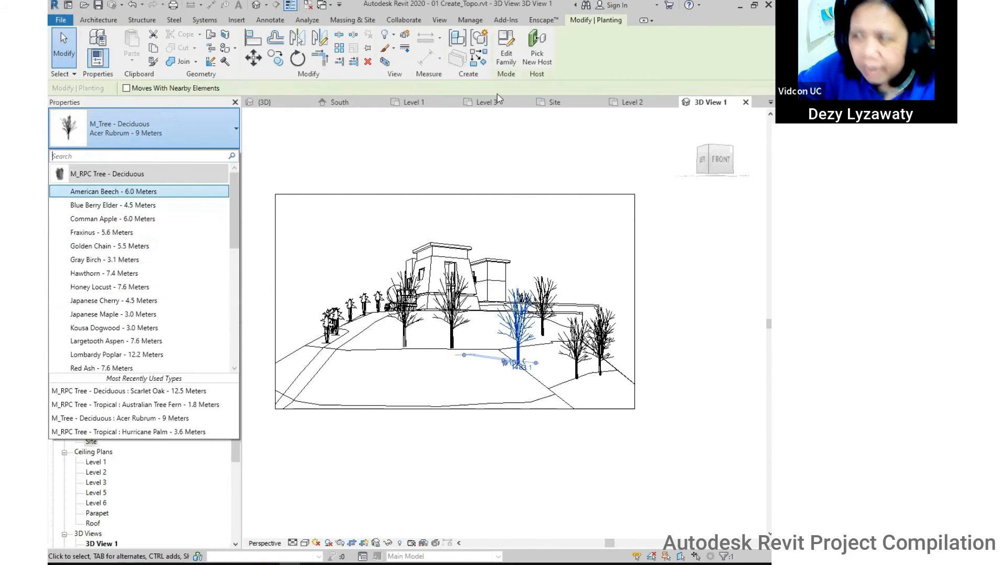
{"action": "key", "text": "Escape"}
{"action": "key", "text": "Escape"}
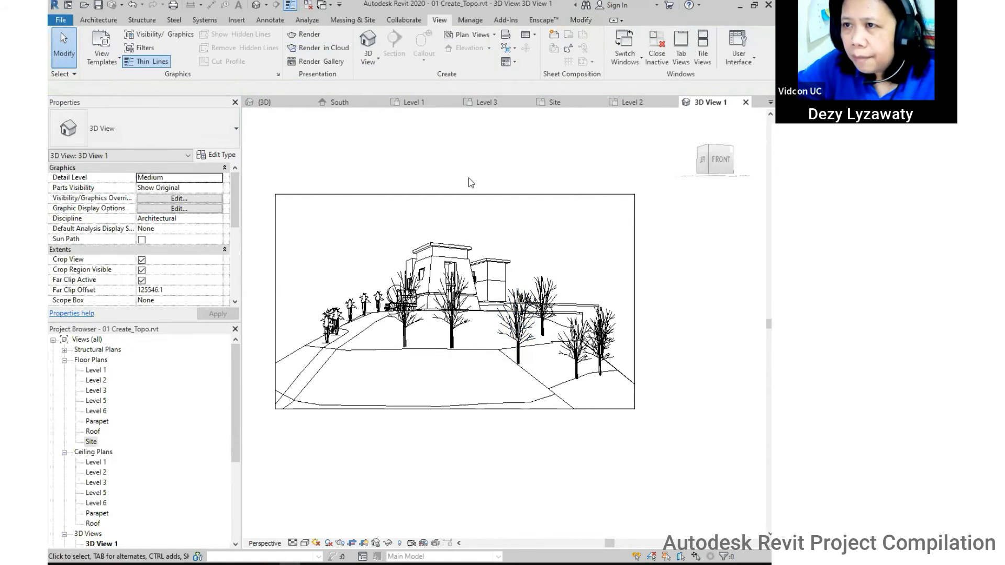
Change the two Acer Rubrum trees in front of the main tower to the RPC deciduous type Hawthorn - 7.4 Meters.
{"action": "scroll", "coordinate": [474, 184], "scroll_direction": "up", "scroll_amount": 3}
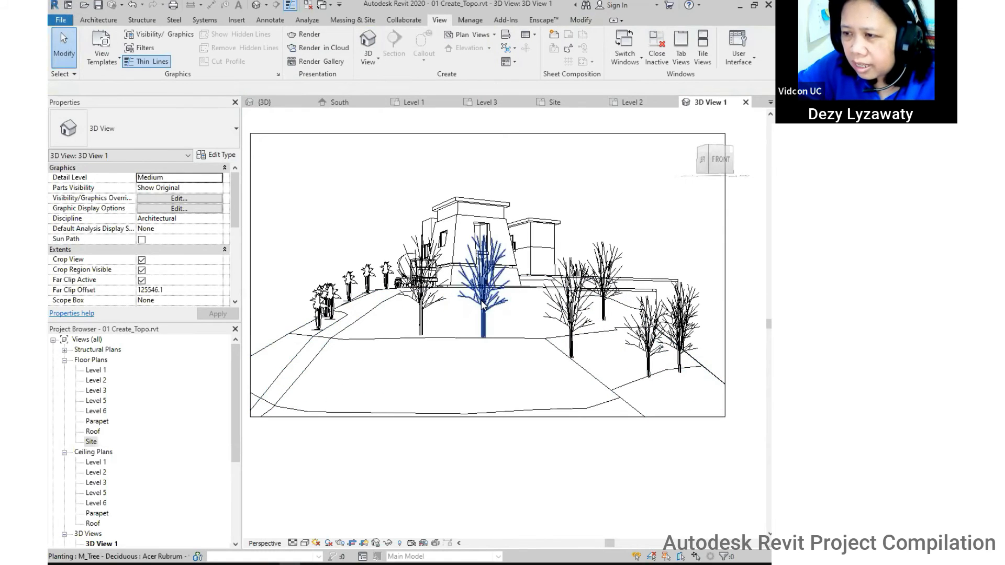
{"action": "left_click", "coordinate": [482, 304]}
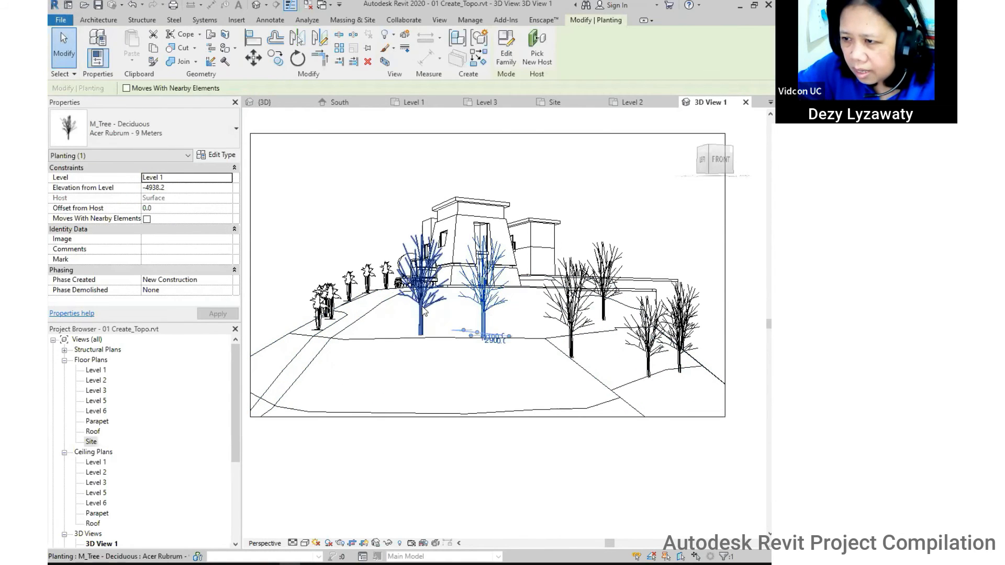
{"action": "left_click", "coordinate": [425, 309], "text": "ctrl"}
{"action": "left_click", "coordinate": [153, 138]}
{"action": "scroll", "coordinate": [152, 209], "scroll_direction": "up", "scroll_amount": 6}
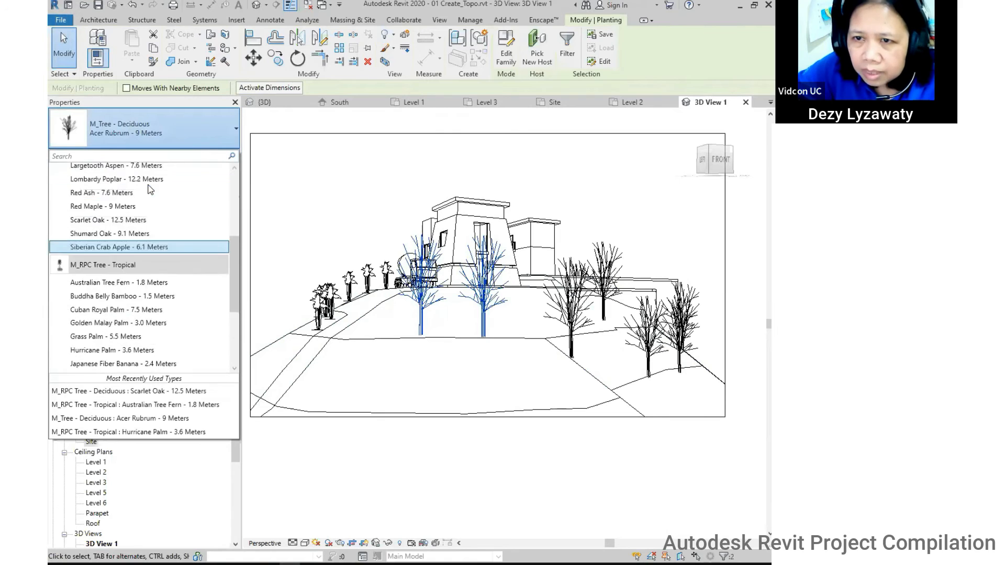
{"action": "scroll", "coordinate": [152, 185], "scroll_direction": "up", "scroll_amount": 1}
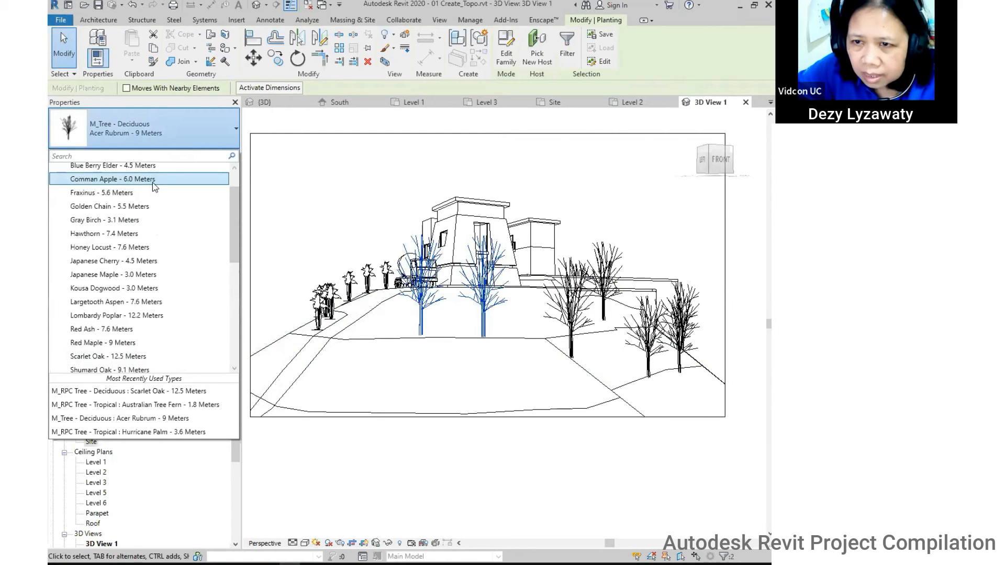
{"action": "left_click", "coordinate": [140, 233]}
Change the four Acer Rubrum trees on the slope east of the tower to Hawthorn - 7.4 Meters.
{"action": "left_click", "coordinate": [571, 293]}
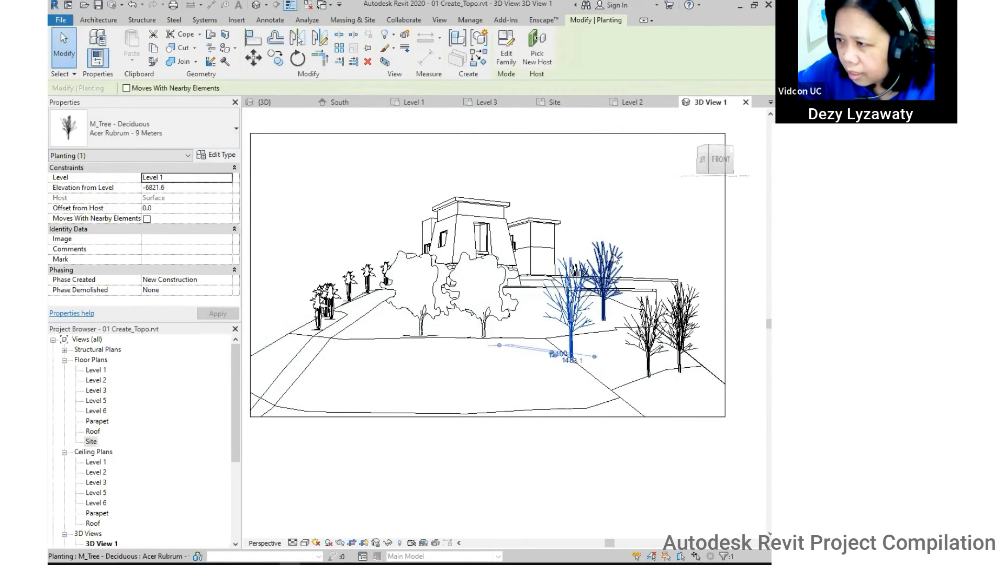
{"action": "left_click", "coordinate": [623, 264], "text": "ctrl"}
{"action": "left_click", "coordinate": [648, 335], "text": "ctrl"}
{"action": "left_click", "coordinate": [694, 298], "text": "ctrl"}
{"action": "left_click", "coordinate": [117, 122]}
{"action": "scroll", "coordinate": [135, 214], "scroll_direction": "up", "scroll_amount": 5}
{"action": "scroll", "coordinate": [135, 214], "scroll_direction": "up", "scroll_amount": 1}
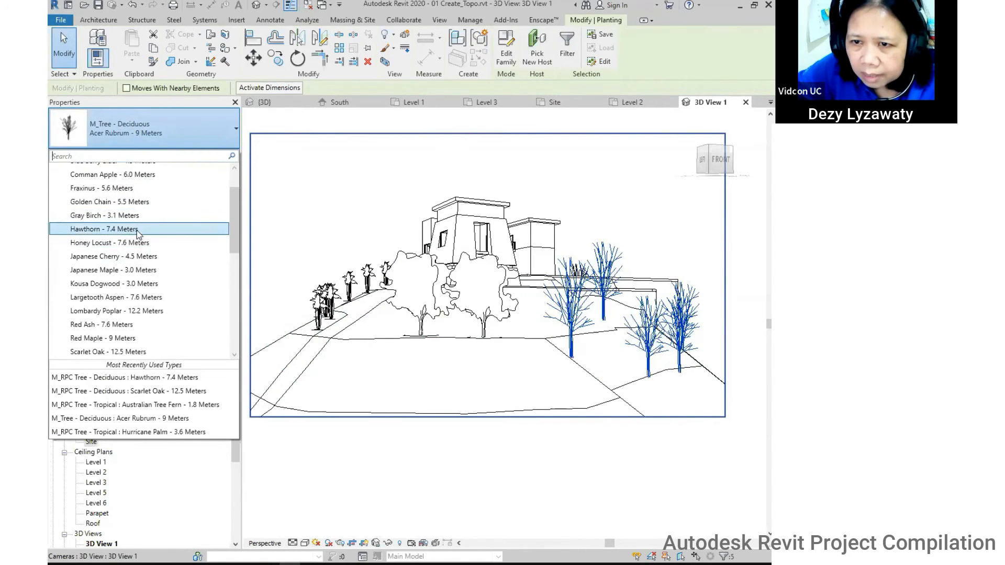
{"action": "left_click", "coordinate": [138, 228]}
{"action": "left_click", "coordinate": [553, 458]}
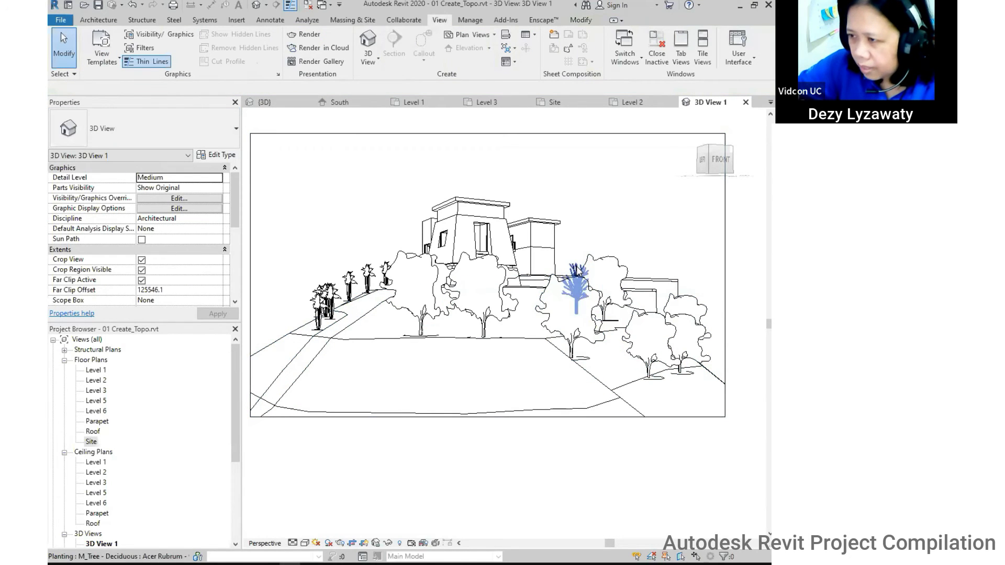
Render the first camera view at Draft quality, inspect the image, and close the rendering settings.
{"action": "scroll", "coordinate": [497, 312], "scroll_direction": "down", "scroll_amount": 2}
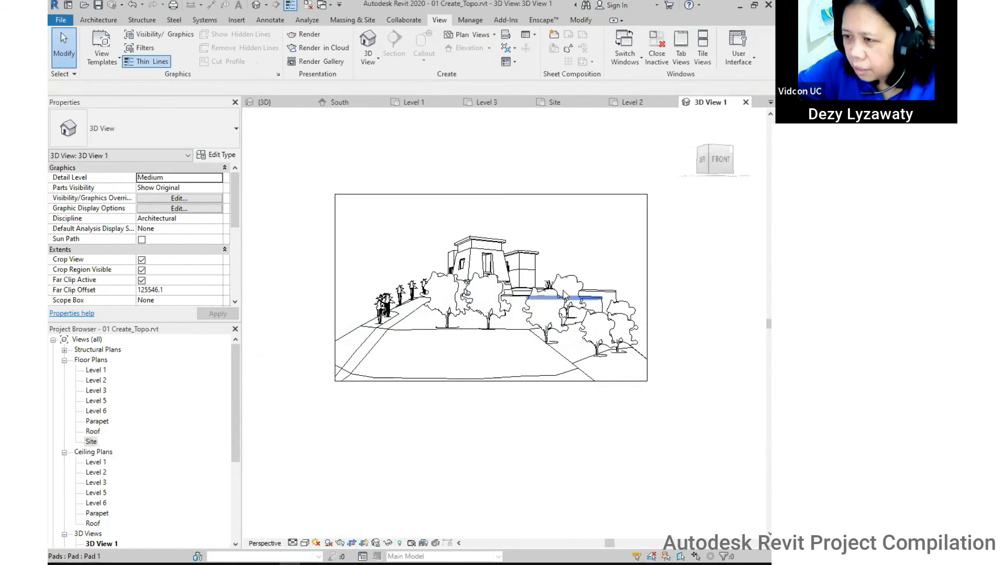
{"action": "scroll", "coordinate": [529, 306], "scroll_direction": "up", "scroll_amount": 2}
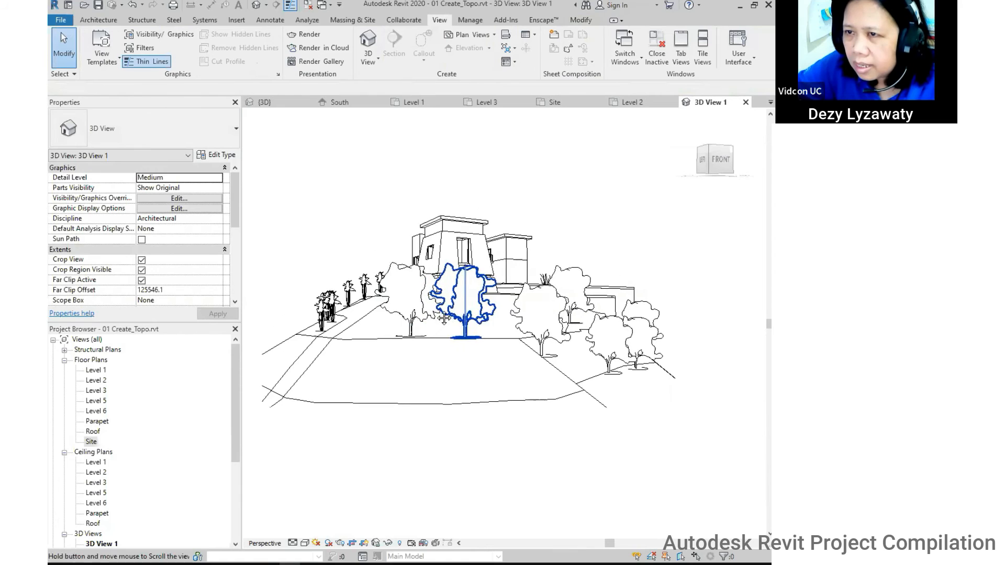
{"action": "left_click", "coordinate": [305, 34]}
{"action": "left_click", "coordinate": [152, 55]}
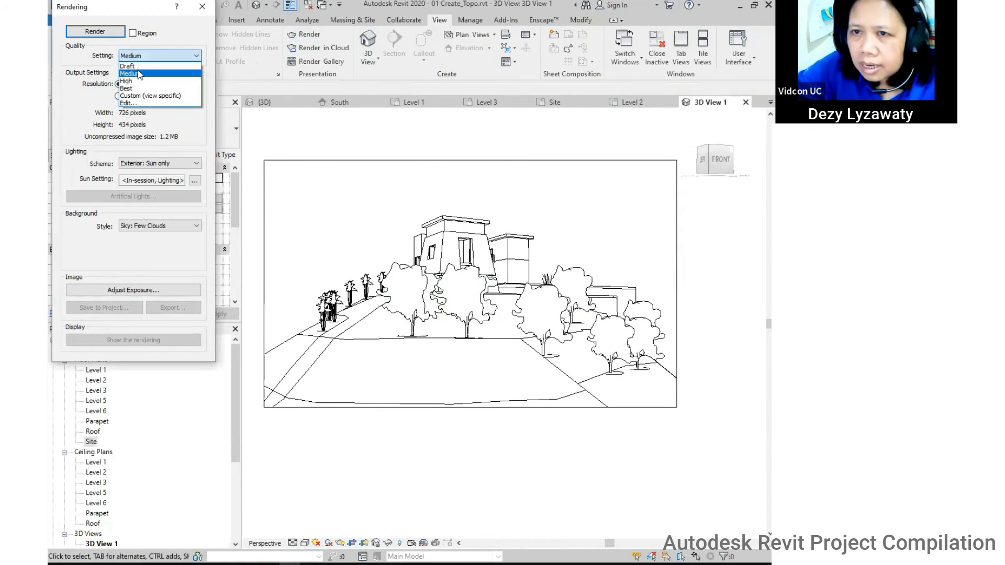
{"action": "left_click", "coordinate": [139, 67]}
{"action": "left_click", "coordinate": [99, 32]}
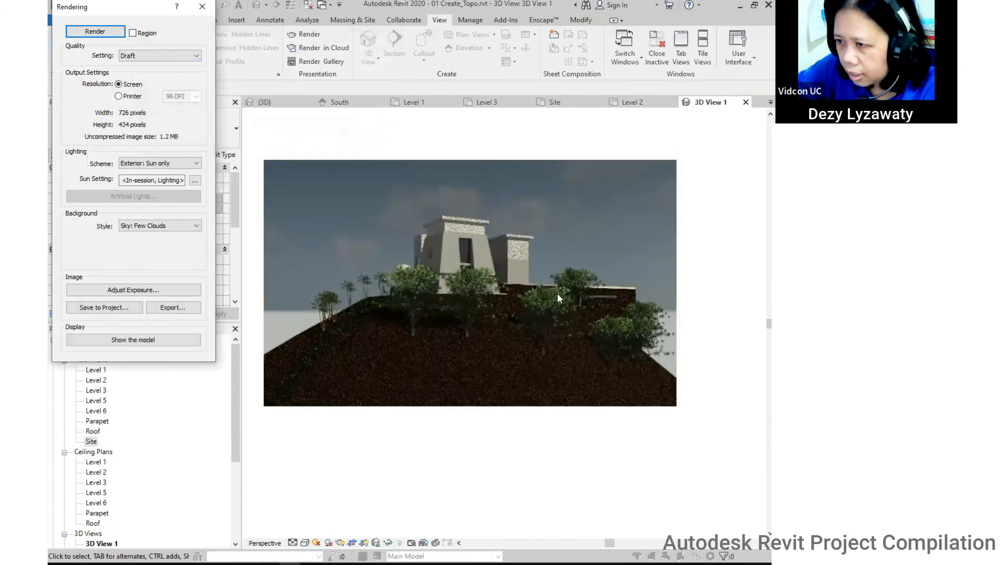
{"action": "left_click", "coordinate": [202, 6]}
Create a second perspective camera view in the Site plan from southeast of the terrain, aimed at the buildings.
{"action": "scroll", "coordinate": [93, 433], "scroll_direction": "down", "scroll_amount": 1}
{"action": "double_click", "coordinate": [92, 411]}
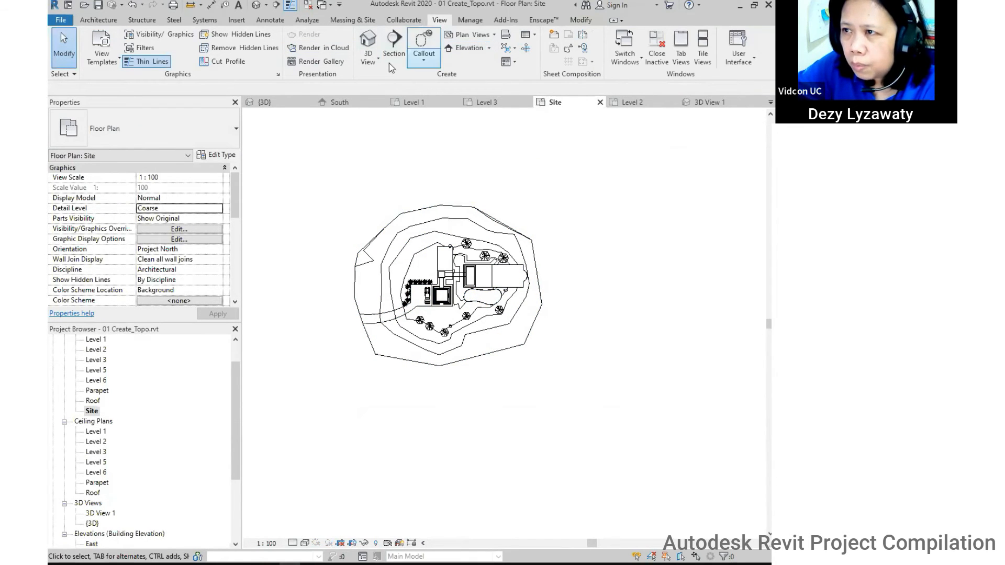
{"action": "left_click", "coordinate": [373, 59]}
{"action": "left_click", "coordinate": [381, 126]}
{"action": "scroll", "coordinate": [591, 326], "scroll_direction": "up", "scroll_amount": 3}
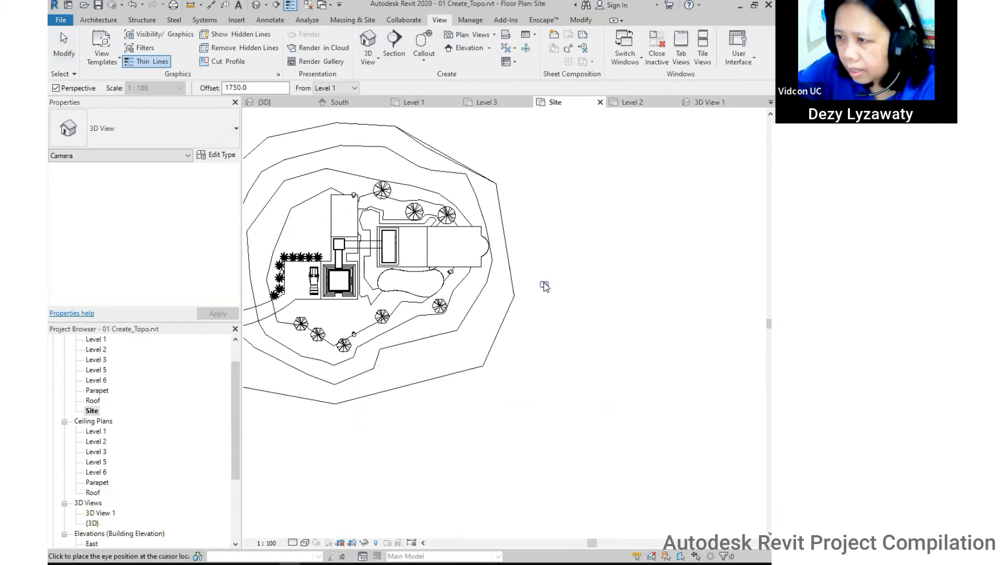
{"action": "left_click", "coordinate": [512, 339]}
{"action": "left_click", "coordinate": [390, 258]}
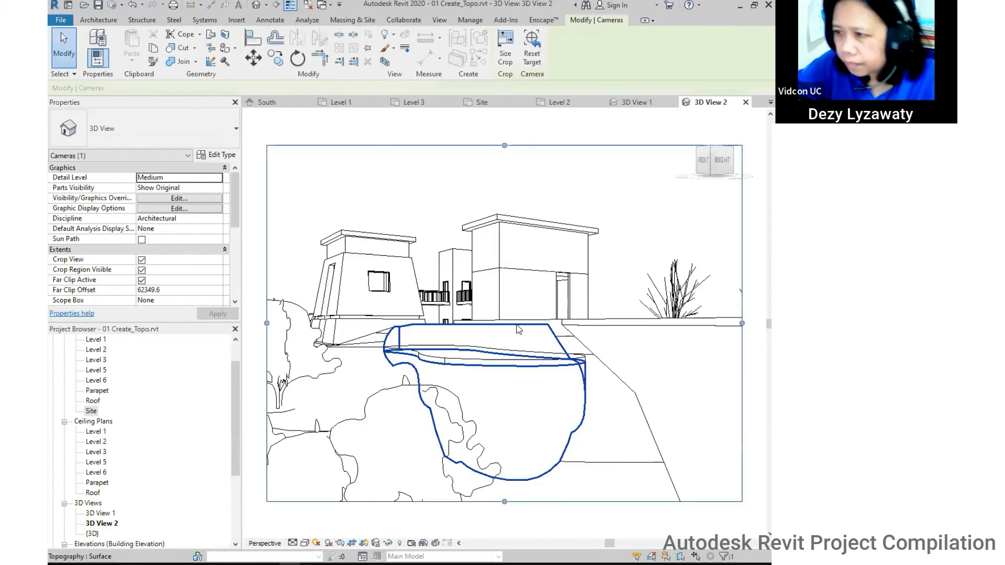
Orbit the second camera view to show both towers, the connecting stair and the curved pad from the front-right.
{"action": "scroll", "coordinate": [518, 328], "scroll_direction": "down", "scroll_amount": 2}
{"action": "scroll", "coordinate": [649, 370], "scroll_direction": "down", "scroll_amount": 2}
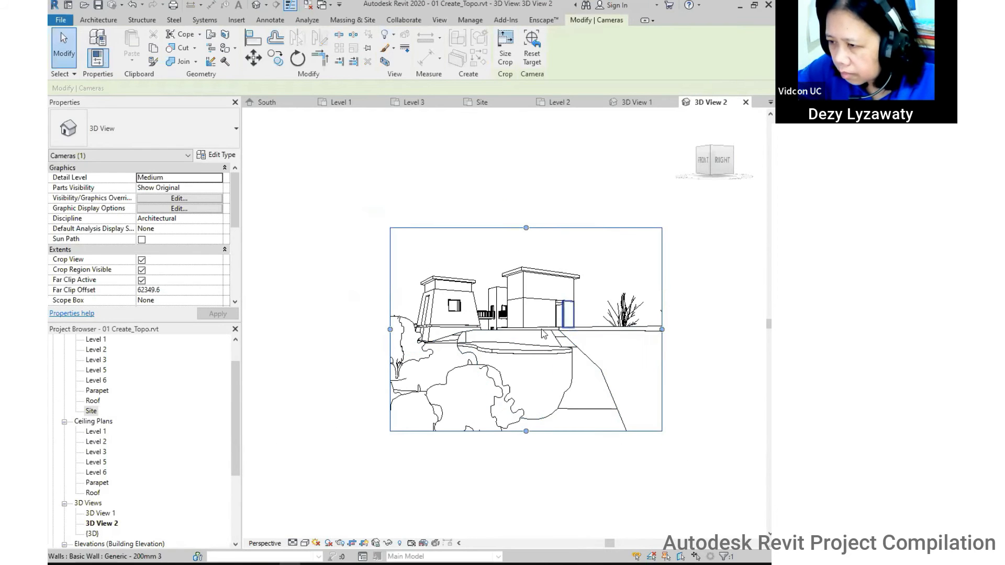
{"action": "middle_click_drag", "start_coordinate": [544, 337], "coordinate": [517, 348], "text": "shift"}
{"action": "scroll", "coordinate": [548, 336], "scroll_direction": "up", "scroll_amount": 1}
{"action": "scroll", "coordinate": [560, 354], "scroll_direction": "up", "scroll_amount": 1}
{"action": "scroll", "coordinate": [560, 354], "scroll_direction": "up", "scroll_amount": 1}
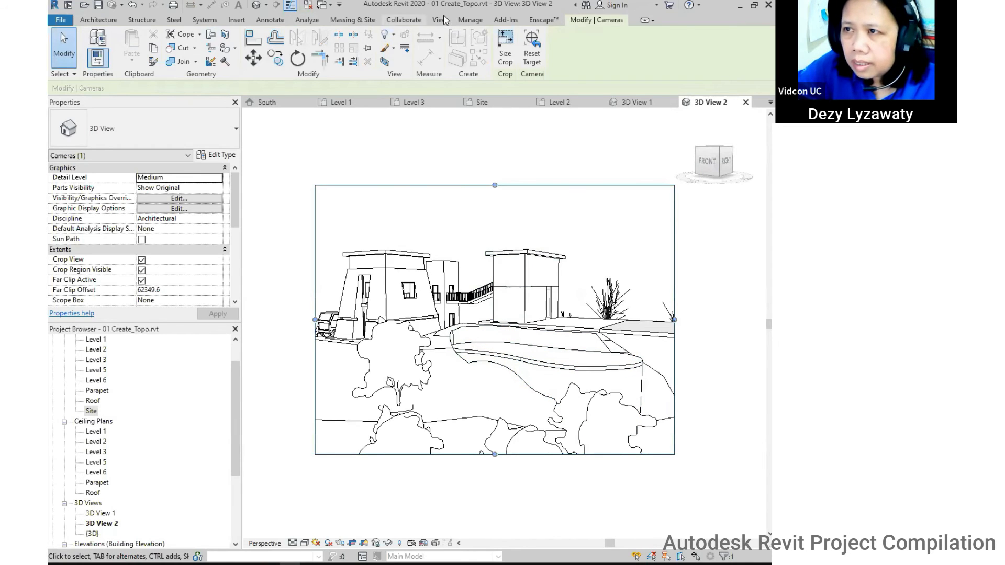
Render the second camera view at Draft quality, inspect the image, and close the rendering settings.
{"action": "left_click", "coordinate": [440, 19]}
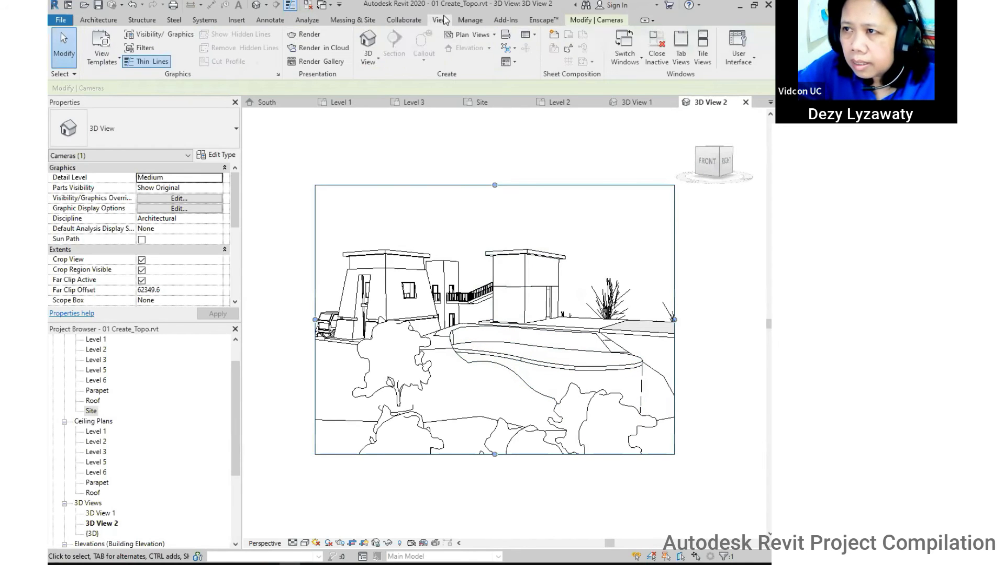
{"action": "left_click", "coordinate": [306, 35]}
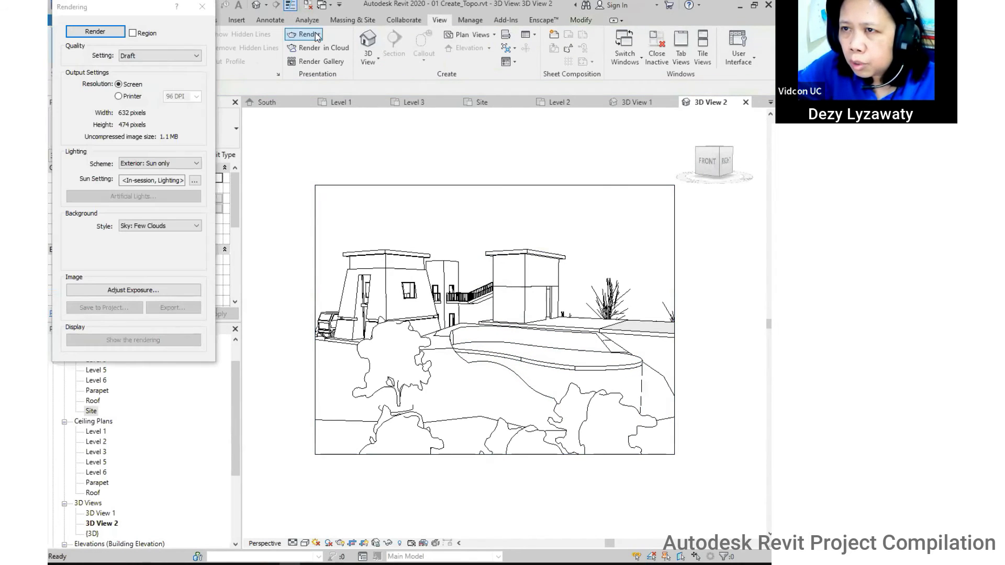
{"action": "left_click", "coordinate": [94, 31]}
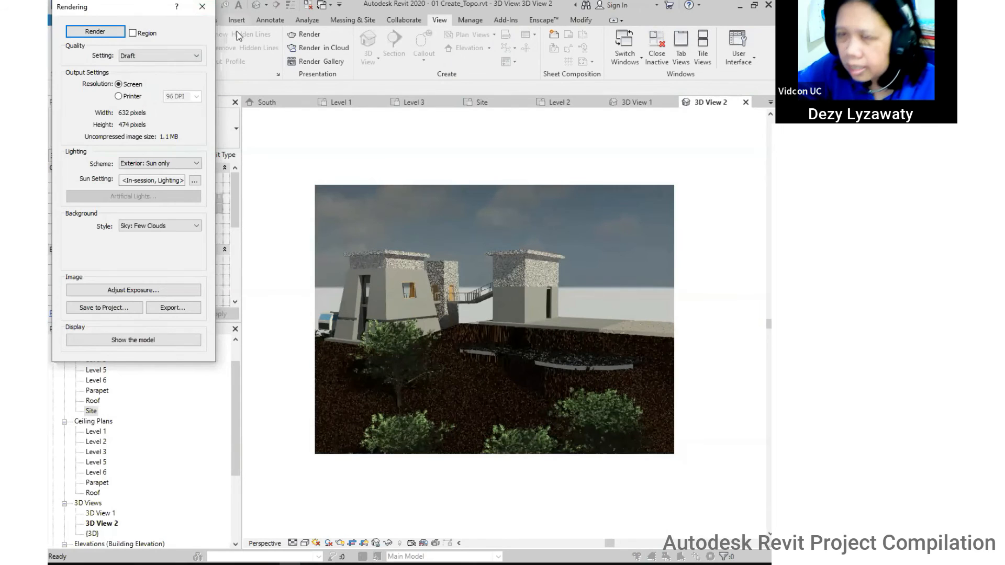
{"action": "left_click", "coordinate": [201, 6]}
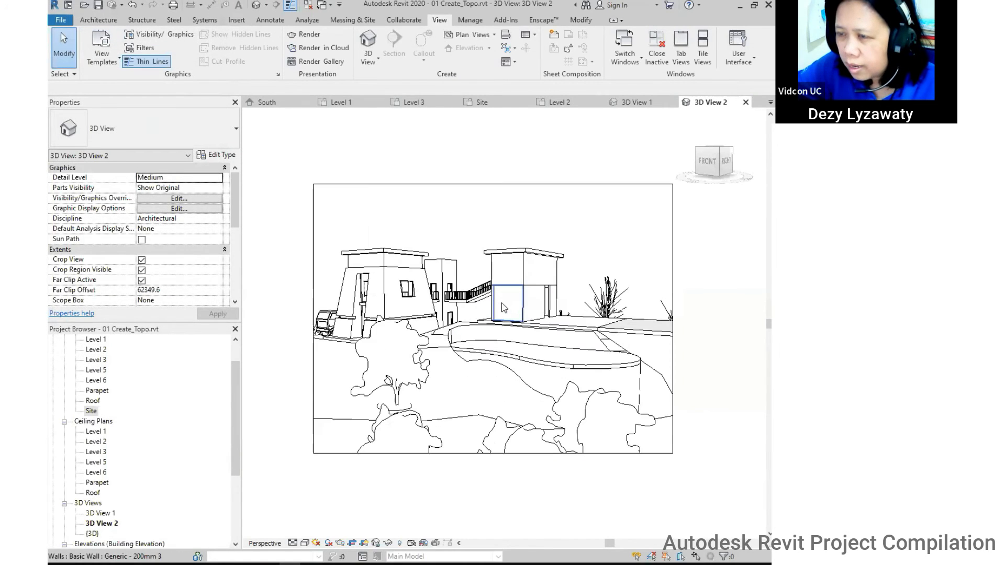
{"action": "scroll", "coordinate": [510, 302], "scroll_direction": "up", "scroll_amount": 1}
{"action": "scroll", "coordinate": [510, 301], "scroll_direction": "down", "scroll_amount": 1}
{"action": "scroll", "coordinate": [511, 296], "scroll_direction": "up", "scroll_amount": 1}
{"action": "scroll", "coordinate": [510, 293], "scroll_direction": "down", "scroll_amount": 2}
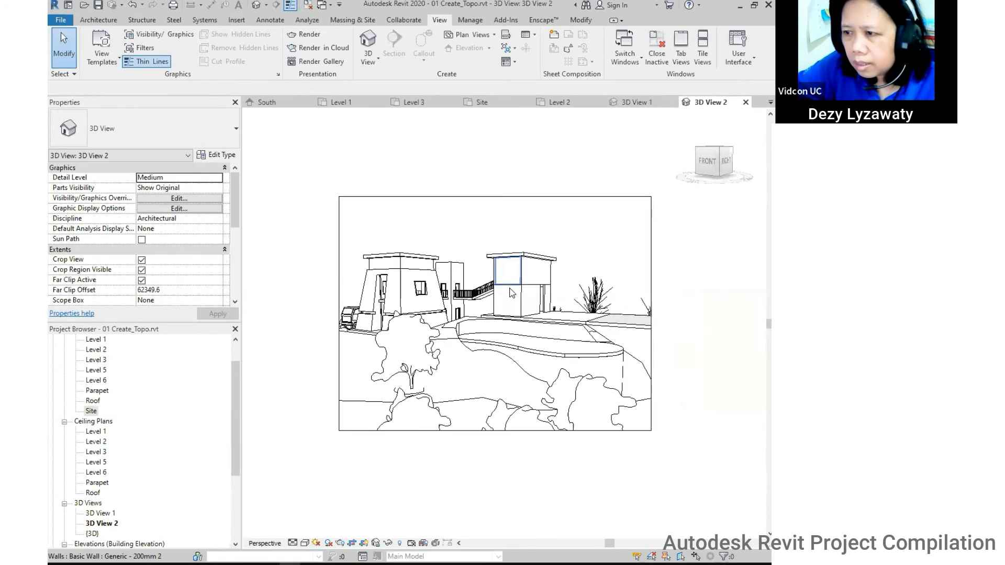
{"action": "scroll", "coordinate": [502, 278], "scroll_direction": "up", "scroll_amount": 1}
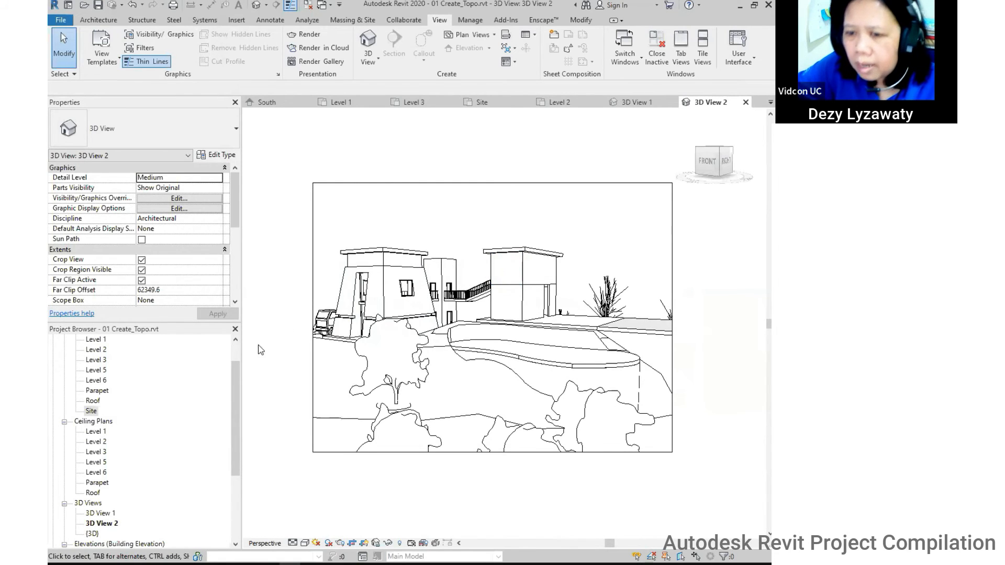
{"action": "middle_click_drag", "start_coordinate": [465, 170], "coordinate": [451, 169]}
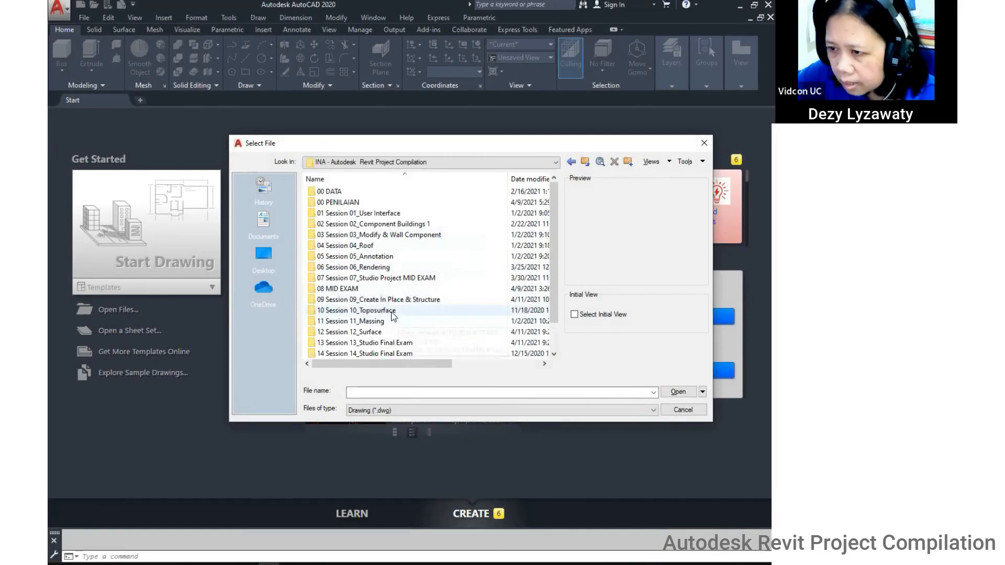
In AutoCAD, open 10 Contour_Data.dwg from the 01 MATERI folder of Session 10_Toposurface and close the Properties palette.
{"action": "double_click", "coordinate": [393, 314]}
{"action": "double_click", "coordinate": [345, 202]}
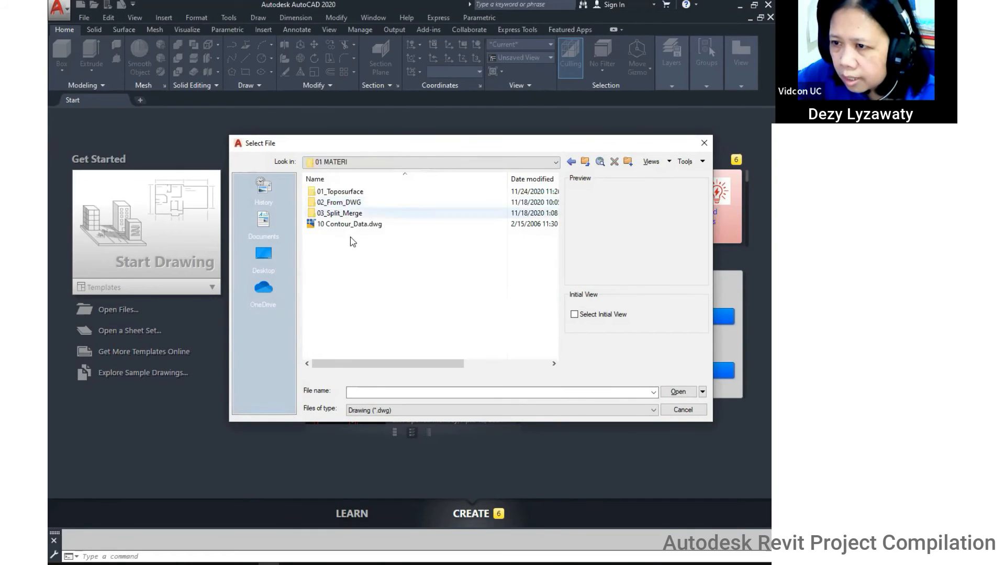
{"action": "left_click", "coordinate": [356, 225]}
{"action": "left_click", "coordinate": [677, 391]}
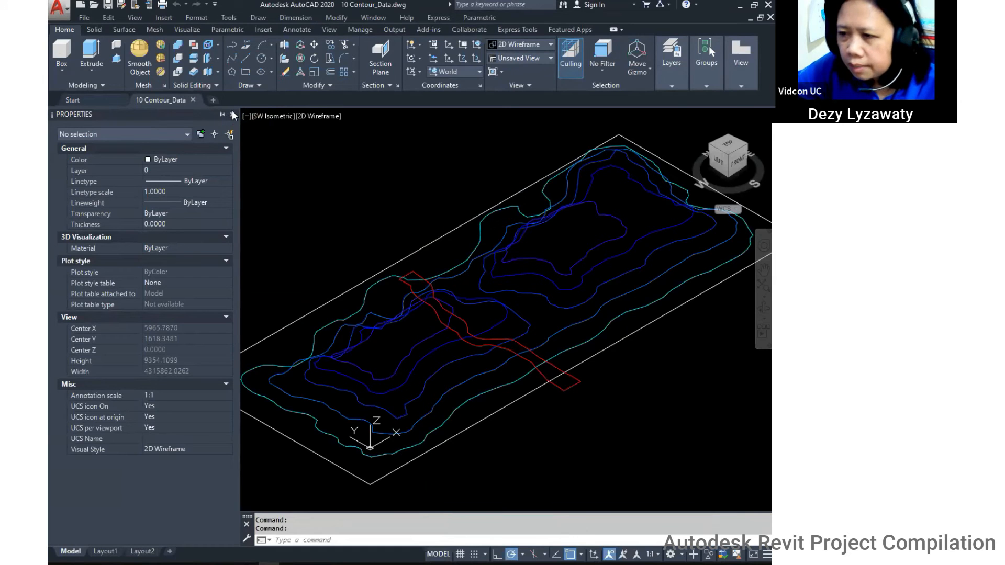
{"action": "left_click", "coordinate": [233, 115]}
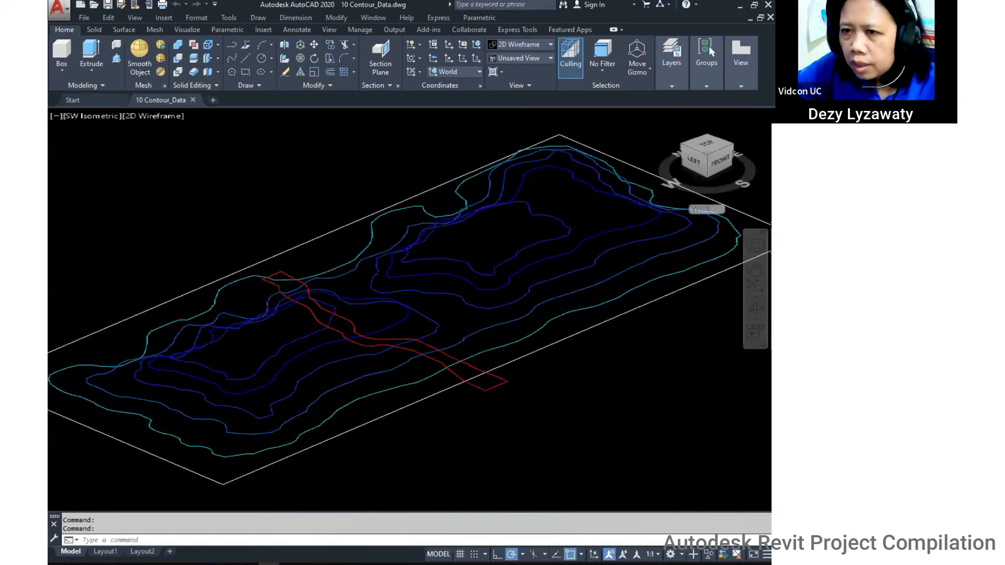
Examine the layout of the contour lines, site boundary and red road outline from the top.
{"action": "scroll", "coordinate": [509, 368], "scroll_direction": "down", "scroll_amount": 2}
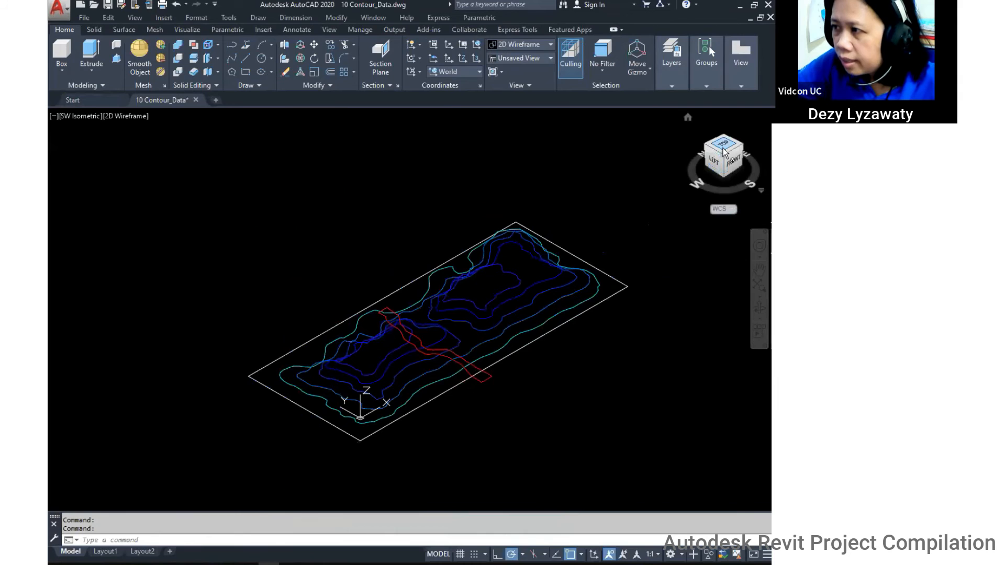
{"action": "right_click", "coordinate": [725, 155]}
{"action": "left_click", "coordinate": [712, 170]}
{"action": "left_click", "coordinate": [722, 142]}
{"action": "mouse_move", "coordinate": [434, 334]}
{"action": "middle_mouse_down"}
{"action": "mouse_move", "coordinate": [487, 276]}
{"action": "mouse_move", "coordinate": [457, 341]}
{"action": "middle_mouse_up"}
Examine the stacked heights of the contour lines in front view, leaving nothing selected.
{"action": "left_click", "coordinate": [724, 176]}
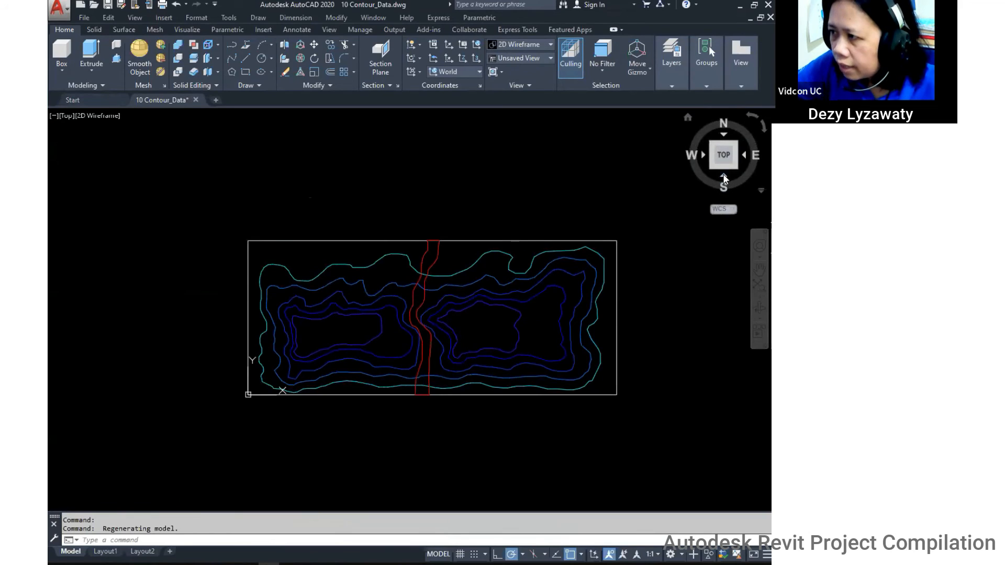
{"action": "middle_click_drag", "start_coordinate": [422, 318], "coordinate": [405, 295]}
{"action": "scroll", "coordinate": [404, 294], "scroll_direction": "up", "scroll_amount": 4}
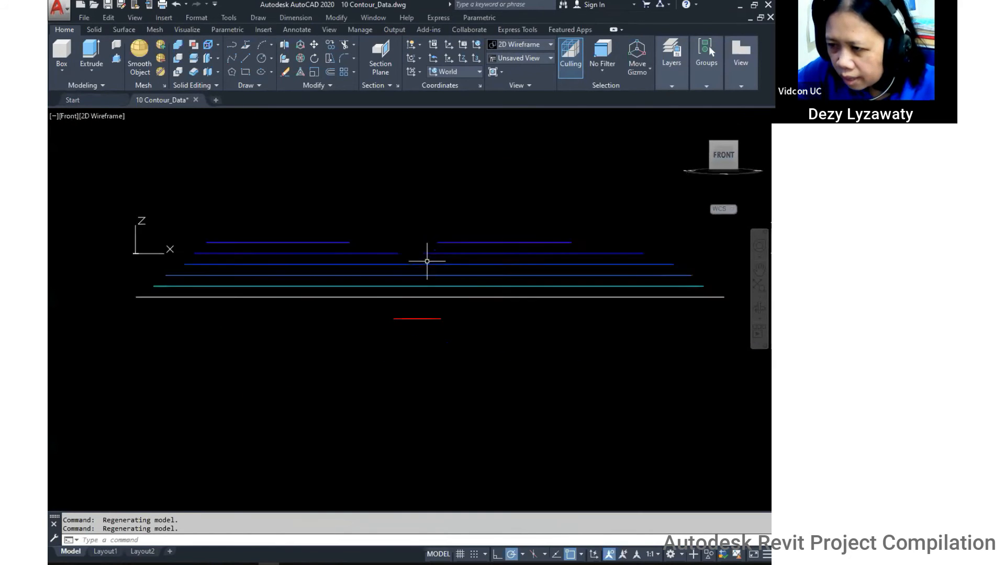
{"action": "left_click", "coordinate": [494, 230]}
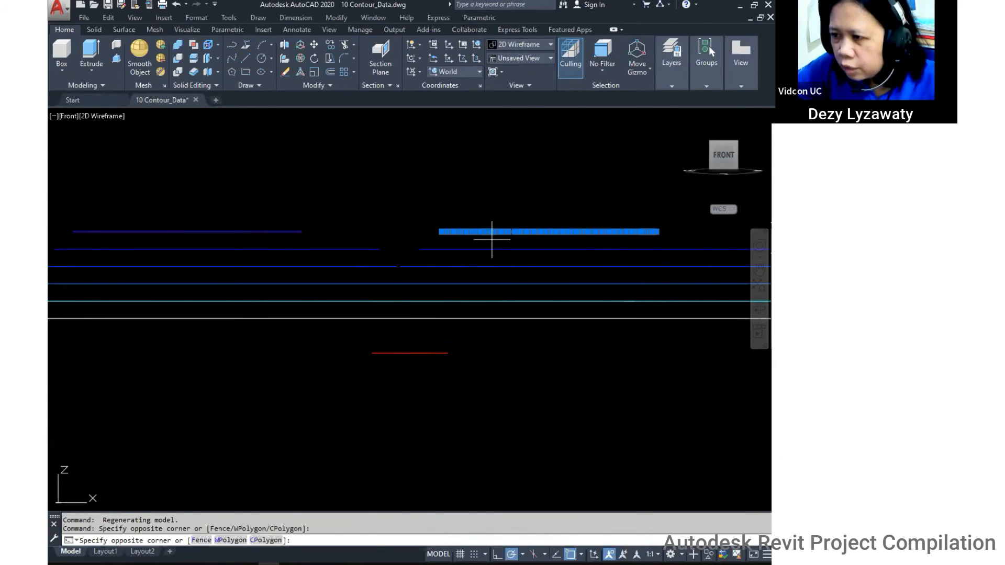
{"action": "key", "text": "Escape"}
{"action": "key", "text": "Escape"}
{"action": "scroll", "coordinate": [494, 264], "scroll_direction": "down", "scroll_amount": 5}
{"action": "scroll", "coordinate": [419, 296], "scroll_direction": "up", "scroll_amount": 5}
{"action": "scroll", "coordinate": [393, 293], "scroll_direction": "down", "scroll_amount": 4}
{"action": "scroll", "coordinate": [336, 269], "scroll_direction": "up", "scroll_amount": 5}
{"action": "middle_click_drag", "start_coordinate": [508, 302], "coordinate": [477, 273]}
Examine the contours and the red road outline in southwest isometric, close-up top, and low-angle orbited views.
{"action": "left_click", "coordinate": [713, 149]}
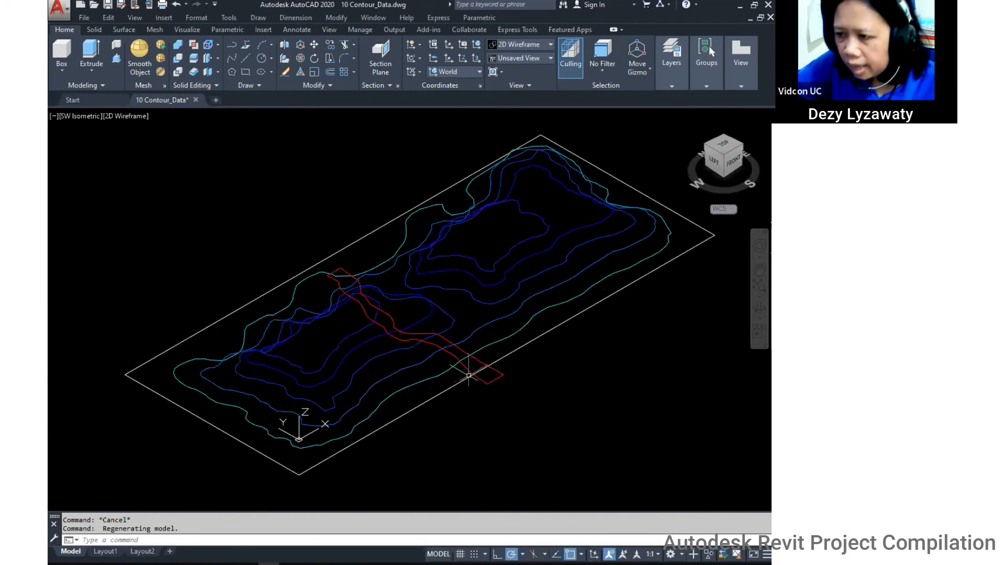
{"action": "middle_click_drag", "start_coordinate": [448, 219], "coordinate": [406, 292], "text": "shift"}
{"action": "left_click", "coordinate": [723, 155]}
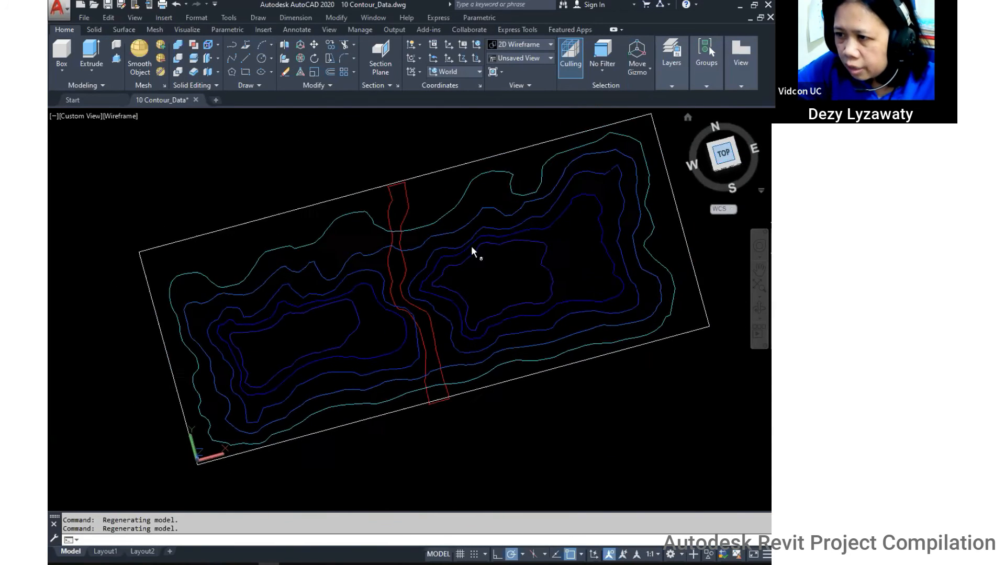
{"action": "scroll", "coordinate": [394, 256], "scroll_direction": "up", "scroll_amount": 5}
{"action": "mouse_move", "coordinate": [378, 362]}
{"action": "middle_mouse_down"}
{"action": "mouse_move", "coordinate": [410, 350]}
{"action": "mouse_move", "coordinate": [421, 238]}
{"action": "middle_mouse_up"}
{"action": "middle_click_drag", "start_coordinate": [358, 158], "coordinate": [408, 204]}
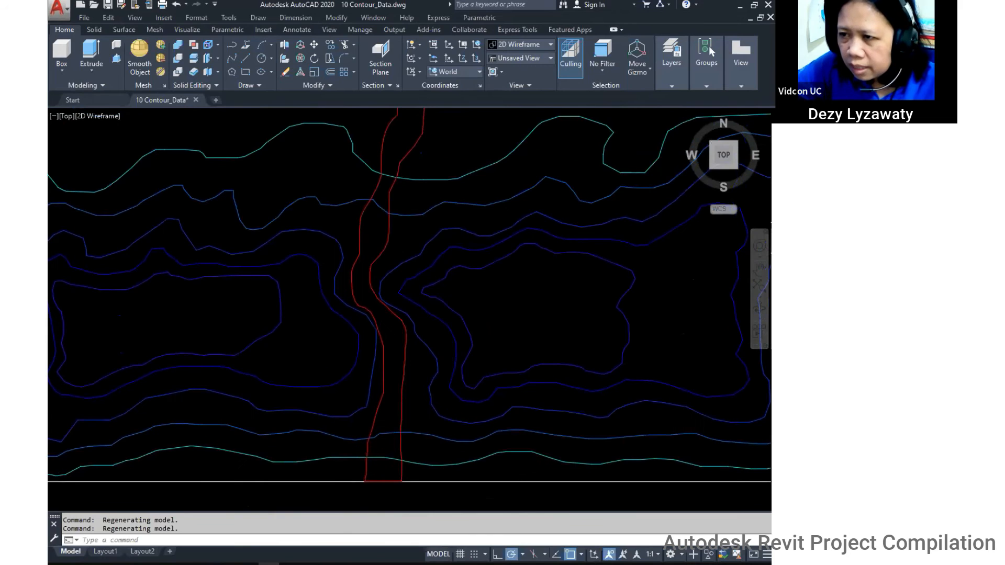
{"action": "scroll", "coordinate": [408, 176], "scroll_direction": "down", "scroll_amount": 4}
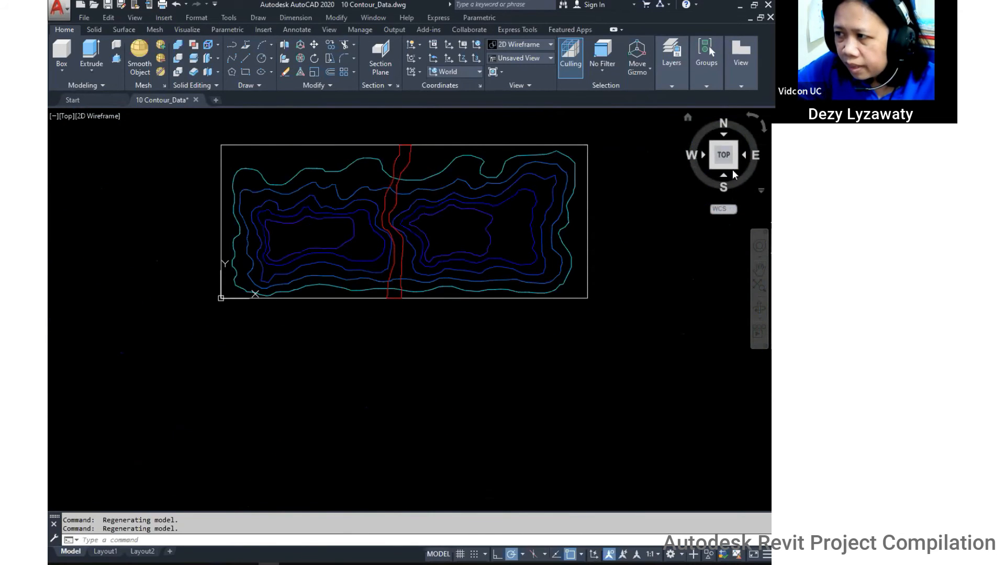
{"action": "left_click_drag", "start_coordinate": [732, 169], "coordinate": [465, 297]}
{"action": "middle_click_drag", "start_coordinate": [397, 300], "coordinate": [443, 281], "text": "shift"}
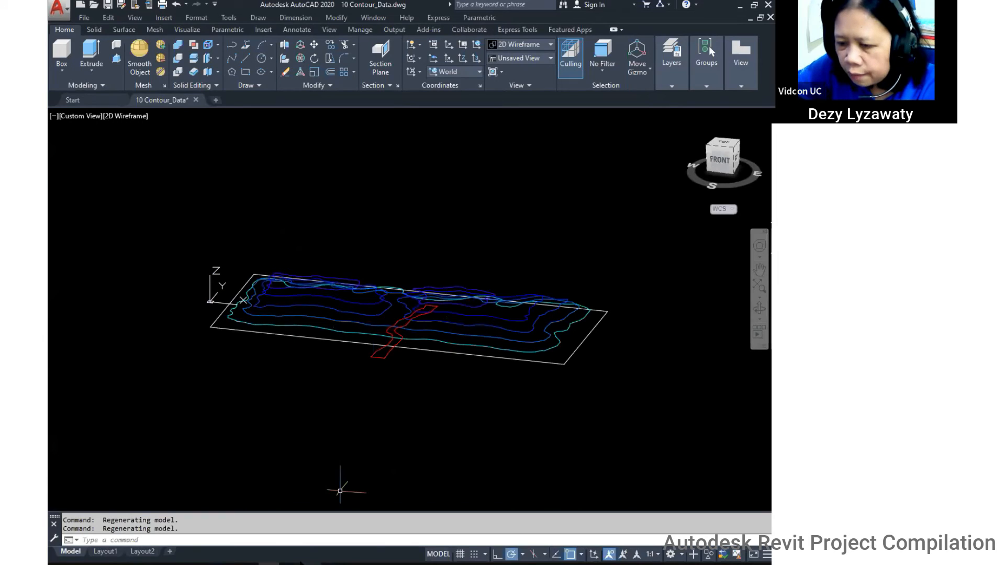
Switch to Revit and delete the imported Contour_Data_01.dwg contours from the 3D view.
{"action": "left_click", "coordinate": [305, 562]}
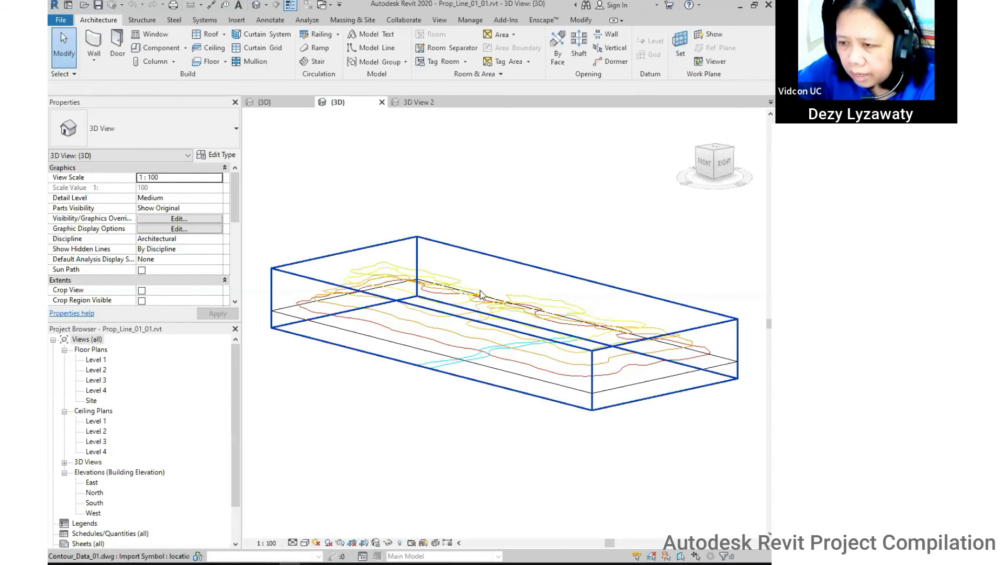
{"action": "left_click", "coordinate": [494, 317]}
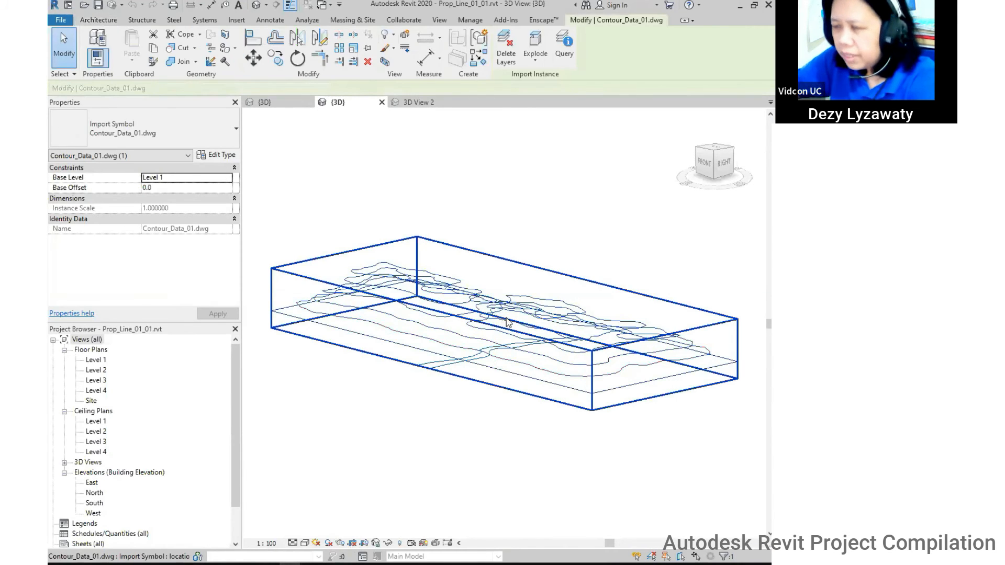
{"action": "key", "text": "Delete"}
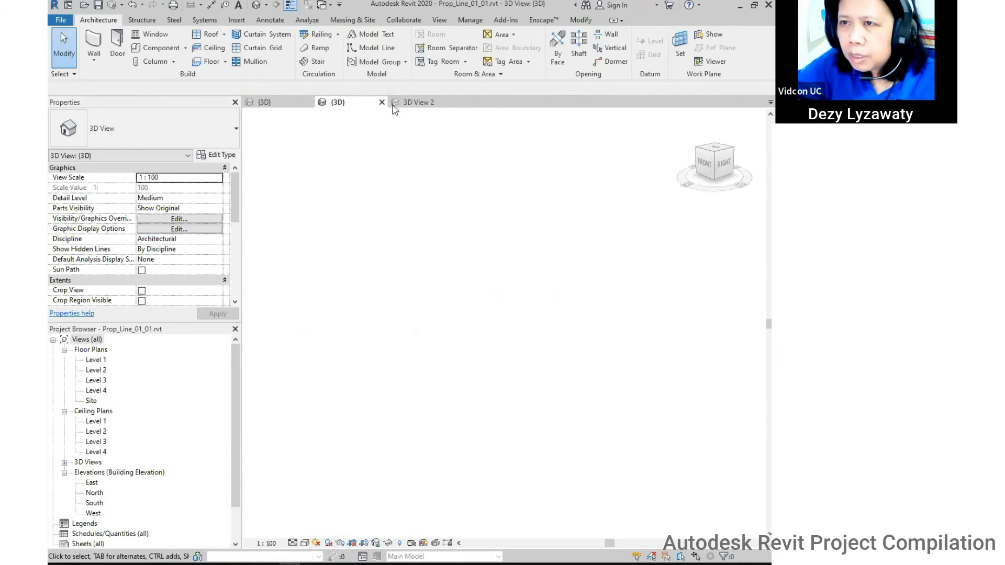
Import Contour_Data_01.dwg from the 03_Split_Merge folder with import units in millimeters and origin-to-origin positioning on Level 1.
{"action": "left_click", "coordinate": [236, 21]}
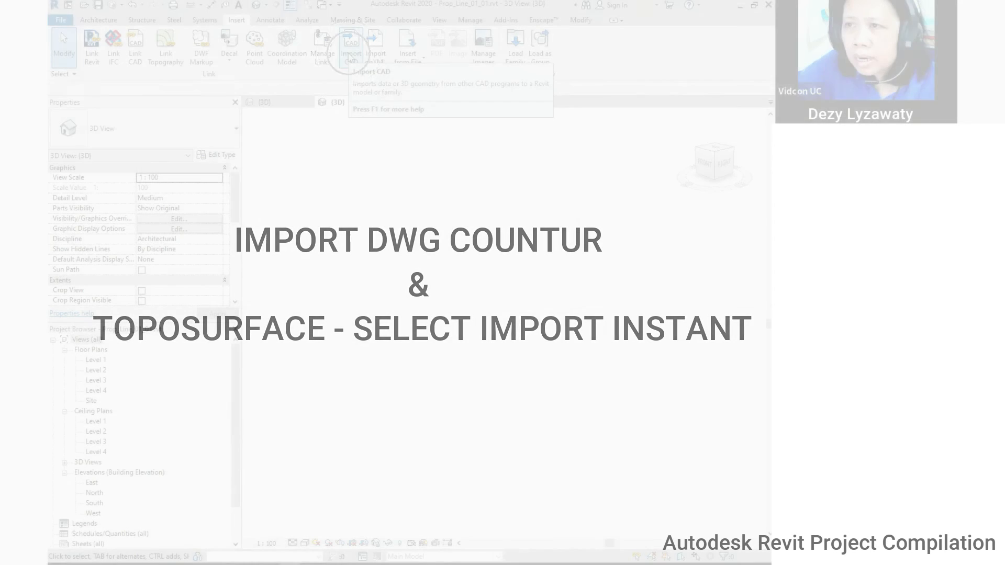
{"action": "left_click", "coordinate": [351, 47]}
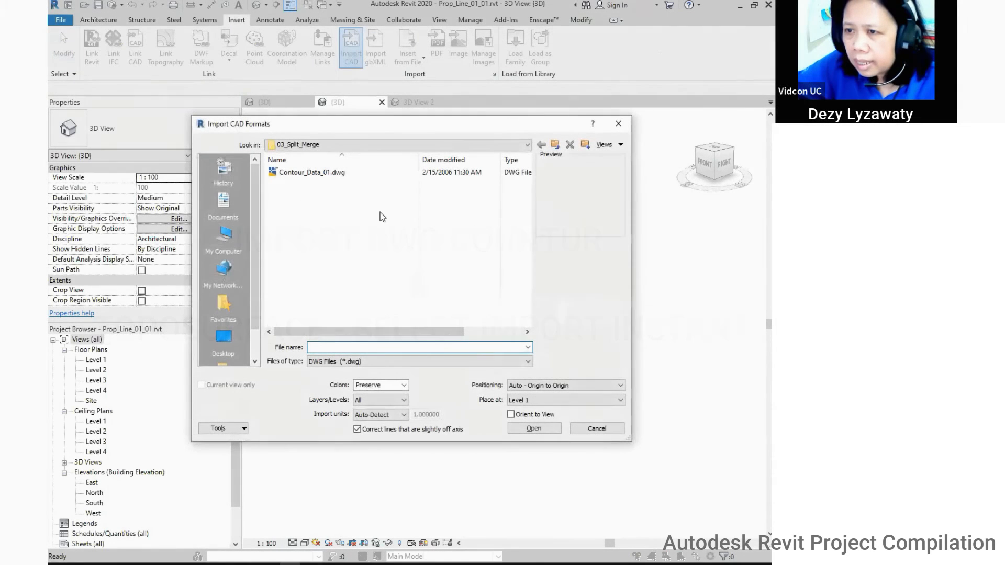
{"action": "left_click", "coordinate": [319, 174]}
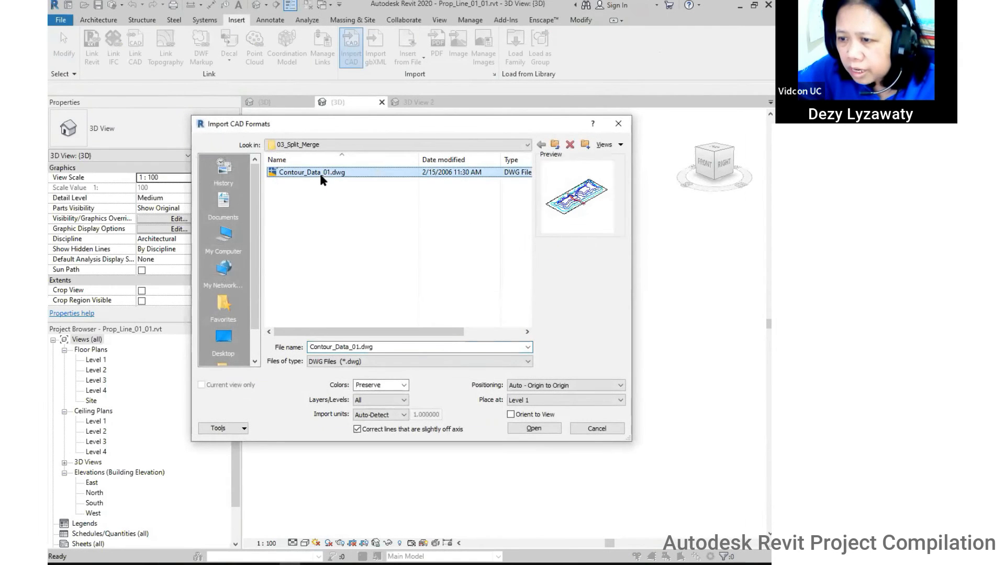
{"action": "left_click", "coordinate": [381, 416]}
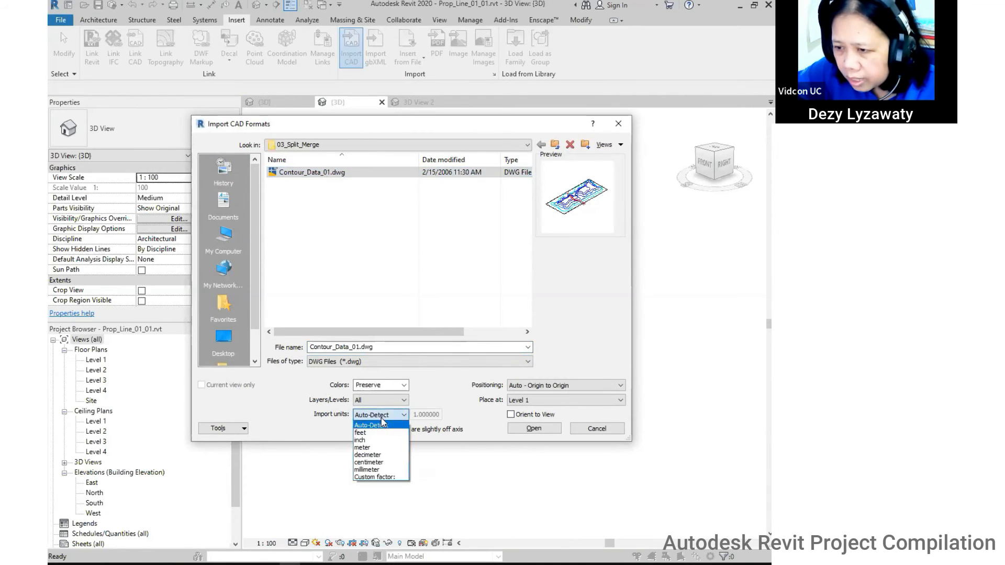
{"action": "left_click", "coordinate": [375, 469]}
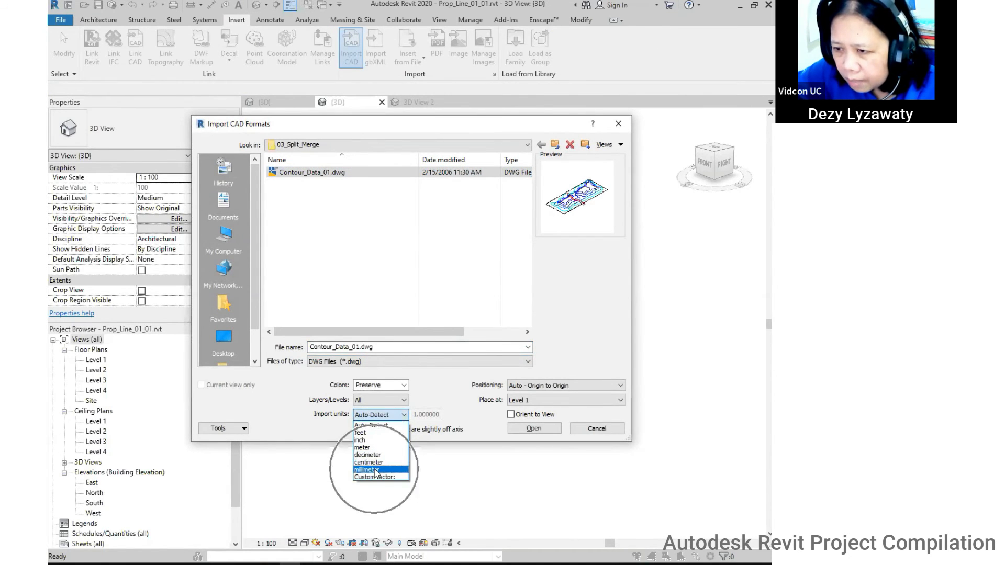
{"action": "left_click", "coordinate": [533, 428]}
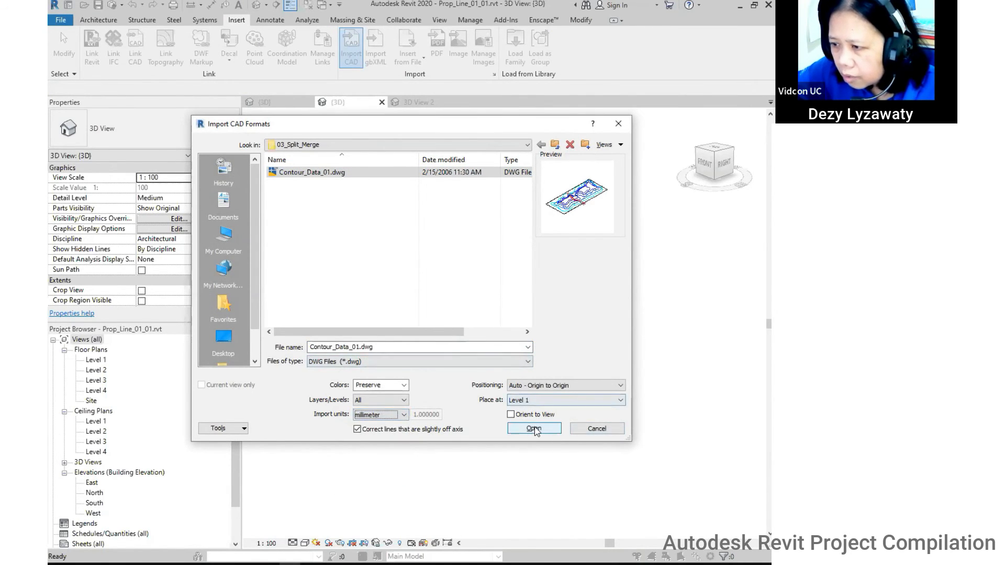
{"action": "scroll", "coordinate": [540, 336], "scroll_direction": "up", "scroll_amount": 1}
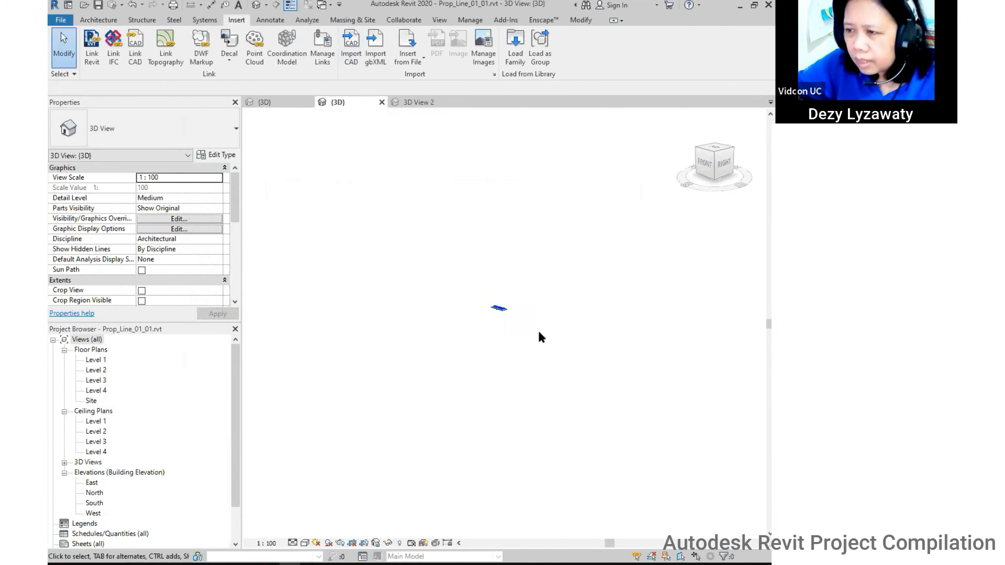
{"action": "scroll", "coordinate": [509, 327], "scroll_direction": "up", "scroll_amount": 10}
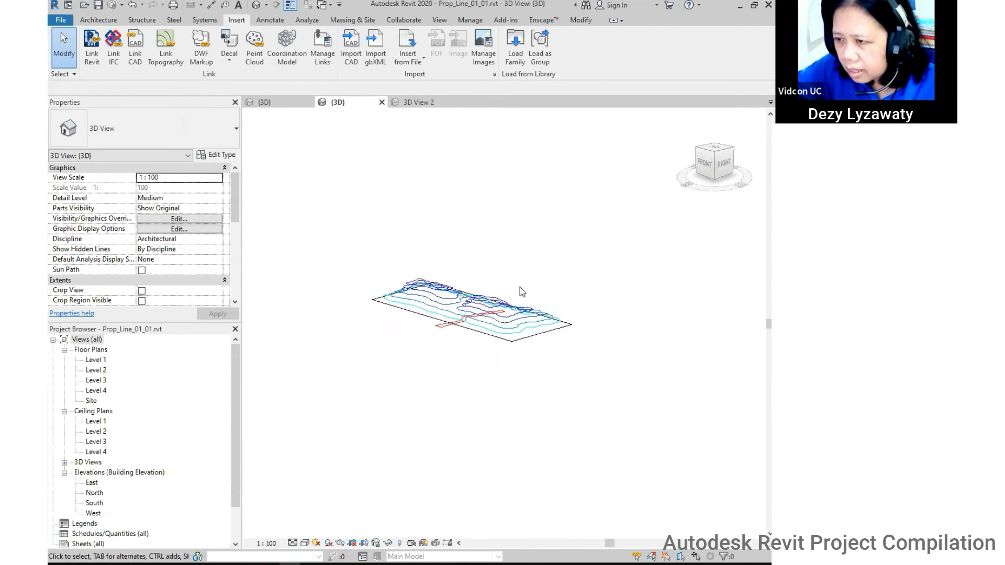
{"action": "mouse_move", "coordinate": [487, 302]}
{"action": "middle_mouse_down", "text": "shift"}
{"action": "mouse_move", "coordinate": [495, 341]}
{"action": "mouse_move", "coordinate": [477, 274]}
{"action": "mouse_move", "coordinate": [470, 321]}
{"action": "mouse_move", "coordinate": [483, 347]}
{"action": "mouse_move", "coordinate": [521, 237]}
{"action": "middle_mouse_up", "text": "shift"}
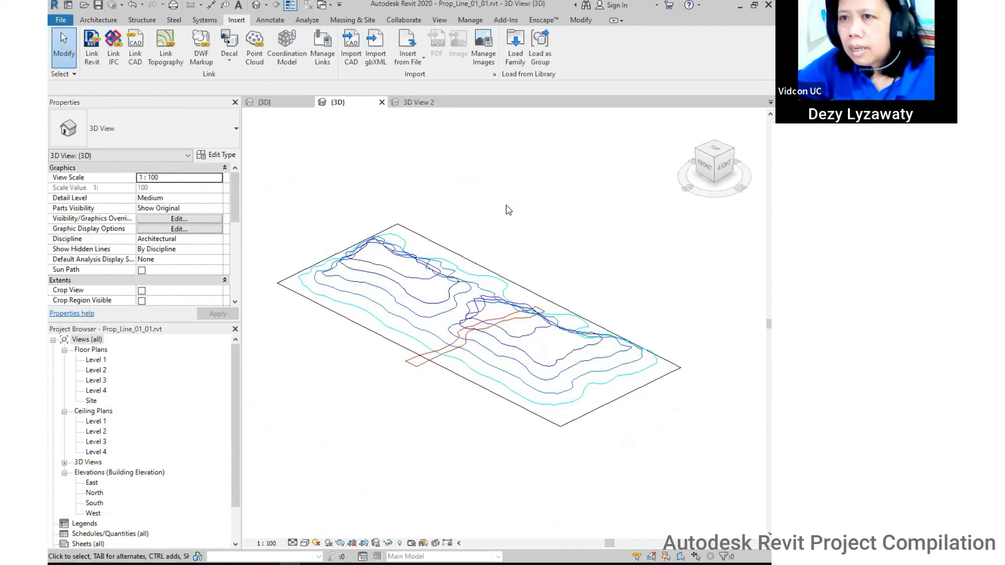
Create a toposurface from the imported contour instance using points from all its layers, and finish the surface.
{"action": "left_click", "coordinate": [356, 21]}
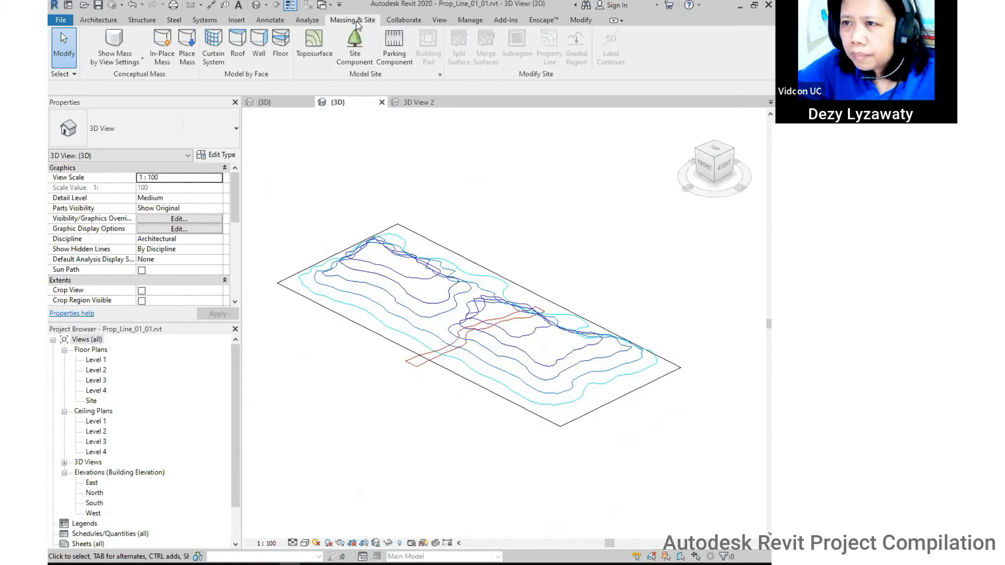
{"action": "left_click", "coordinate": [316, 52]}
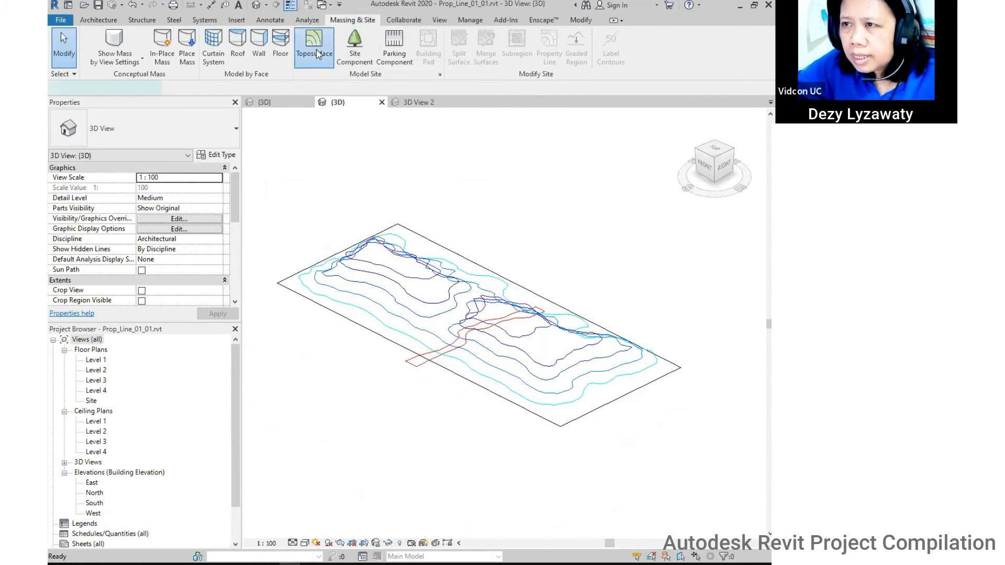
{"action": "left_click", "coordinate": [587, 60]}
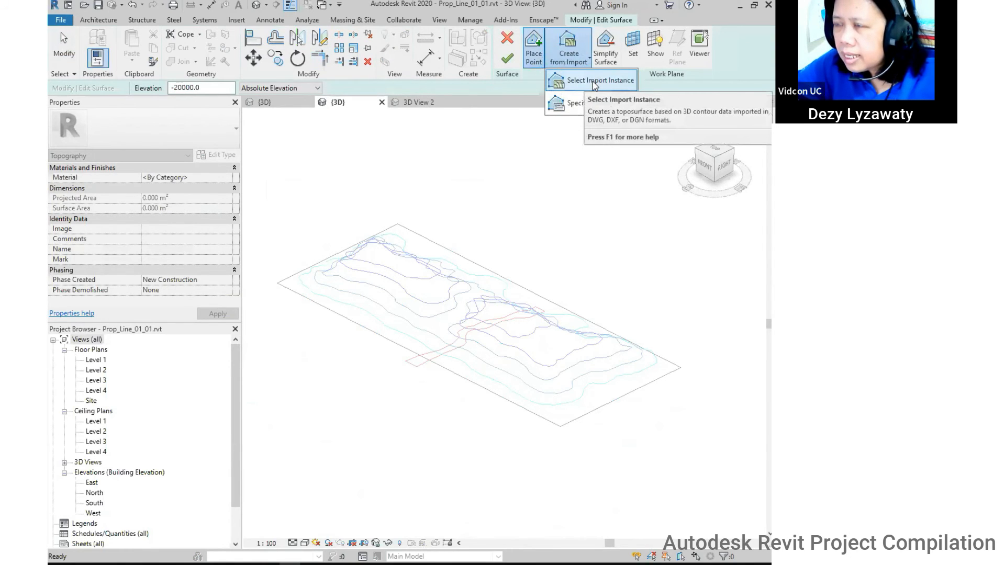
{"action": "left_click", "coordinate": [594, 84]}
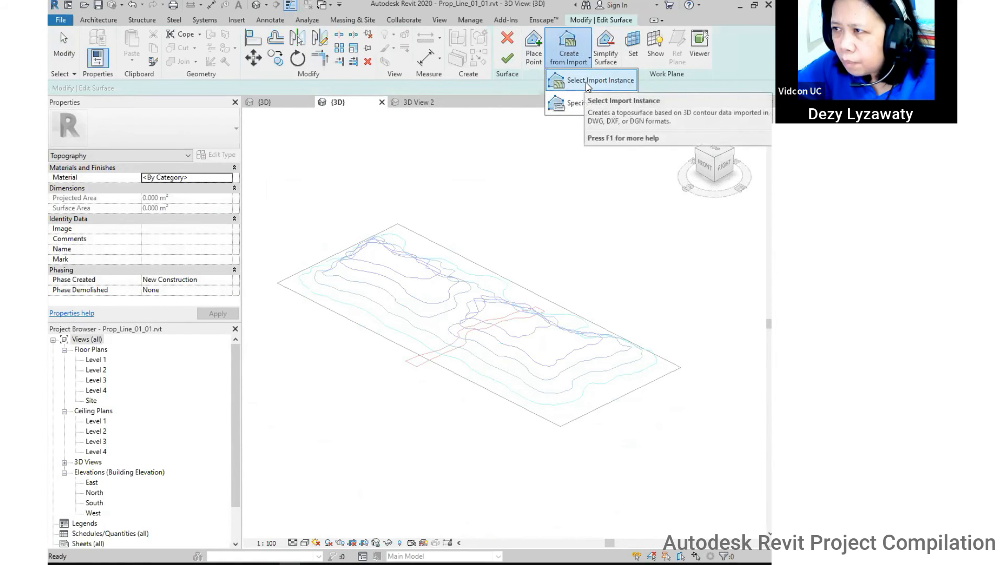
{"action": "left_click", "coordinate": [585, 83]}
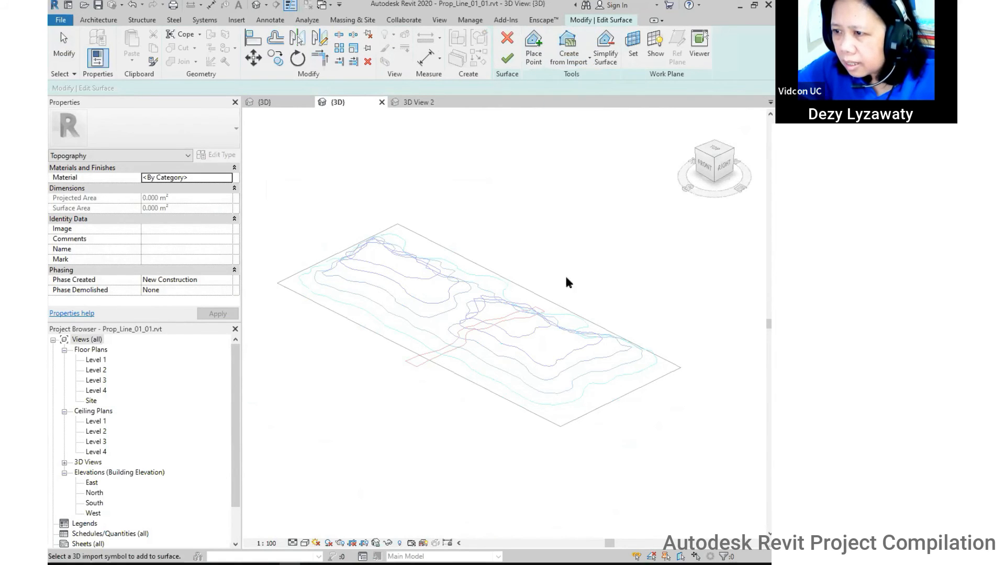
{"action": "left_click", "coordinate": [559, 314]}
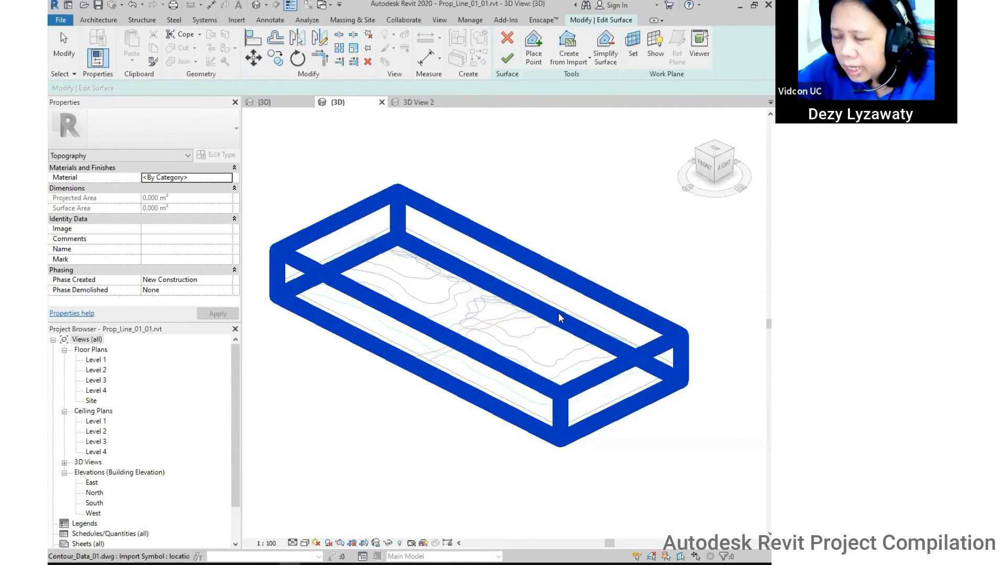
{"action": "left_click", "coordinate": [558, 312]}
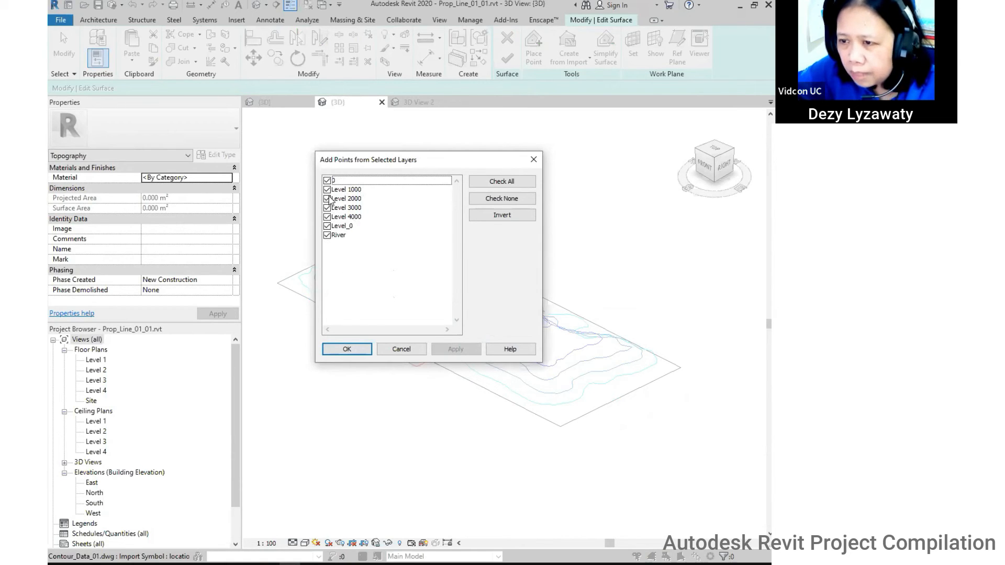
{"action": "left_click", "coordinate": [366, 350]}
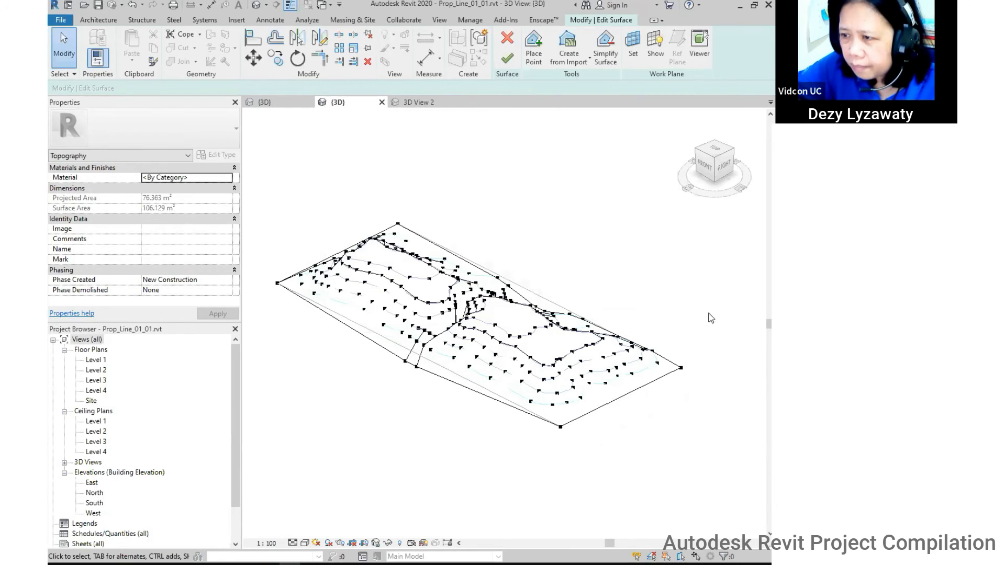
{"action": "left_click", "coordinate": [506, 61]}
{"action": "middle_click_drag", "start_coordinate": [534, 206], "coordinate": [456, 349], "text": "shift"}
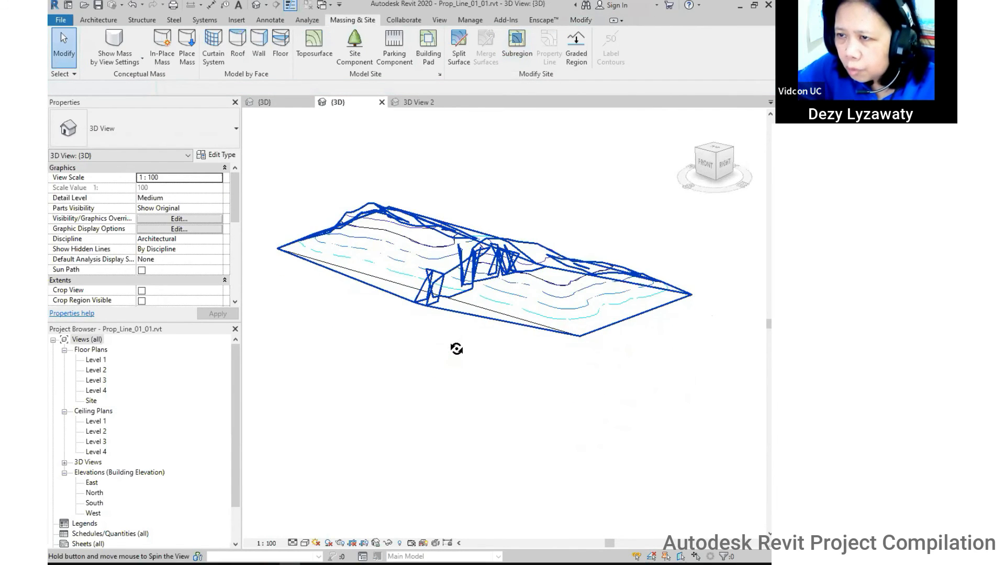
Display the 3D view in the Shaded visual style and view the terrain from a higher angle.
{"action": "left_click", "coordinate": [305, 543]}
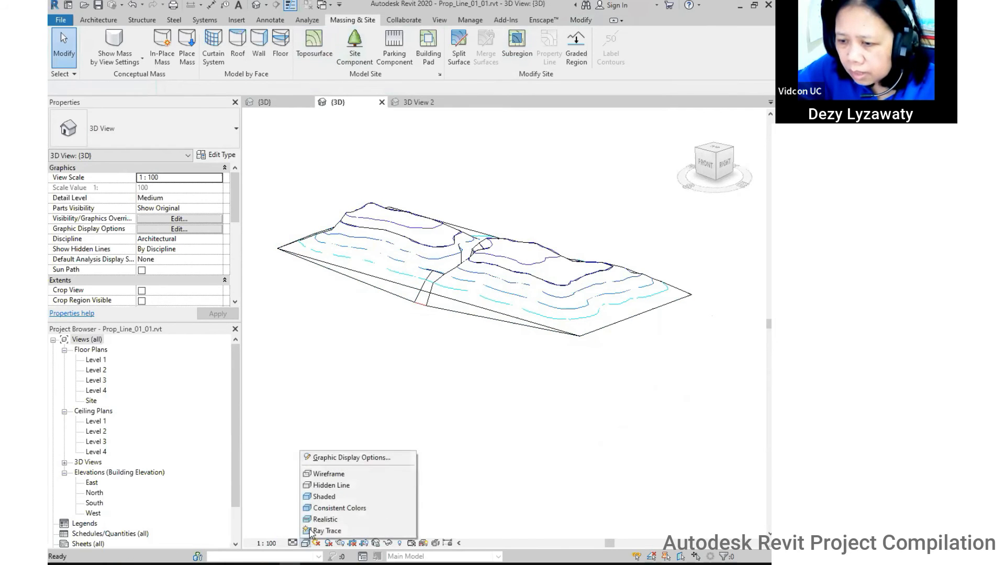
{"action": "left_click", "coordinate": [324, 496]}
{"action": "mouse_move", "coordinate": [515, 340]}
{"action": "middle_mouse_down", "text": "shift"}
{"action": "mouse_move", "coordinate": [528, 342]}
{"action": "mouse_move", "coordinate": [455, 356]}
{"action": "mouse_move", "coordinate": [605, 314]}
{"action": "mouse_move", "coordinate": [497, 340]}
{"action": "mouse_move", "coordinate": [471, 330]}
{"action": "mouse_move", "coordinate": [470, 306]}
{"action": "mouse_move", "coordinate": [561, 275]}
{"action": "mouse_move", "coordinate": [570, 389]}
{"action": "middle_mouse_up", "text": "shift"}
Delete the toposurface, leaving only the imported contour lines in the 3D view.
{"action": "left_click", "coordinate": [555, 351]}
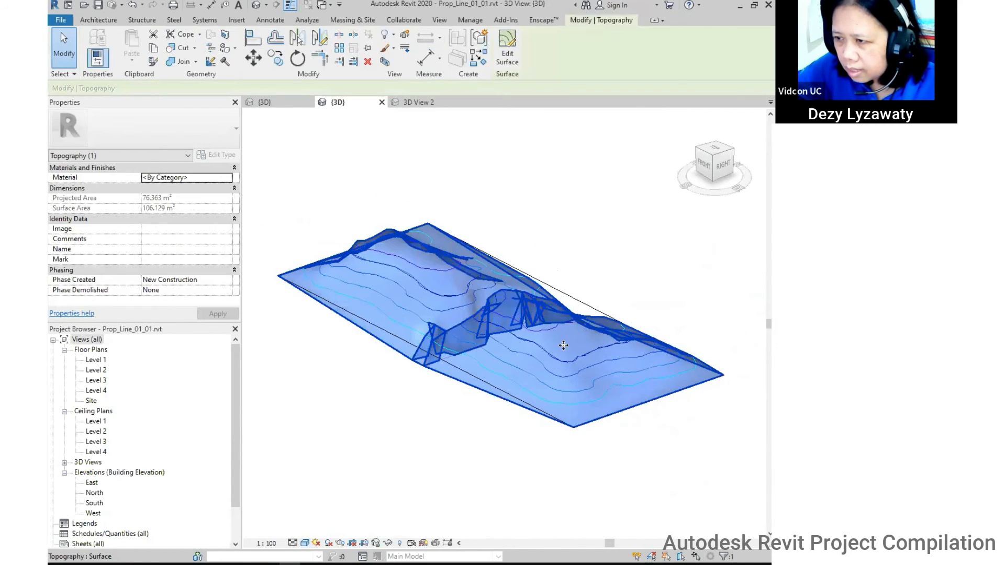
{"action": "key", "text": "Delete"}
{"action": "middle_click_drag", "start_coordinate": [554, 289], "coordinate": [534, 282]}
{"action": "scroll", "coordinate": [527, 269], "scroll_direction": "up", "scroll_amount": 1}
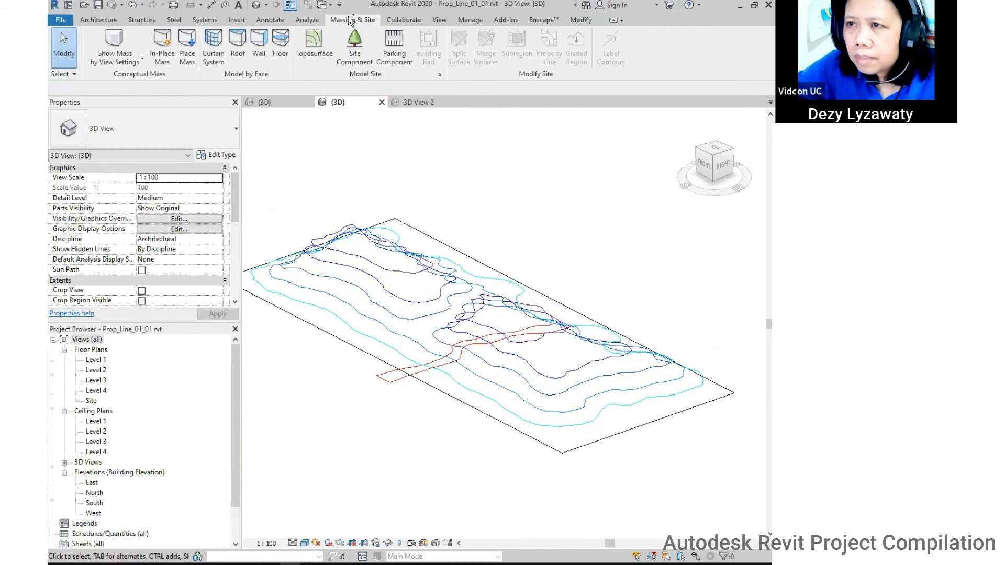
Build a toposurface from the imported contour instance with layers 0, Level_0, Level 1000 to 4000 and River all included.
{"action": "left_click", "coordinate": [314, 40]}
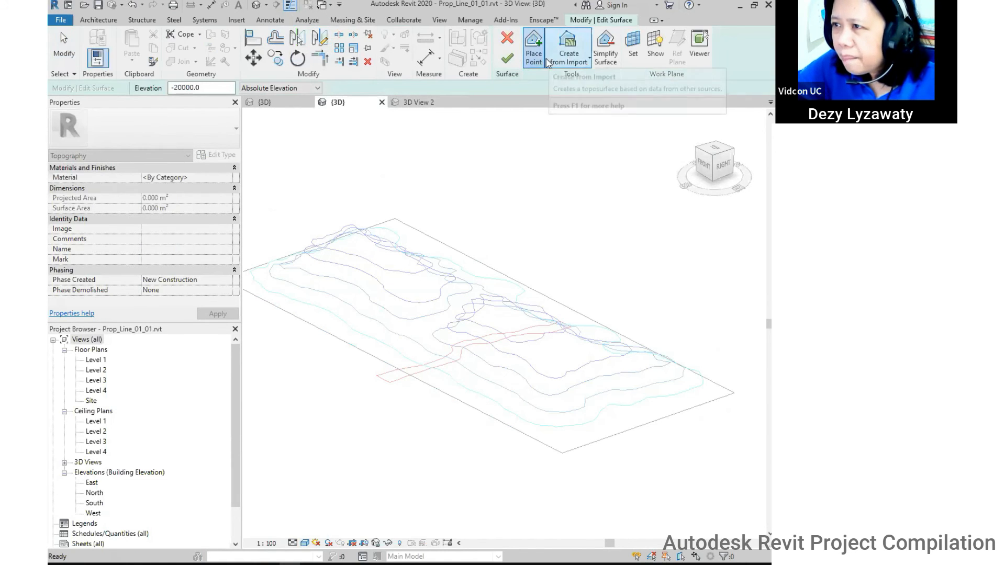
{"action": "left_click", "coordinate": [568, 55]}
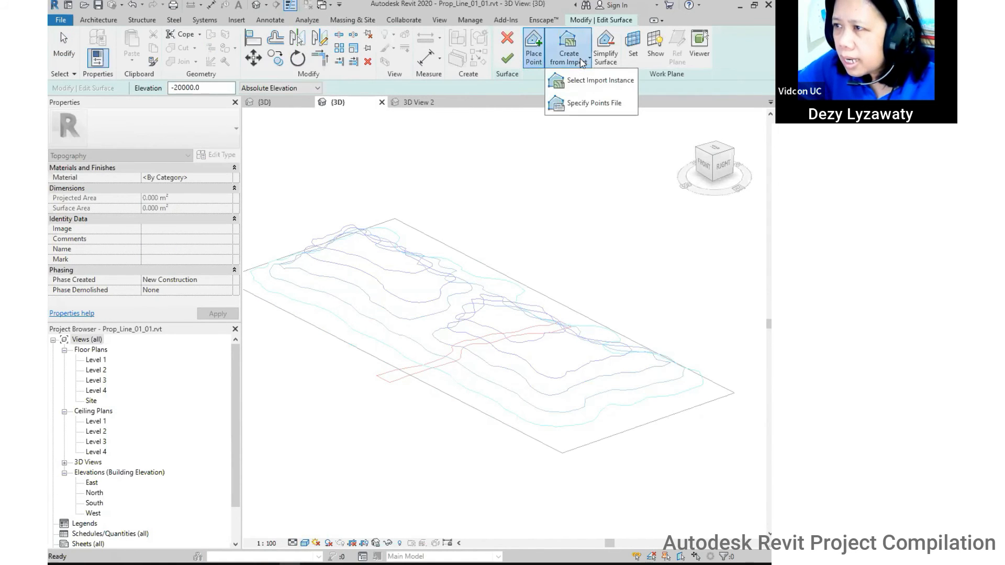
{"action": "left_click", "coordinate": [600, 86]}
{"action": "left_click", "coordinate": [507, 278]}
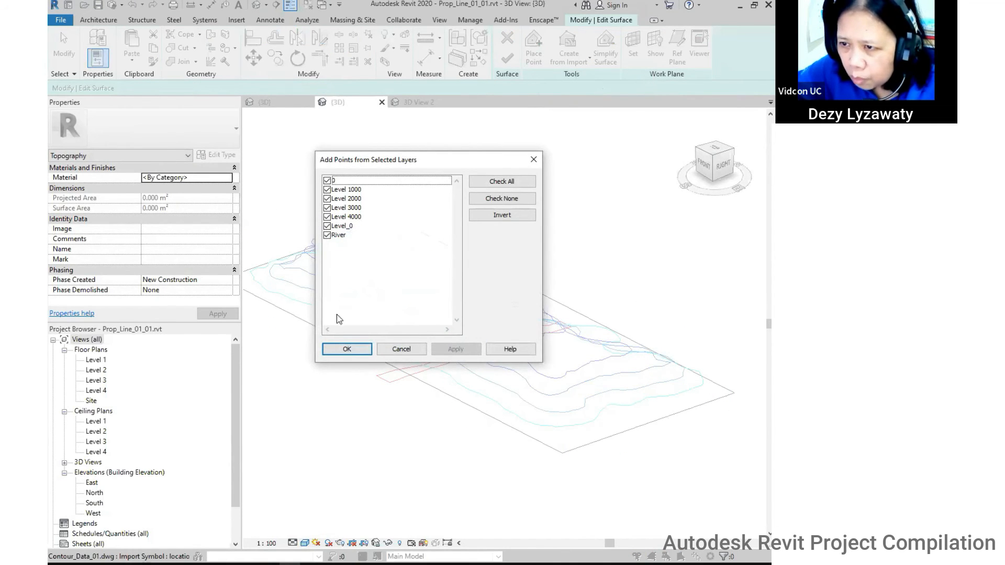
{"action": "left_click", "coordinate": [346, 349]}
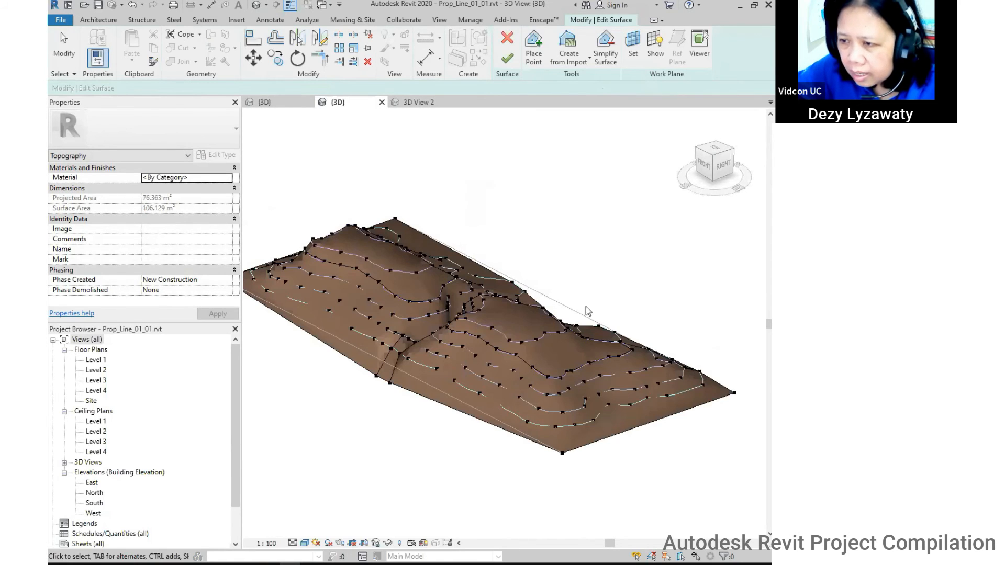
{"action": "middle_click_drag", "start_coordinate": [586, 306], "coordinate": [528, 345], "text": "shift"}
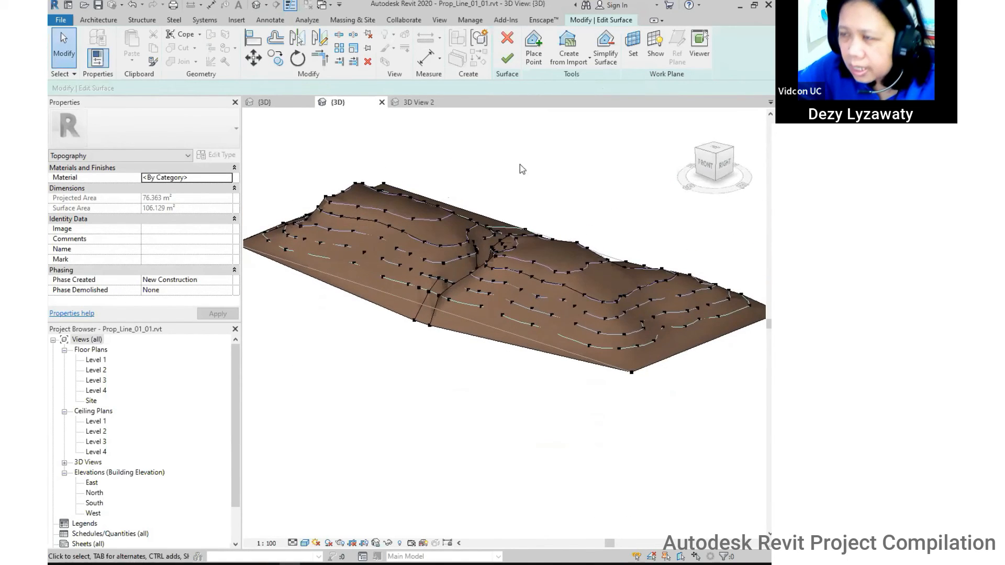
{"action": "left_click", "coordinate": [507, 60]}
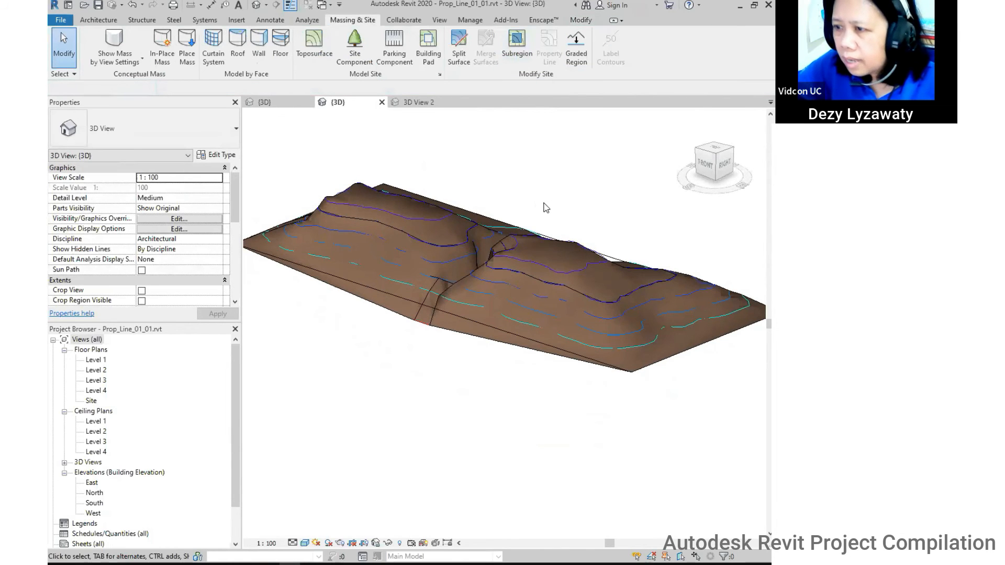
Examine the shape of the toposurface where the river outline cuts through the contours, close up and from several angles.
{"action": "middle_click_drag", "start_coordinate": [554, 244], "coordinate": [454, 425], "text": "shift"}
{"action": "left_click", "coordinate": [475, 370]}
{"action": "scroll", "coordinate": [482, 290], "scroll_direction": "up", "scroll_amount": 3}
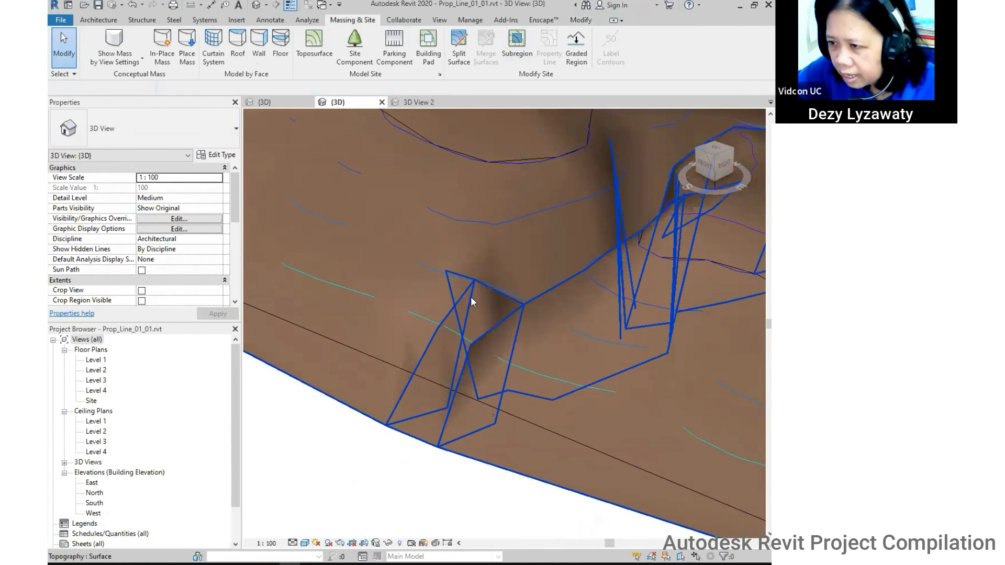
{"action": "scroll", "coordinate": [463, 388], "scroll_direction": "down", "scroll_amount": 1}
{"action": "middle_click_drag", "start_coordinate": [481, 369], "coordinate": [528, 334], "text": "ctrl"}
{"action": "middle_click_drag", "start_coordinate": [642, 392], "coordinate": [482, 294], "text": "shift"}
{"action": "middle_click_drag", "start_coordinate": [293, 366], "coordinate": [571, 331]}
{"action": "scroll", "coordinate": [463, 251], "scroll_direction": "up", "scroll_amount": 3}
{"action": "scroll", "coordinate": [573, 333], "scroll_direction": "down", "scroll_amount": 1}
Open the toposurface for point editing, close up where the river channel meets the front edge.
{"action": "left_click", "coordinate": [572, 332]}
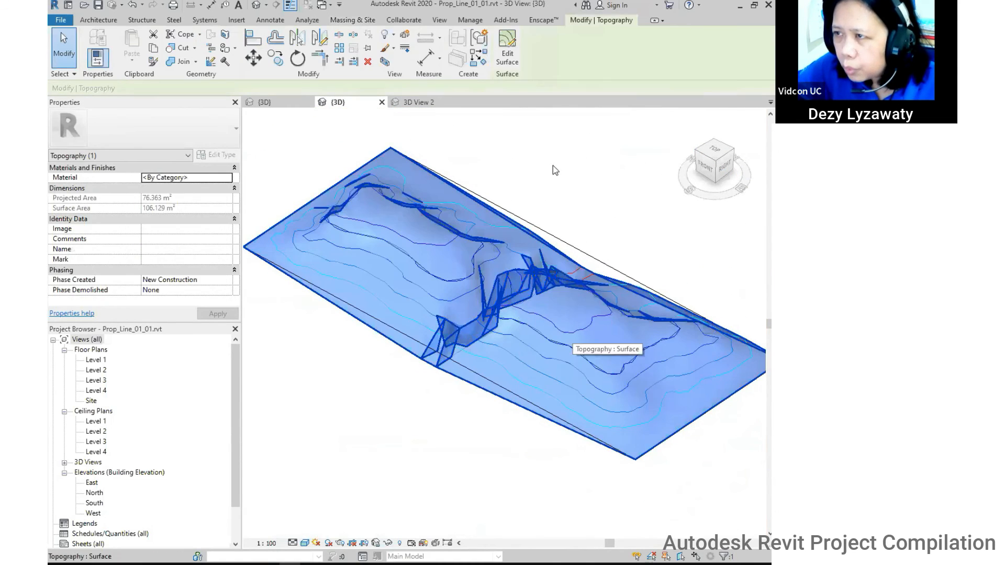
{"action": "left_click", "coordinate": [516, 61]}
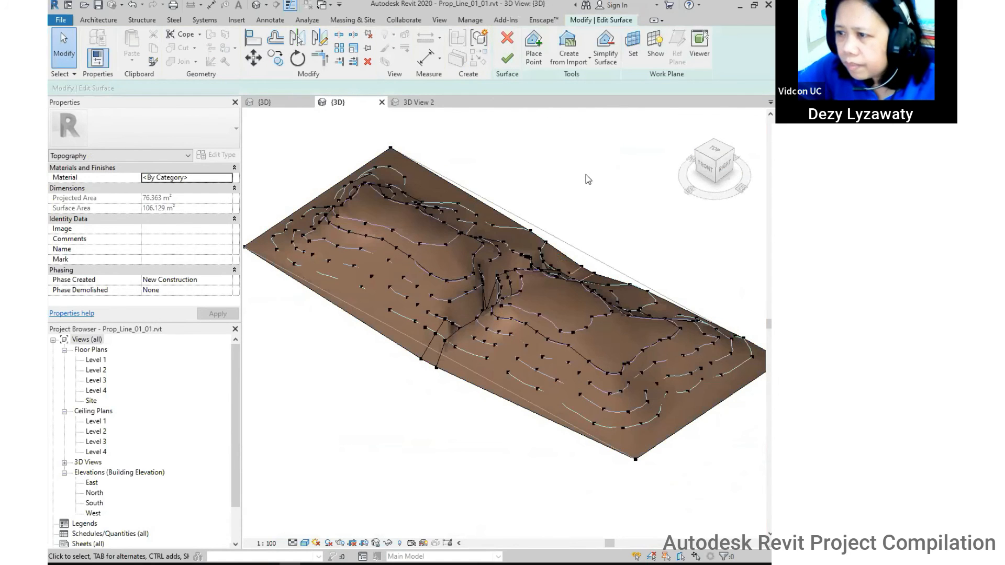
{"action": "middle_click_drag", "start_coordinate": [497, 322], "coordinate": [447, 239], "text": "shift"}
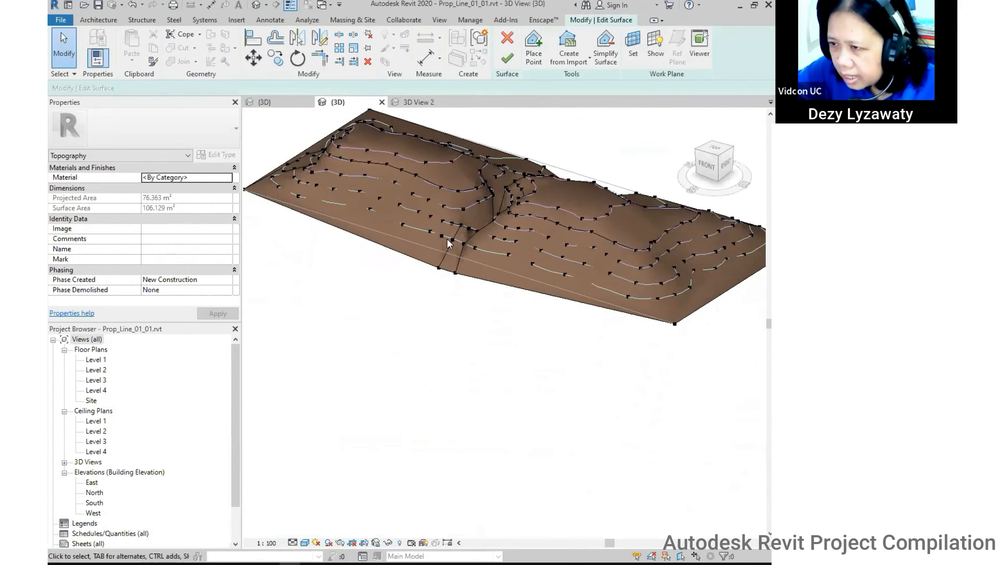
{"action": "scroll", "coordinate": [447, 239], "scroll_direction": "up", "scroll_amount": 3}
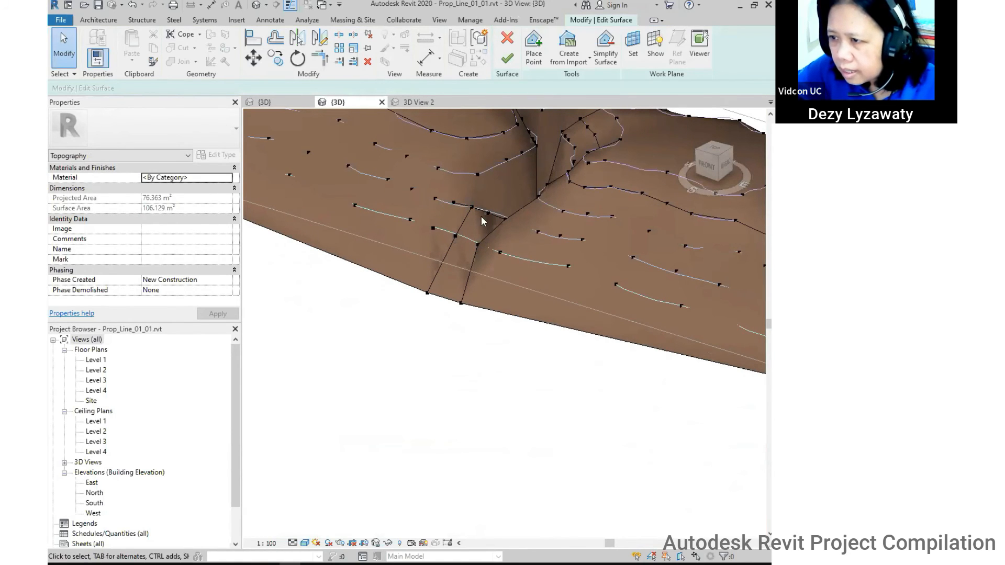
{"action": "mouse_move", "coordinate": [511, 331]}
{"action": "middle_mouse_down"}
{"action": "mouse_move", "coordinate": [495, 320]}
{"action": "mouse_move", "coordinate": [524, 324]}
{"action": "middle_mouse_up"}
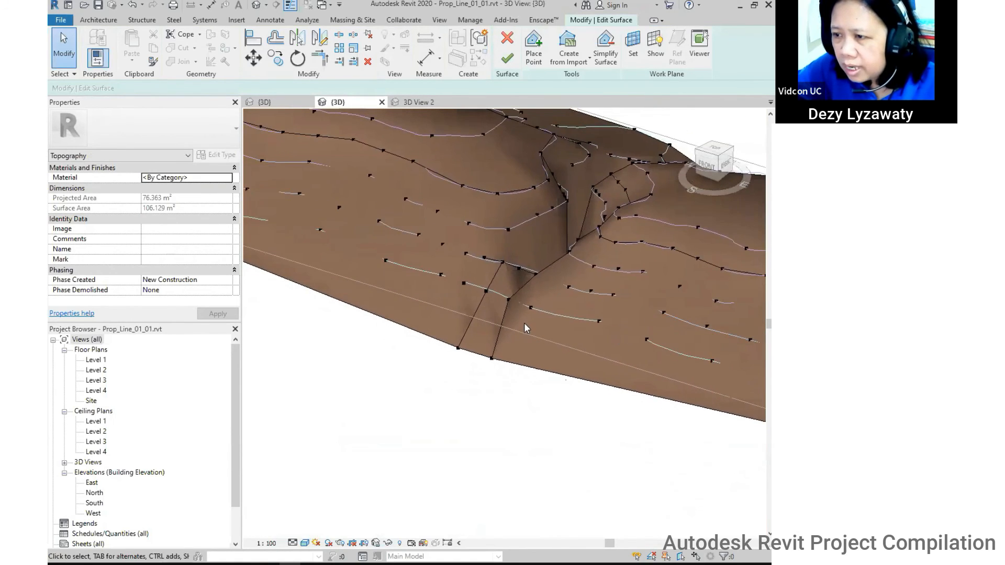
{"action": "scroll", "coordinate": [523, 361], "scroll_direction": "up", "scroll_amount": 2}
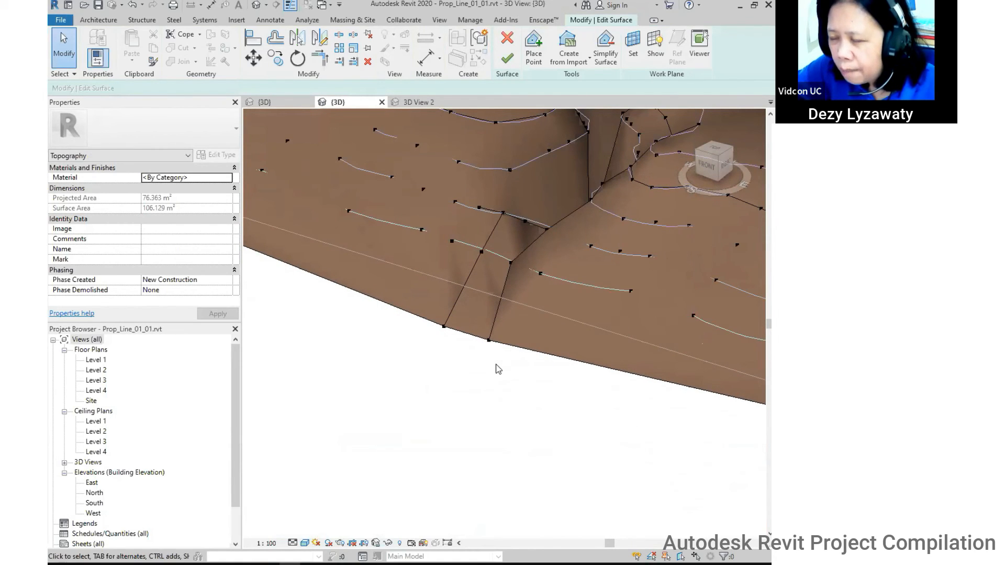
Copy the elevation value of the boundary point where the river channel meets the front edge.
{"action": "left_click", "coordinate": [489, 341]}
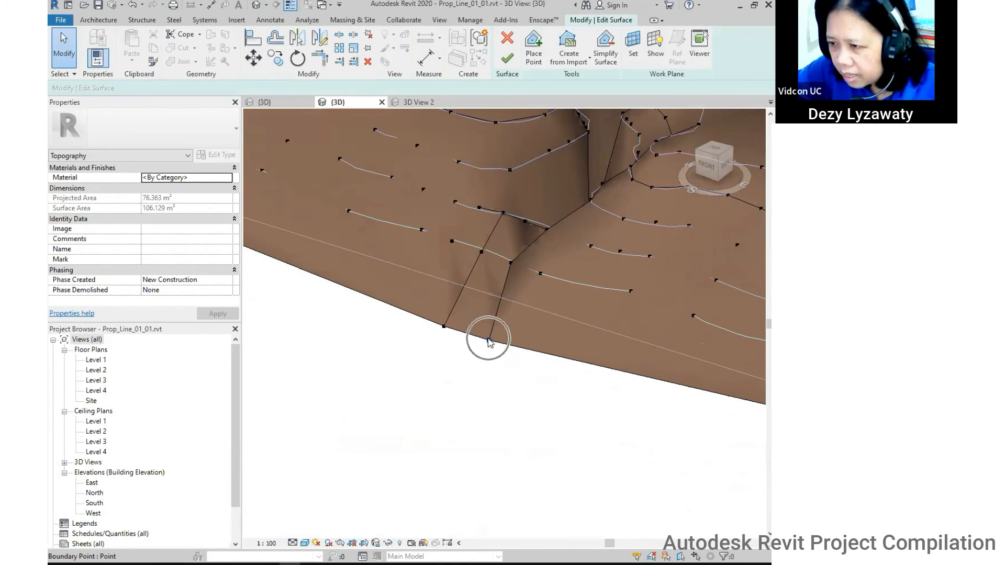
{"action": "left_click", "coordinate": [488, 341]}
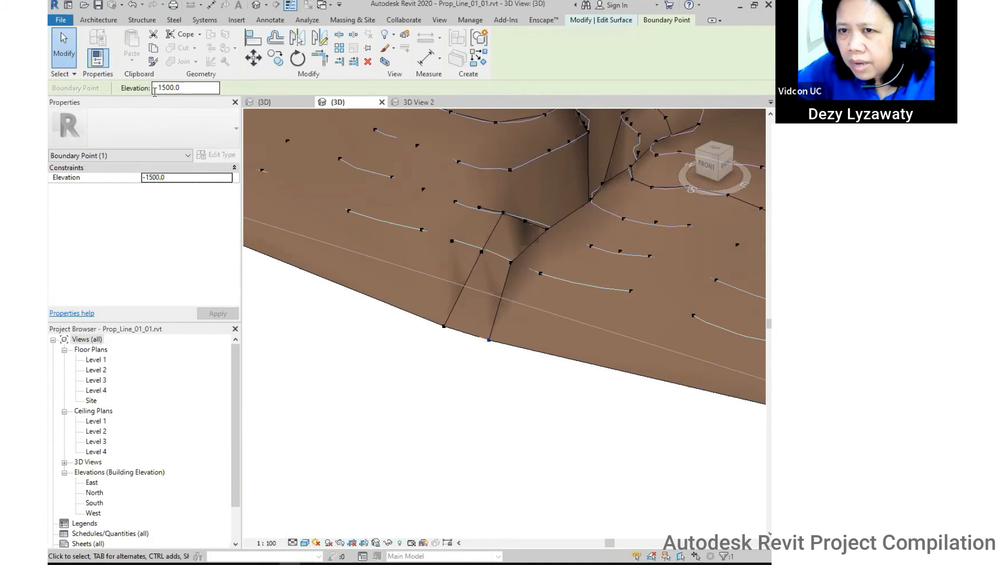
{"action": "key", "text": "ctrl"}
{"action": "key", "text": "ctrl"}
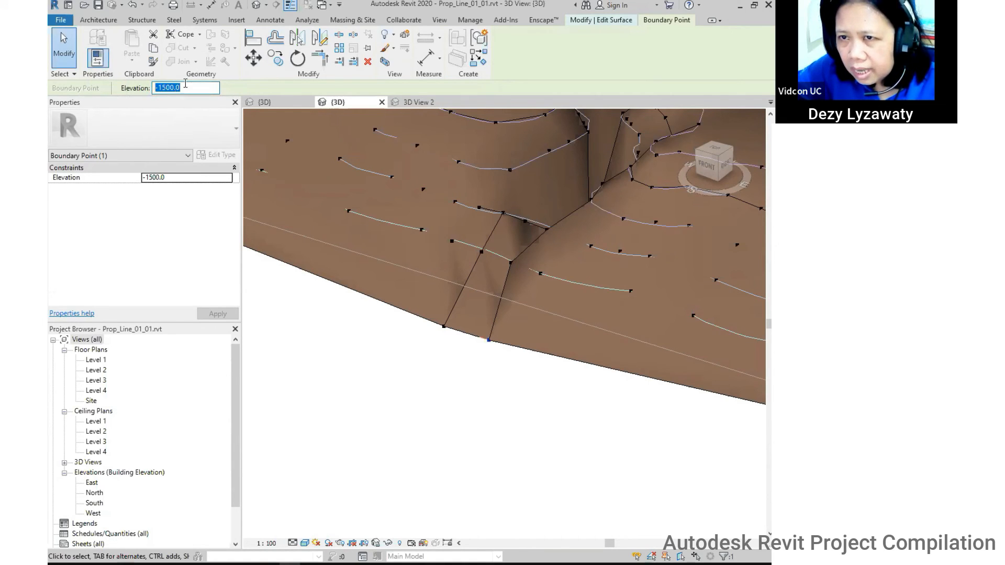
{"action": "right_click", "coordinate": [184, 88]}
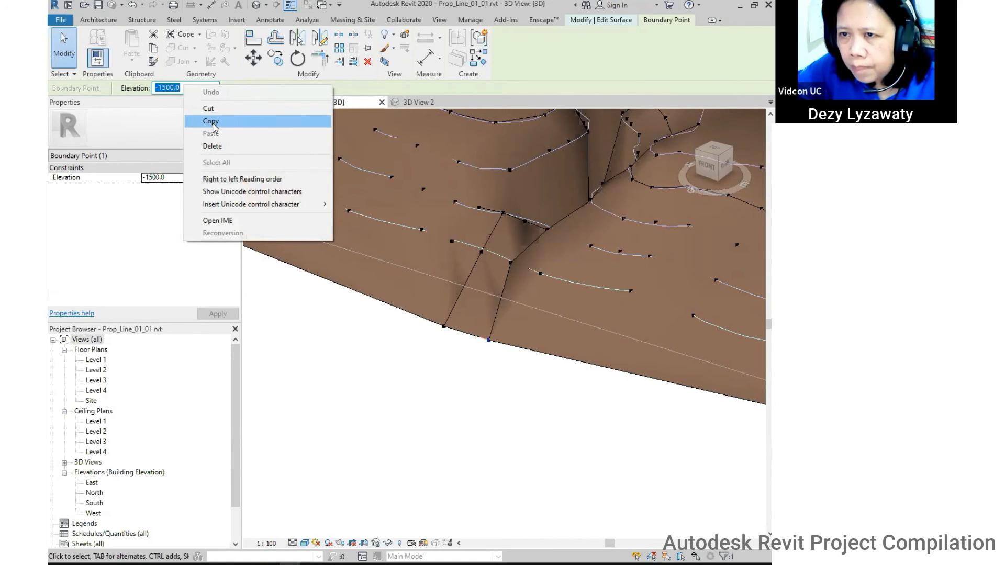
{"action": "left_click", "coordinate": [211, 122]}
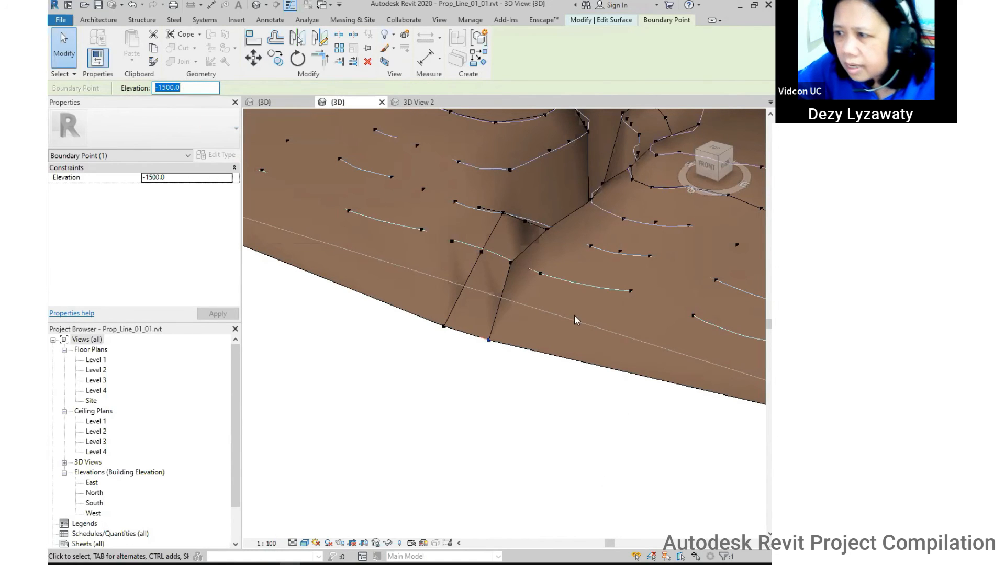
Set the elevation of five raised interior points inside the river channel near the front edge to -1500.
{"action": "left_click", "coordinate": [481, 252]}
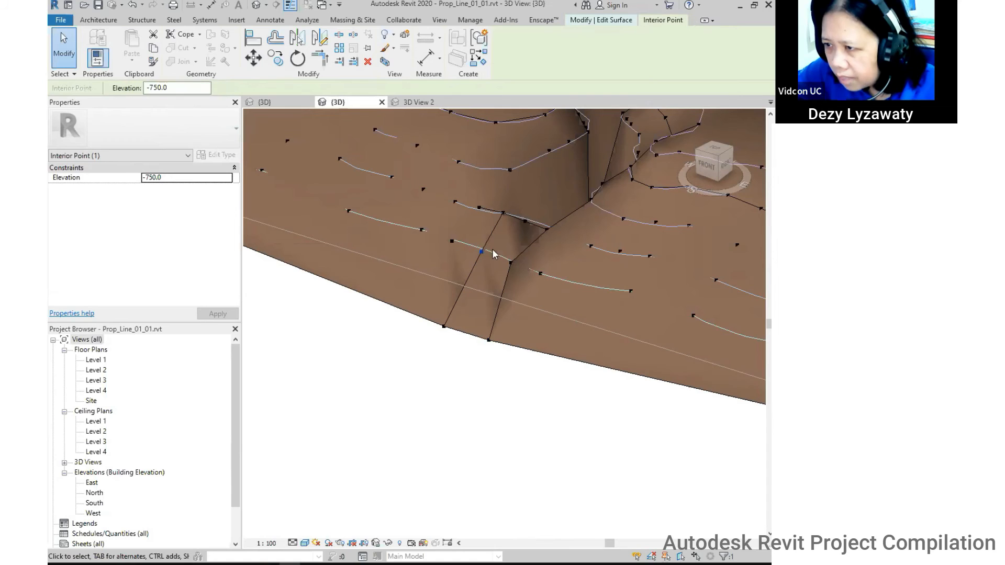
{"action": "left_click", "coordinate": [501, 211], "text": "ctrl"}
{"action": "left_click", "coordinate": [479, 208], "text": "ctrl"}
{"action": "left_click", "coordinate": [524, 221], "text": "ctrl"}
{"action": "left_click", "coordinate": [546, 229], "text": "ctrl"}
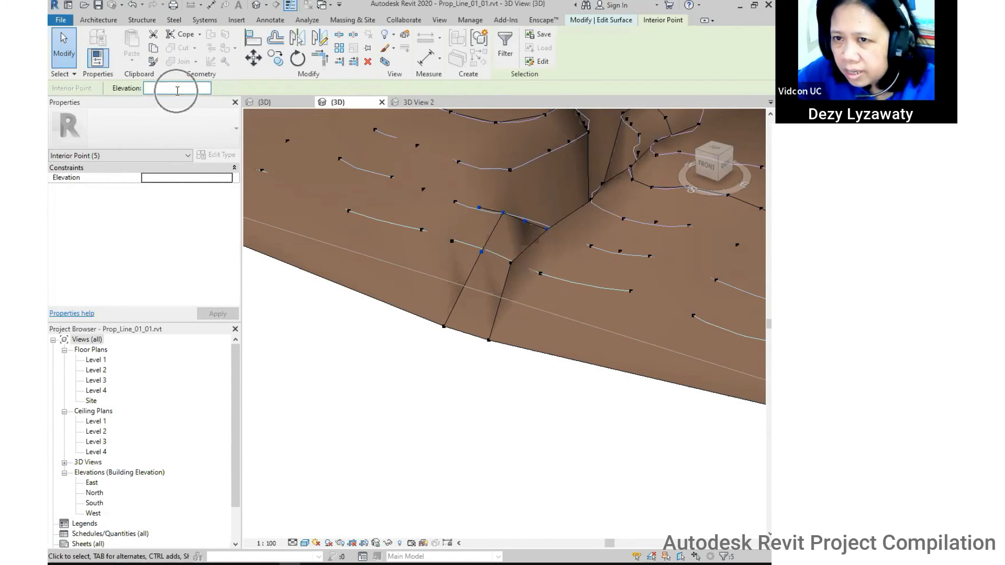
{"action": "left_click", "coordinate": [177, 91]}
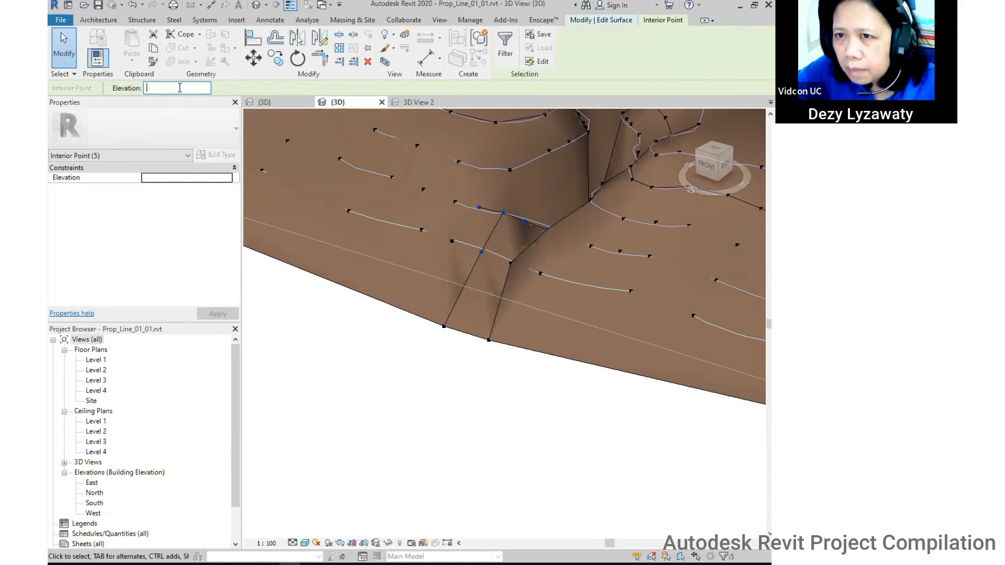
{"action": "right_click", "coordinate": [179, 88]}
{"action": "left_click", "coordinate": [230, 139]}
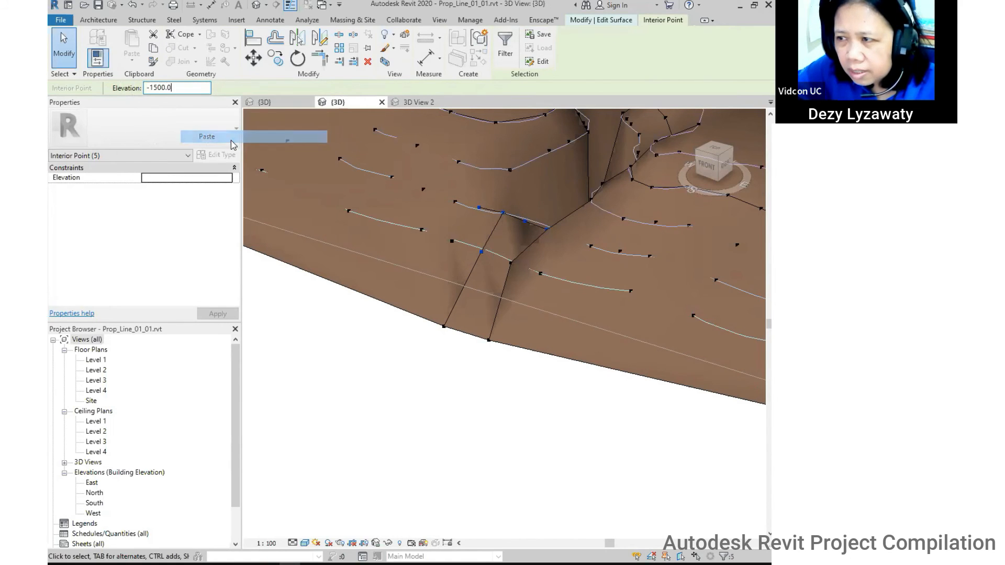
{"action": "key", "text": "Return"}
{"action": "left_click", "coordinate": [583, 419]}
Change the elevation of the interior point on the east side of the river channel, just inside the front contour.
{"action": "middle_click_drag", "start_coordinate": [497, 429], "coordinate": [558, 326]}
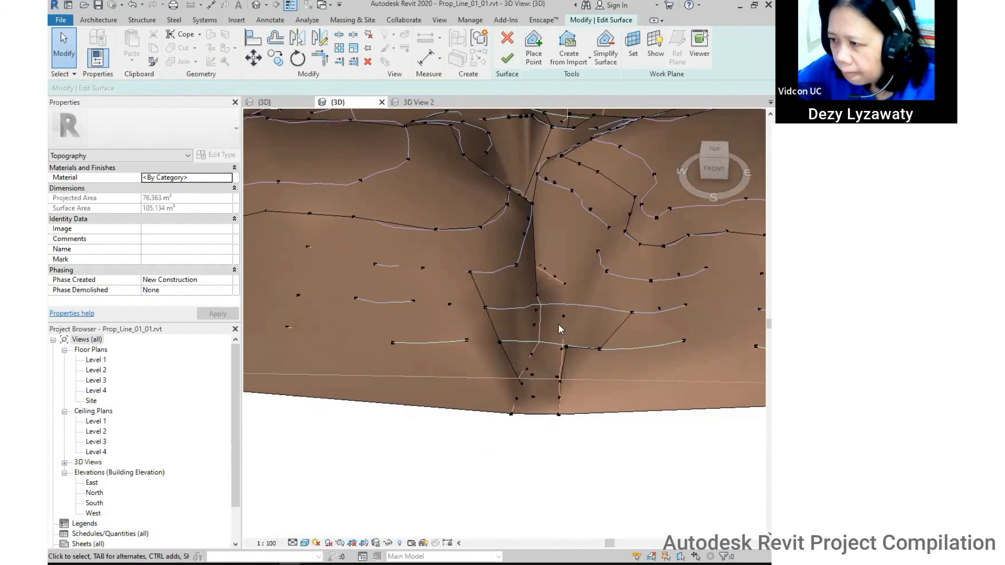
{"action": "left_click", "coordinate": [135, 4]}
{"action": "middle_click_drag", "start_coordinate": [620, 301], "coordinate": [550, 307]}
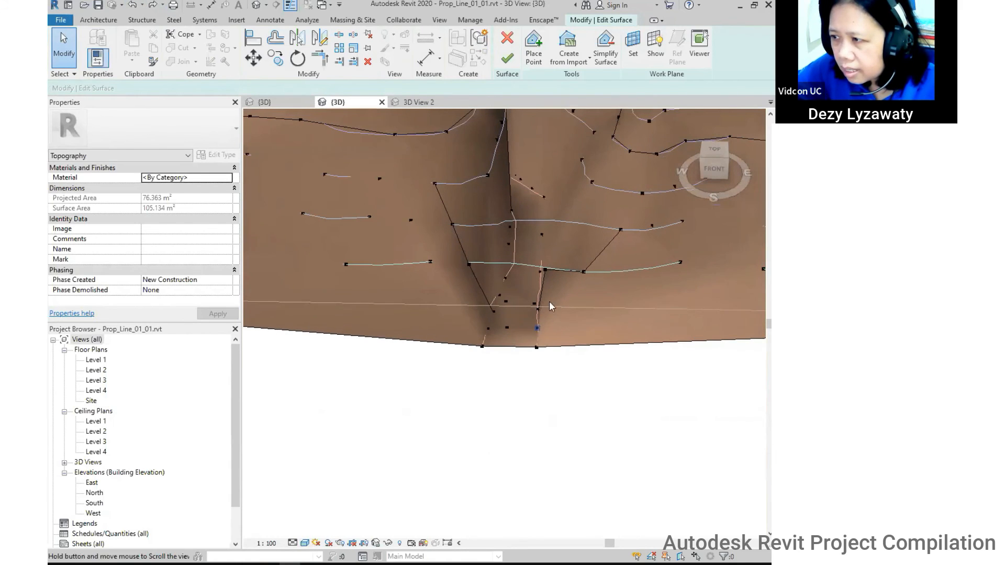
{"action": "left_click", "coordinate": [542, 272]}
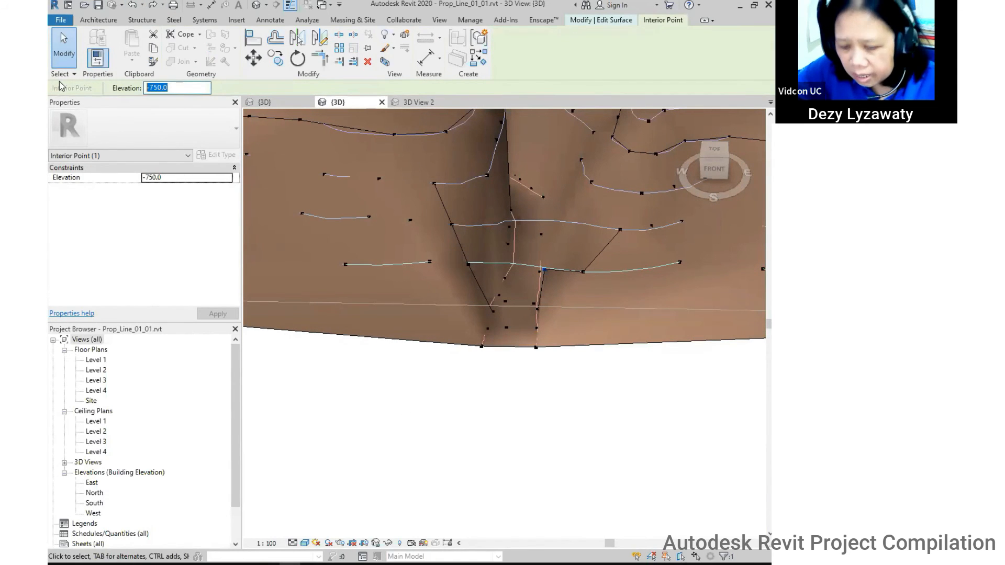
{"action": "left_click", "coordinate": [531, 372]}
Copy the elevation value of a boundary point where the river channel meets the opposite edge of the terrain.
{"action": "scroll", "coordinate": [502, 336], "scroll_direction": "down", "scroll_amount": 3}
{"action": "middle_click_drag", "start_coordinate": [621, 281], "coordinate": [390, 294], "text": "shift"}
{"action": "scroll", "coordinate": [411, 275], "scroll_direction": "up", "scroll_amount": 2}
{"action": "scroll", "coordinate": [410, 275], "scroll_direction": "up", "scroll_amount": 1}
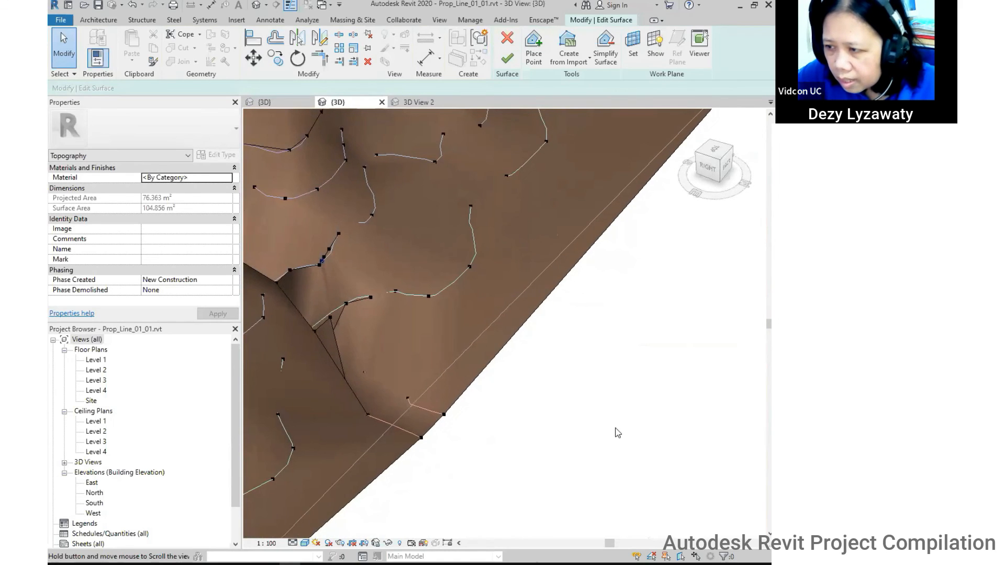
{"action": "middle_click_drag", "start_coordinate": [423, 439], "coordinate": [534, 416]}
{"action": "left_click", "coordinate": [532, 411]}
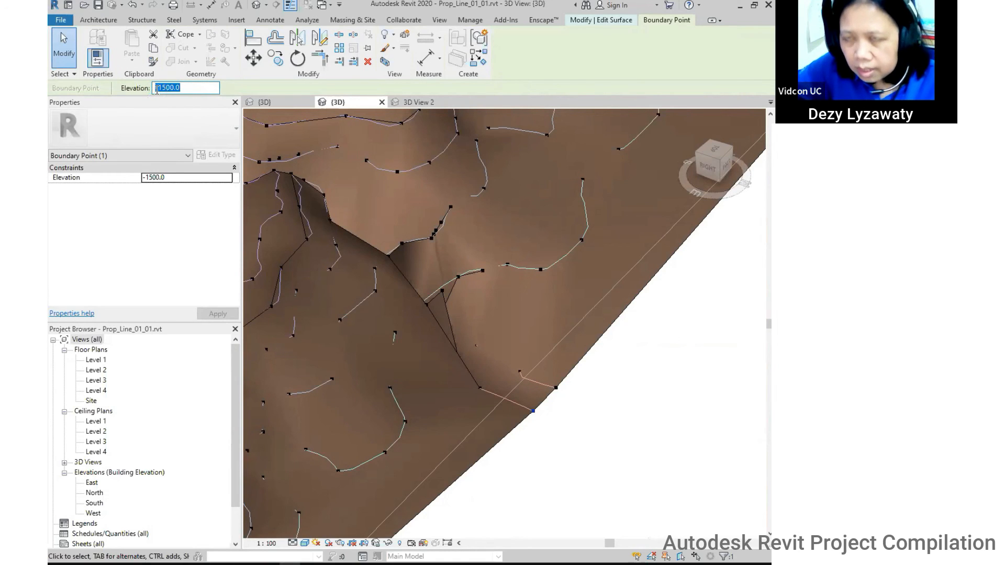
{"action": "right_click", "coordinate": [157, 89]}
{"action": "left_click", "coordinate": [199, 128]}
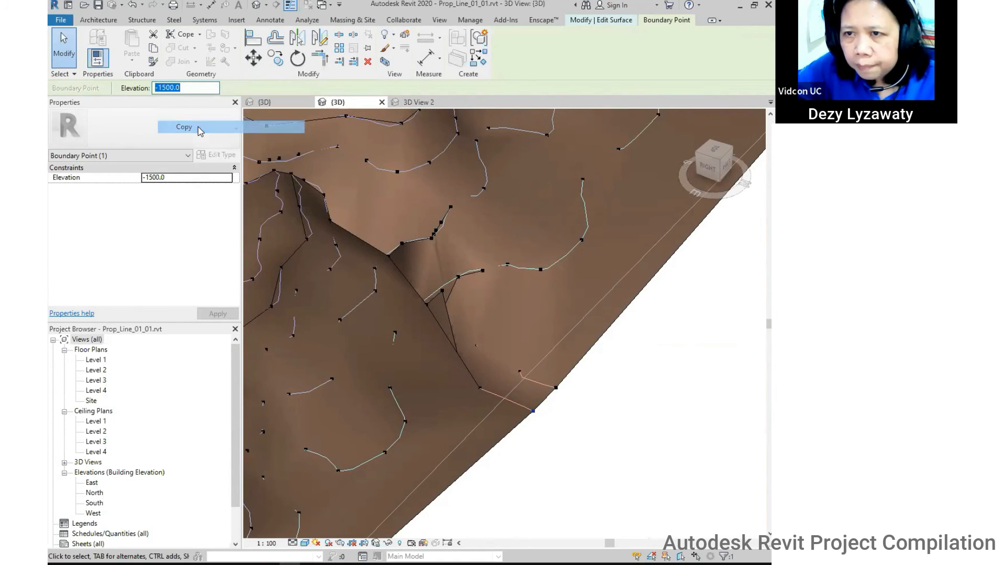
Set the elevation of seven raised interior points across the river channel near that far edge to -1500.
{"action": "left_click", "coordinate": [443, 291]}
{"action": "left_click", "coordinate": [458, 277], "text": "ctrl"}
{"action": "left_click", "coordinate": [402, 243], "text": "ctrl"}
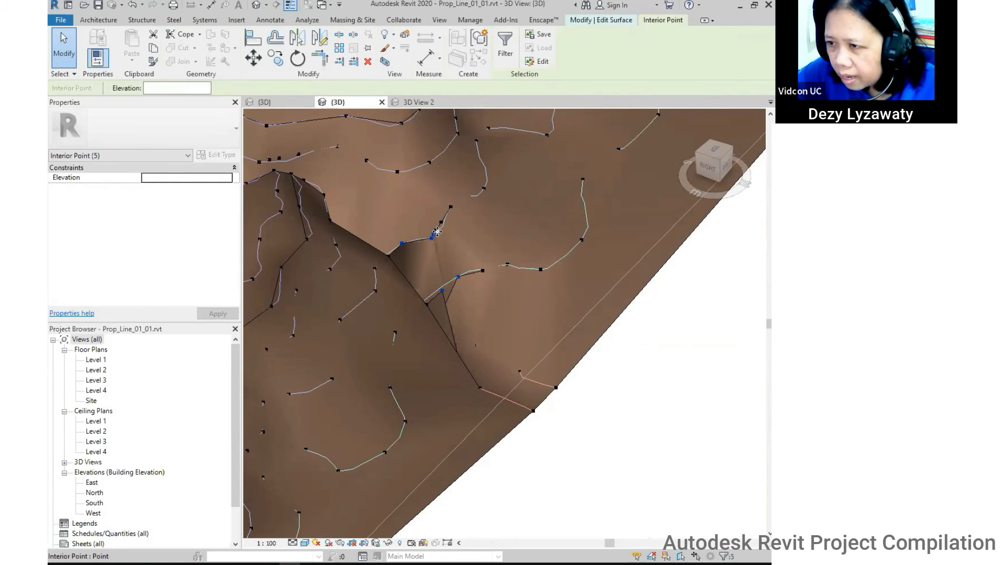
{"action": "left_click", "coordinate": [441, 223], "text": "ctrl"}
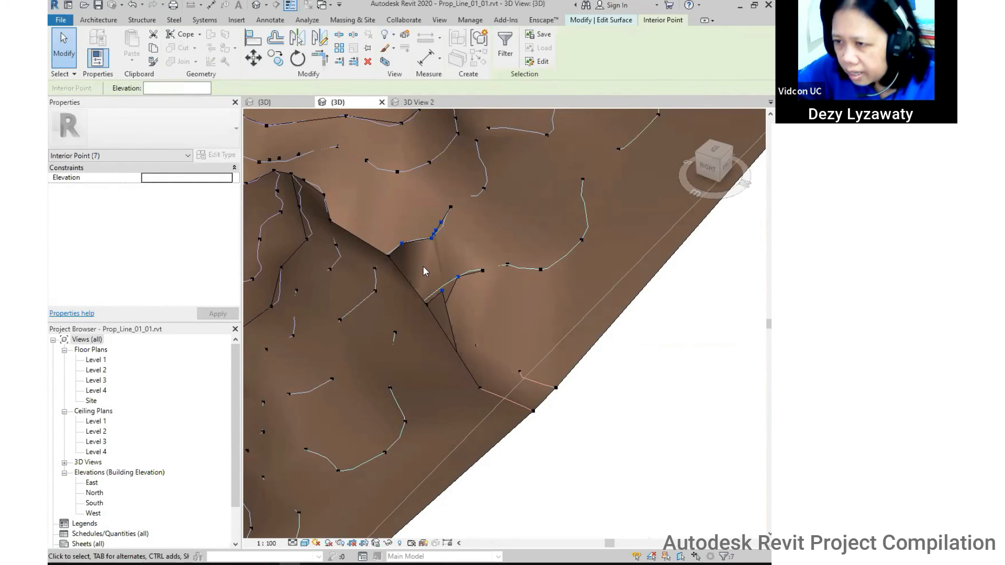
{"action": "right_click", "coordinate": [167, 91]}
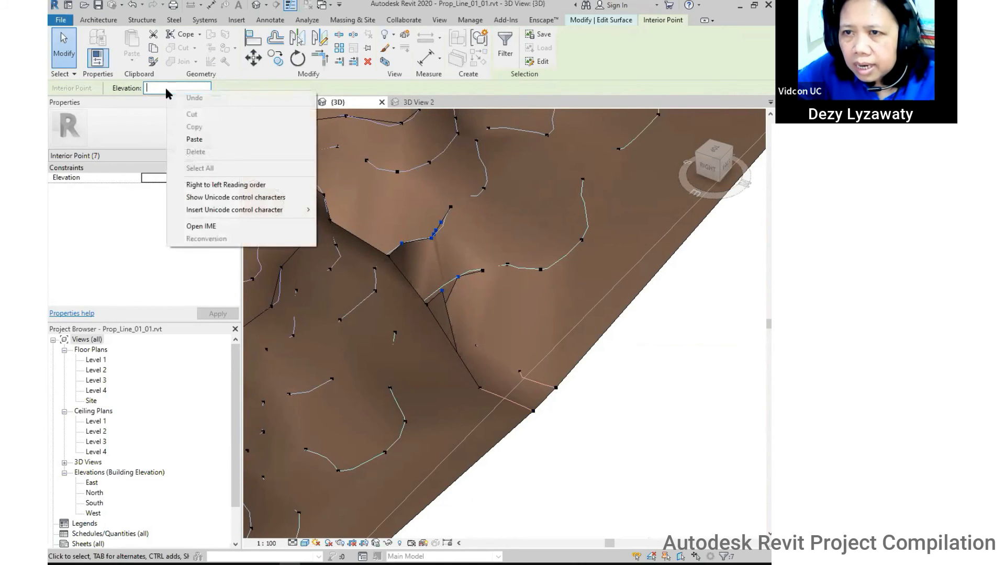
{"action": "left_click", "coordinate": [189, 139]}
{"action": "left_click", "coordinate": [700, 460]}
Finish the surface edit and view the reshaped terrain and river channel from several angles.
{"action": "scroll", "coordinate": [507, 352], "scroll_direction": "down", "scroll_amount": 4}
{"action": "middle_click_drag", "start_coordinate": [507, 350], "coordinate": [509, 66], "text": "shift"}
{"action": "left_click", "coordinate": [509, 62]}
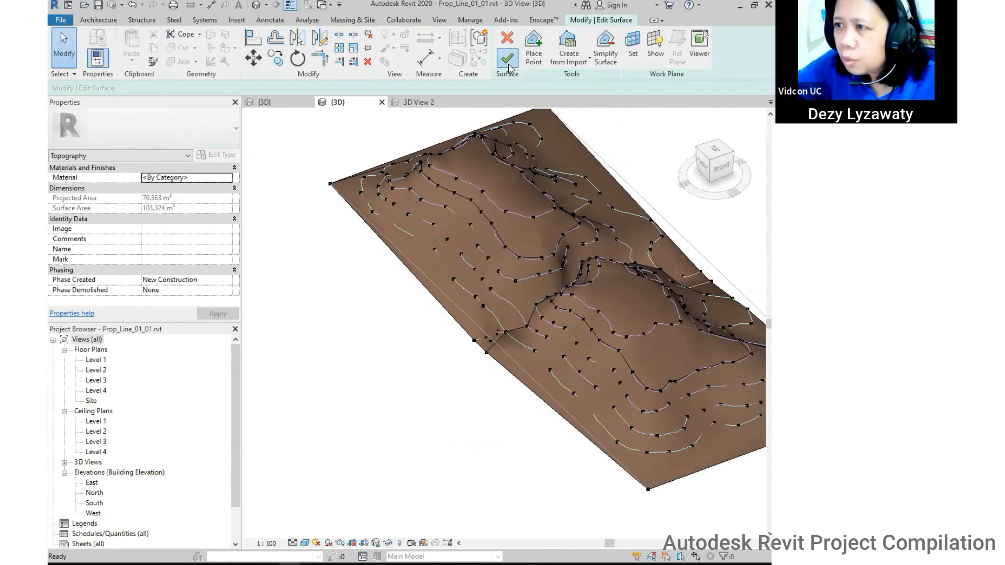
{"action": "scroll", "coordinate": [416, 358], "scroll_direction": "down", "scroll_amount": 3}
{"action": "middle_click_drag", "start_coordinate": [415, 358], "coordinate": [460, 335], "text": "shift"}
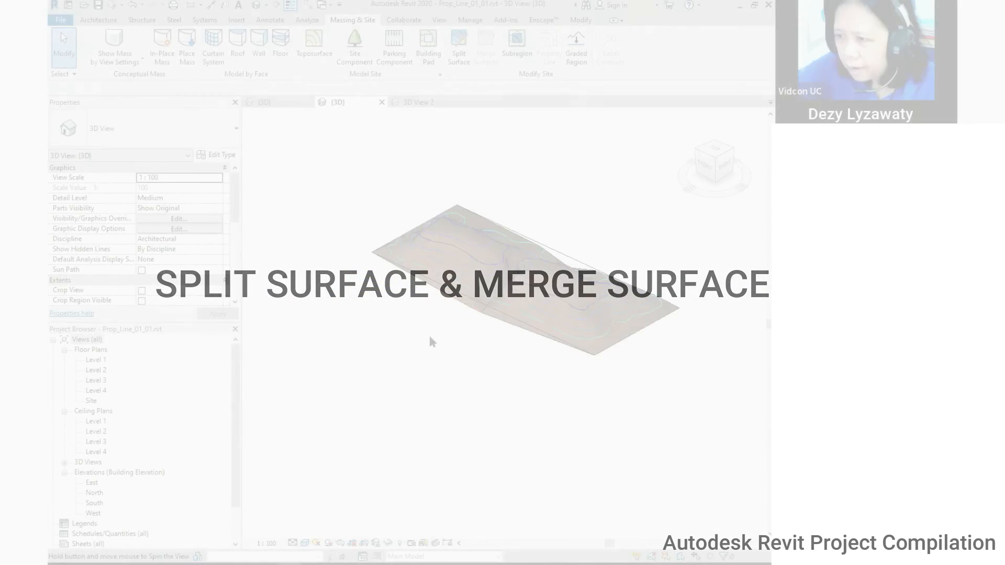
{"action": "middle_click_drag", "start_coordinate": [430, 340], "coordinate": [510, 333], "text": "shift"}
{"action": "middle_click_drag", "start_coordinate": [572, 363], "coordinate": [597, 338]}
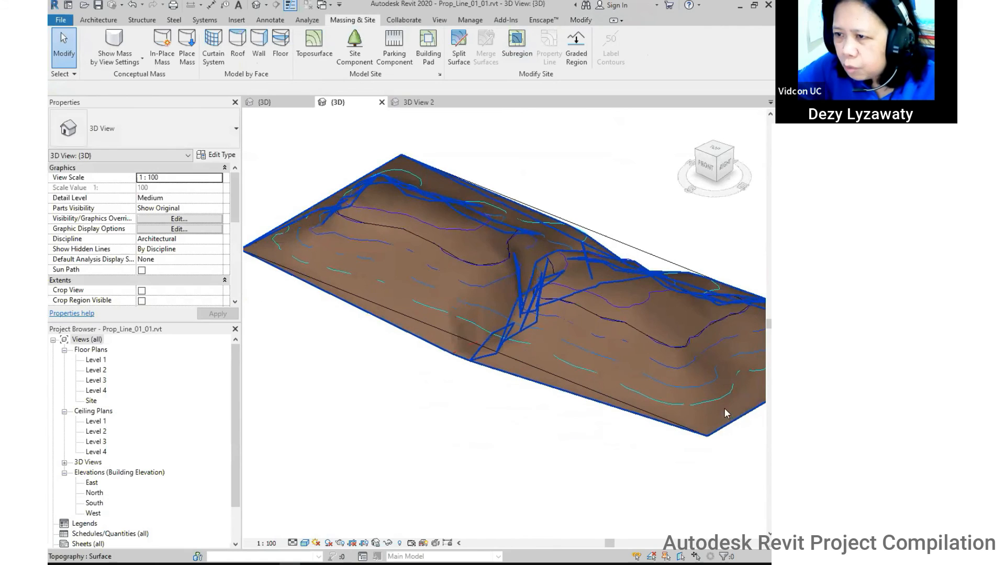
{"action": "scroll", "coordinate": [478, 338], "scroll_direction": "down", "scroll_amount": 1}
{"action": "key", "text": "Escape"}
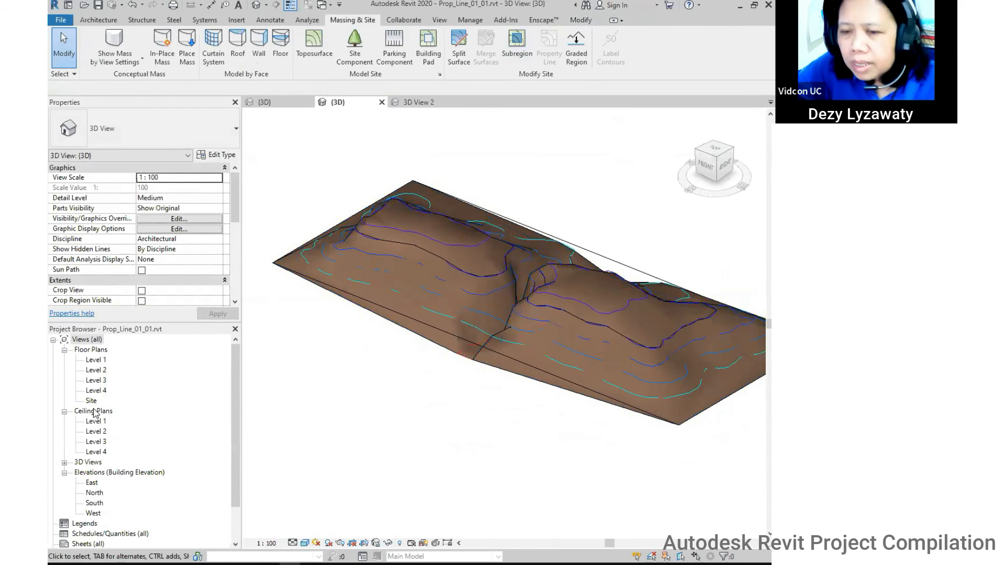
Open the Site floor plan with the whole contour area in view.
{"action": "left_click", "coordinate": [92, 403]}
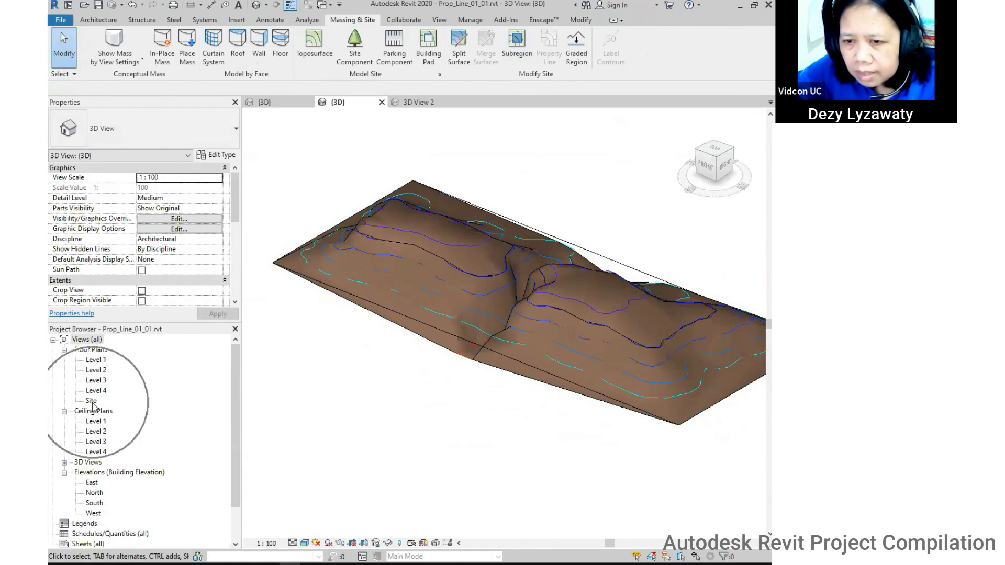
{"action": "double_click", "coordinate": [91, 401]}
{"action": "scroll", "coordinate": [456, 321], "scroll_direction": "up", "scroll_amount": 4}
{"action": "scroll", "coordinate": [456, 321], "scroll_direction": "up", "scroll_amount": 6}
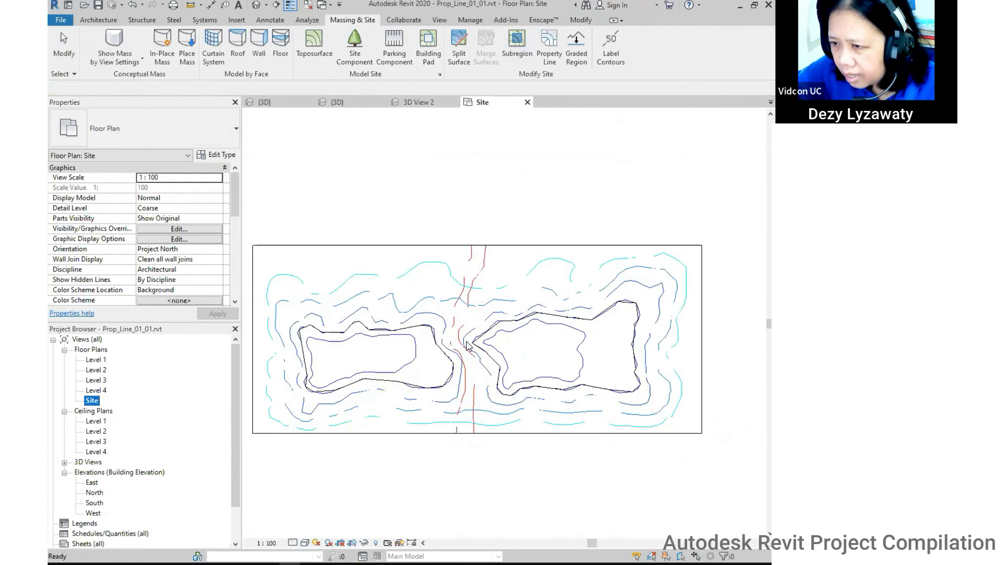
{"action": "scroll", "coordinate": [503, 295], "scroll_direction": "down", "scroll_amount": 2}
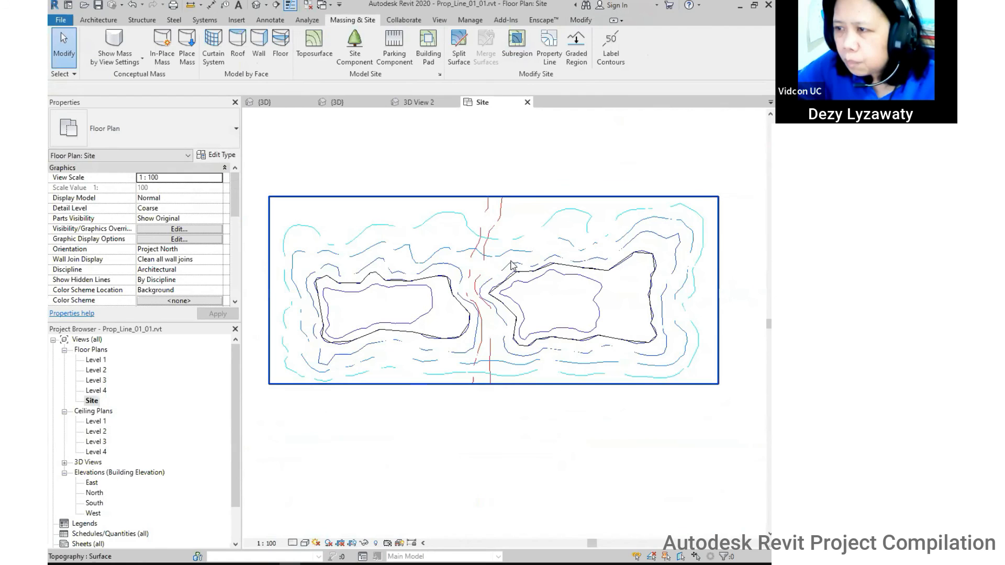
Split the terrain surface with a rectangle about 7061 by 4451 mm drawn across the middle of both hills and the river channel.
{"action": "left_click", "coordinate": [459, 62]}
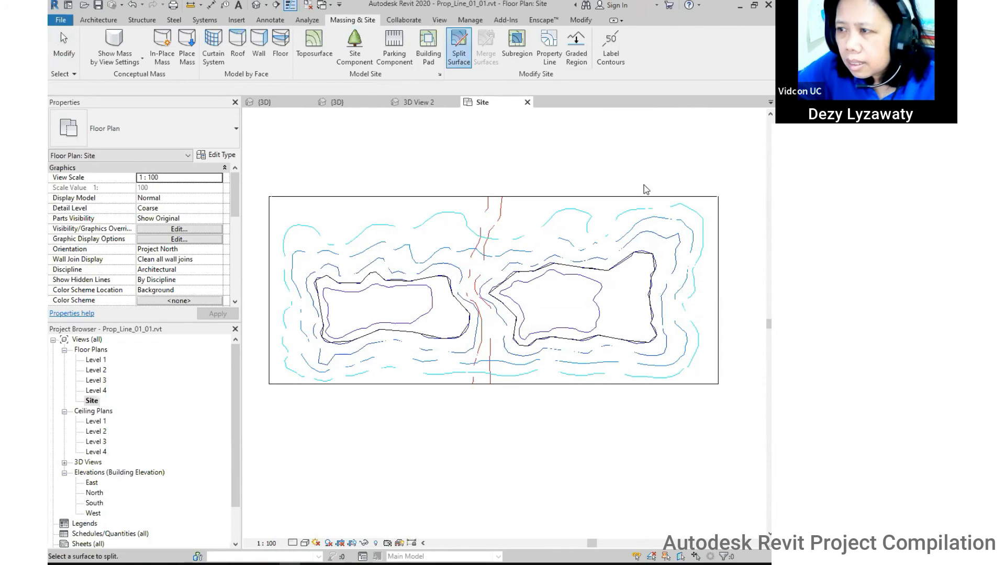
{"action": "left_click", "coordinate": [651, 217]}
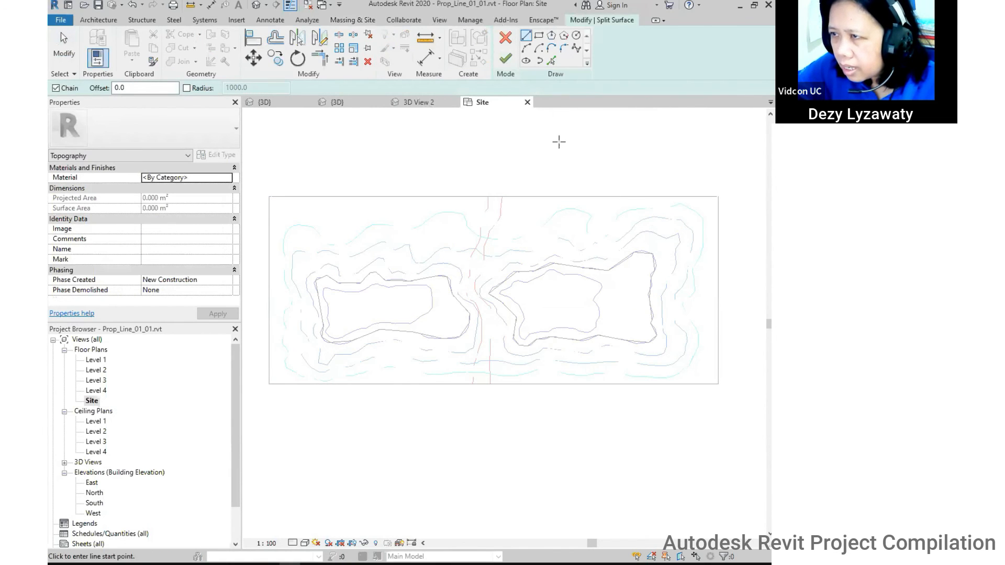
{"action": "left_click", "coordinate": [538, 36]}
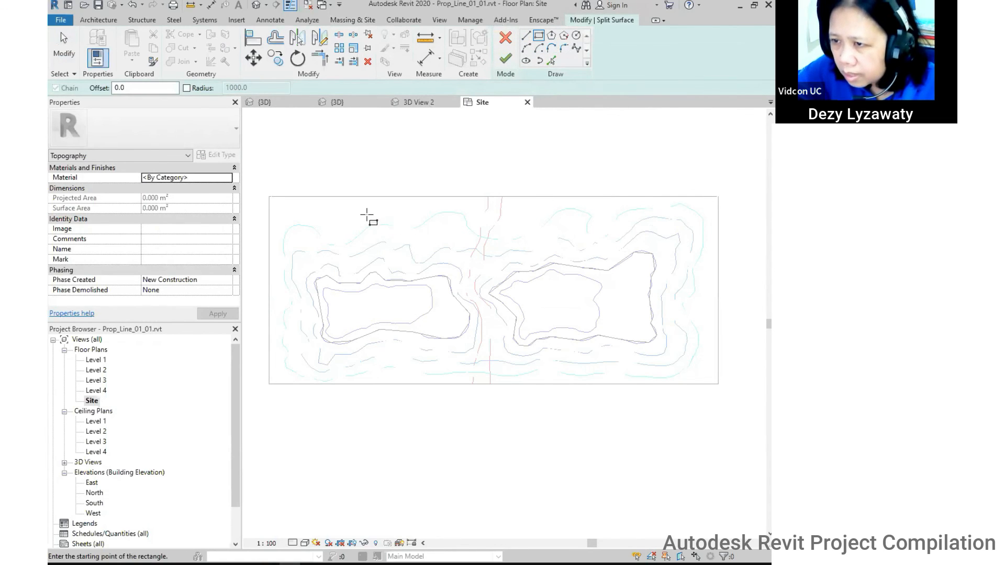
{"action": "left_click", "coordinate": [366, 215]}
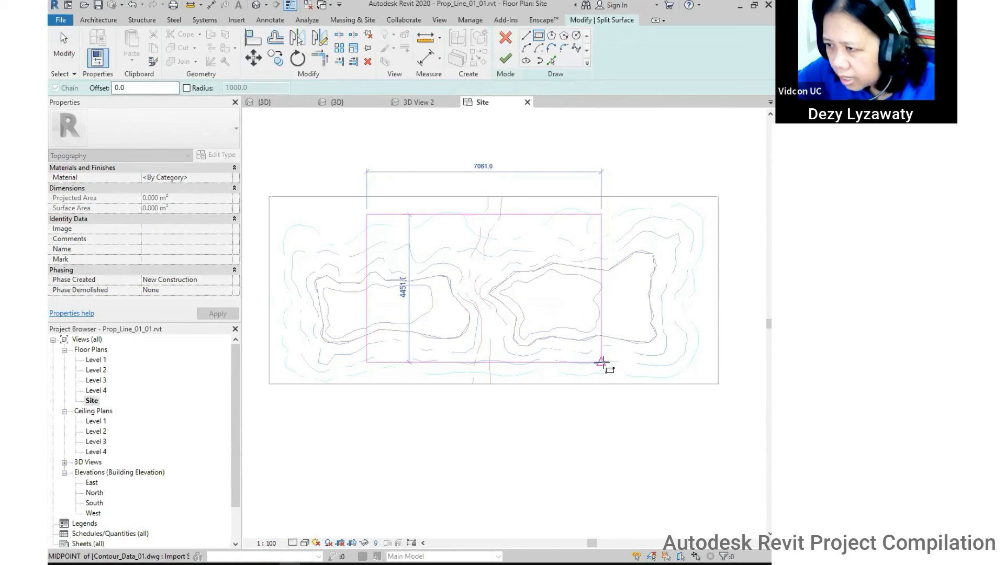
{"action": "left_click", "coordinate": [600, 361]}
{"action": "key", "text": "Escape"}
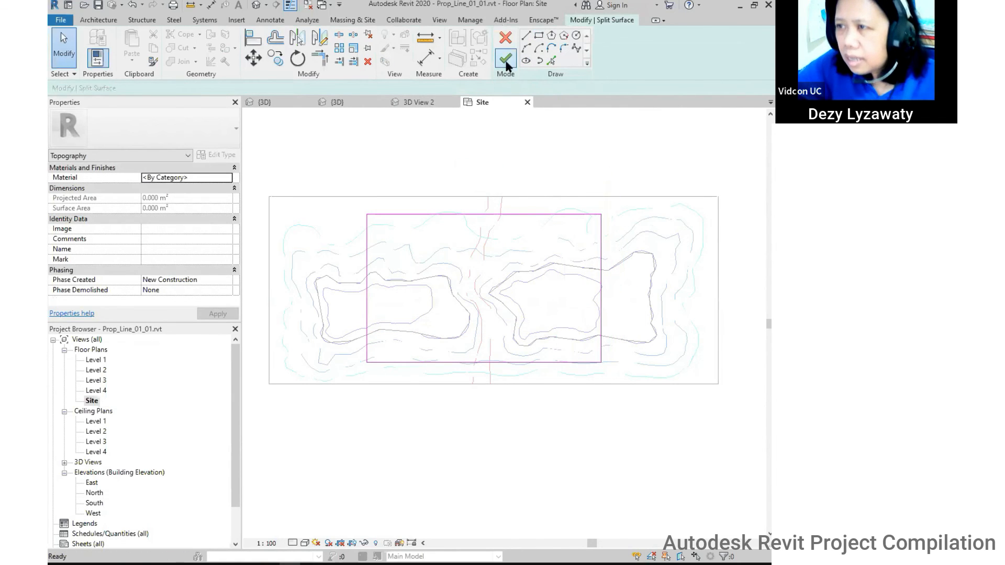
{"action": "left_click", "coordinate": [505, 60]}
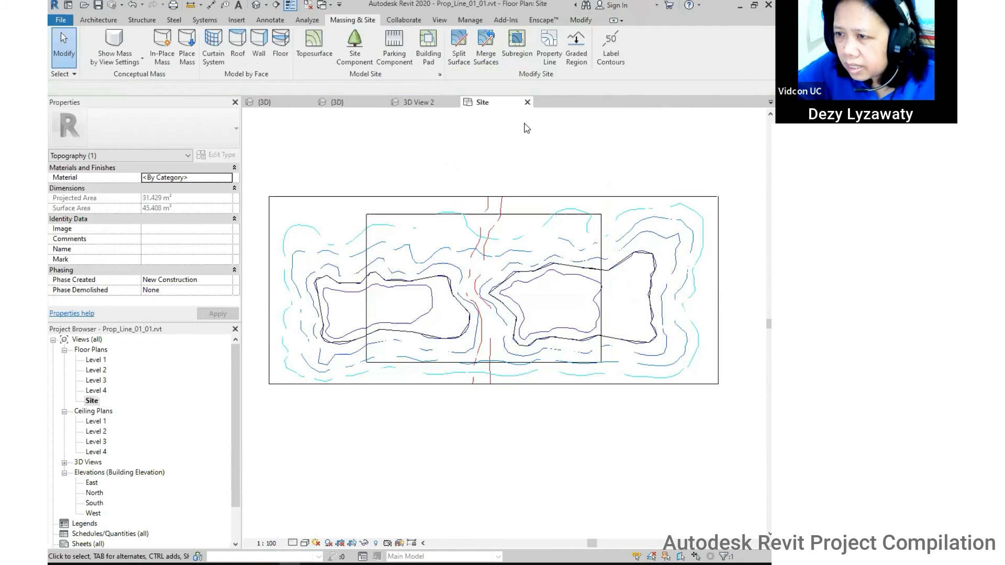
Try to move the rectangular split surface away from the surrounding terrain in the 3D view, and undo the move.
{"action": "left_click", "coordinate": [256, 5]}
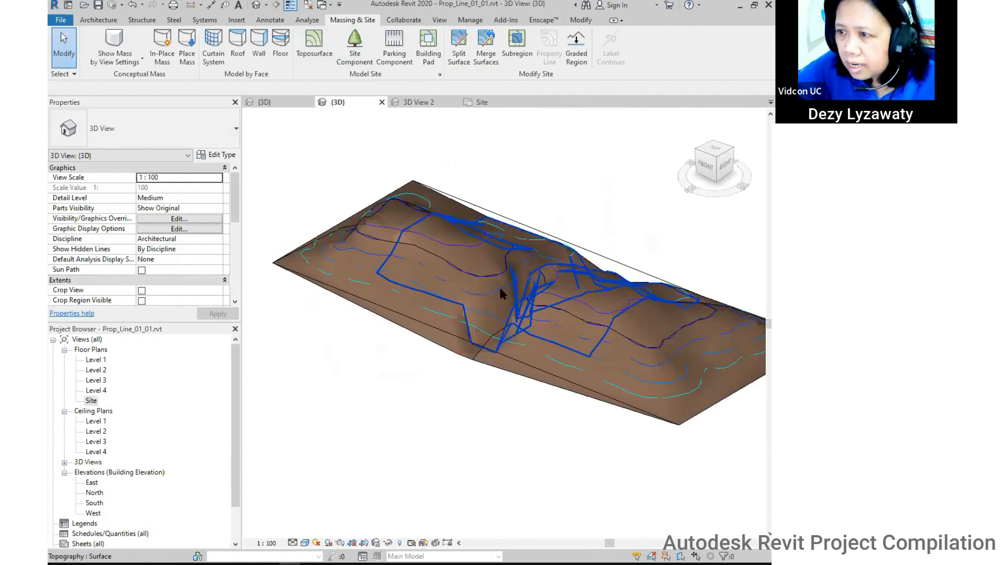
{"action": "left_click", "coordinate": [475, 285]}
{"action": "scroll", "coordinate": [476, 282], "scroll_direction": "down", "scroll_amount": 2}
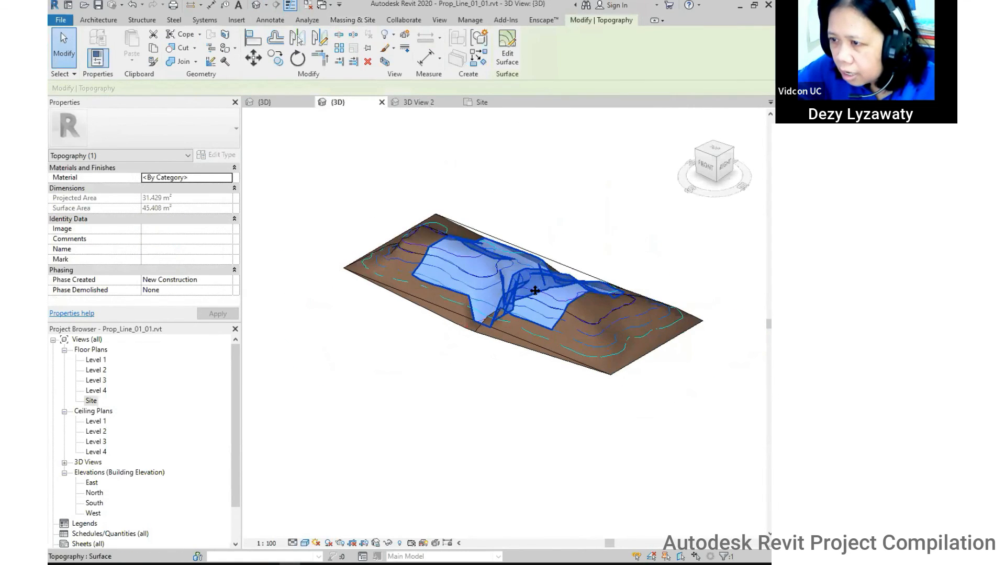
{"action": "left_click_drag", "start_coordinate": [485, 278], "coordinate": [579, 205]}
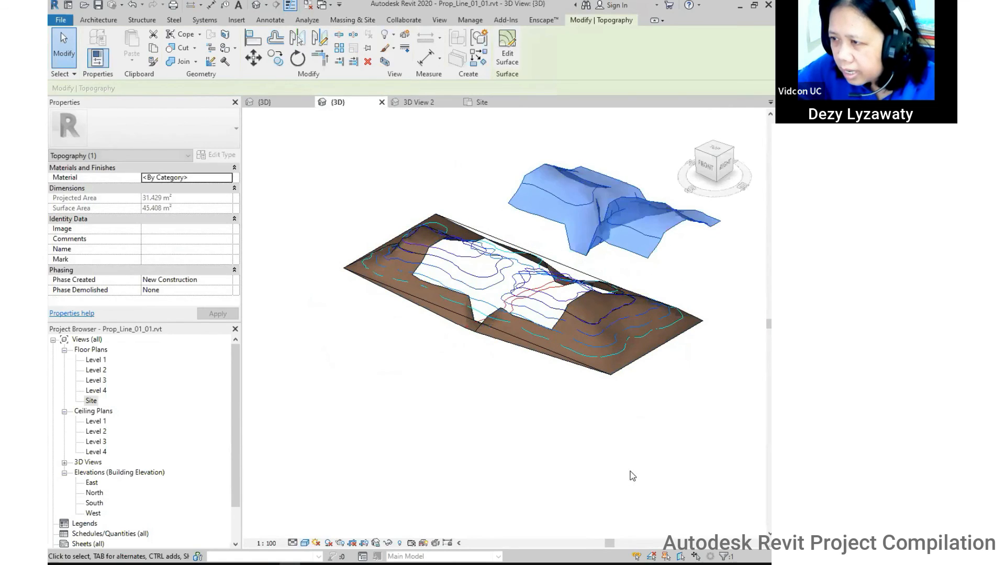
{"action": "key", "text": "Escape"}
{"action": "middle_click_drag", "start_coordinate": [572, 320], "coordinate": [533, 287], "text": "shift"}
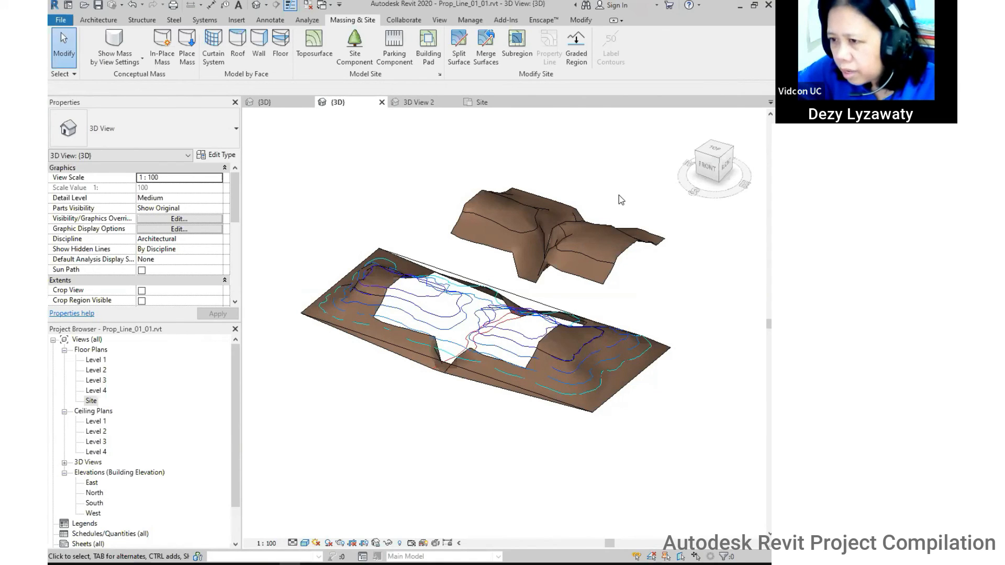
{"action": "left_click", "coordinate": [131, 6]}
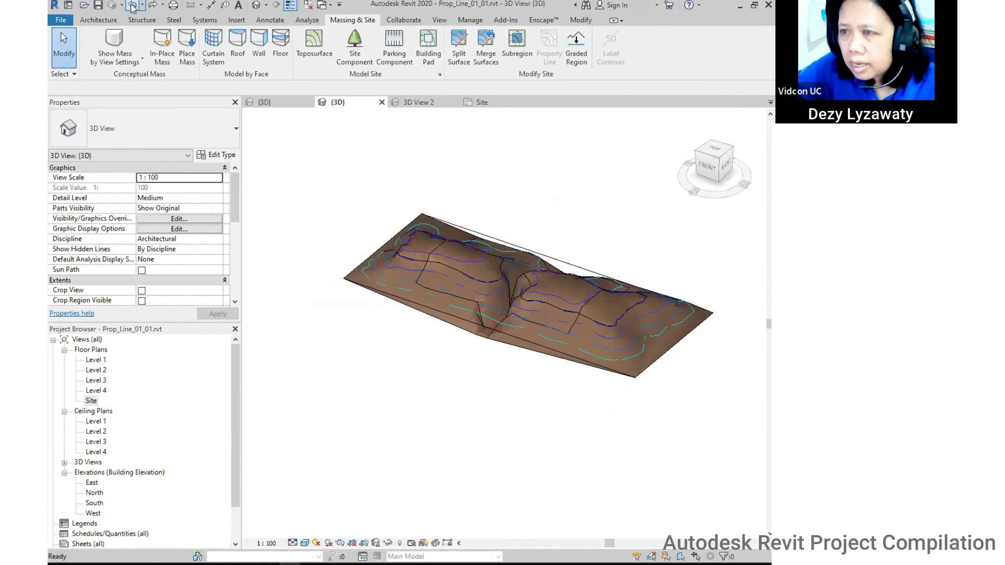
Merge the central rectangular surface with the surrounding terrain and inspect the rejoined toposurface from other angles.
{"action": "scroll", "coordinate": [607, 314], "scroll_direction": "up", "scroll_amount": 3}
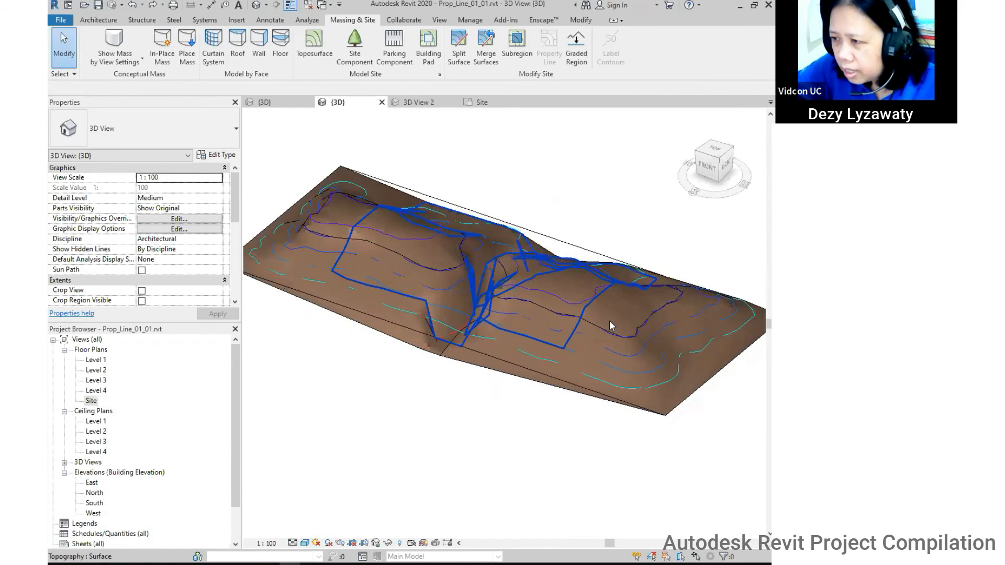
{"action": "left_click", "coordinate": [580, 319]}
{"action": "left_click", "coordinate": [556, 300]}
{"action": "left_click", "coordinate": [553, 204]}
{"action": "left_click", "coordinate": [619, 310]}
{"action": "left_click", "coordinate": [573, 213]}
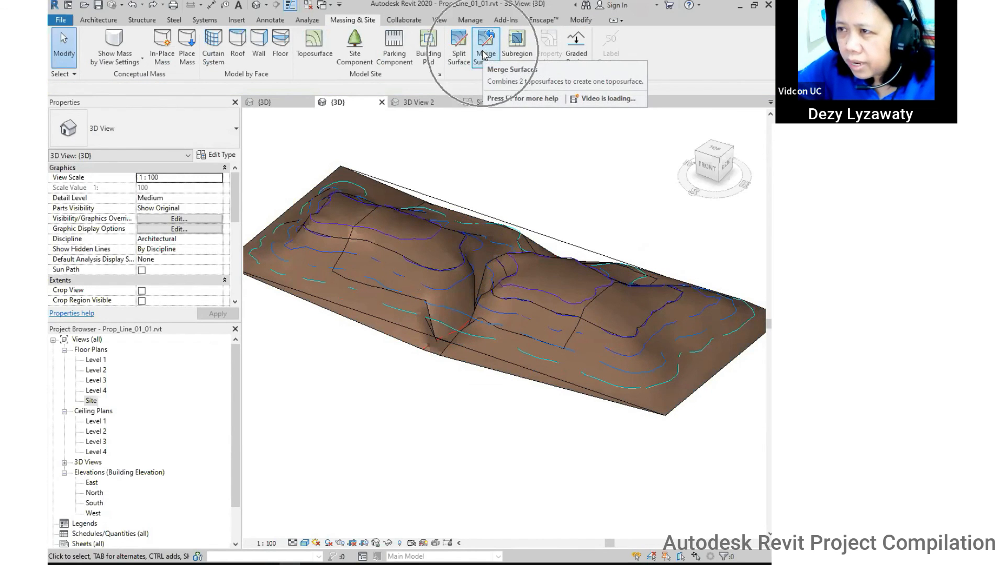
{"action": "left_click", "coordinate": [496, 59]}
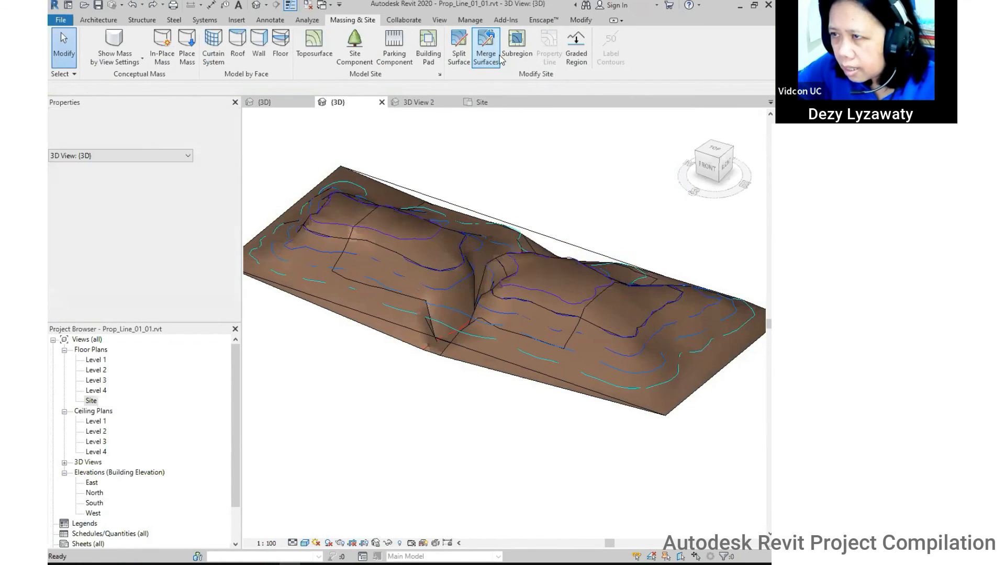
{"action": "left_click", "coordinate": [568, 277]}
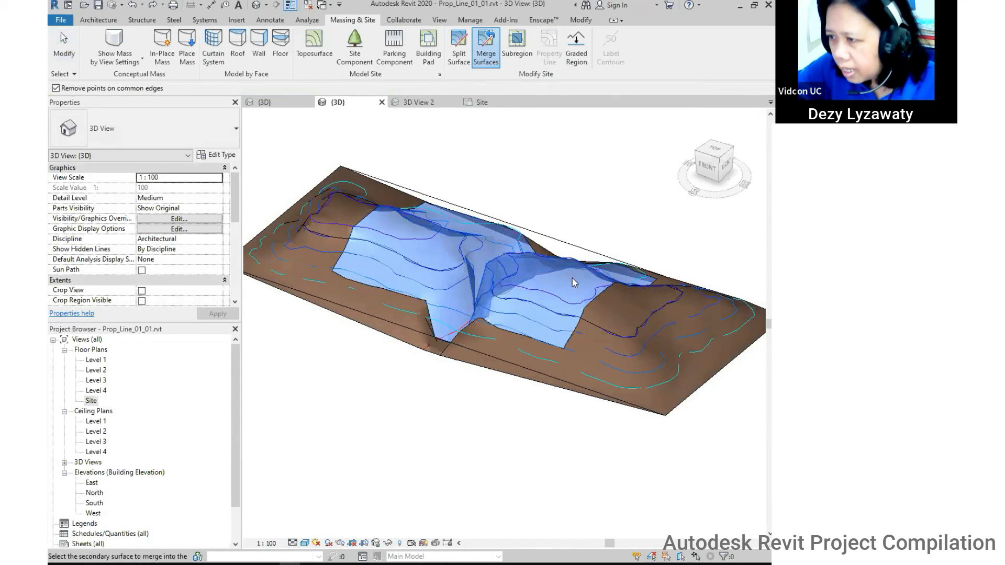
{"action": "left_click", "coordinate": [616, 309]}
{"action": "middle_click_drag", "start_coordinate": [554, 293], "coordinate": [516, 245], "text": "shift"}
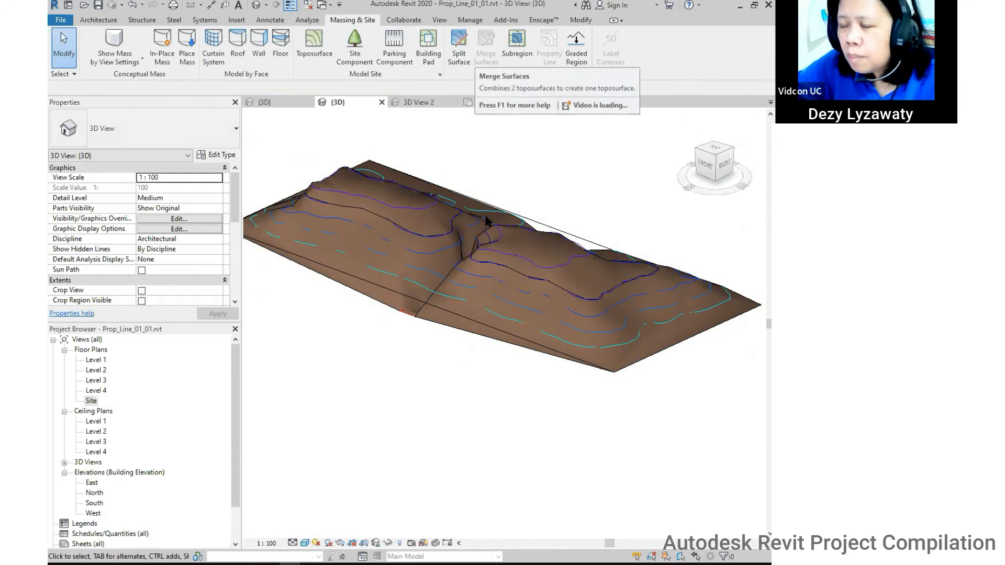
{"action": "middle_click_drag", "start_coordinate": [457, 249], "coordinate": [395, 459], "text": "shift"}
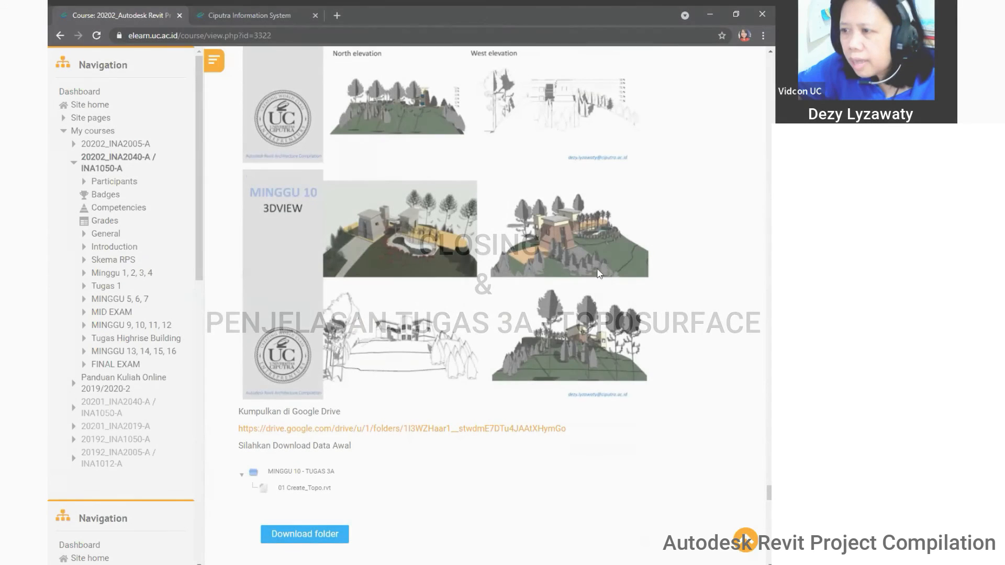
Switch to the course page in the browser and examine the Minggu 10 site plan, elevation and 3D view examples and the starting-file section.
{"action": "scroll", "coordinate": [598, 259], "scroll_direction": "up", "scroll_amount": 5}
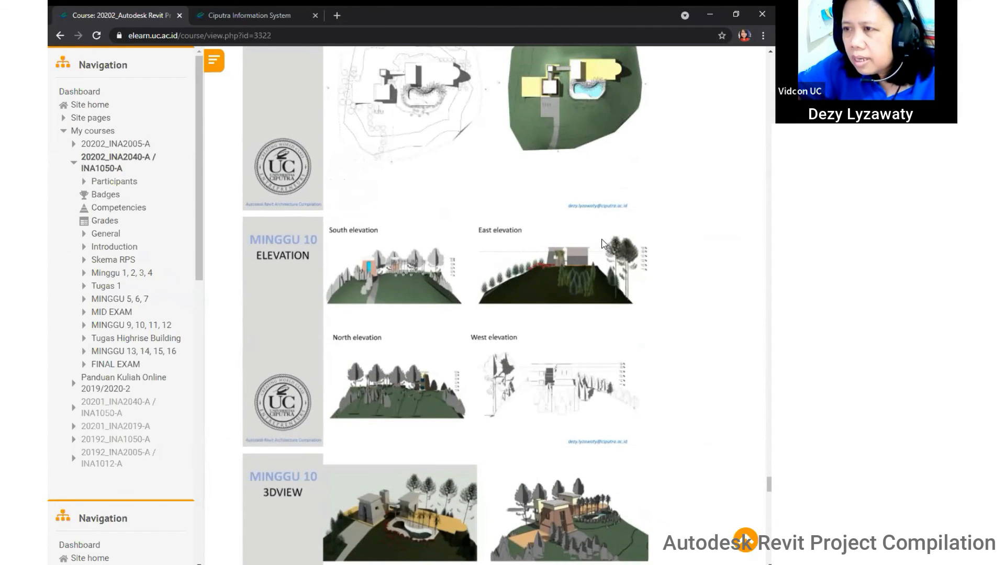
{"action": "scroll", "coordinate": [612, 224], "scroll_direction": "up", "scroll_amount": 3}
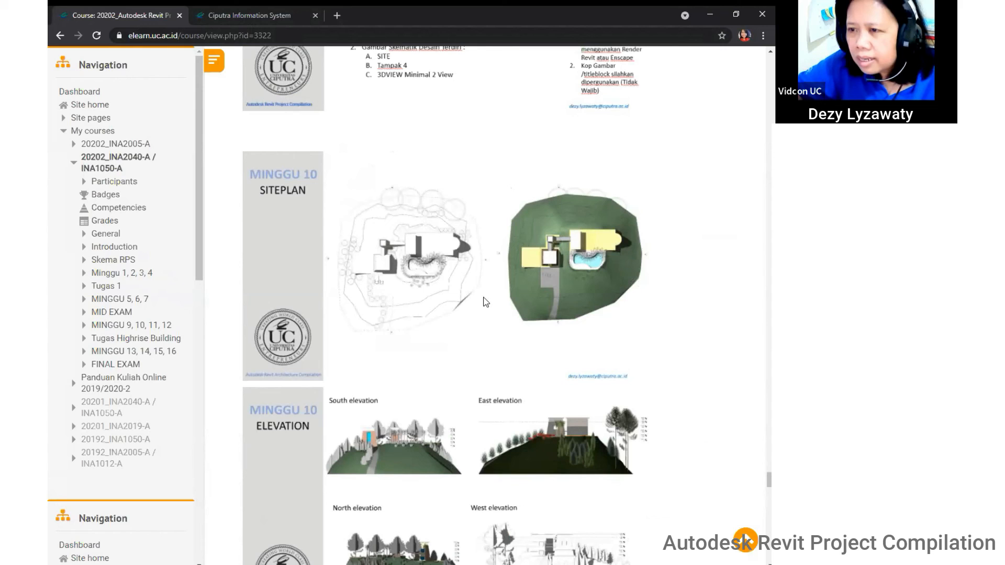
{"action": "scroll", "coordinate": [563, 280], "scroll_direction": "up", "scroll_amount": 2}
{"action": "scroll", "coordinate": [563, 280], "scroll_direction": "down", "scroll_amount": 2}
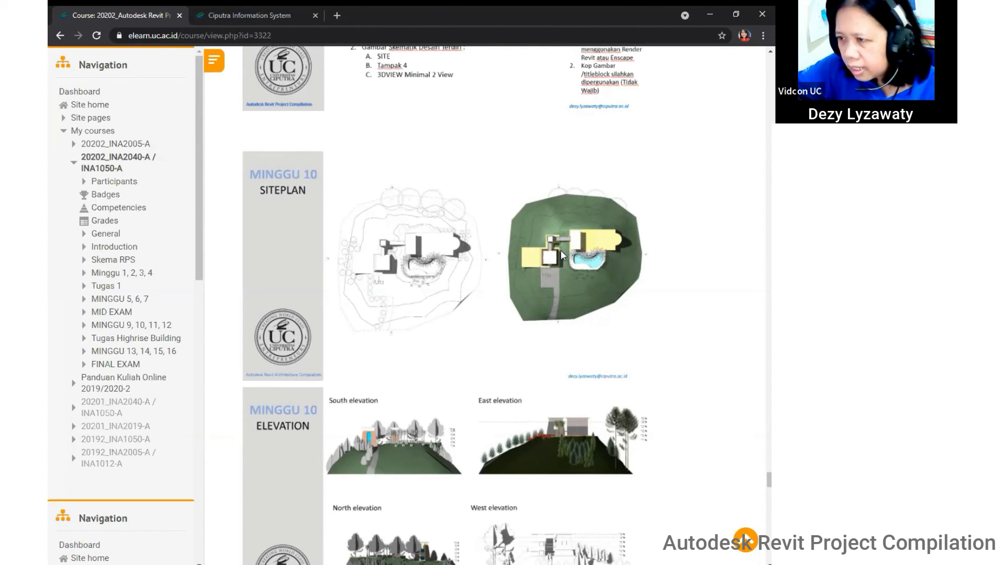
{"action": "scroll", "coordinate": [617, 274], "scroll_direction": "down", "scroll_amount": 9}
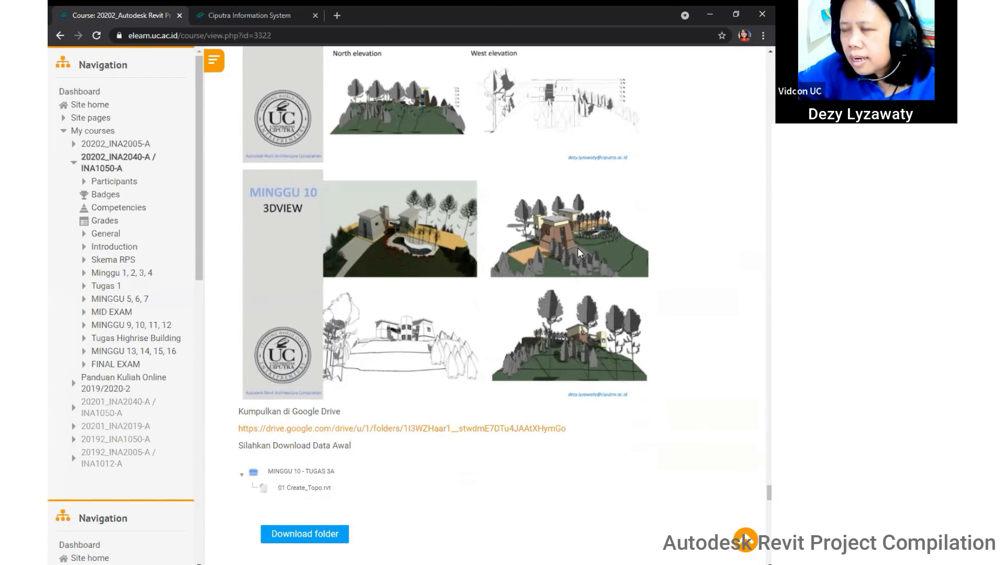
{"action": "scroll", "coordinate": [578, 249], "scroll_direction": "up", "scroll_amount": 3}
{"action": "scroll", "coordinate": [585, 250], "scroll_direction": "up", "scroll_amount": 2}
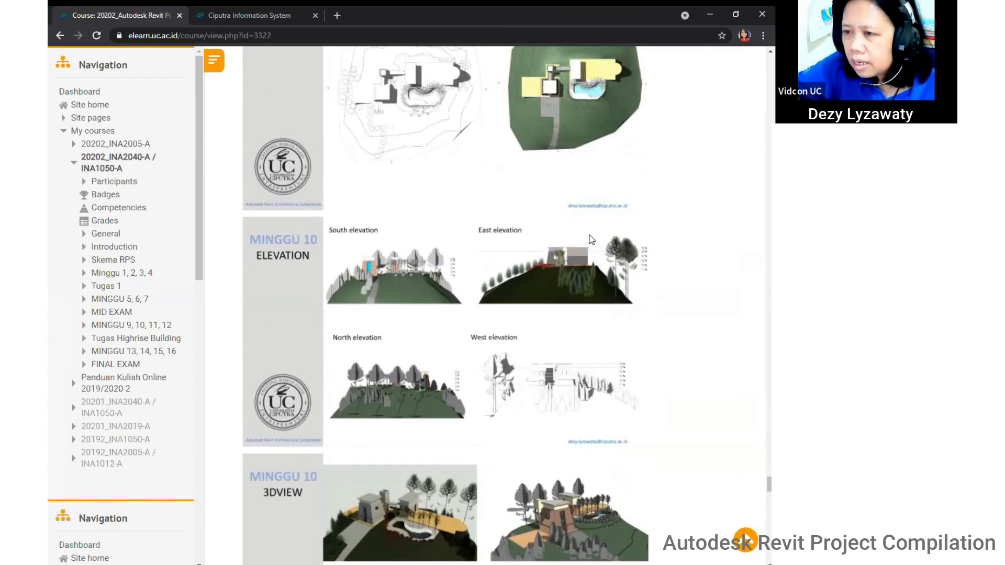
{"action": "scroll", "coordinate": [592, 240], "scroll_direction": "down", "scroll_amount": 3}
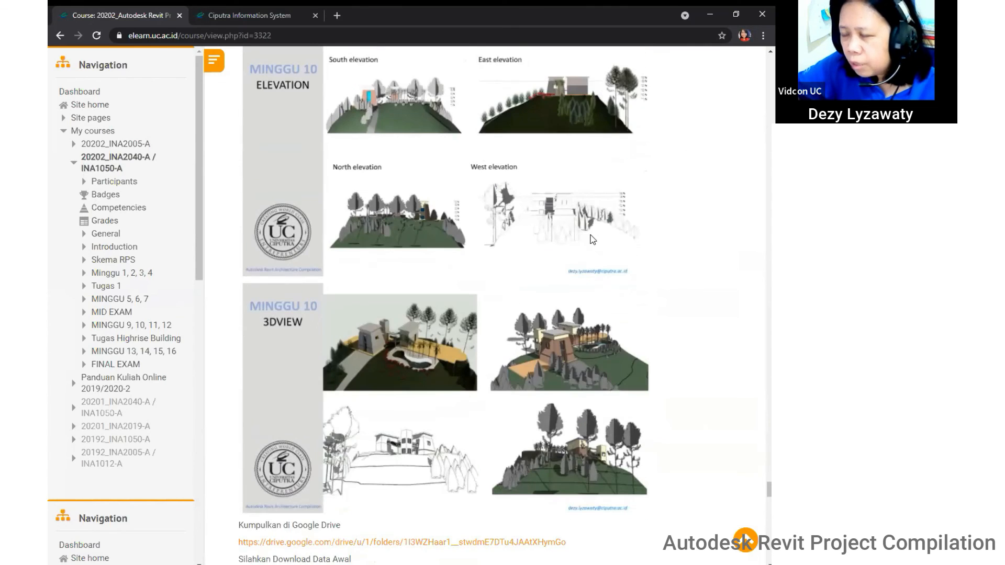
{"action": "scroll", "coordinate": [573, 272], "scroll_direction": "down", "scroll_amount": 5}
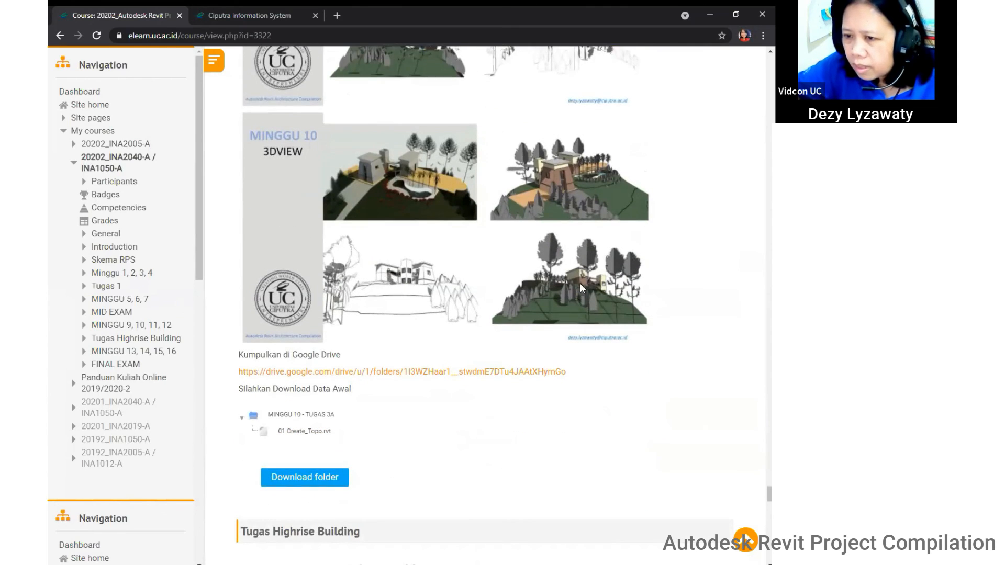
{"action": "scroll", "coordinate": [580, 283], "scroll_direction": "down", "scroll_amount": 2}
{"action": "scroll", "coordinate": [581, 282], "scroll_direction": "up", "scroll_amount": 10}
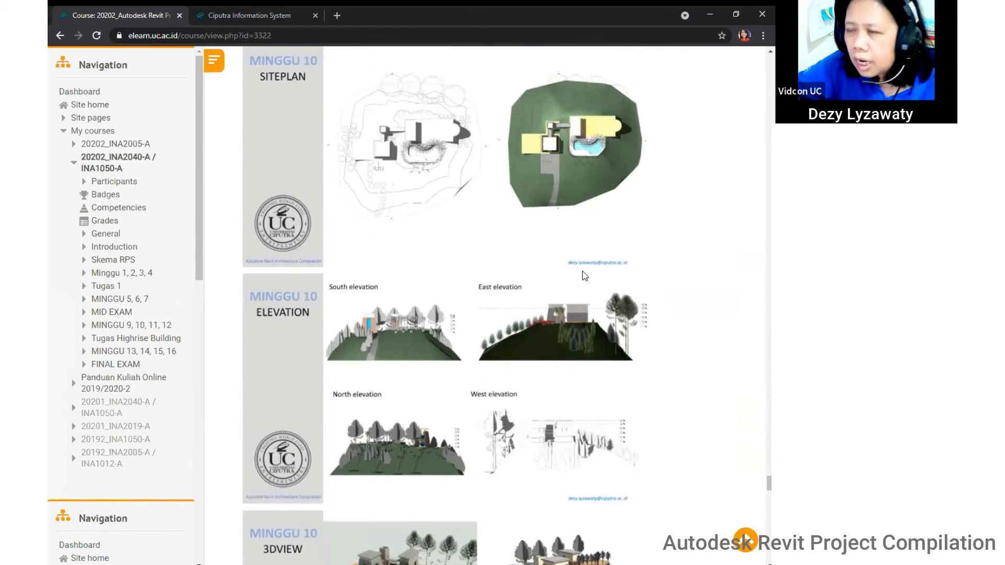